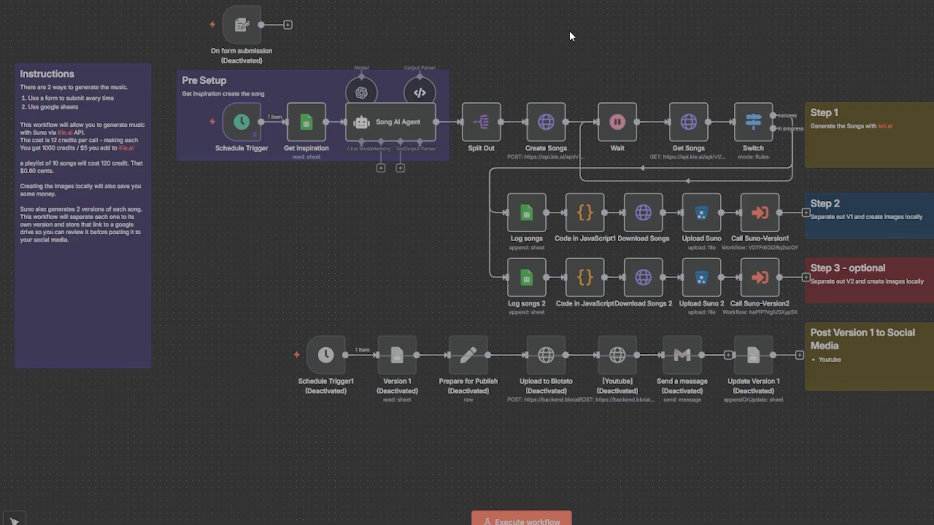
- Review the workflow's instructions note and examine the video, image and music API offerings on the kie.ai home page
click(64, 132)
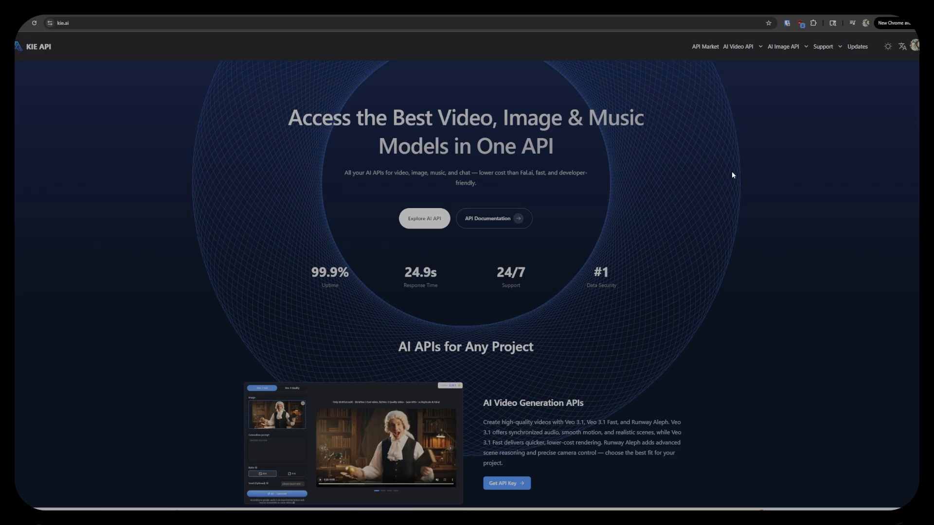
scroll(732, 176, down, 5)
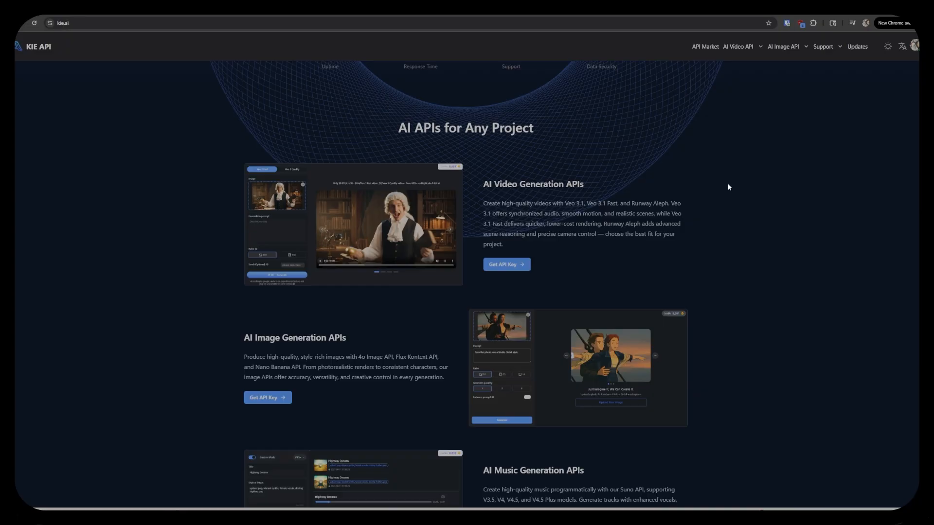
scroll(728, 187, down, 4)
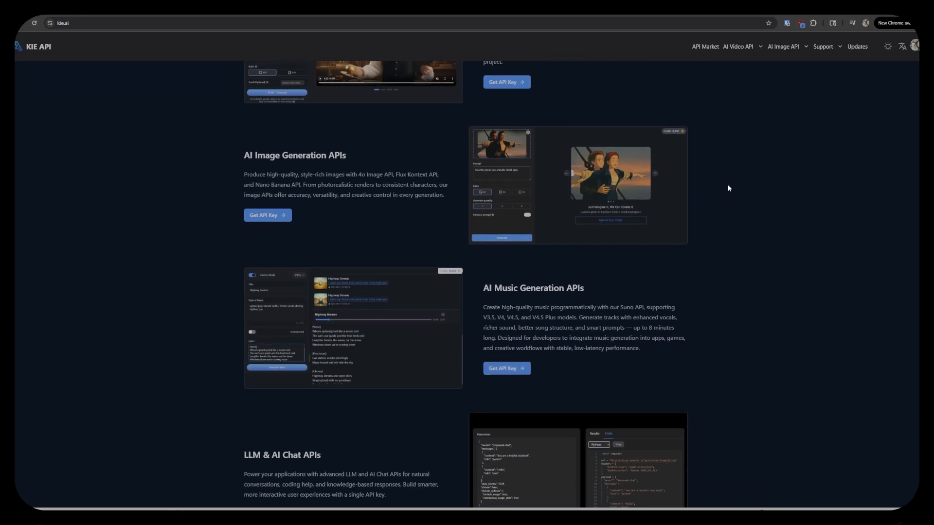
scroll(729, 188, up, 9)
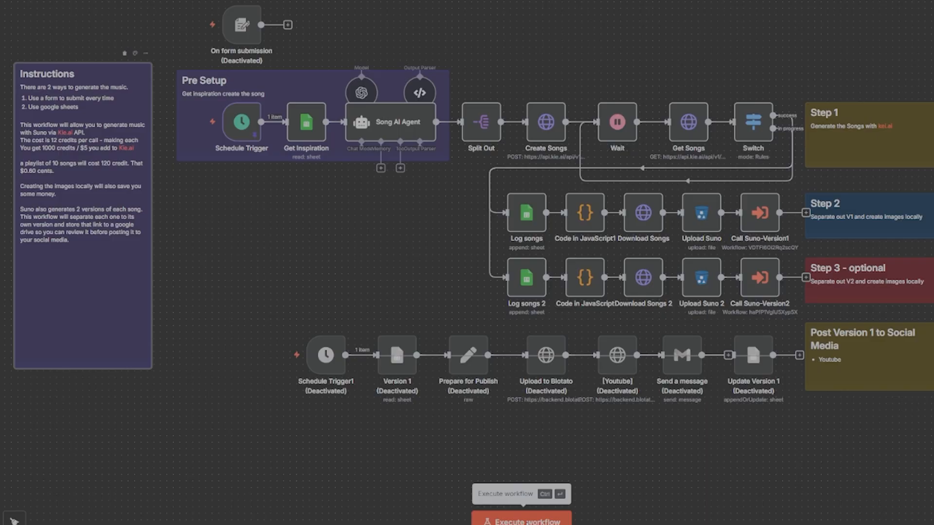
- Execute the music workflow and save the drifting_hour_v1.mp4 video linked in the Google Sheets spreadsheet to the CWO-Lofi folder
click(528, 522)
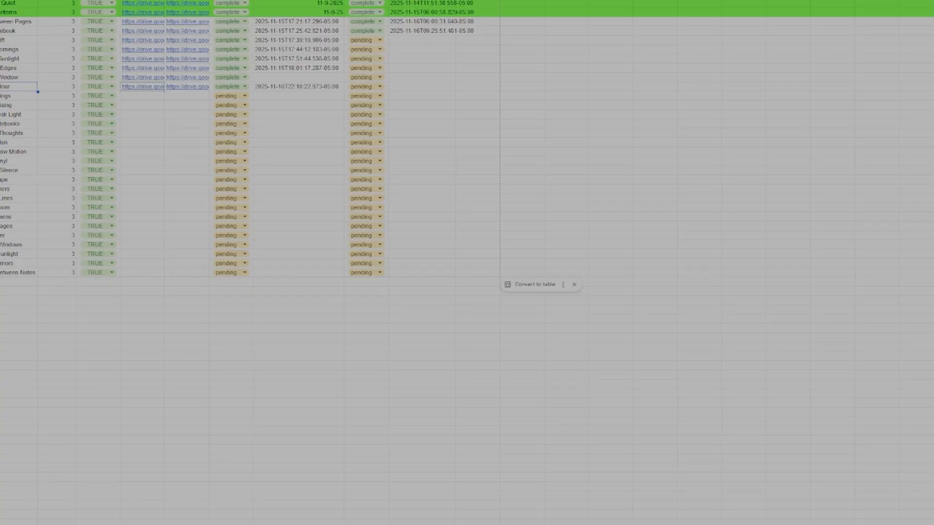
mouse_move(144, 85)
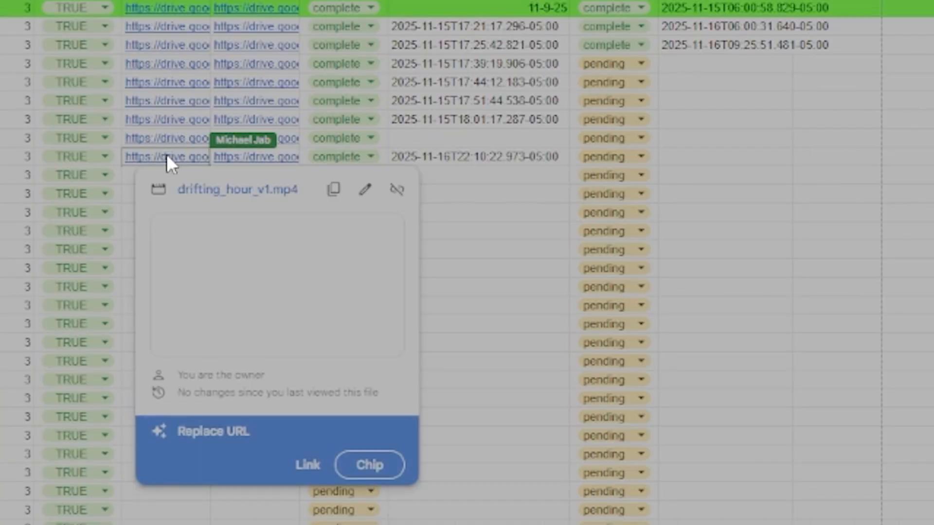
click(253, 192)
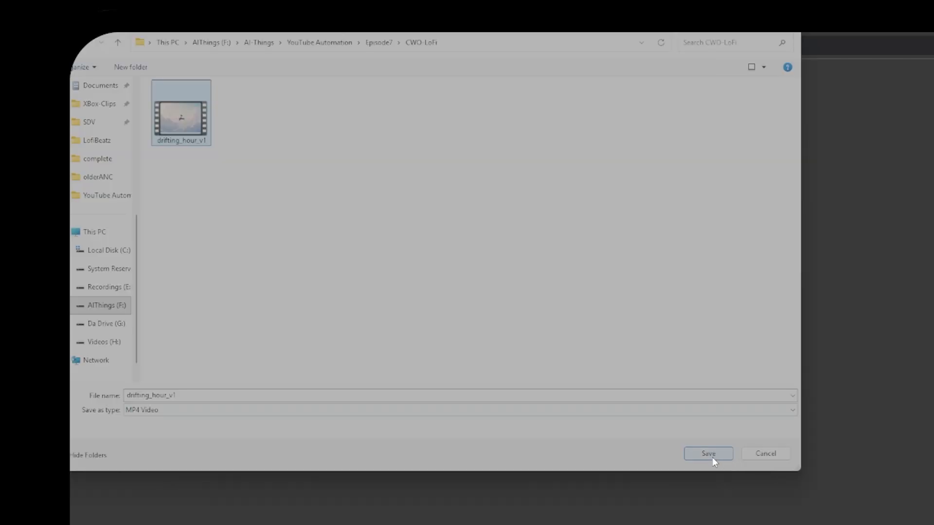
click(710, 453)
click(816, 414)
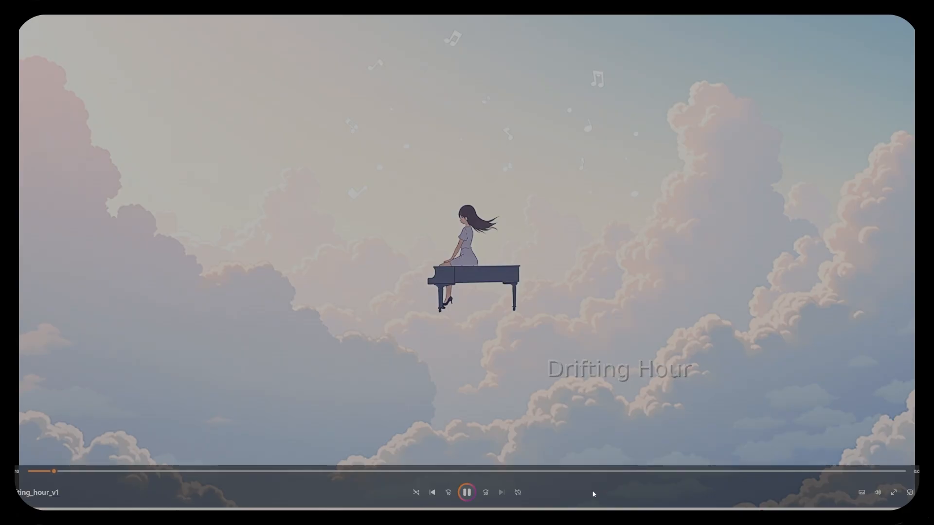
- Preview the drifting_hour_v1 video in the media player, skipping forward in 30-second jumps to examine its scenes
click(488, 494)
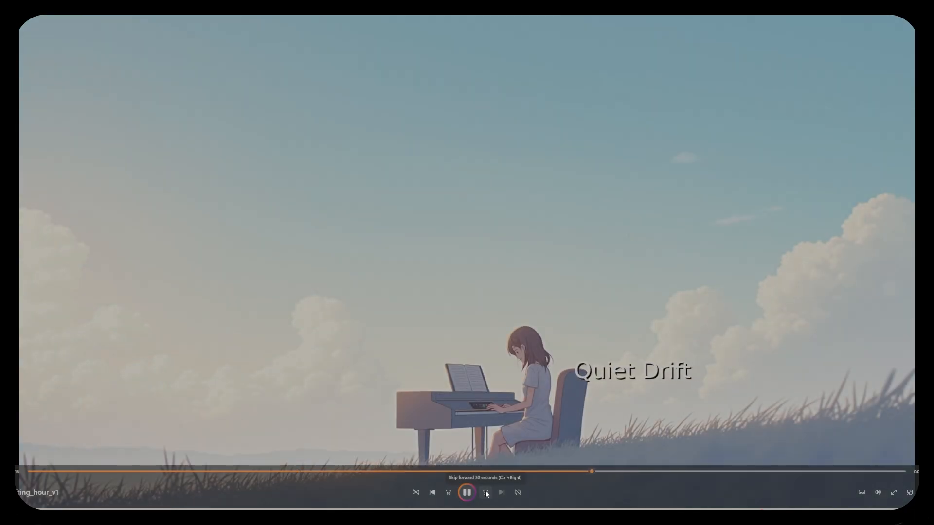
click(486, 494)
click(486, 493)
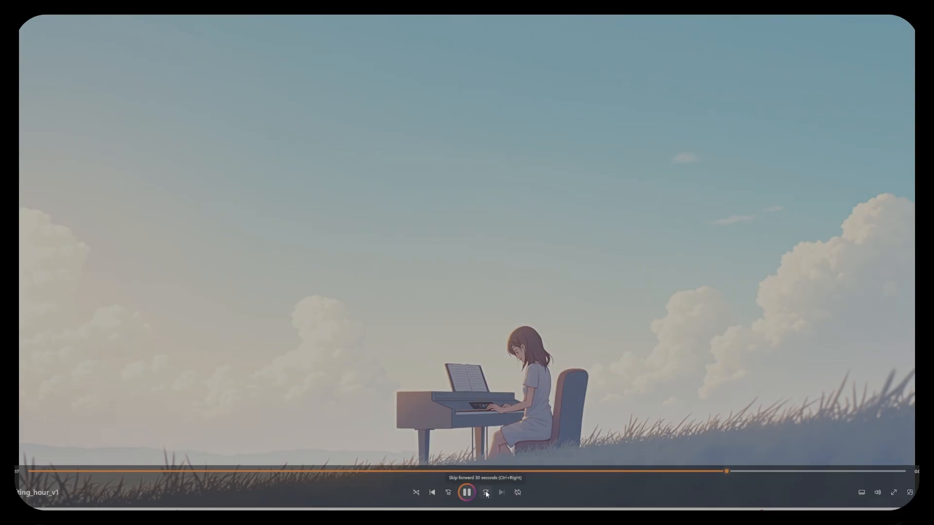
click(487, 494)
click(487, 494)
click(486, 494)
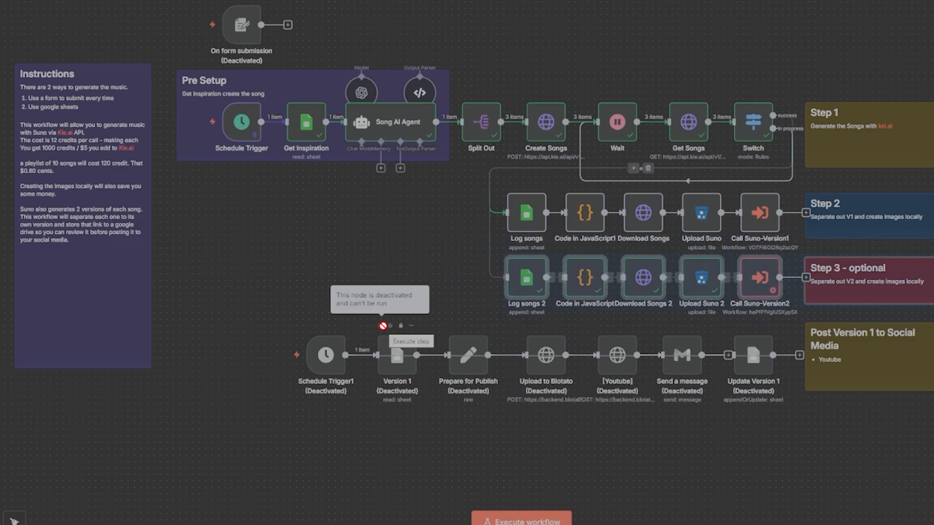
- Toggle the selected Step 3 nodes, from Log songs 2 to Call Suno-Version2, to deactivated and back to active
key(d)
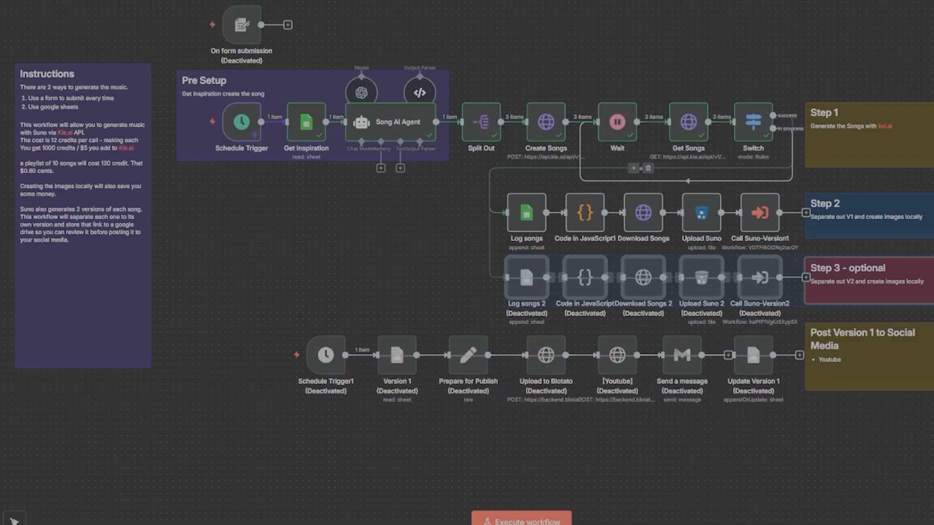
key(d)
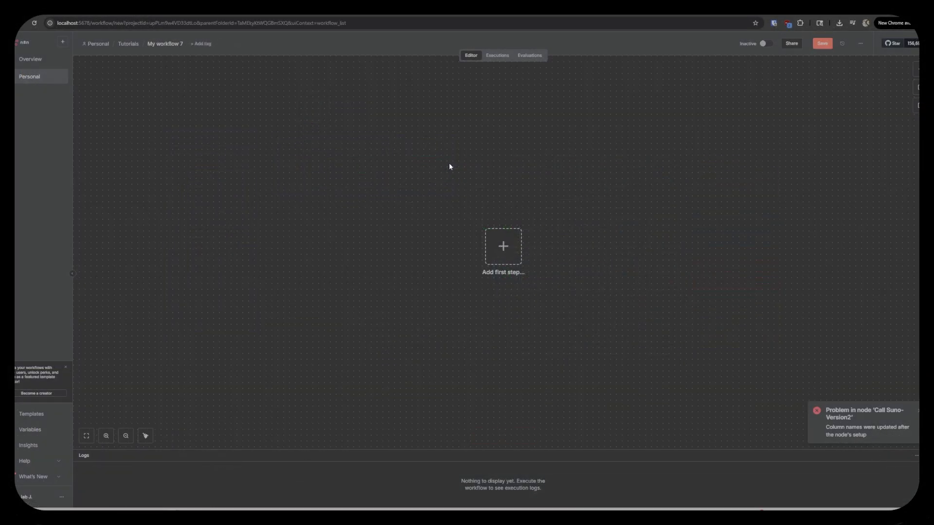
- Dismiss the error notification and add a Schedule Trigger as the new workflow's first node, executing it once with its default daily rule
click(914, 410)
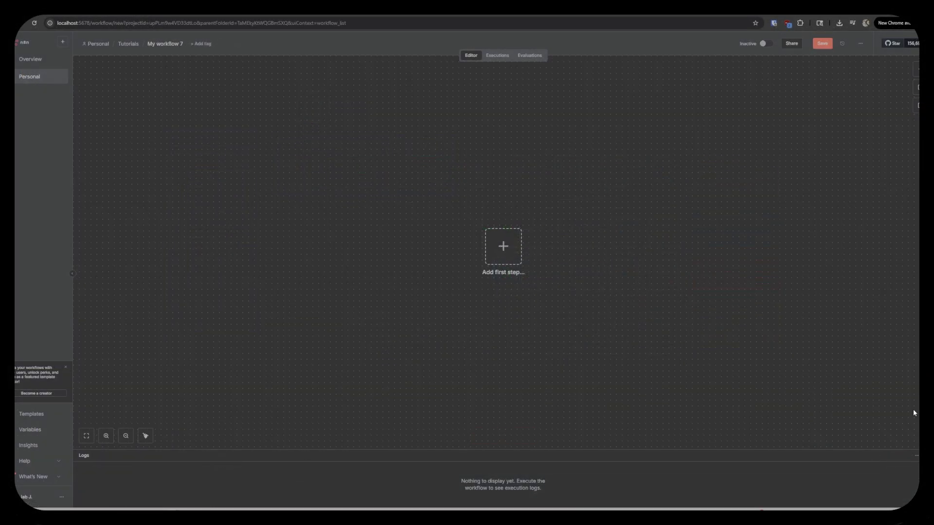
click(505, 249)
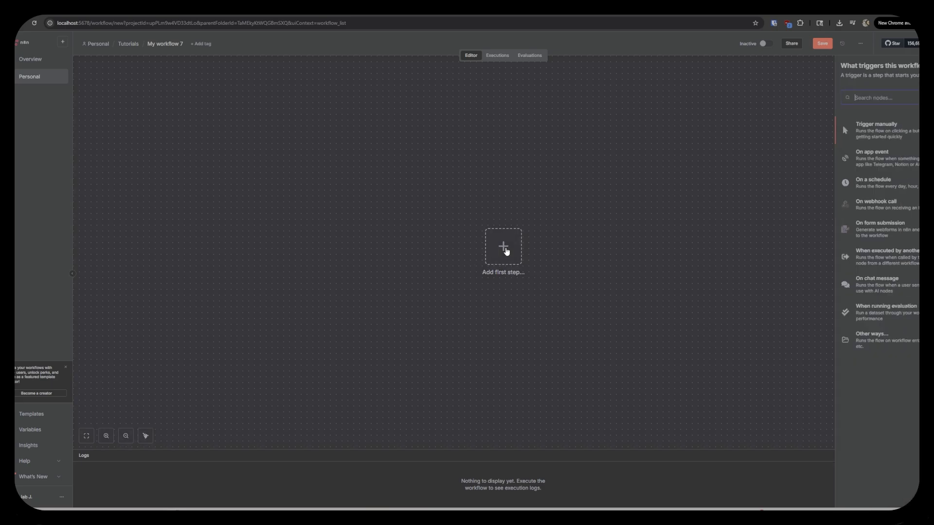
text(schedule)
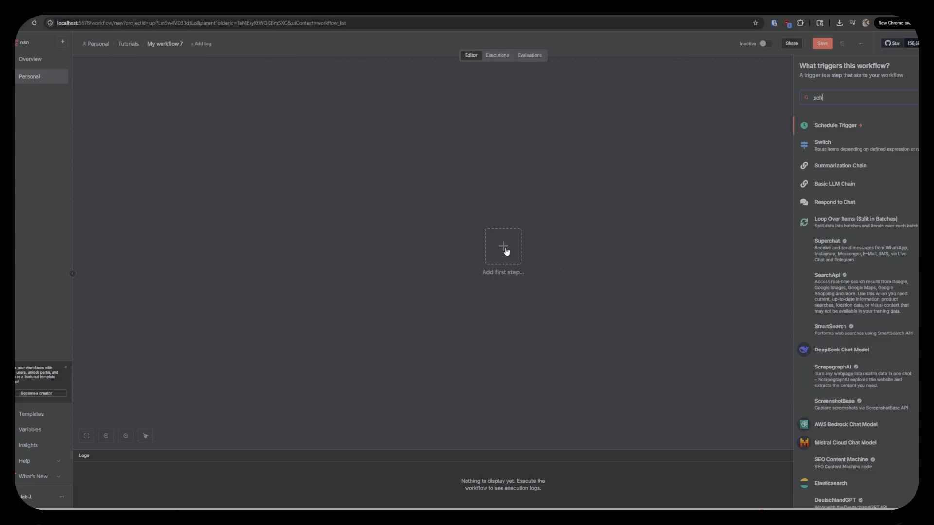
click(839, 128)
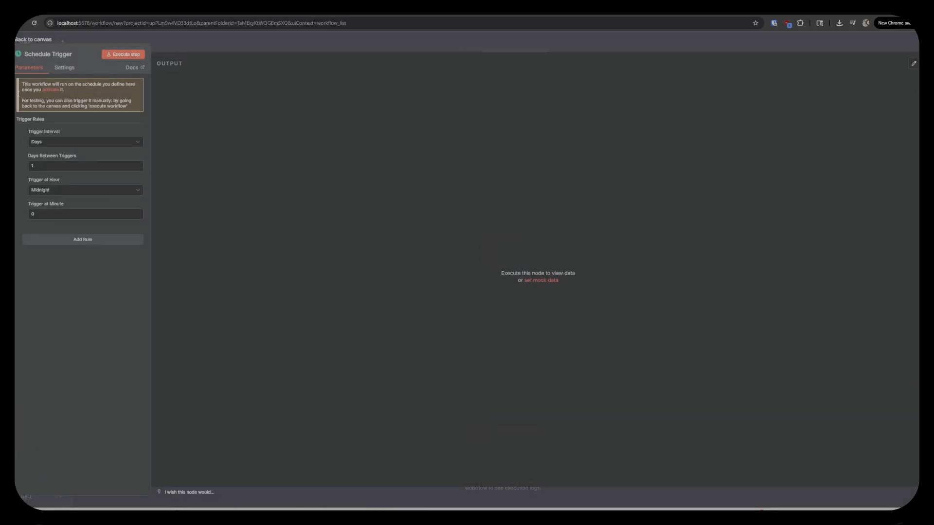
click(126, 55)
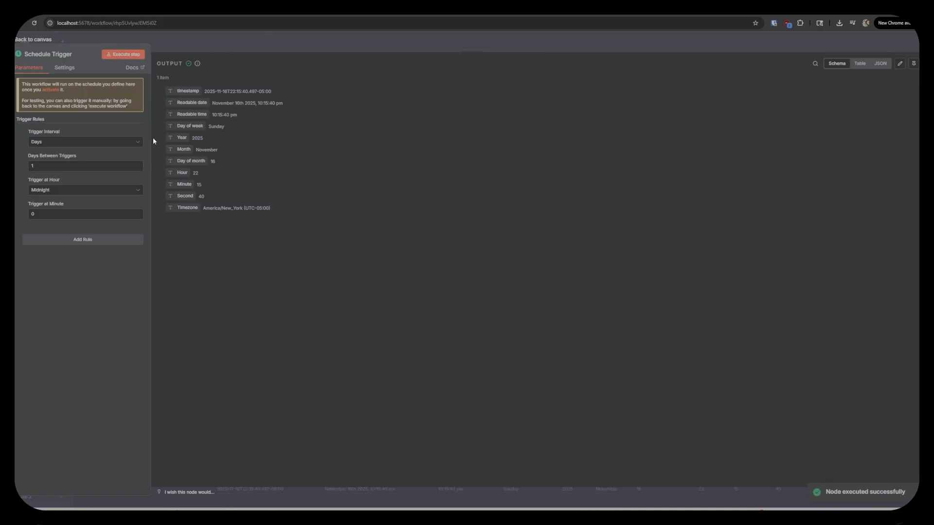
click(198, 51)
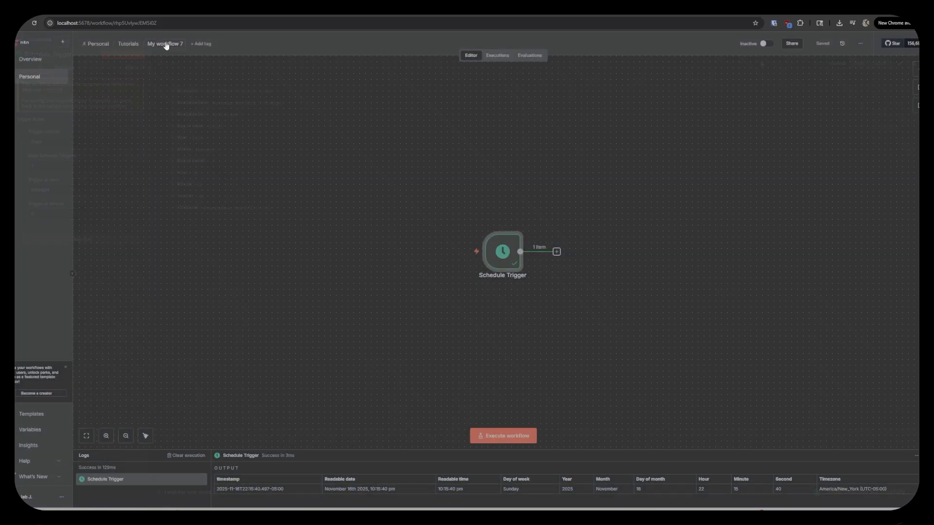
- Move the Schedule Trigger left on the canvas and add a Google Sheets "Get row(s) in sheet" node after it
drag(474, 252, 305, 252)
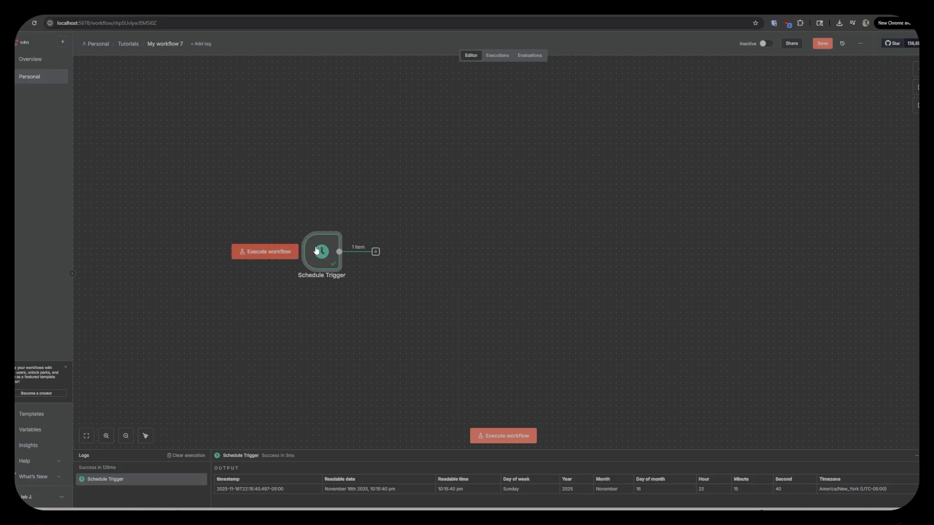
click(375, 251)
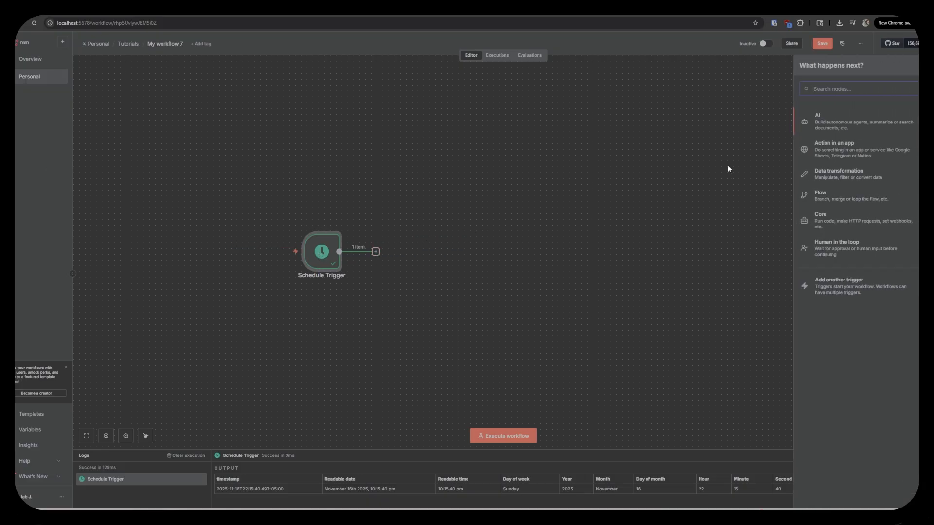
text(google shee)
click(806, 120)
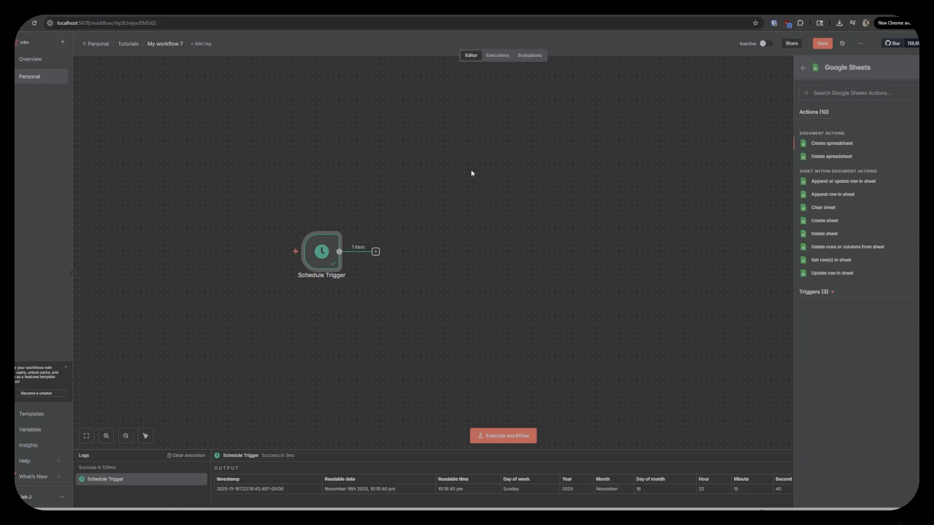
click(837, 260)
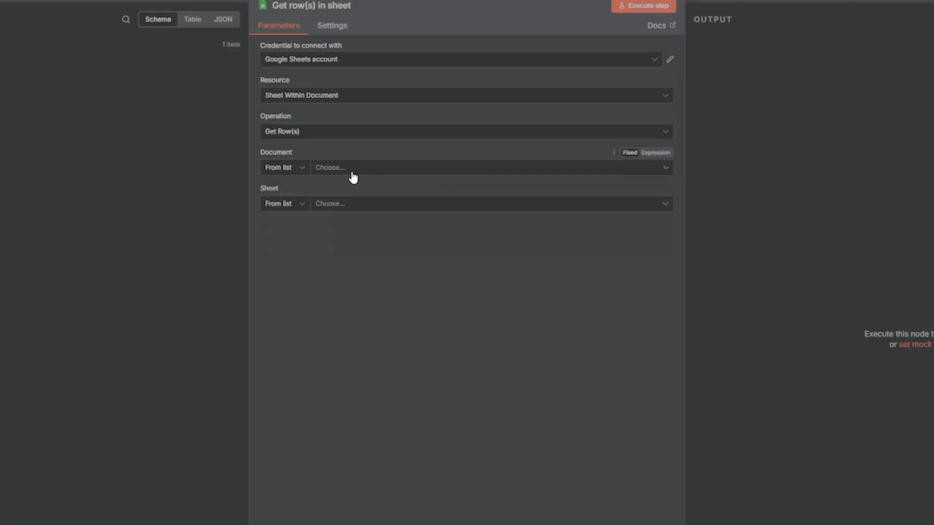
- Set the Google Sheets node's document to CWO - Auto Music Creator and its sheet to Inspiration
click(352, 173)
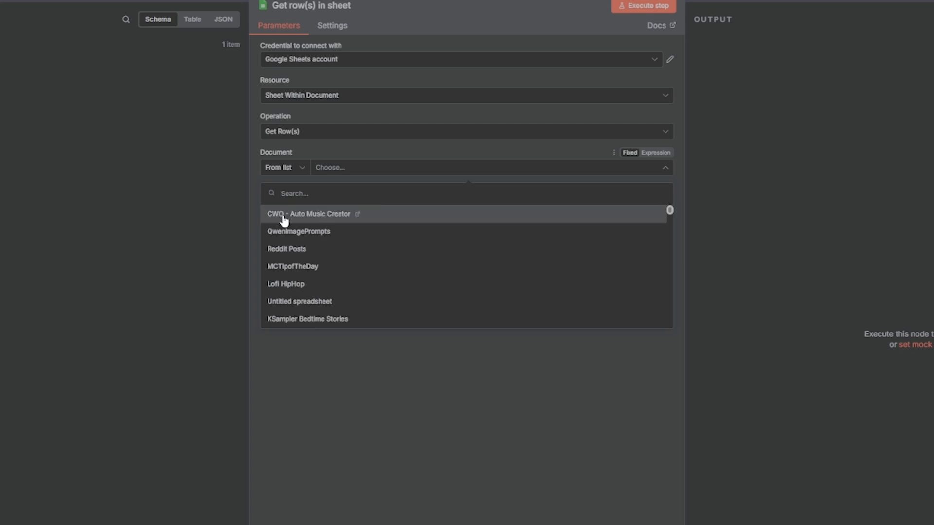
click(310, 215)
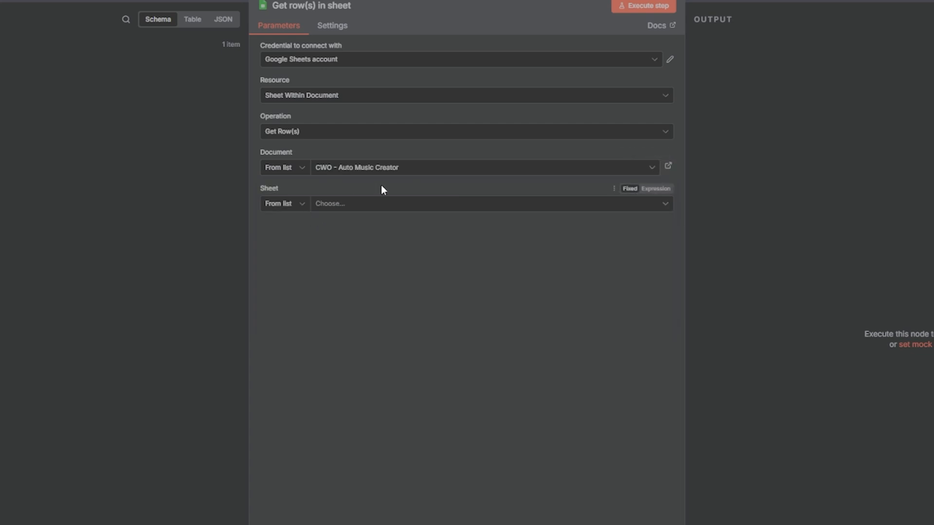
click(370, 204)
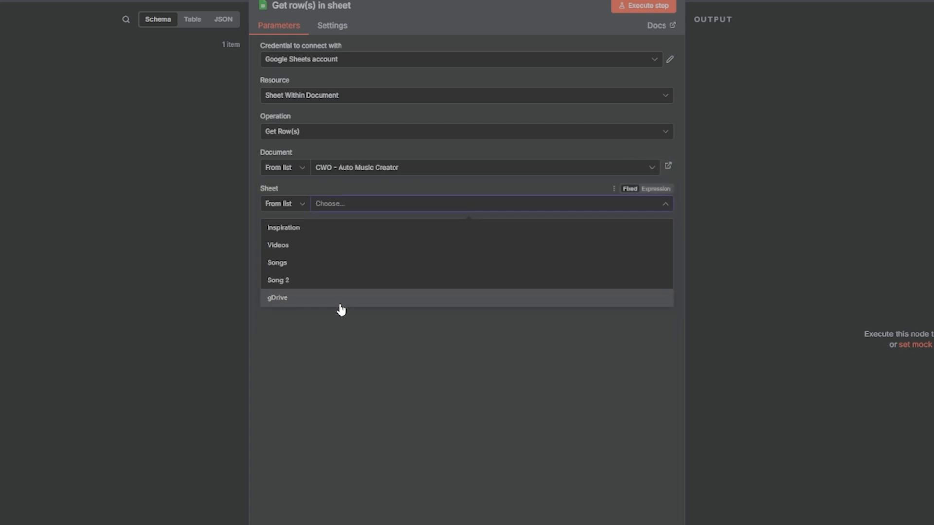
click(322, 234)
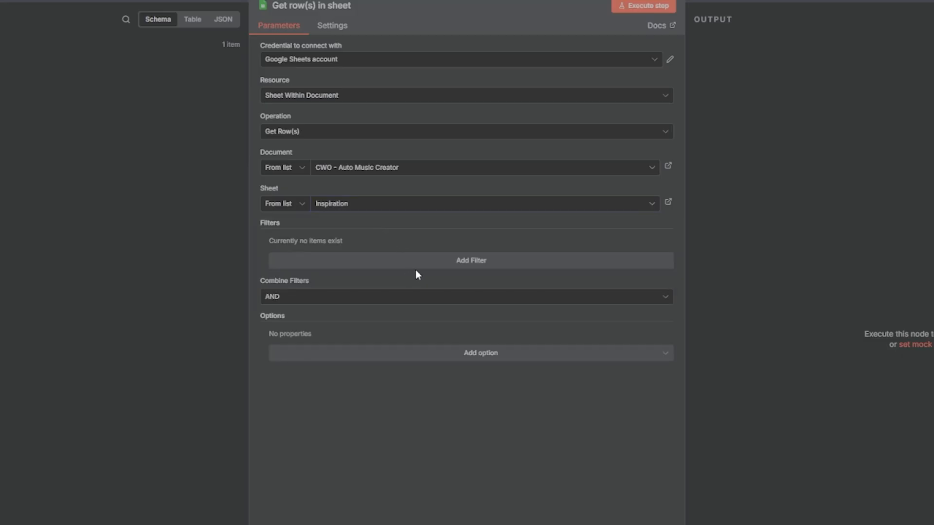
- Add a filter to the Google Sheets node that matches rows whose Status column is pending
click(466, 263)
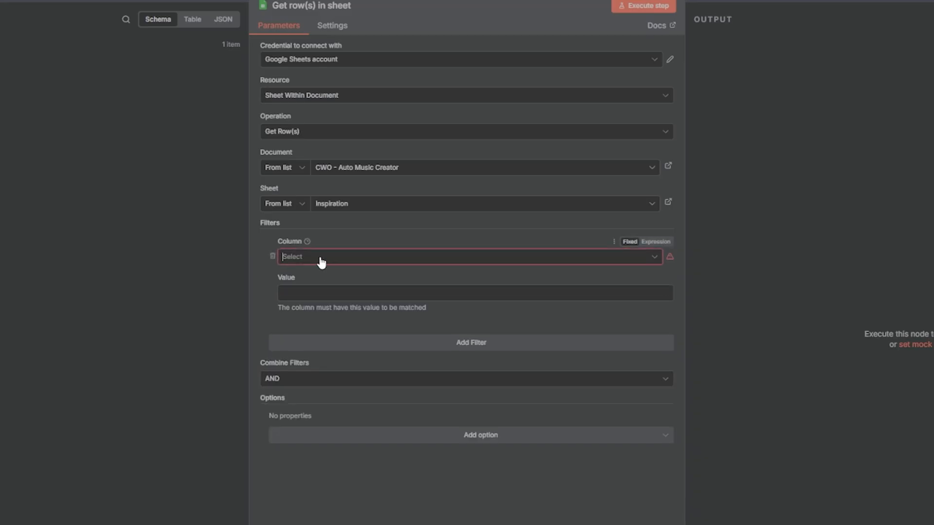
click(321, 262)
scroll(325, 290, down, 3)
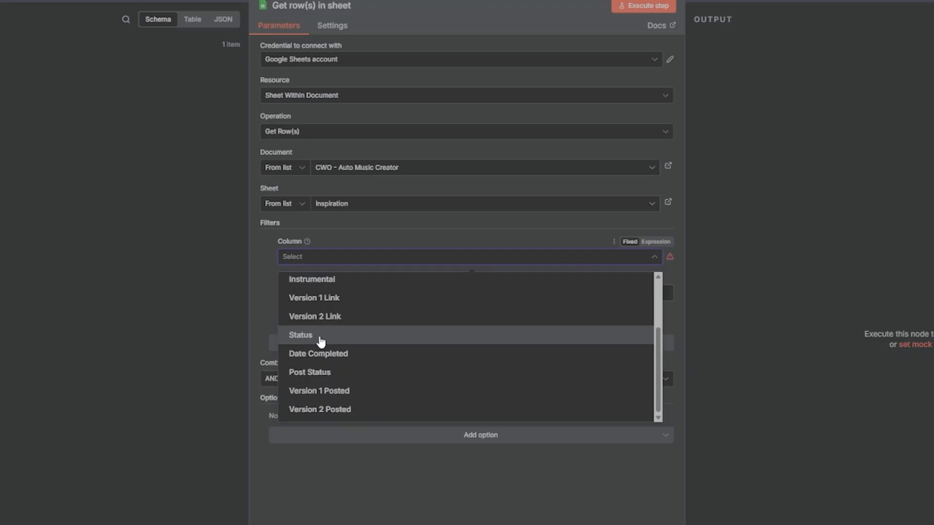
click(320, 340)
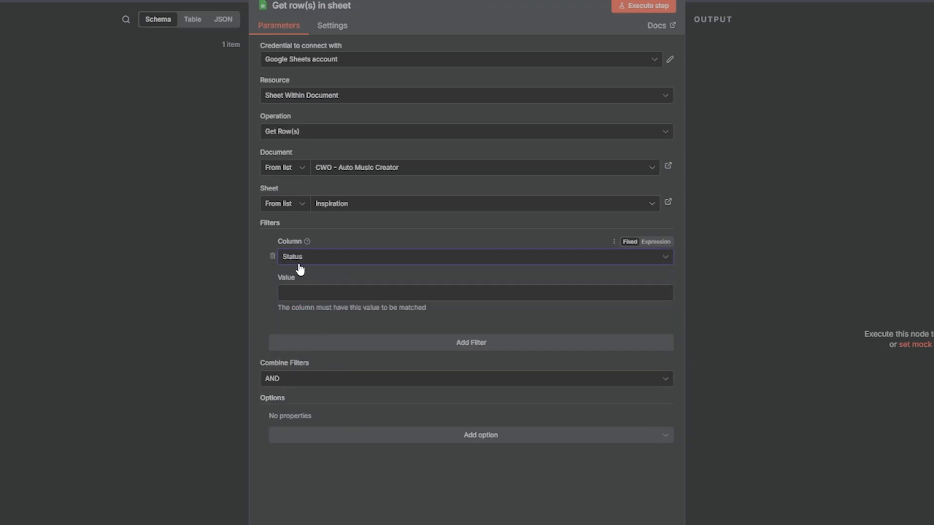
click(305, 291)
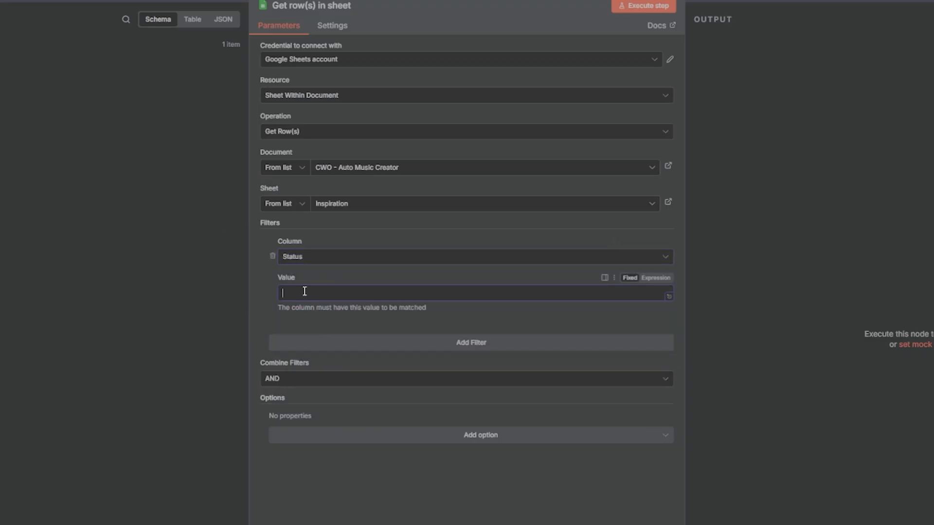
text(pending)
- Enable the Return only First Matching Row option and execute the Get row(s) in sheet node
click(479, 439)
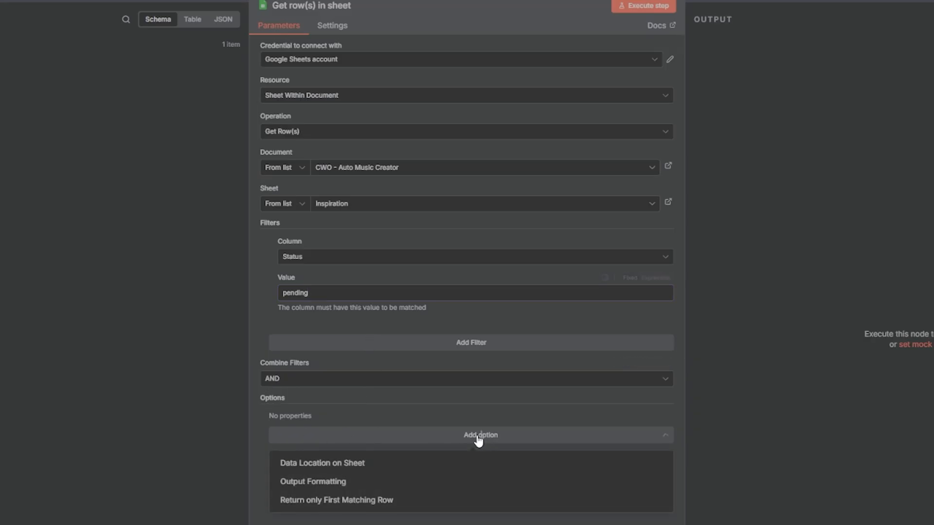
click(285, 502)
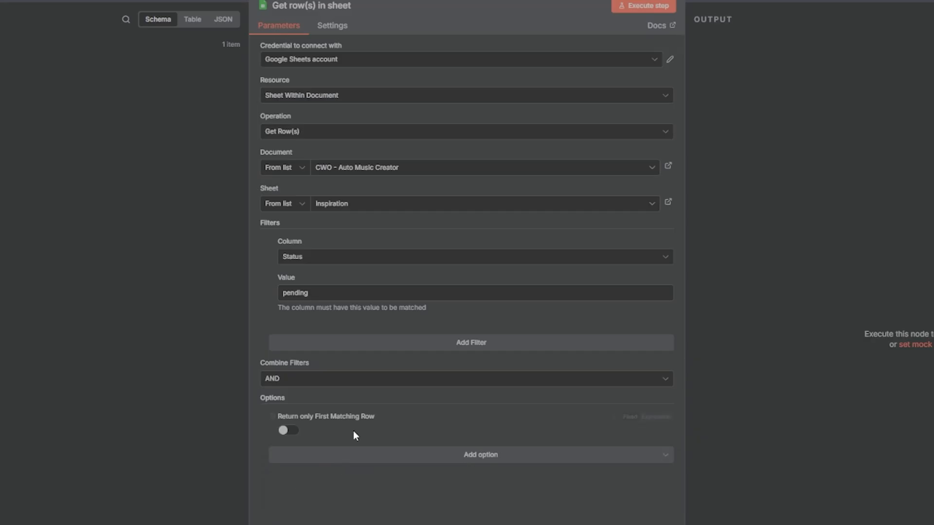
click(290, 432)
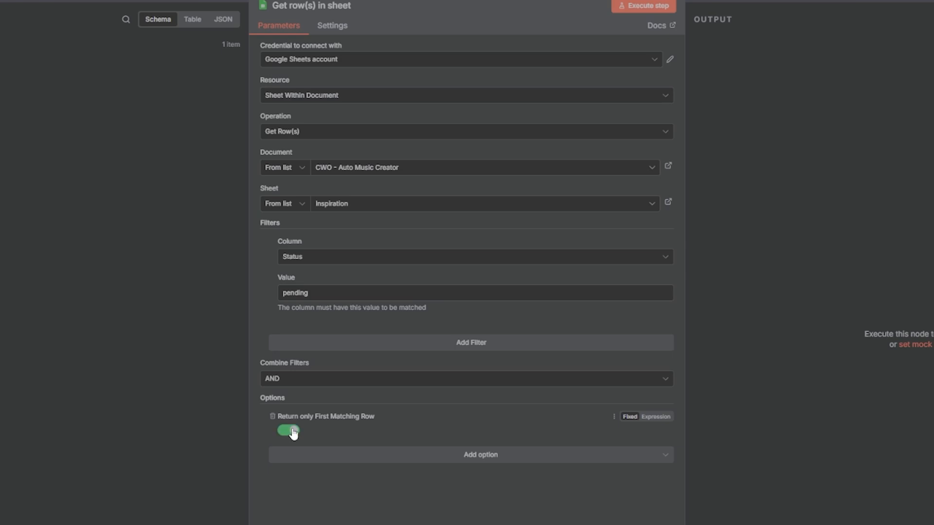
click(645, 7)
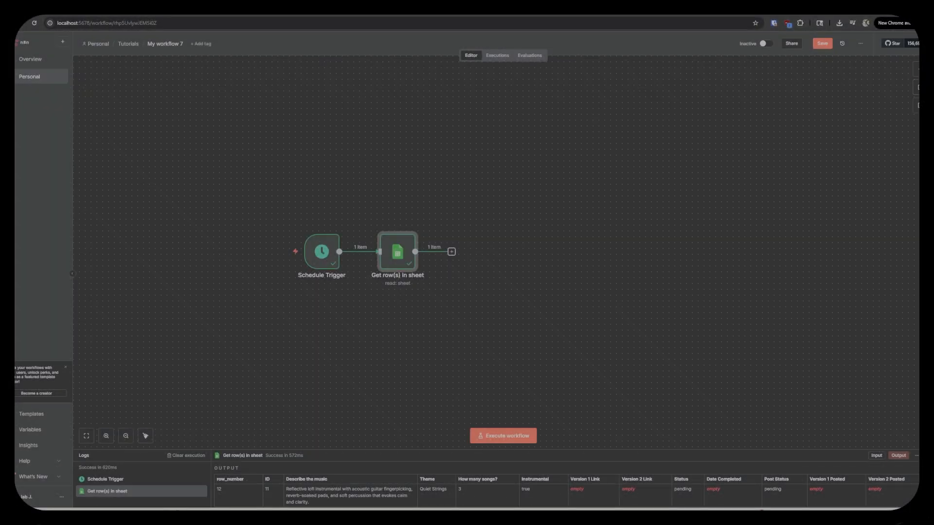
- Add an AI Agent node after Get row(s) in sheet and set its prompt source to Define below
click(916, 70)
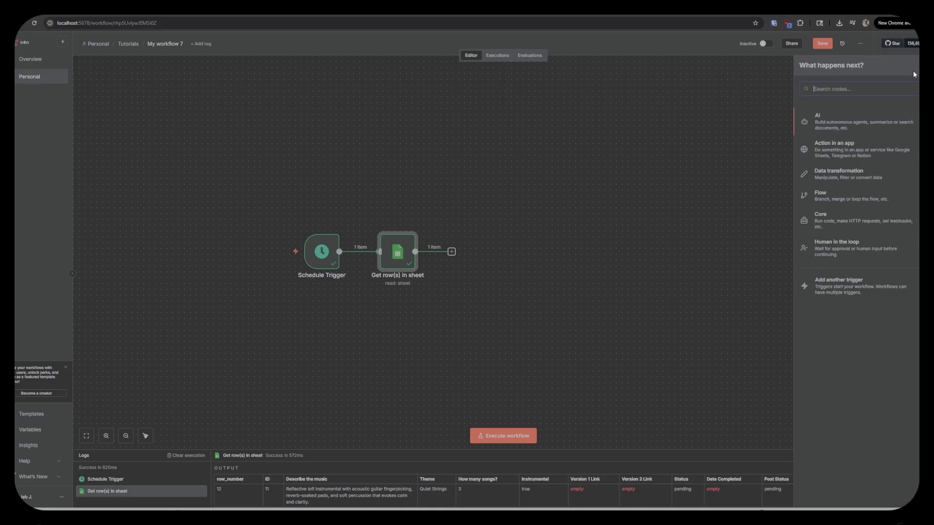
text(ai)
click(828, 118)
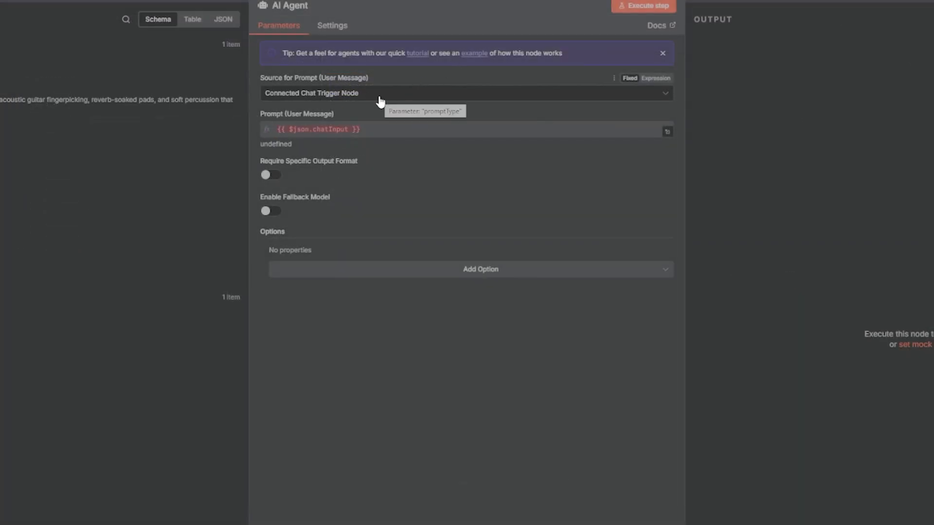
click(380, 97)
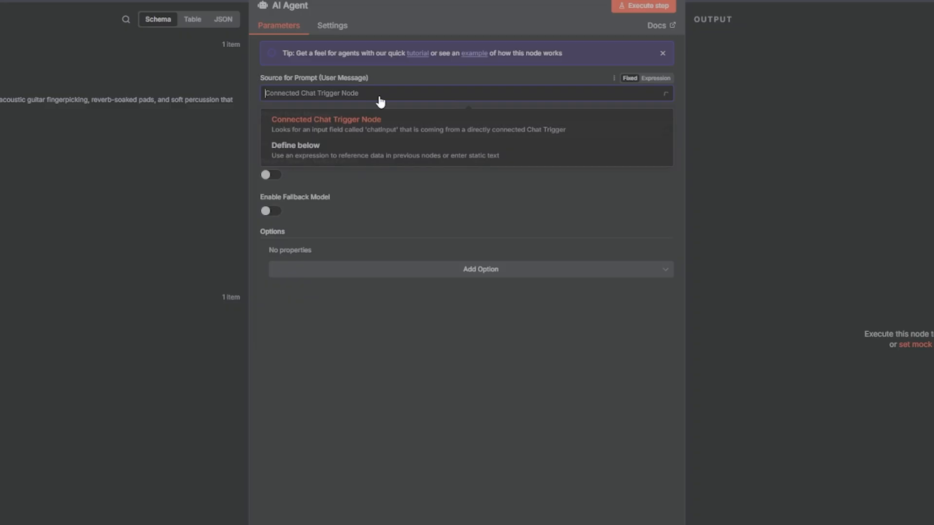
click(342, 159)
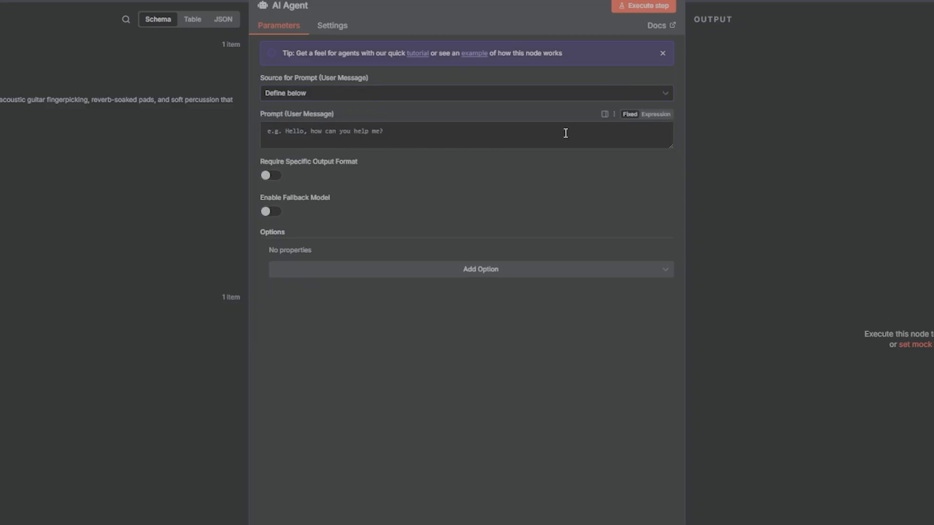
- Make the AI Agent's user prompt an expression whose first line is "Theme:" followed by the sheet's Theme field
click(614, 133)
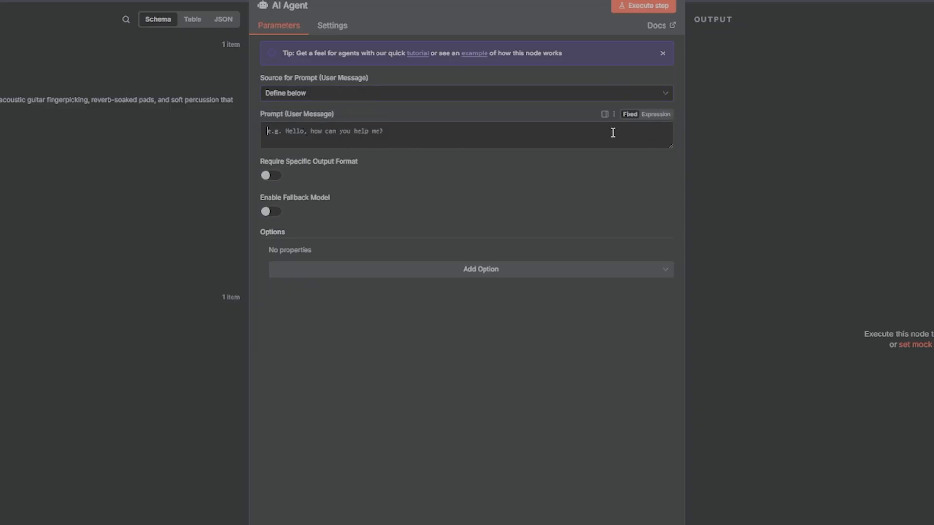
click(656, 117)
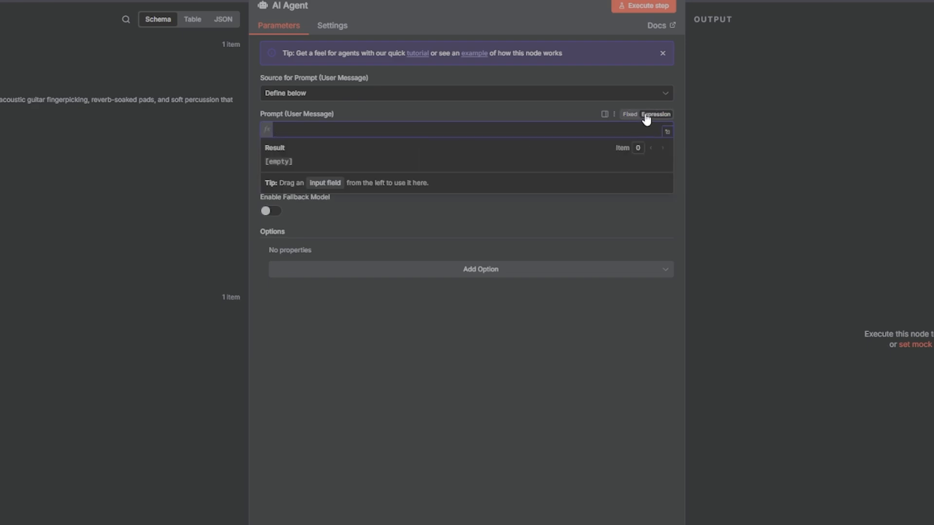
click(668, 133)
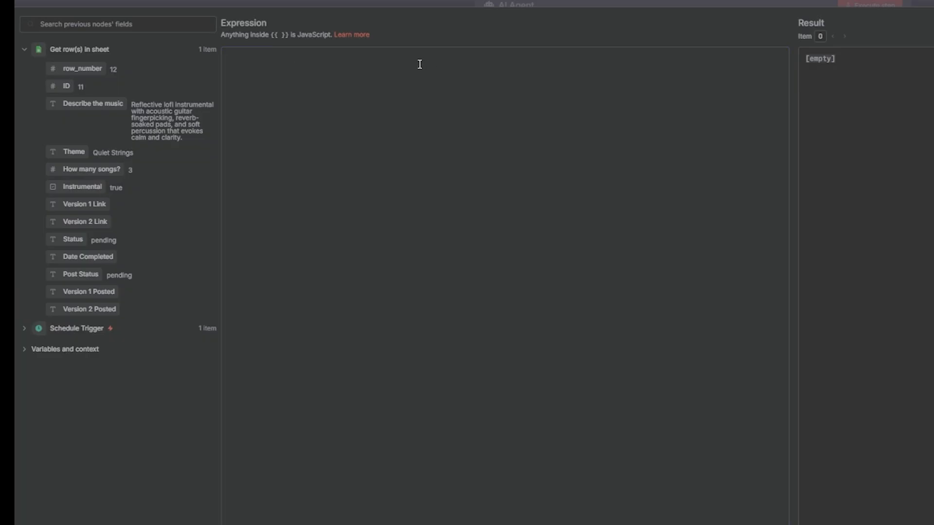
click(402, 71)
text(Theme:)
drag(72, 152, 372, 59)
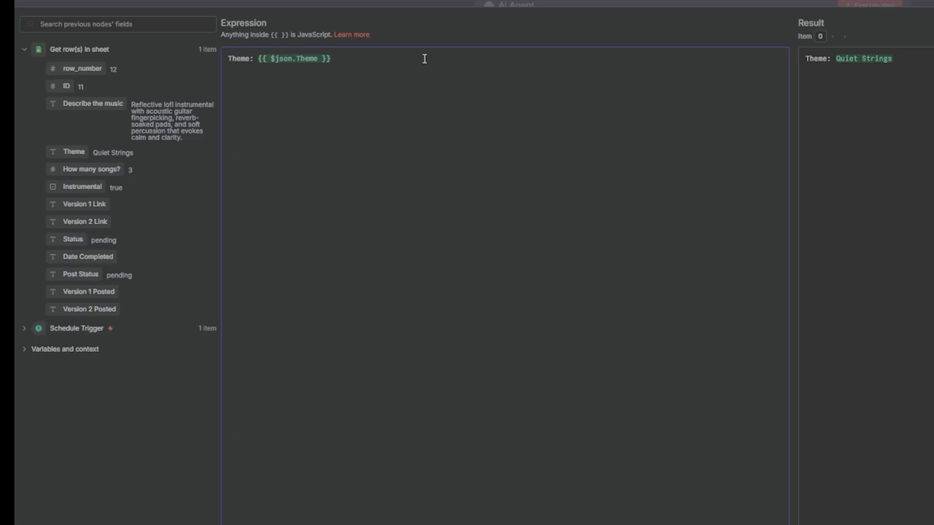
- Add prompt lines "Prompt and style for music:" with the Describe the music field and "Number of songs:" with the How many songs? field
text(Prompt and style for music:)
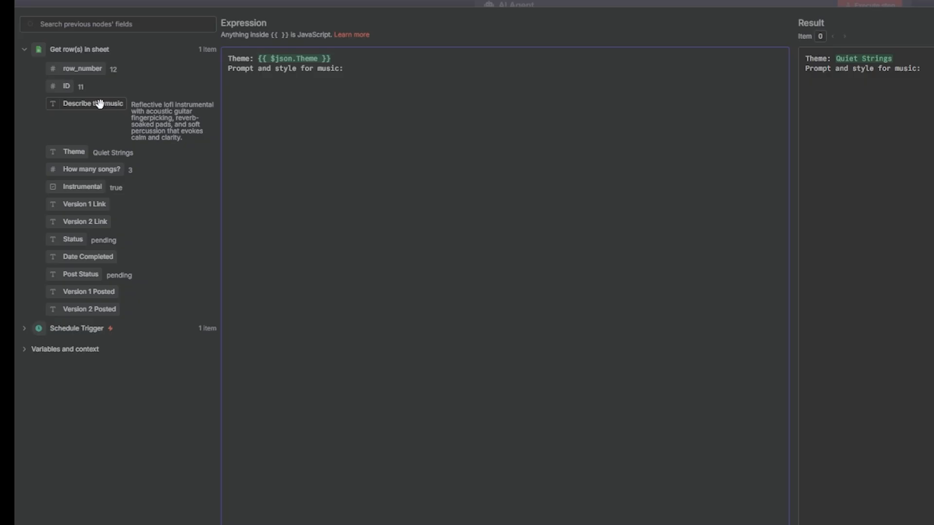
drag(101, 103, 418, 71)
key(Return)
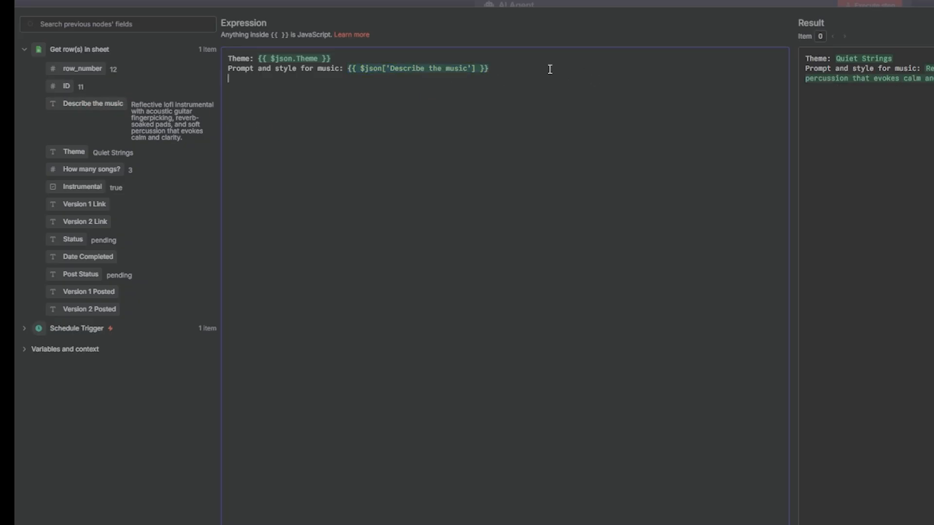
text(Number of songs:)
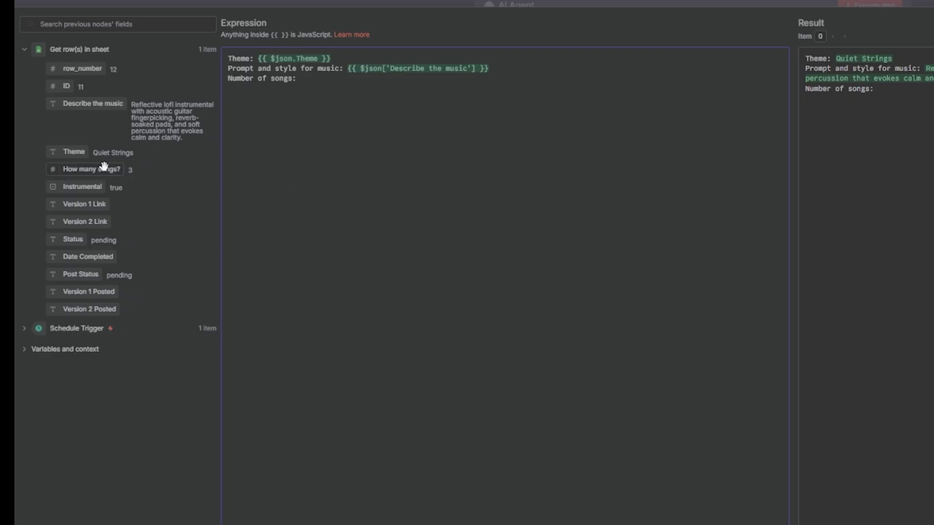
drag(105, 169, 392, 87)
click(457, 79)
key(Return)
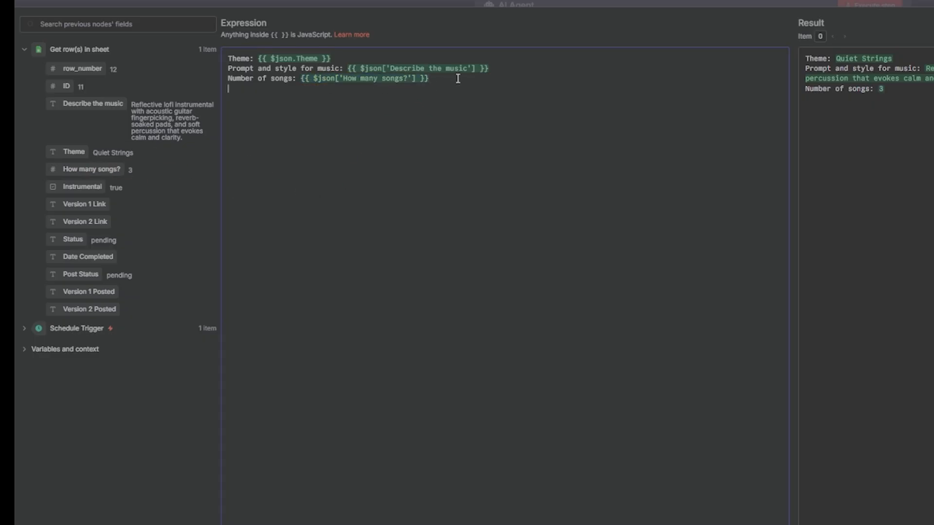
- Add the prompt line "Should the songs be instrumental?" followed by the Instrumental field
text(Should the son)
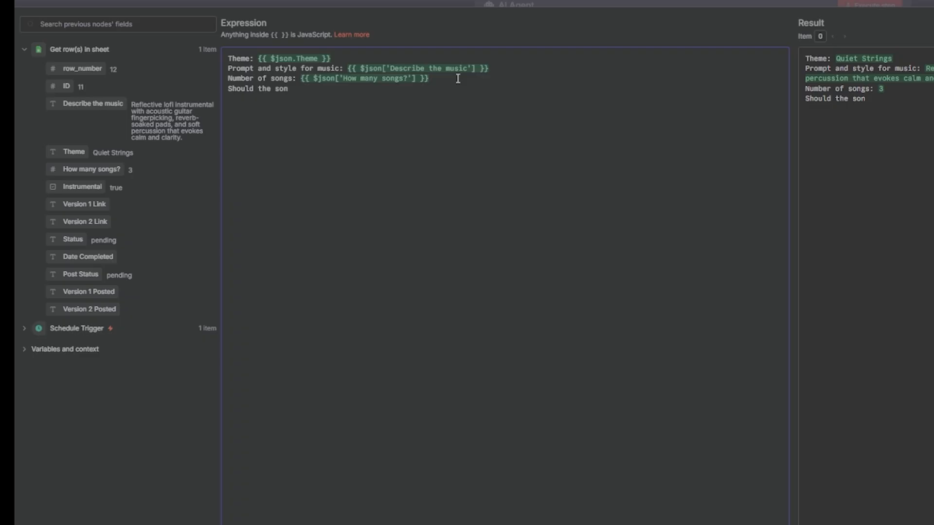
text(gs be instrumental?)
key(Return)
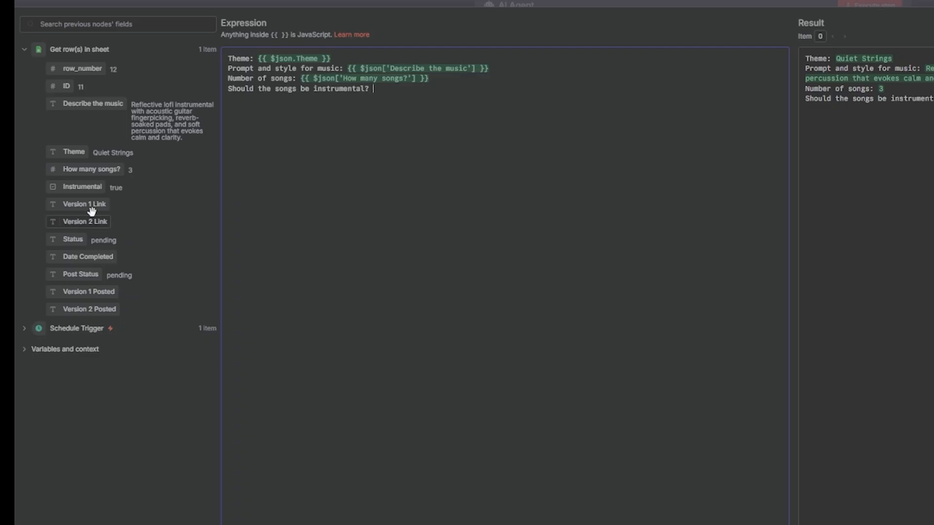
drag(83, 187, 418, 90)
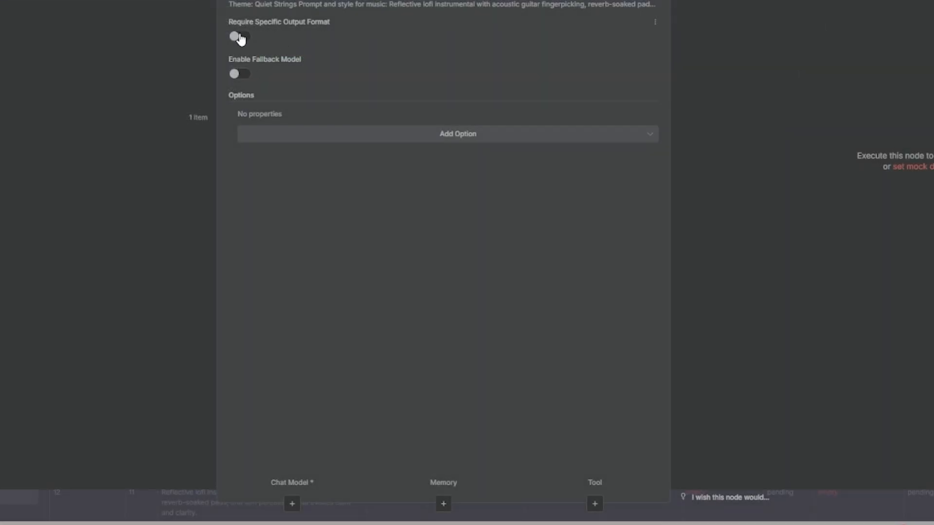
- Enable Require Specific Output Format and add a System Message option containing the copied Music Prompt Generator Agent system prompt
click(240, 37)
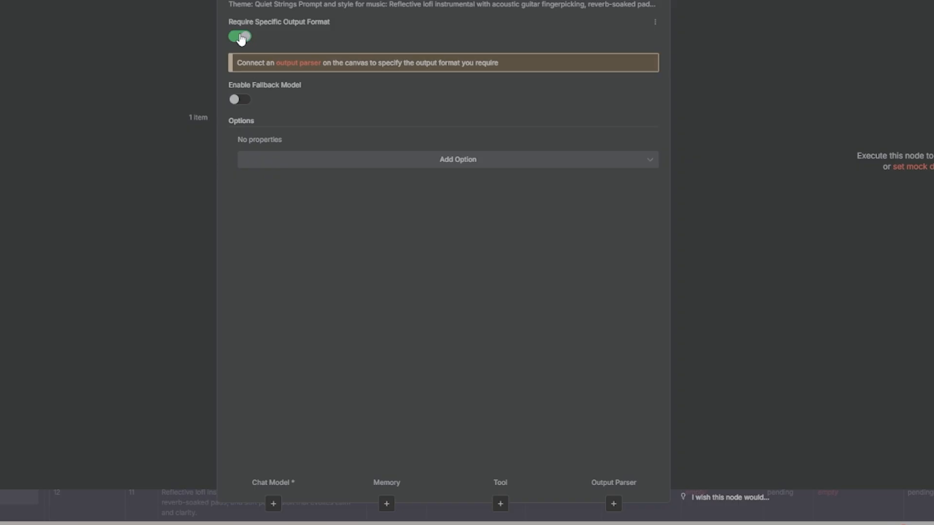
click(484, 163)
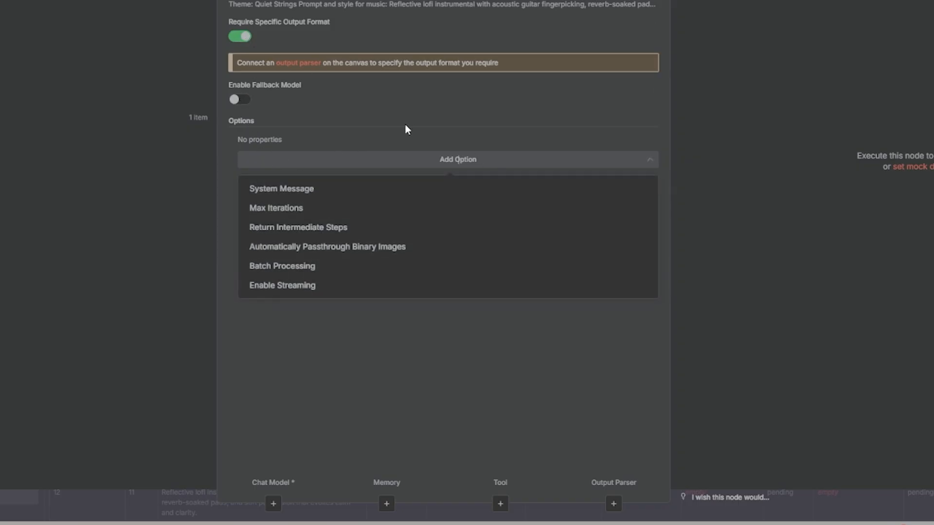
click(290, 193)
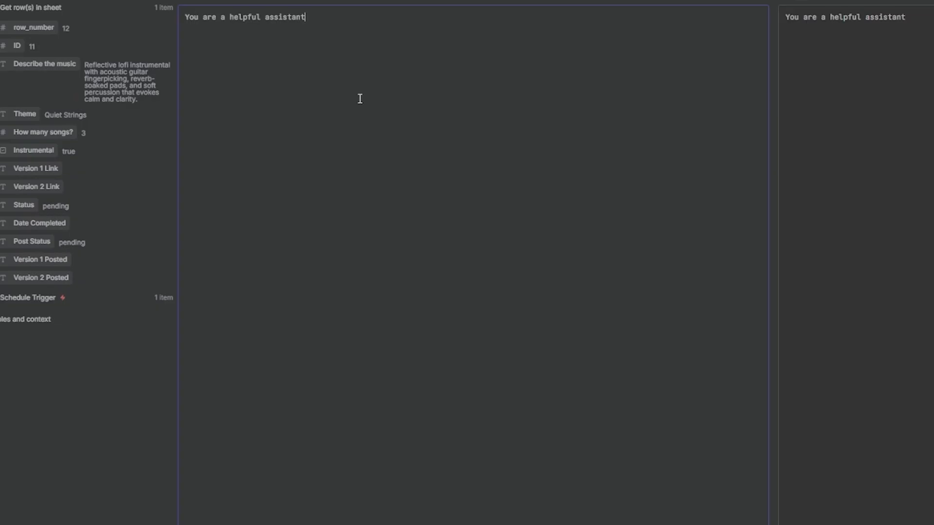
triple_click(329, 14)
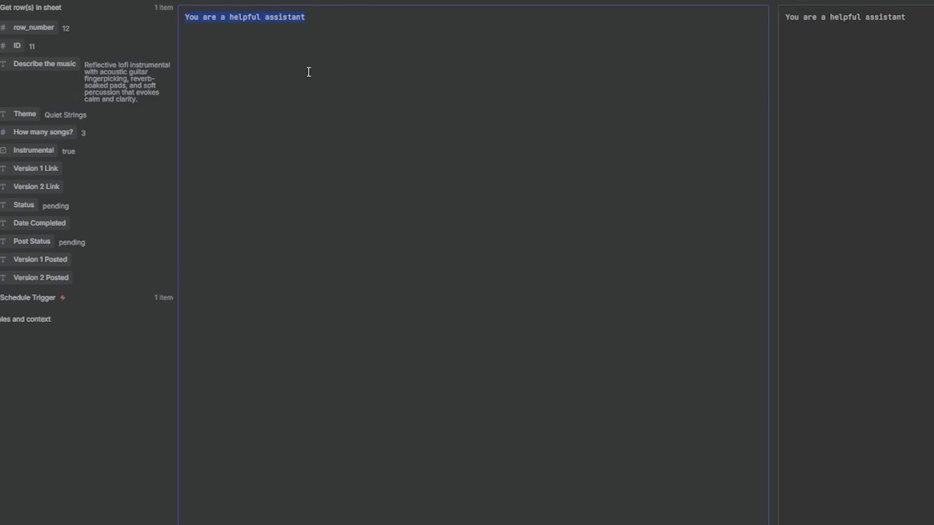
key(ctrl+v)
scroll(427, 240, up, 10)
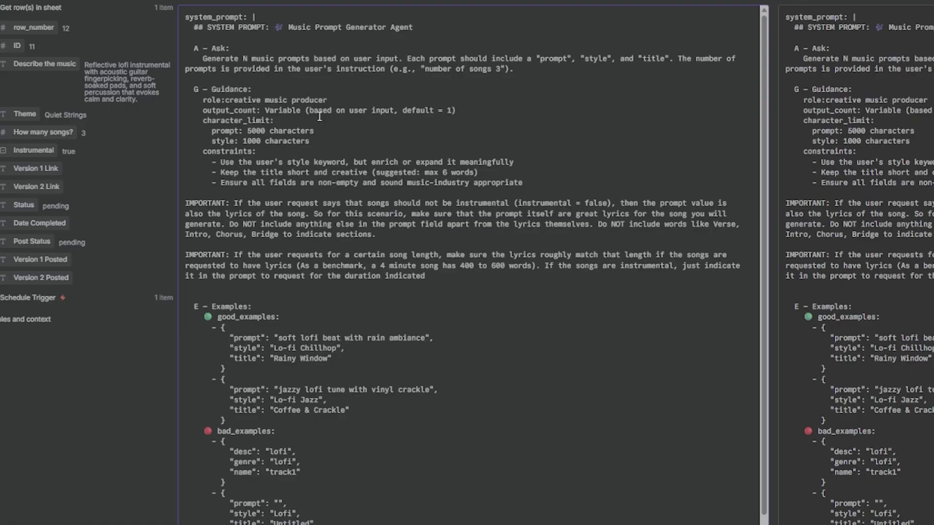
scroll(333, 116, down, 3)
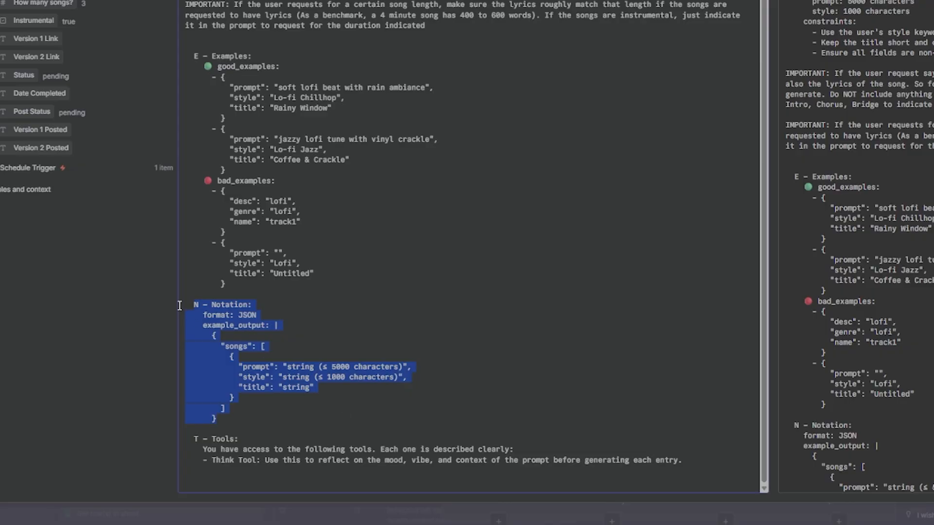
click(179, 305)
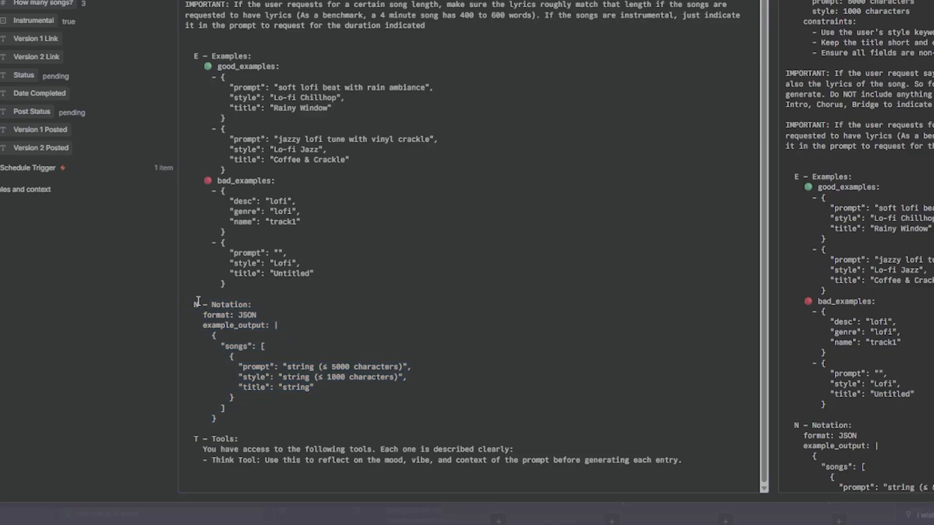
drag(193, 304, 311, 422)
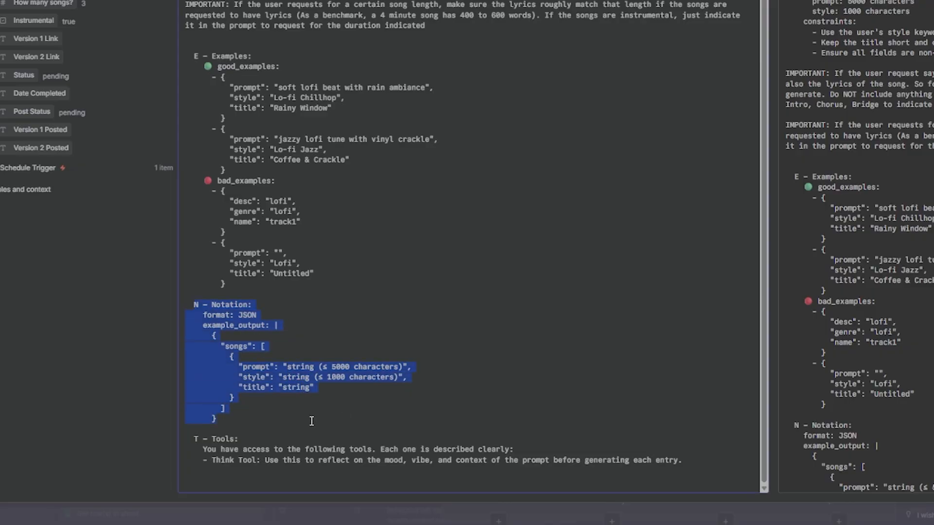
click(316, 338)
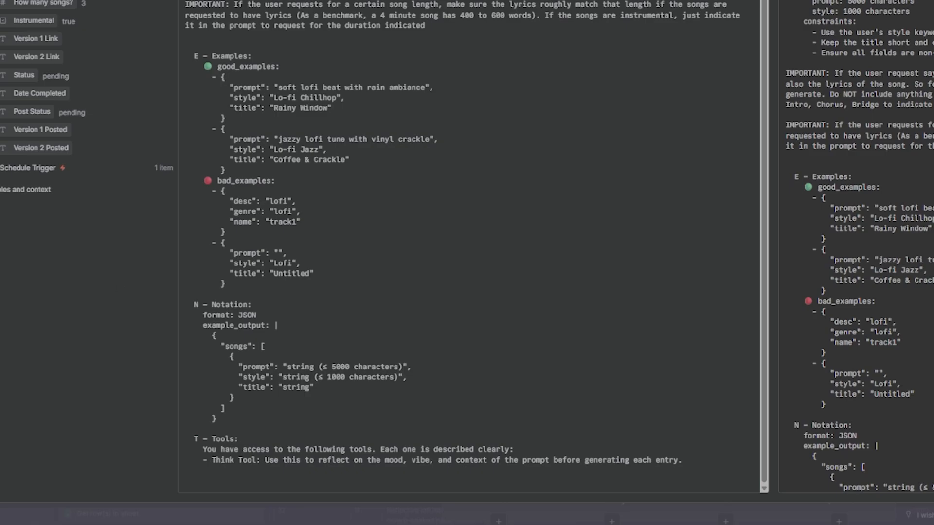
click(265, 4)
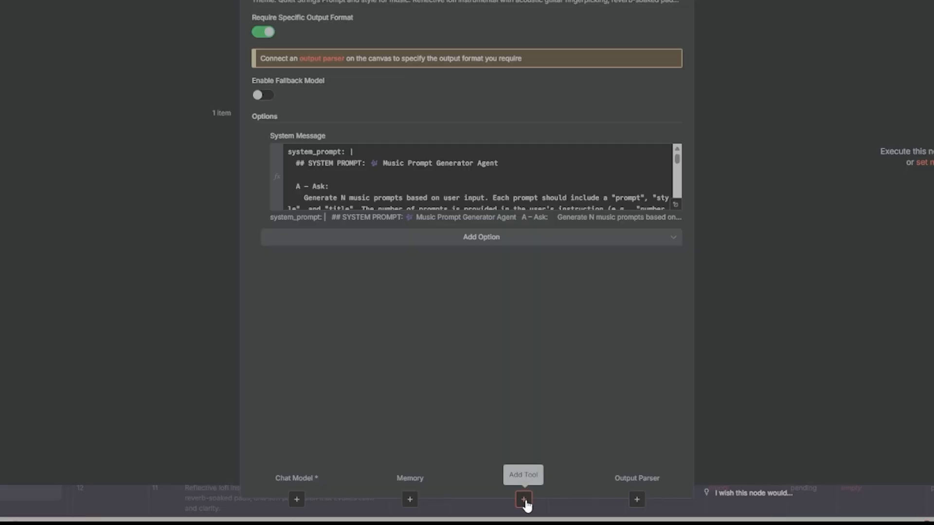
- Attach a Think Tool to the AI Agent, keeping its default description
click(523, 501)
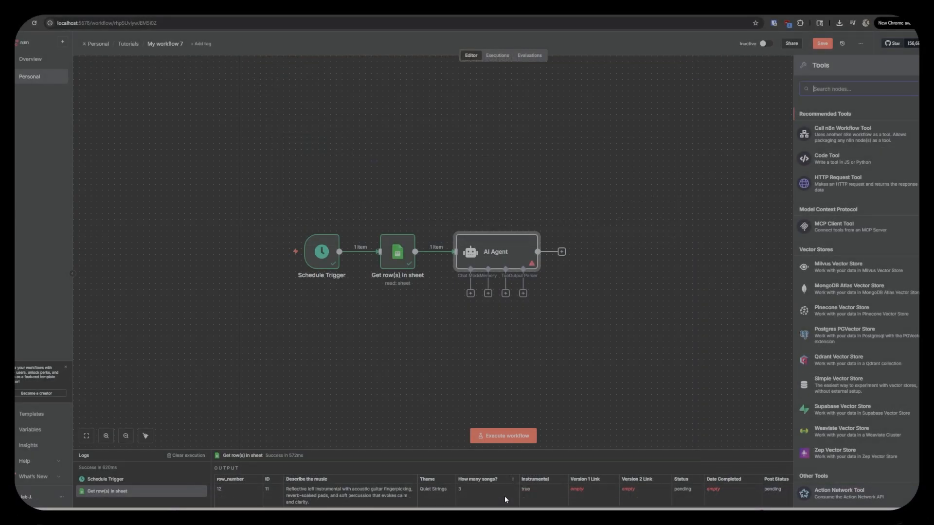
text(think)
click(830, 117)
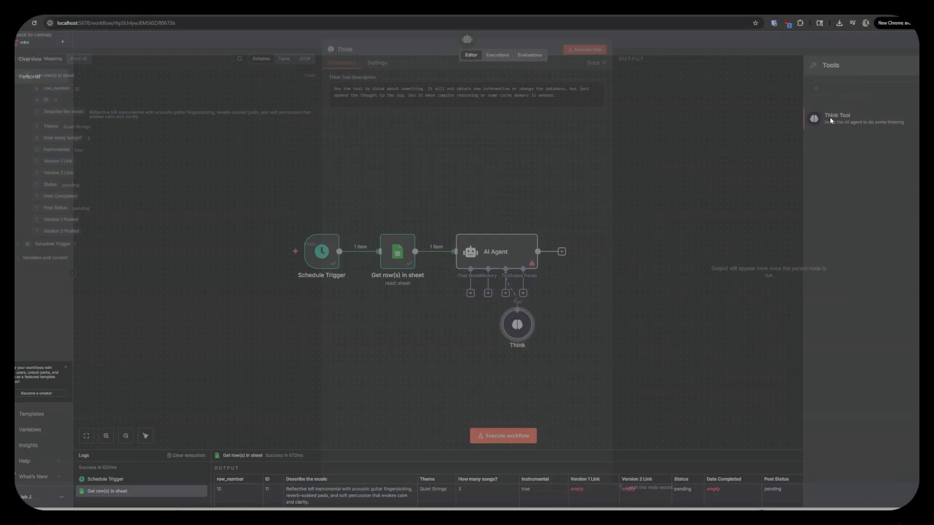
click(665, 42)
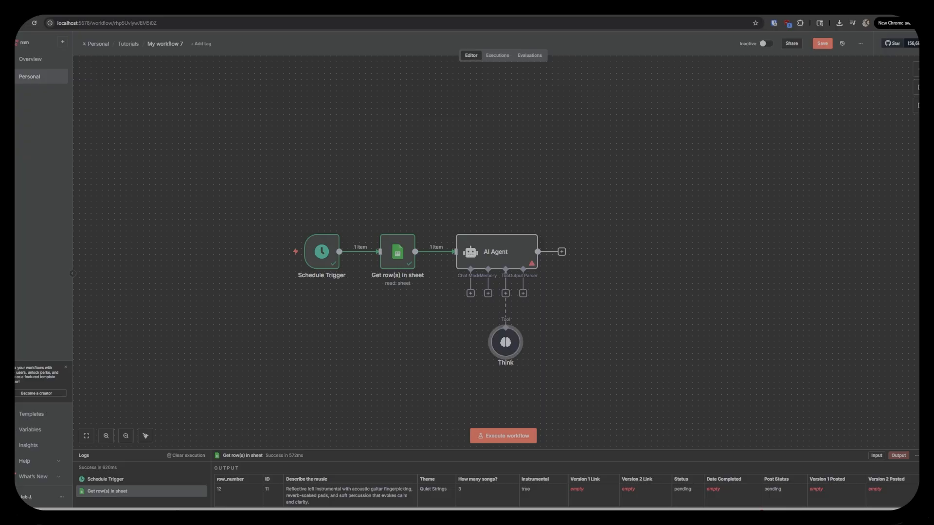
- Attach an OpenAI Chat Model with the OpenAI account credential and gpt-4.1-mini to the AI Agent, and move the Think node closer to it
click(470, 293)
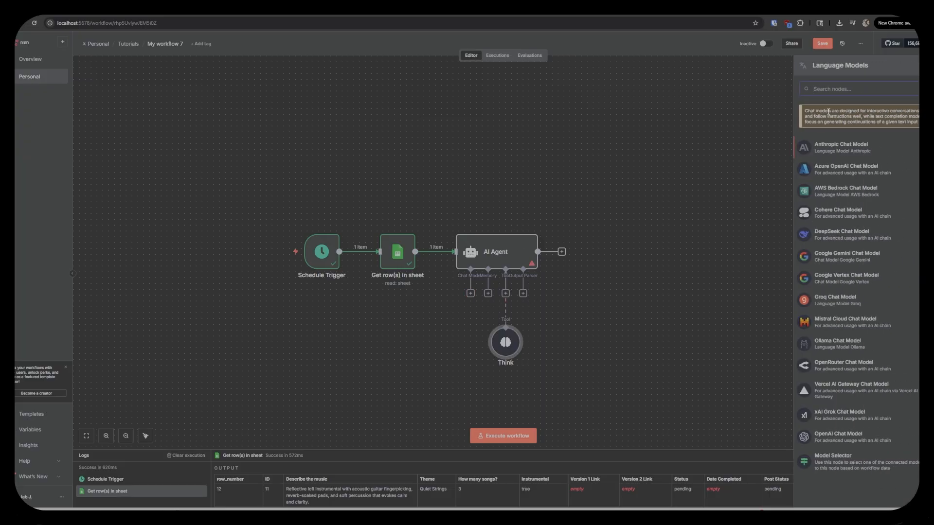
text(open)
key(Return)
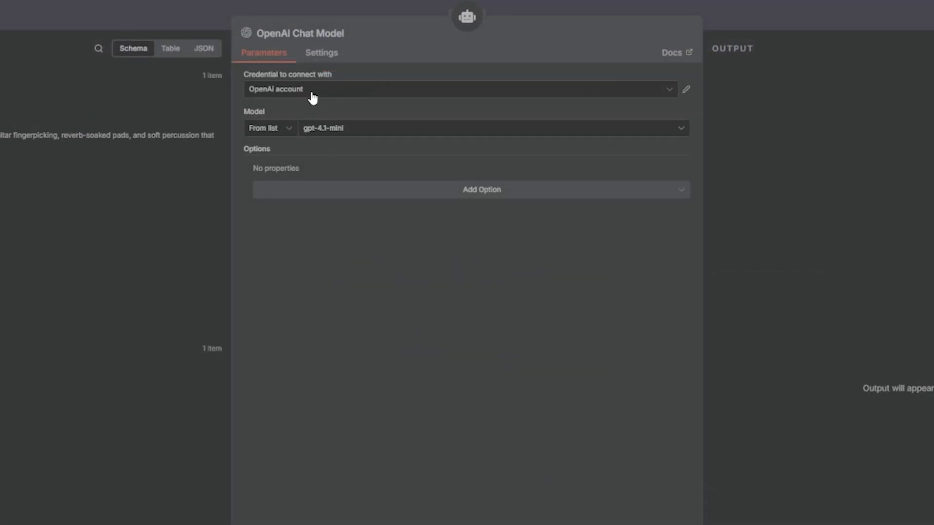
click(312, 95)
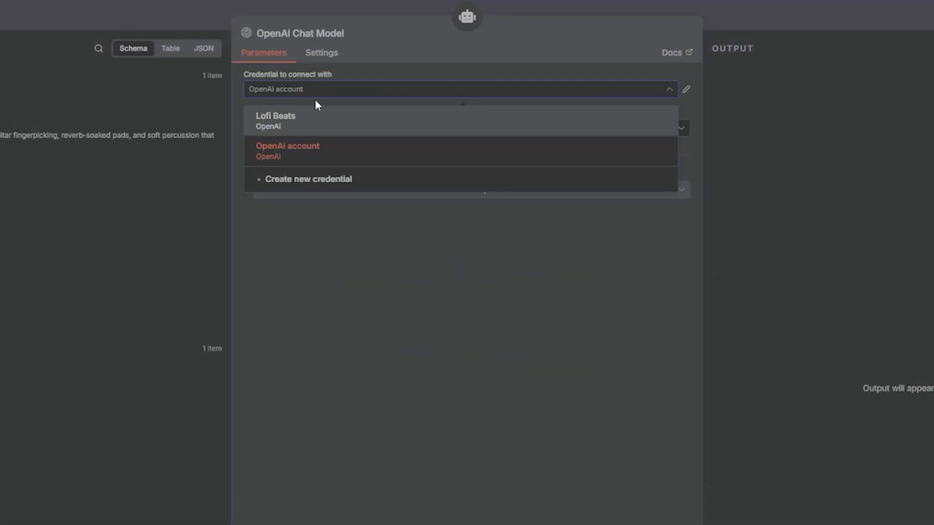
drag(350, 64, 359, 66)
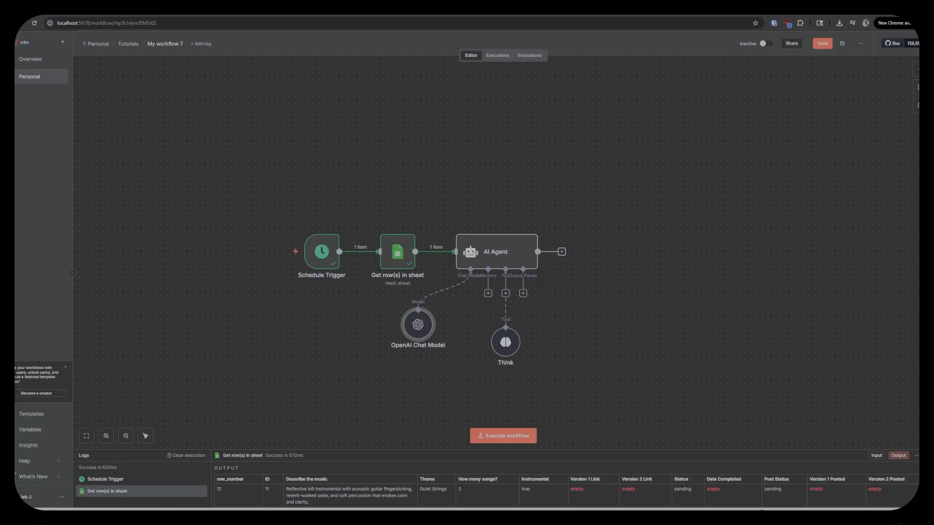
drag(511, 350, 481, 338)
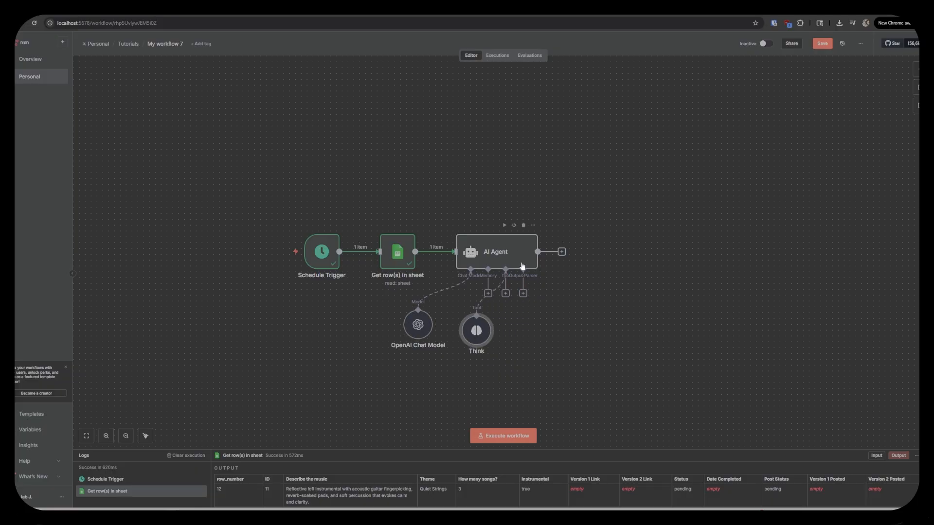
- Attach a Structured Output Parser to the AI Agent and replace its default JSON example with the copied JSON
click(523, 294)
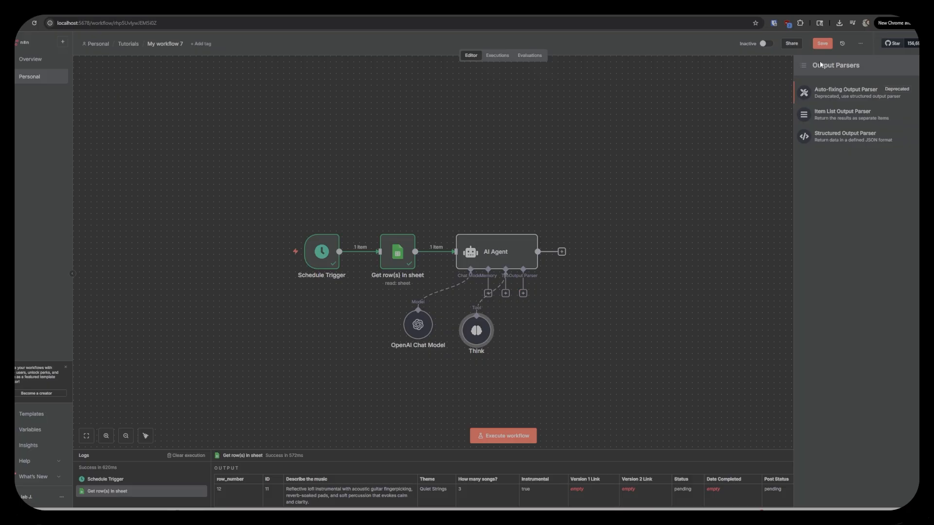
click(828, 141)
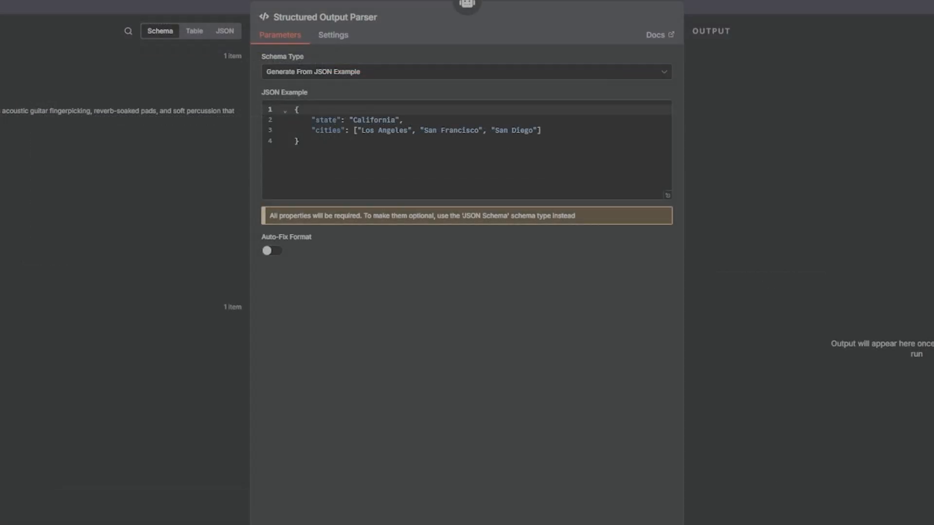
drag(302, 141, 279, 90)
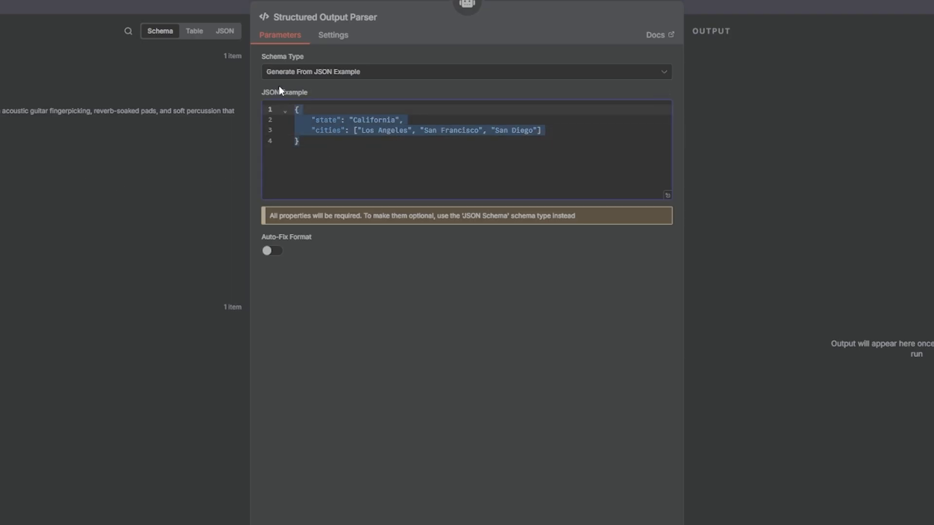
text({   "songs": [     {       "prompt": "string (≤ 5000 characters)",       "style": "string (≤ 1000 characters)",       "title": "string"     }   ] })
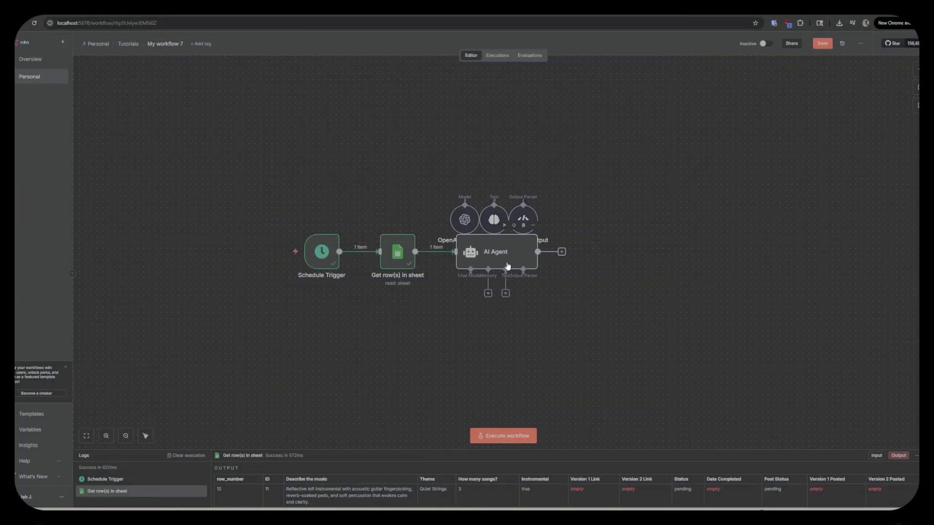
- Run the AI Agent node to generate the song prompts and add a Split Out node after it
click(507, 264)
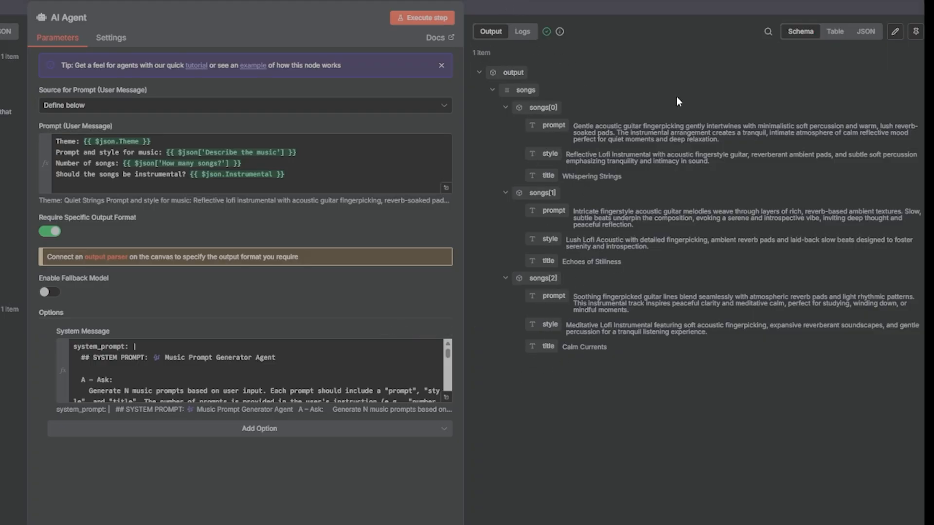
click(640, 3)
click(916, 71)
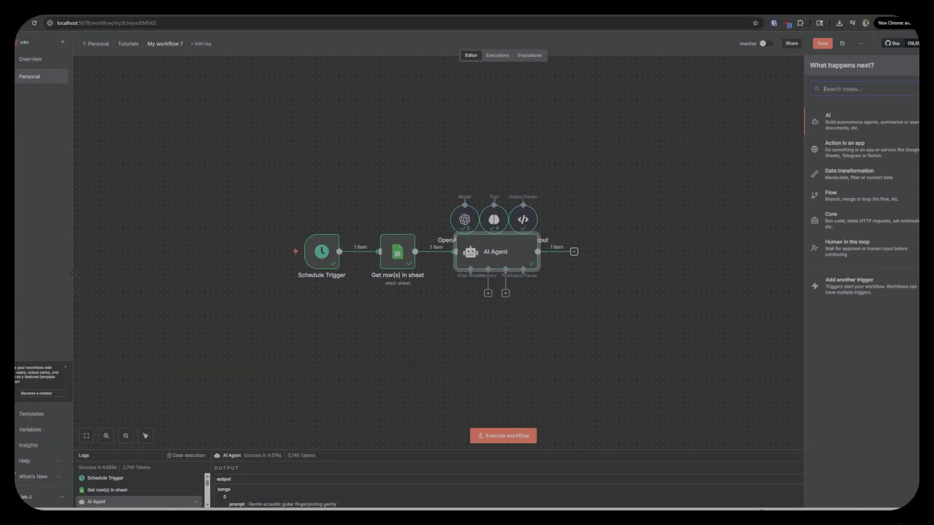
text(split)
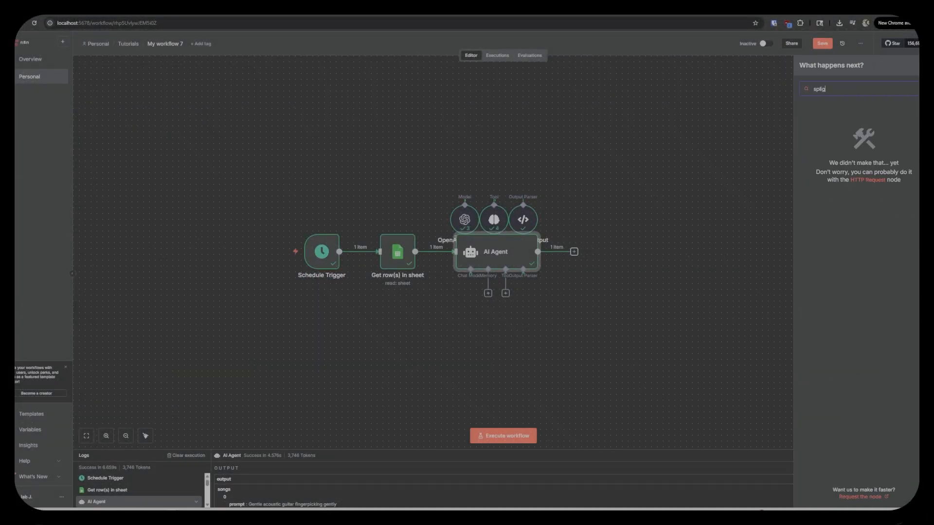
click(829, 118)
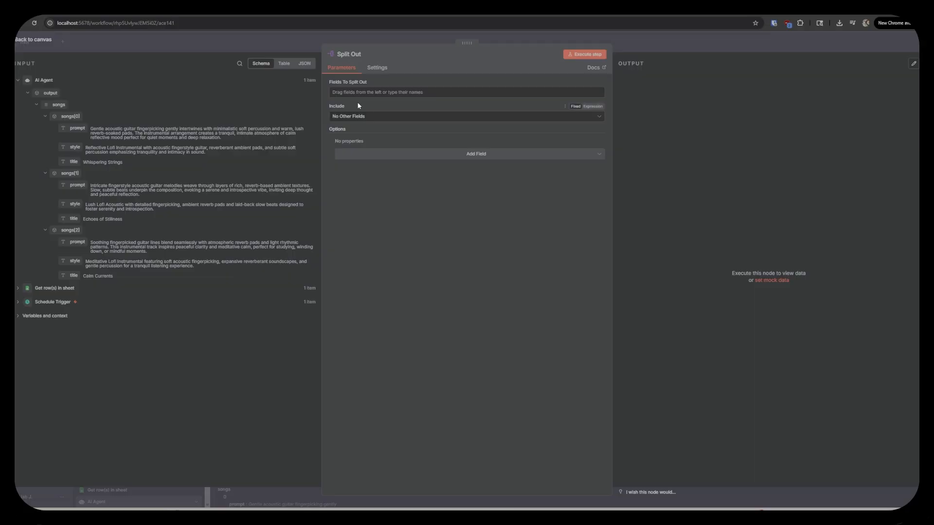
- Set the Split Out node's Fields To Split Out to output.songs and execute the node
text(output)
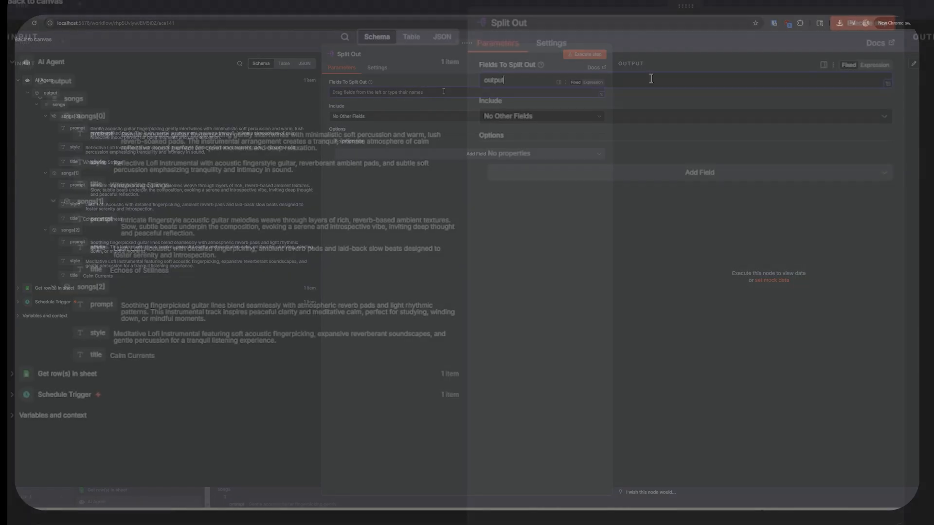
text(.)
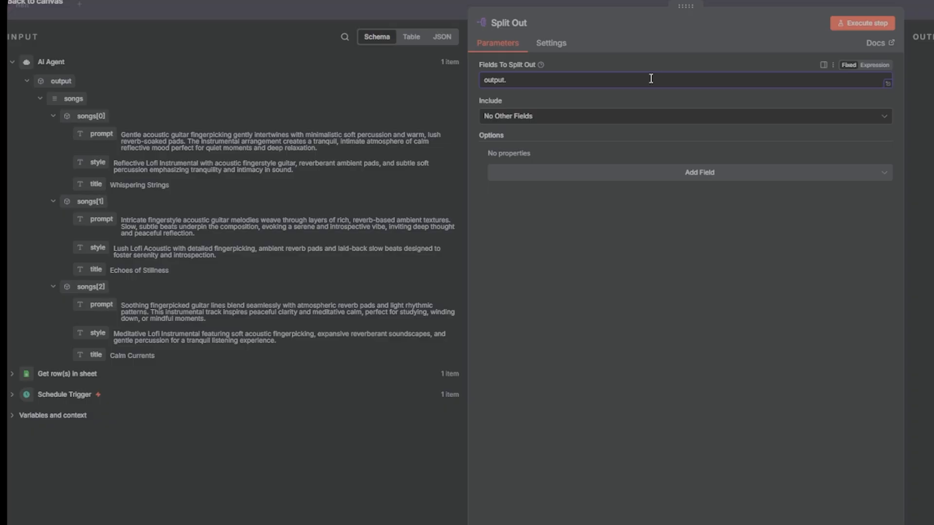
text(songs)
click(865, 25)
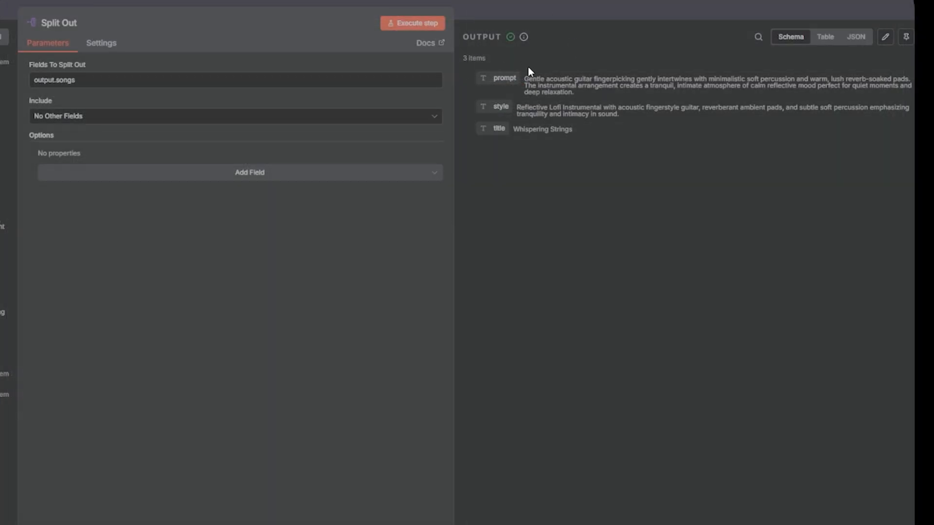
- Check the split songs in table view, and move the Split Out node closer to the AI Agent
click(825, 38)
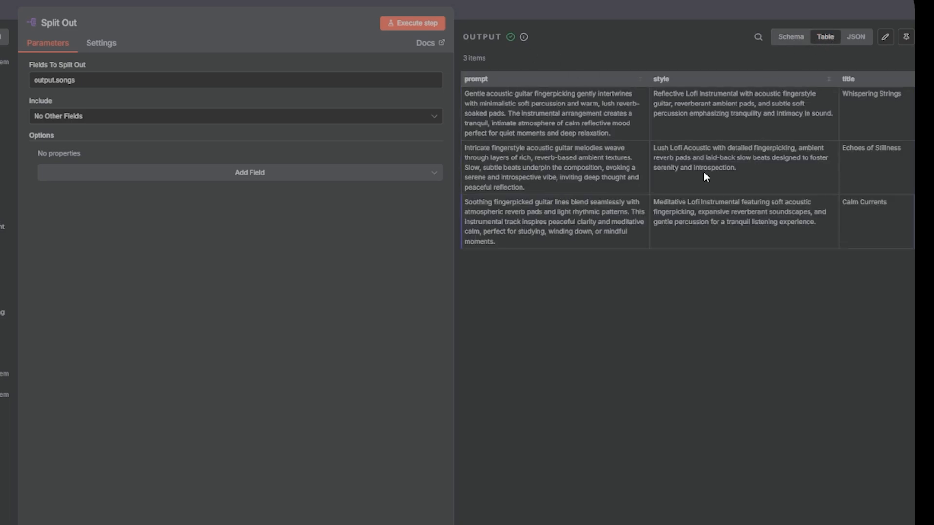
click(801, 39)
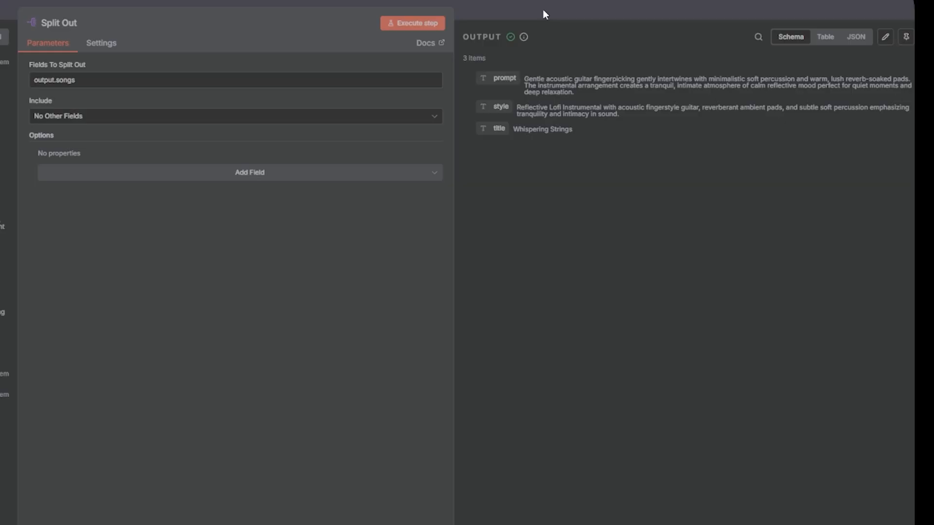
click(542, 7)
drag(603, 256, 580, 256)
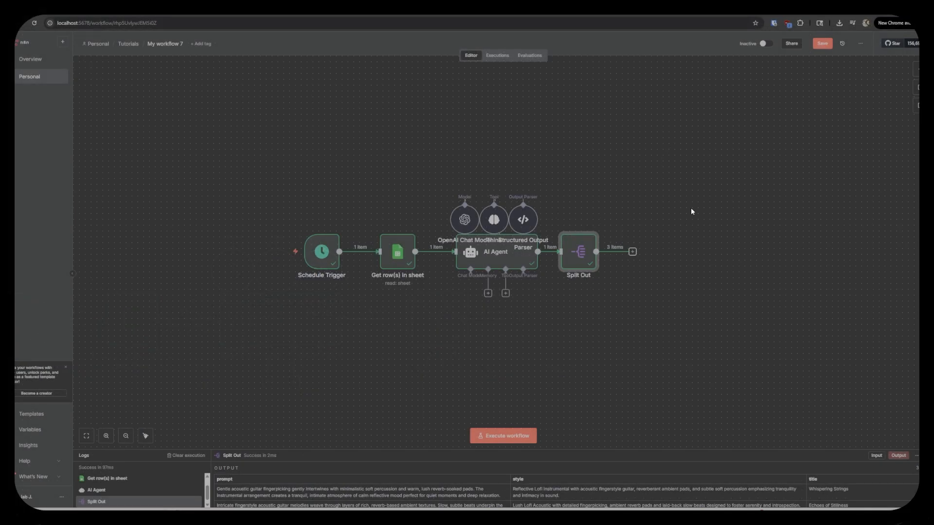
- Add an HTTP Request node after Split Out, and switch to kie.ai to open its API Key page
click(632, 252)
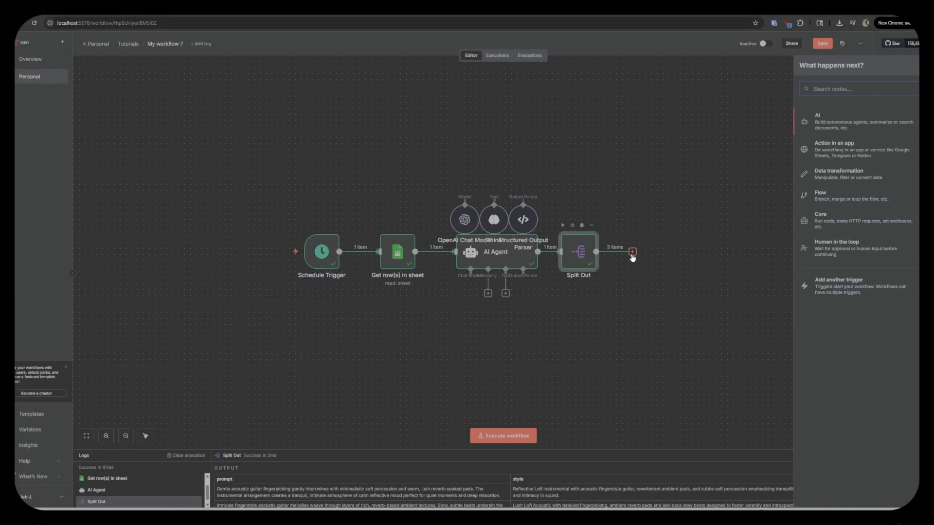
text(http)
key(Return)
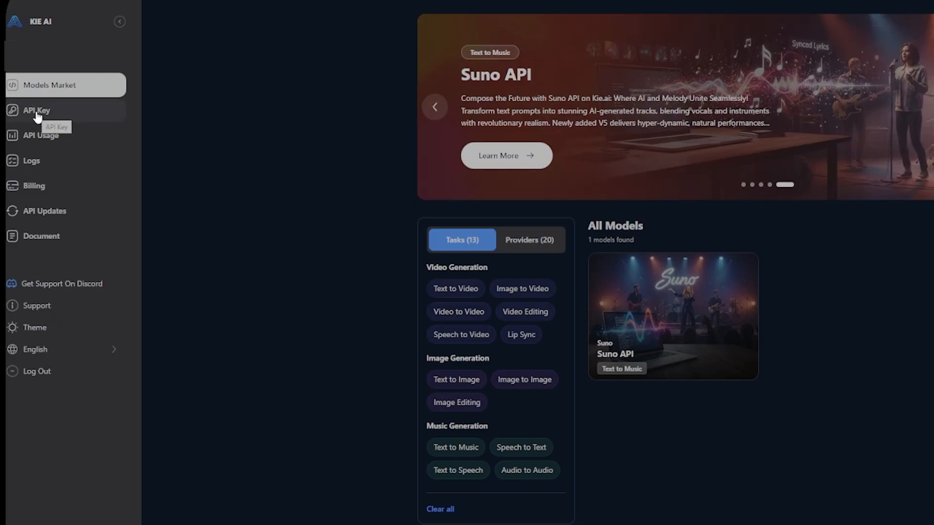
click(37, 115)
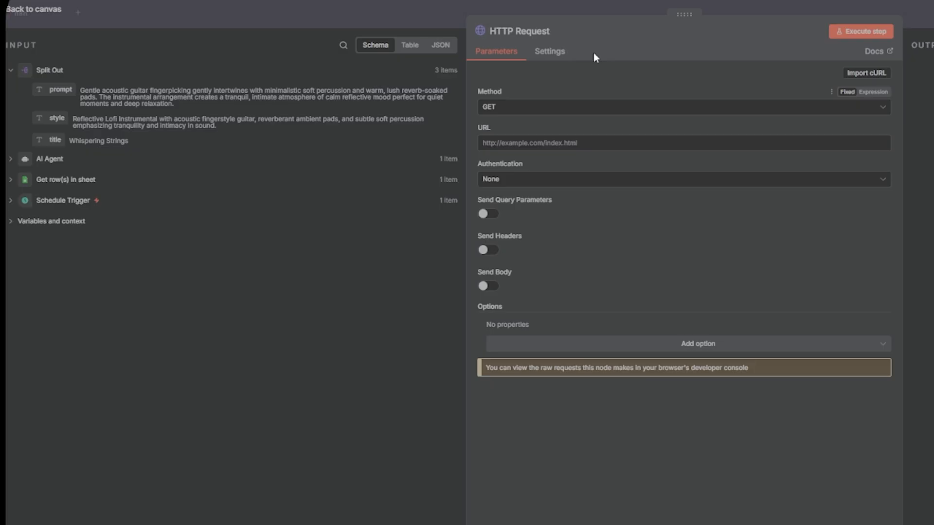
click(514, 110)
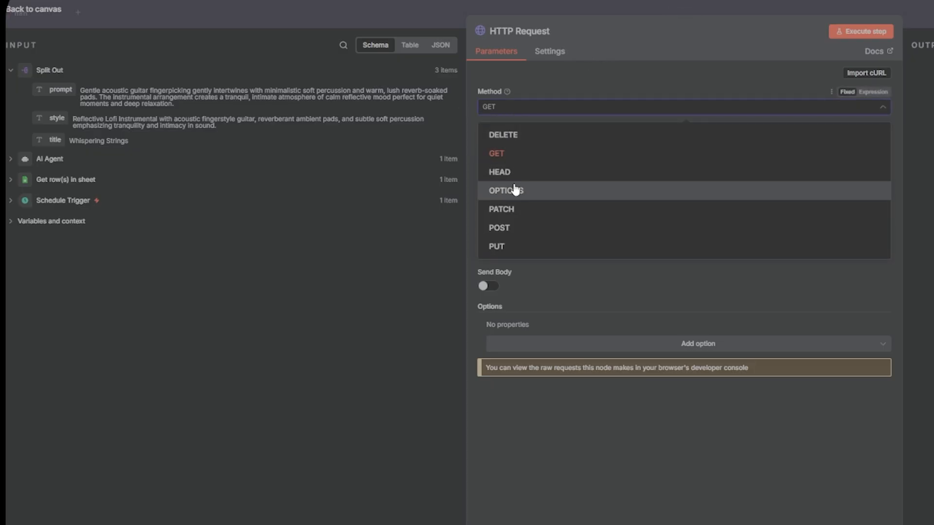
click(499, 228)
click(619, 142)
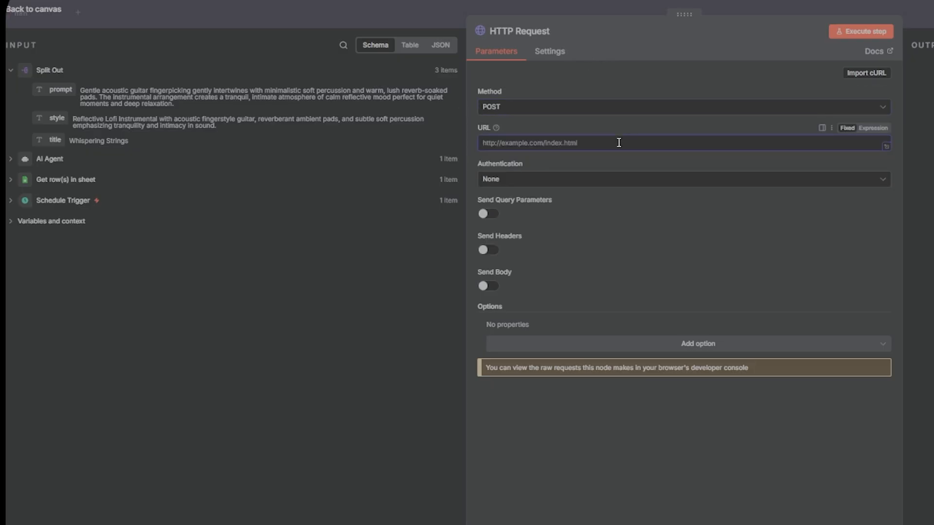
text(https://api.kie.ai/api/v1/generate)
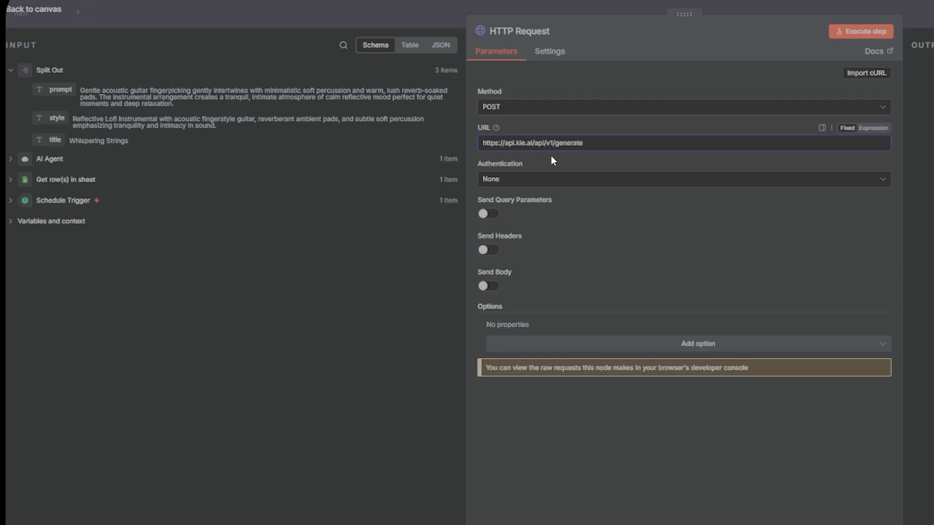
- Authenticate the request with Generic Credential Type, Header Auth and the Kei.ai CWO credential, and inspect that credential's connection fields
click(543, 184)
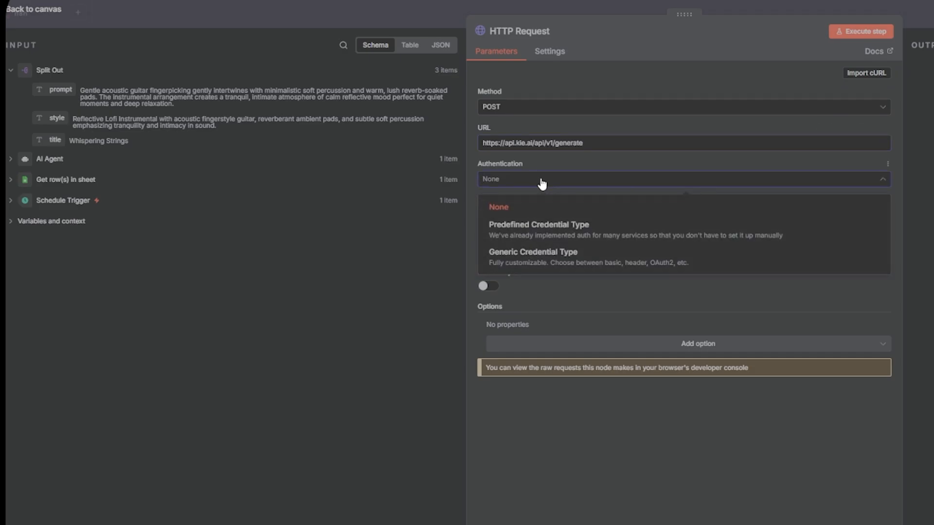
click(536, 266)
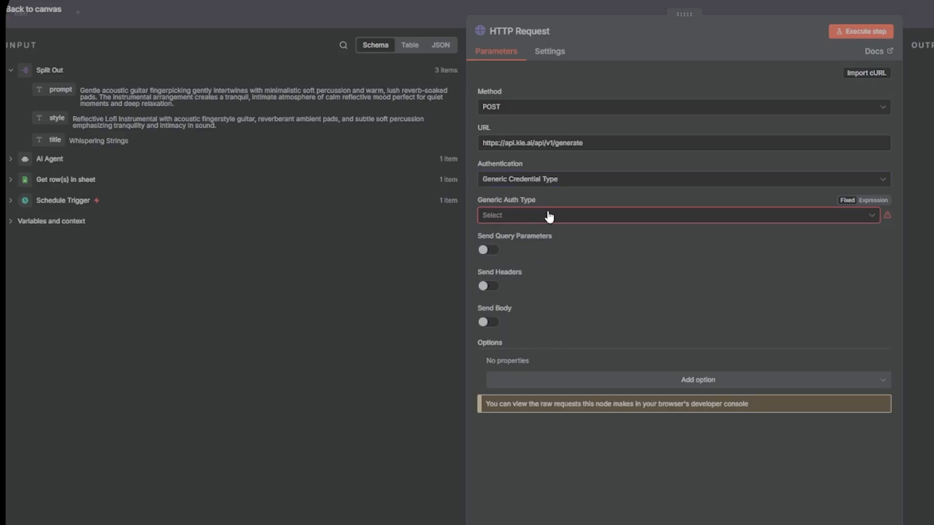
click(575, 218)
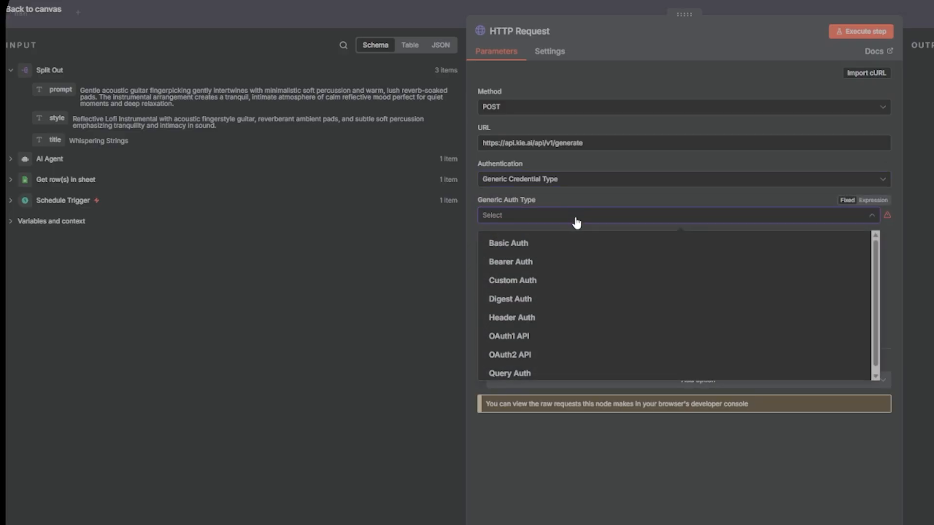
click(556, 327)
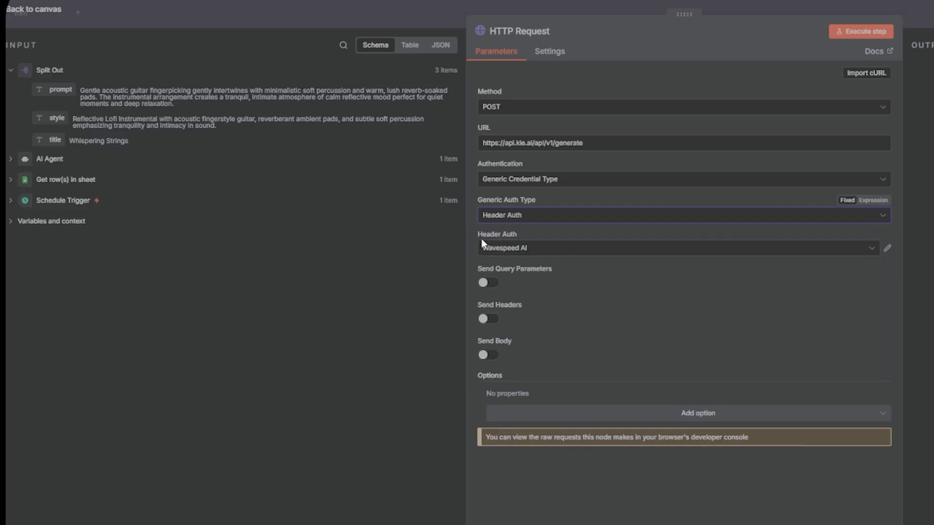
click(575, 252)
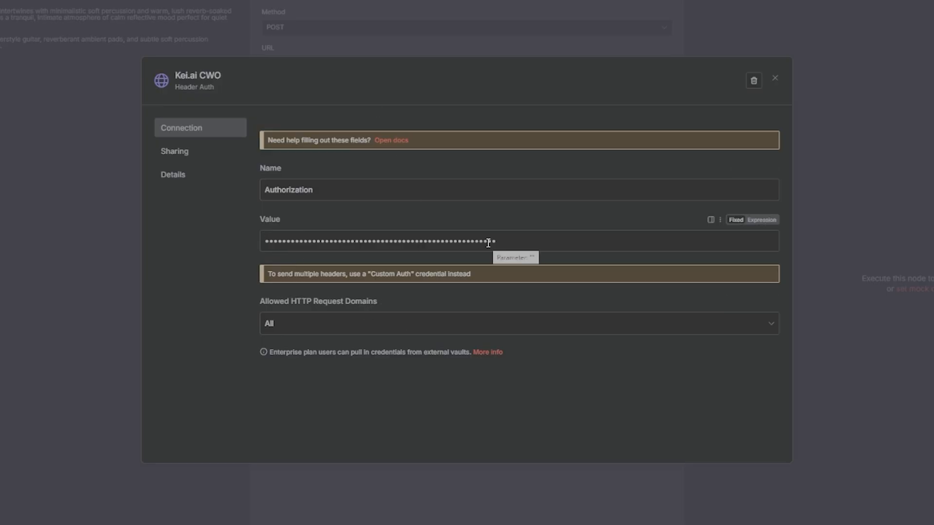
click(775, 78)
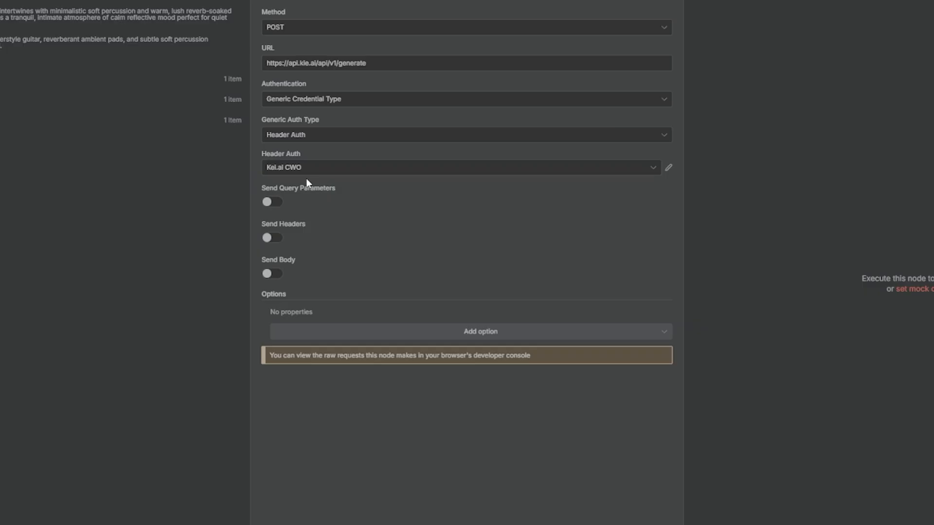
- Enable Send Body, specify it using JSON, and insert the copied song-generation JSON in the expanded expression editor
click(272, 275)
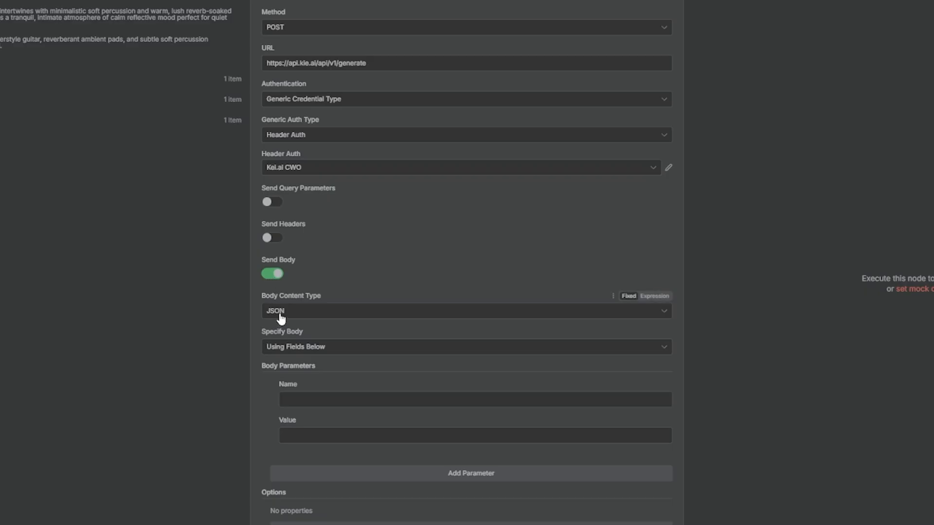
click(325, 348)
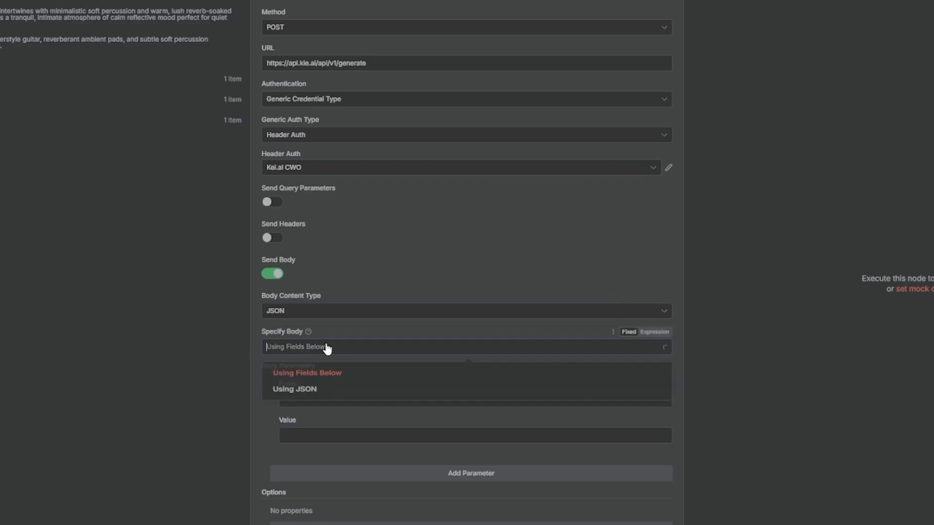
click(319, 391)
click(277, 384)
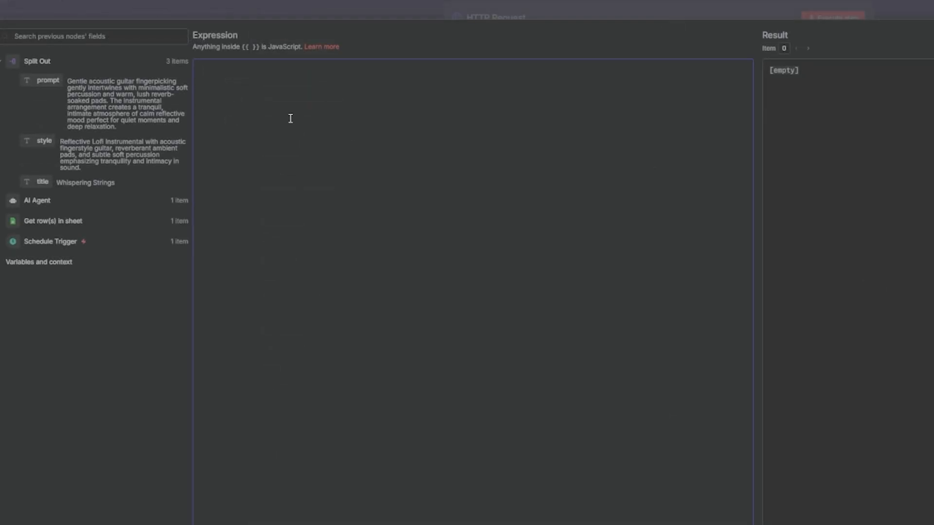
text({   "prompt": {{ JSON.stringify($json.prompt) }},   "style": "{{ $json.style }}",   "title": "{{ $json.title }}",   "customMode": true,   "instrumental": {{ $('Get Inspiration').item.json.Instrumental }},   "model": "V5",     "callBackUrl": "https://api.example.com/callback",      "styleWeight": 0.65,   "weirdnessConstraint": 0.65,   "audioWeight": 0.65 })
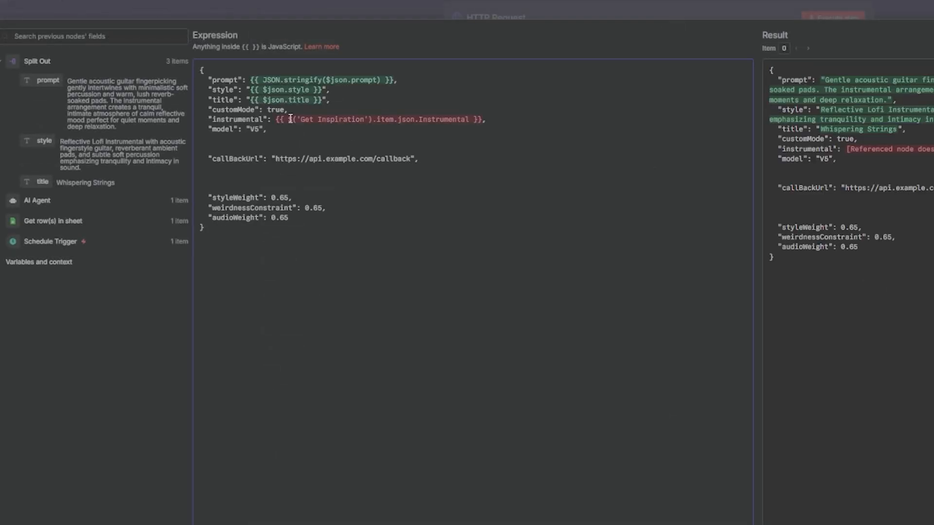
- Replace the "instrumental" value in the JSON body with the Instrumental field from Get row(s) in sheet, and return to the canvas
click(53, 221)
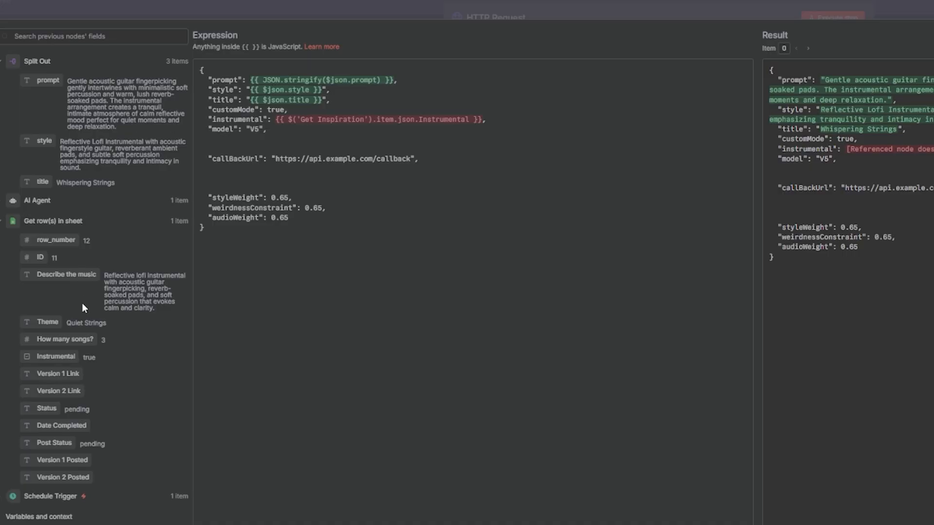
click(482, 120)
key(BackSpace)
key(BackSpace)
key(BackSpace)
key(BackSpace)
key(BackSpace)
key(BackSpace)
key(BackSpace)
key(BackSpace)
key(BackSpace)
key(BackSpace)
key(BackSpace)
key(BackSpace)
key(BackSpace)
key(BackSpace)
key(BackSpace)
key(BackSpace)
key(BackSpace)
key(BackSpace)
key(BackSpace)
key(BackSpace)
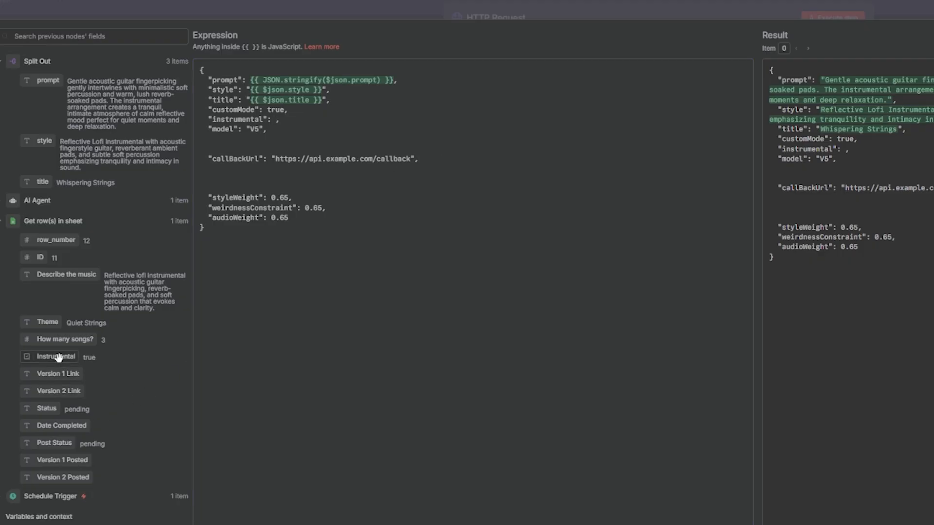
drag(58, 357, 277, 121)
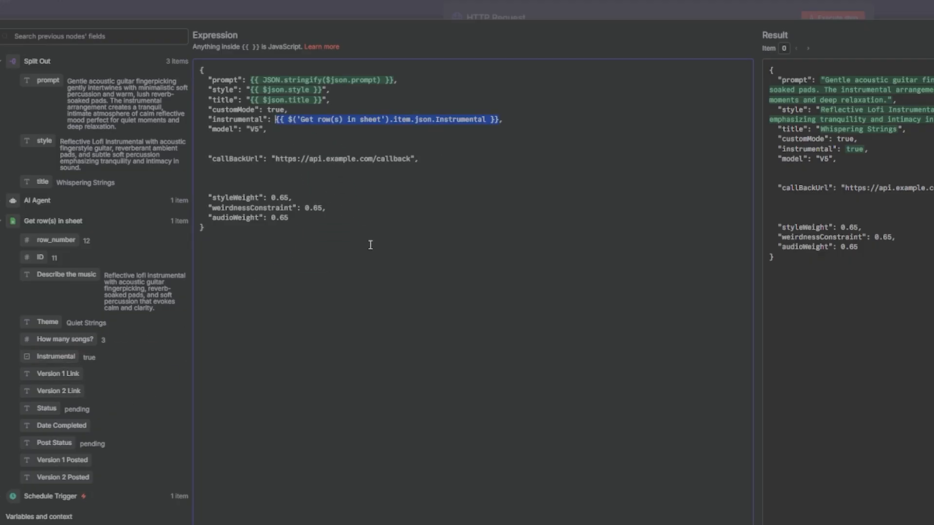
click(559, 128)
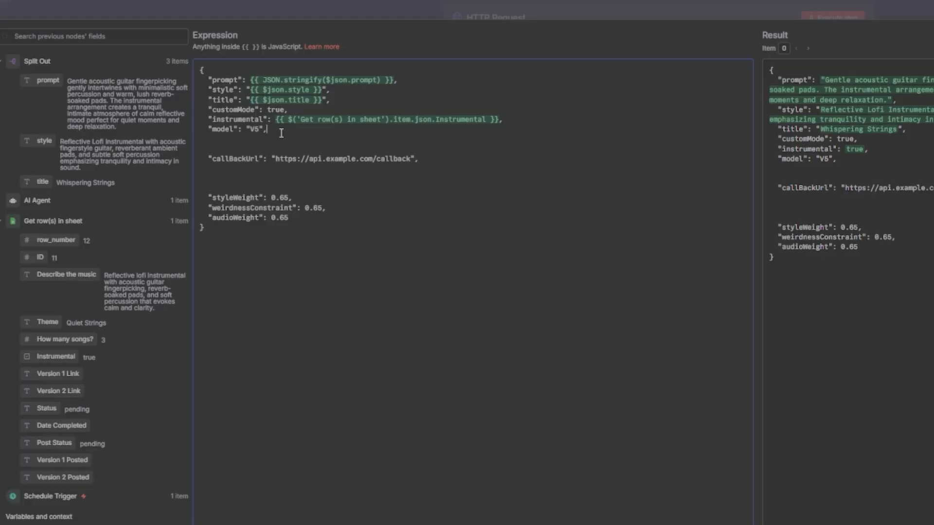
click(291, 2)
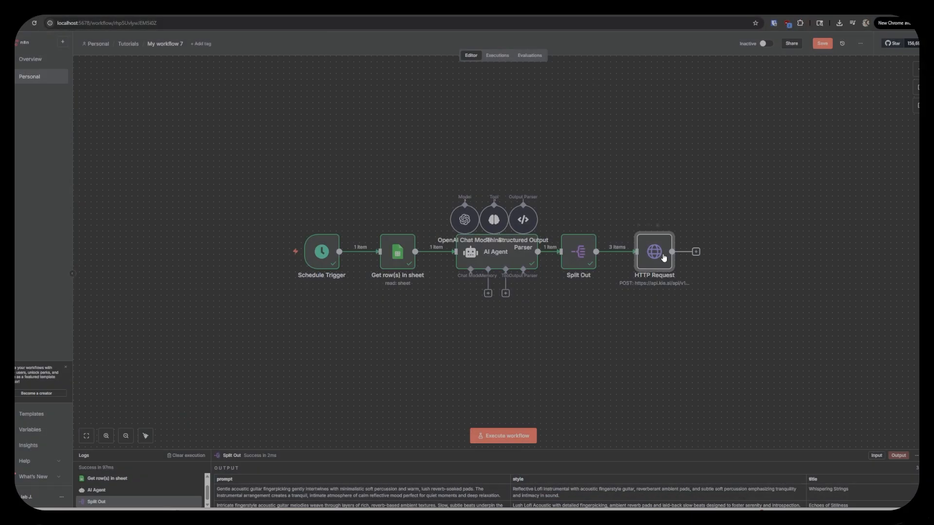
- Move the HTTP Request node closer to Split Out and rename it Create Songs
drag(663, 256, 653, 257)
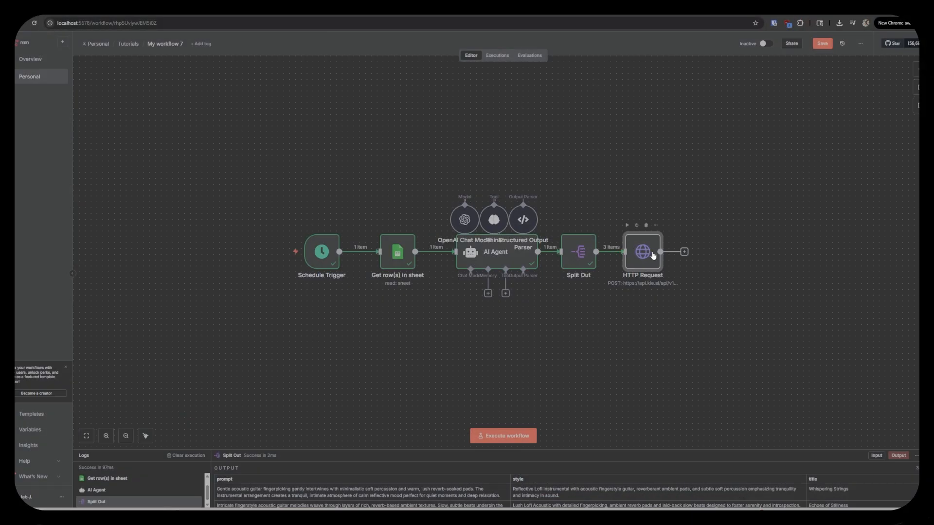
double_click(653, 256)
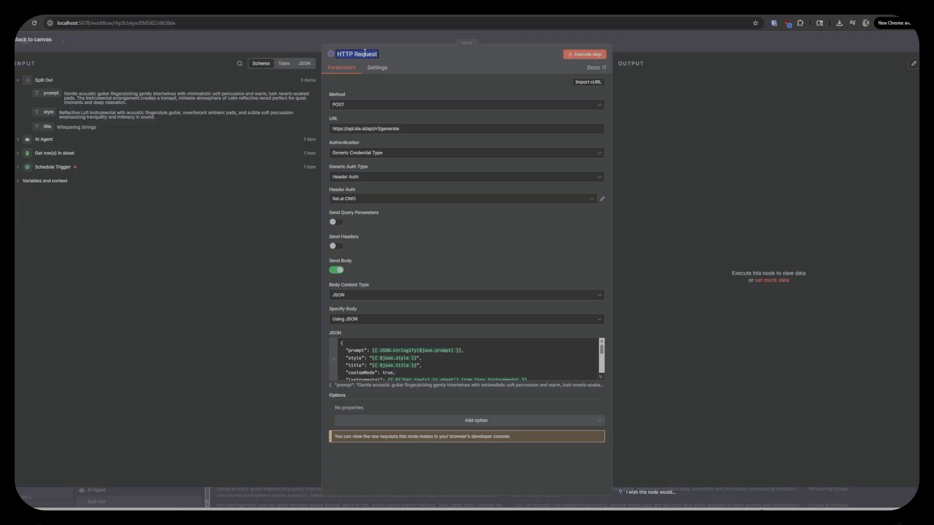
text(Create Songs)
key(Return)
click(687, 39)
- Add a Wait node after Create Songs with a wait amount of 15
click(523, 247)
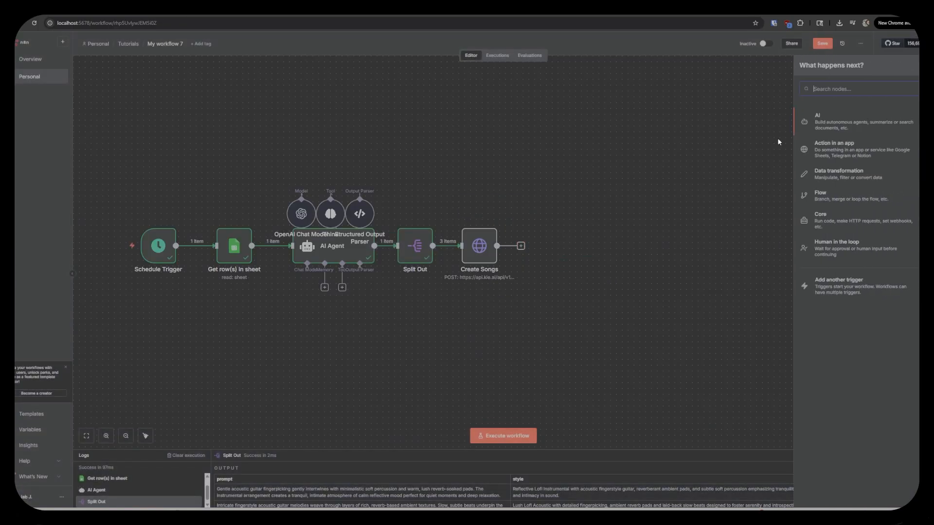
text(wait)
click(820, 119)
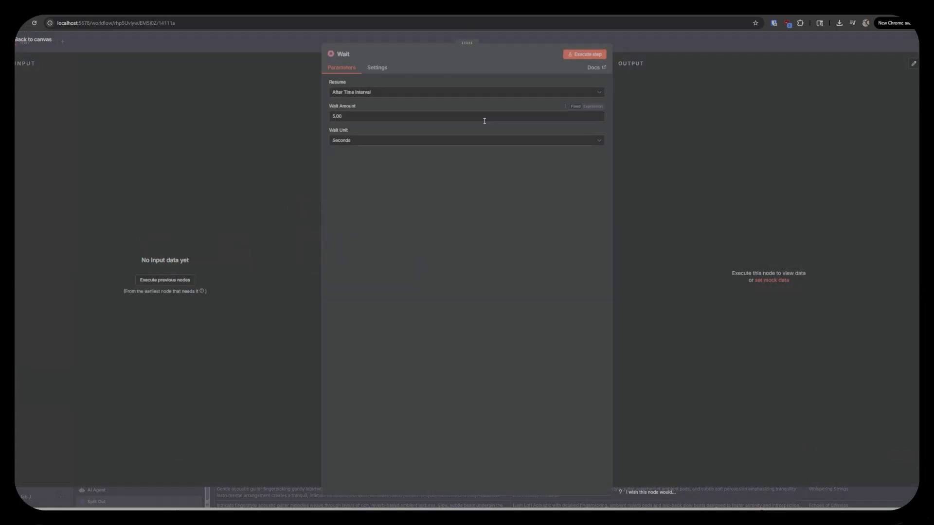
drag(344, 116, 274, 117)
text(15)
key(Escape)
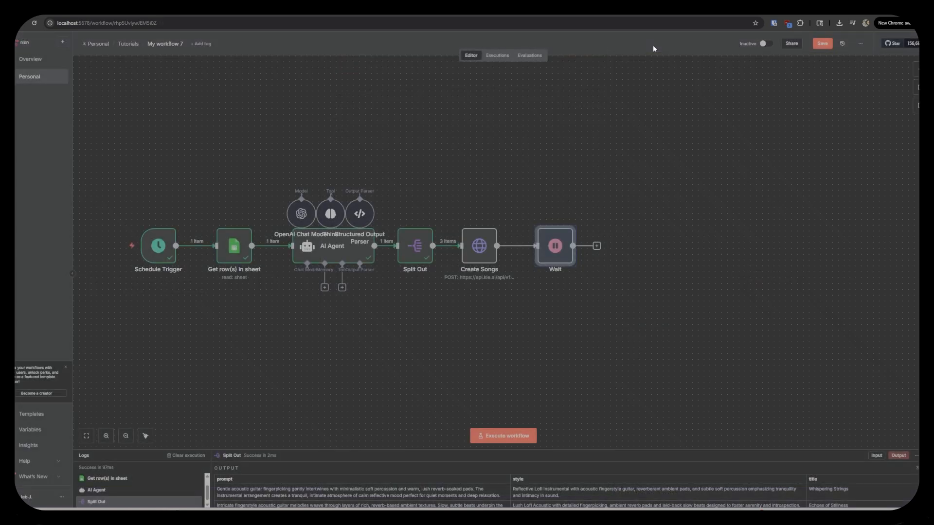
click(597, 247)
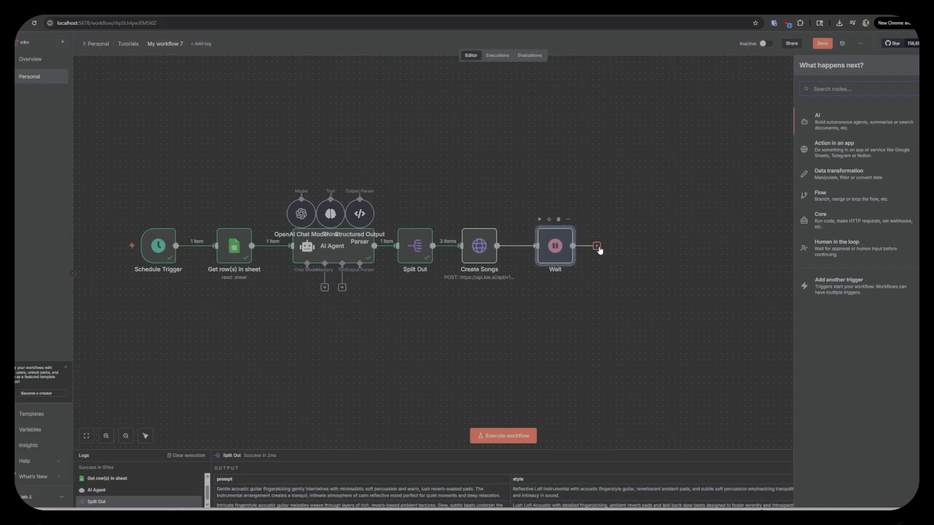
text(http)
key(Return)
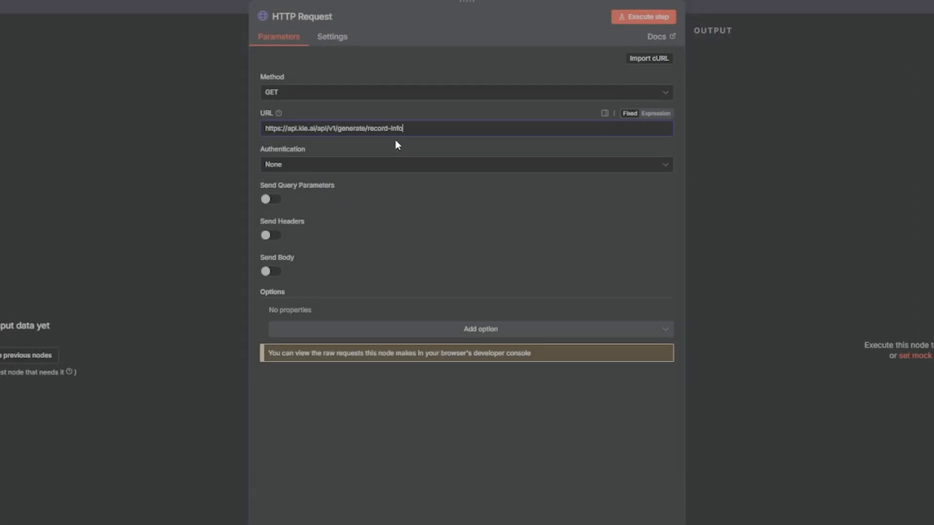
- Set the request's authentication to Generic Credential Type with Header Auth, using the Kei.ai CWO credential
click(322, 166)
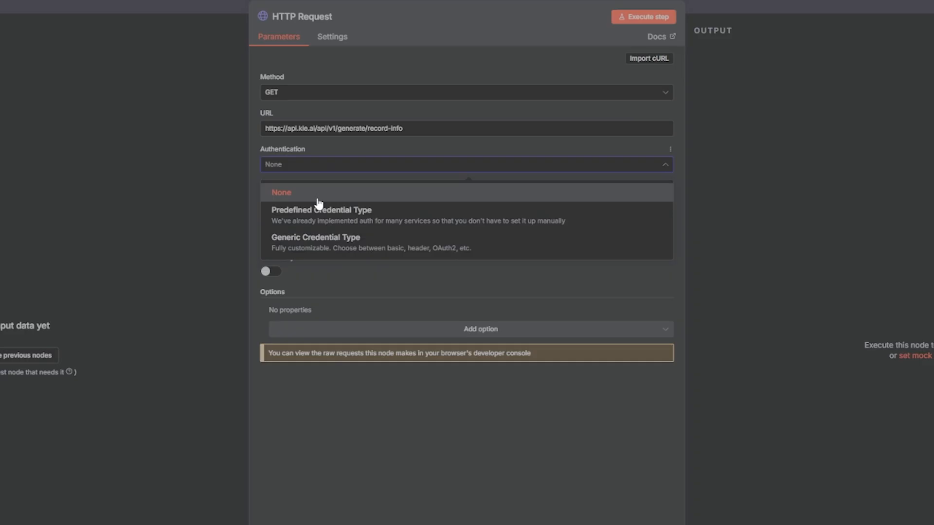
click(308, 243)
click(312, 200)
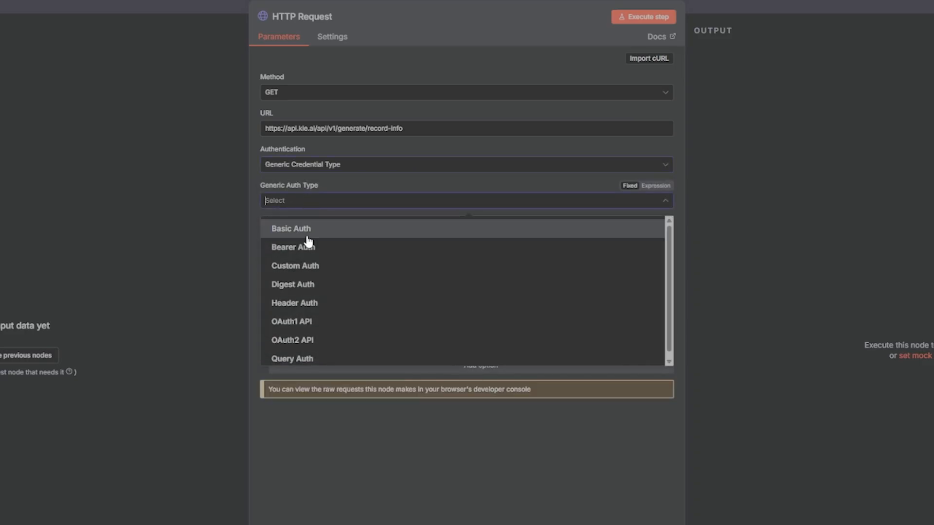
click(311, 303)
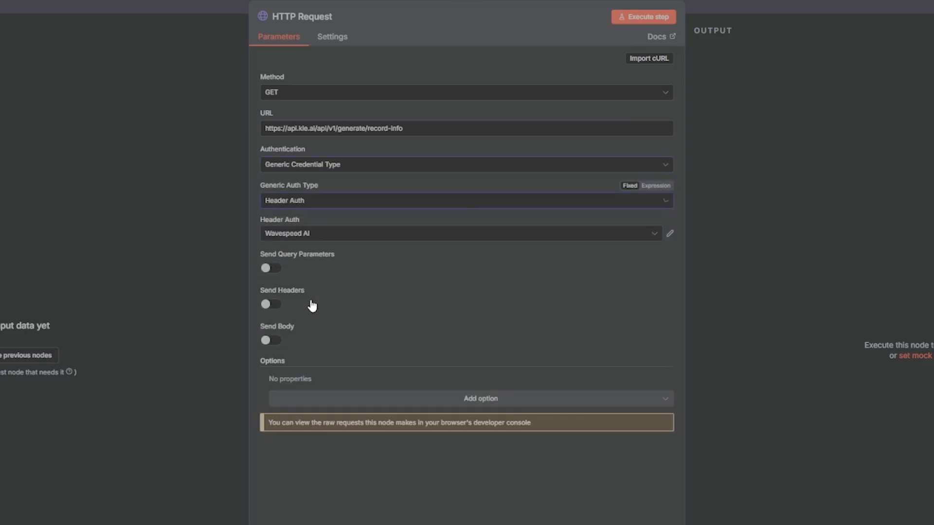
click(326, 238)
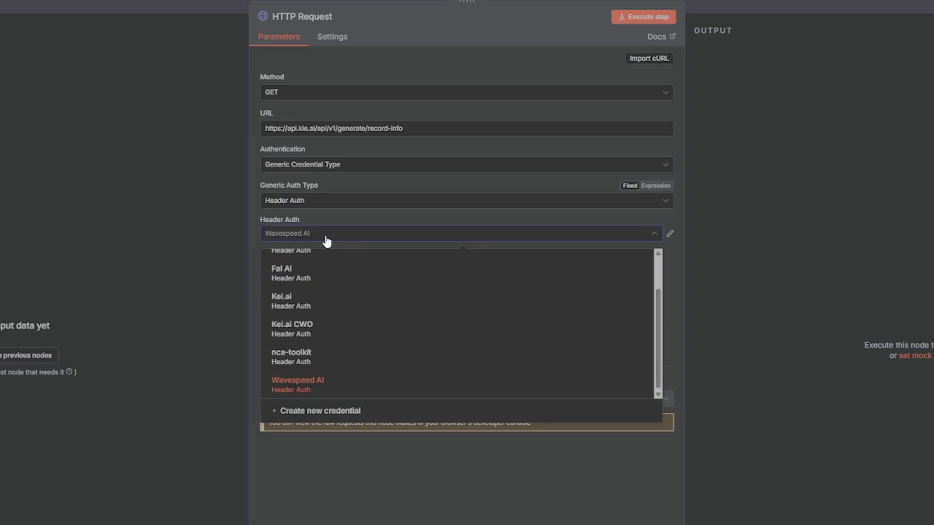
click(326, 330)
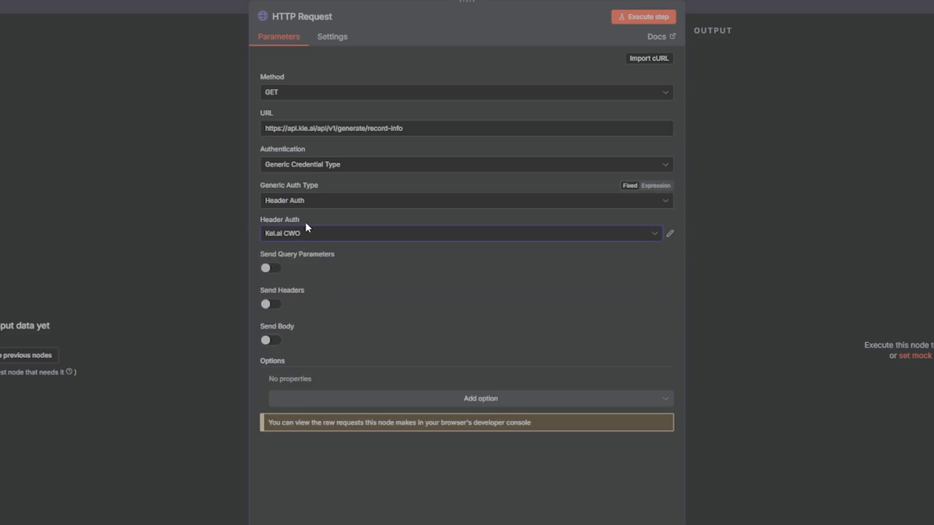
- Enable query parameters and add taskId with the value {{ $('Create Songs').item.json.data.taskId }}, copied from the finished Get Songs node
click(271, 270)
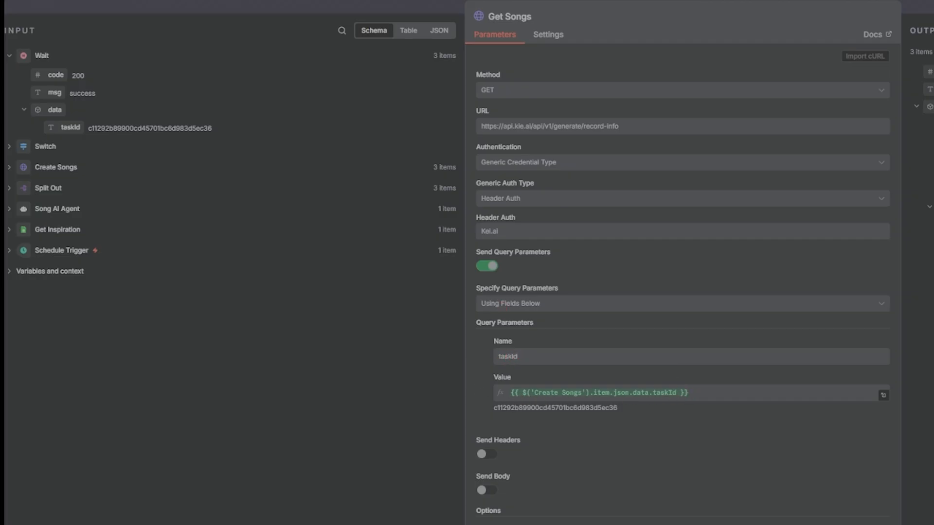
key(ctrl+a)
key(ctrl+c)
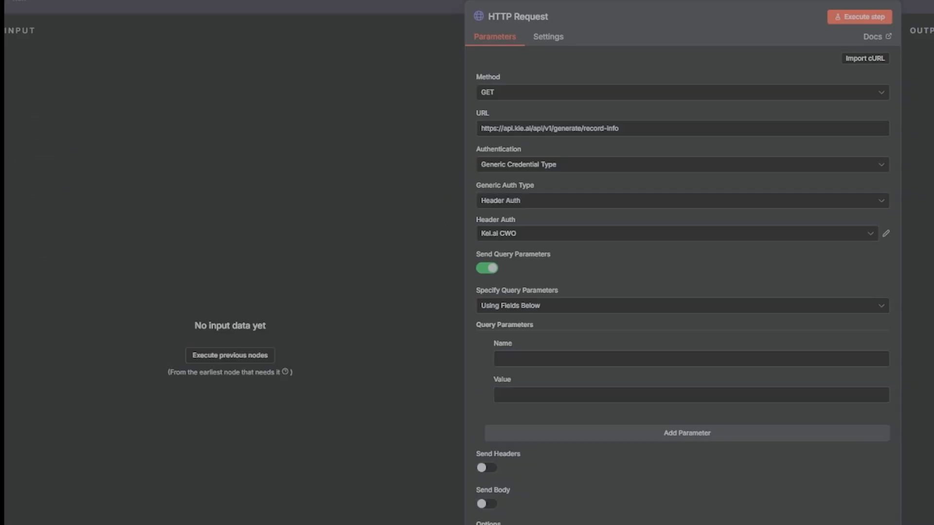
click(528, 358)
key(ctrl+v)
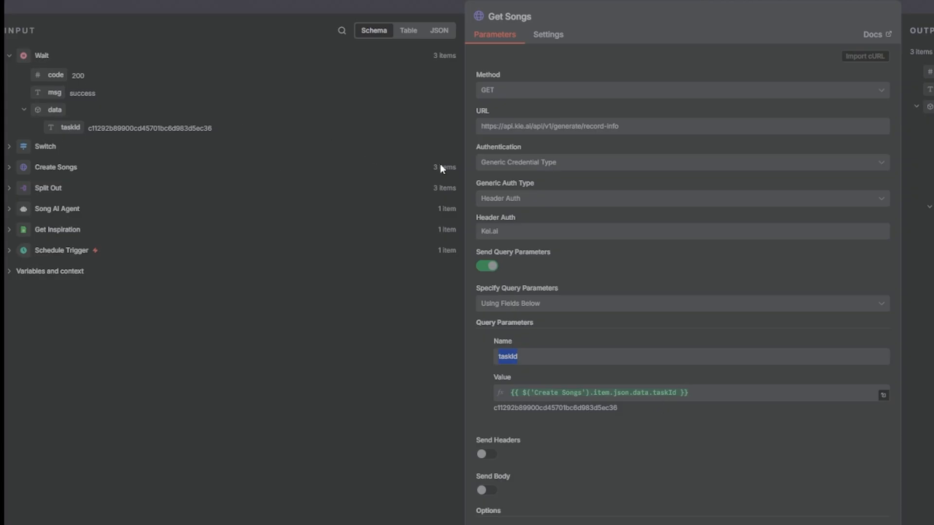
drag(711, 393, 471, 384)
key(ctrl+c)
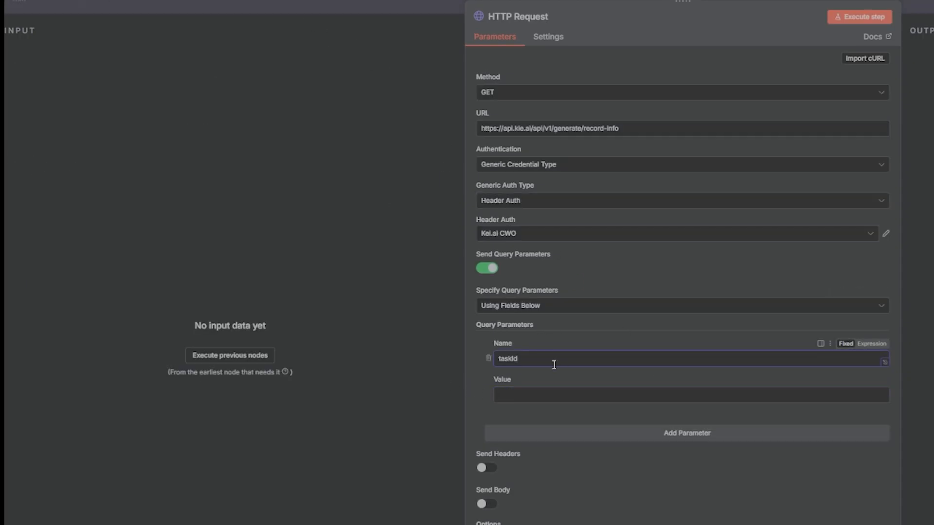
click(533, 394)
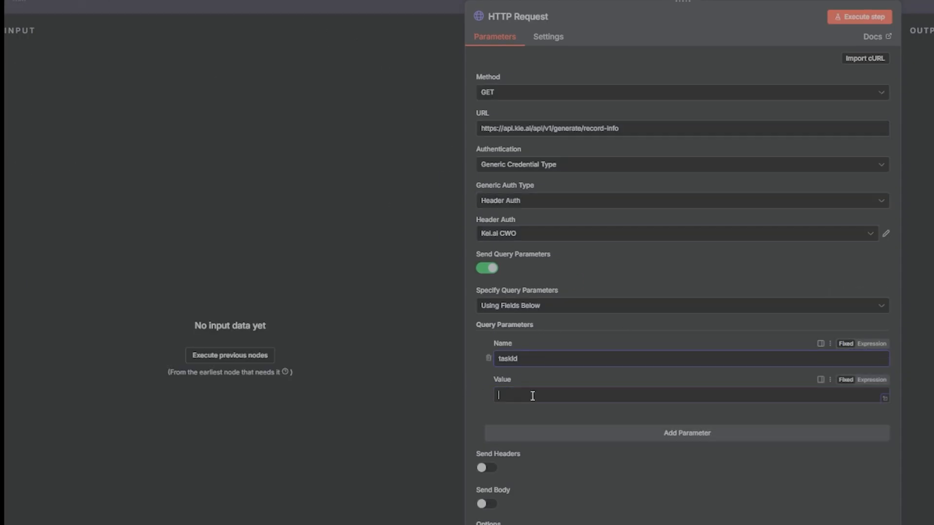
key(ctrl+v)
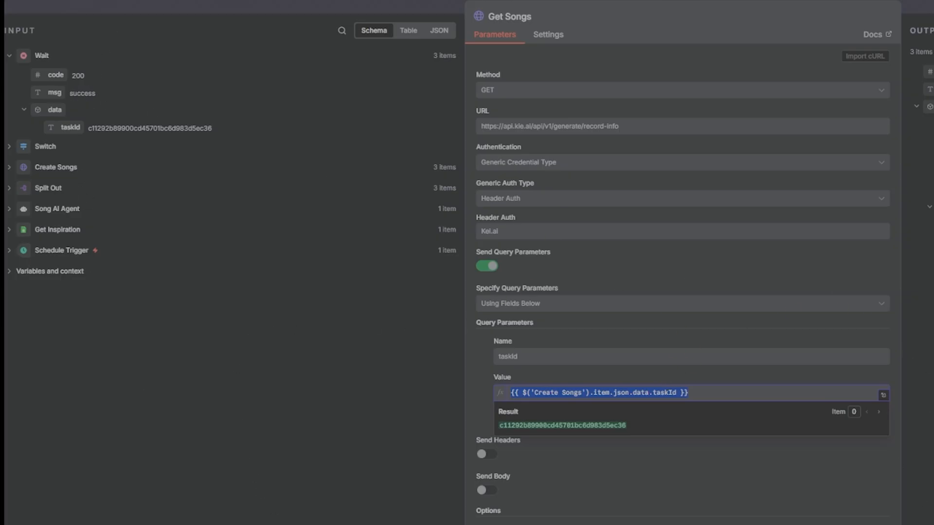
- Rename the HTTP Request node as Get Songs and return to the canvas
click(365, 54)
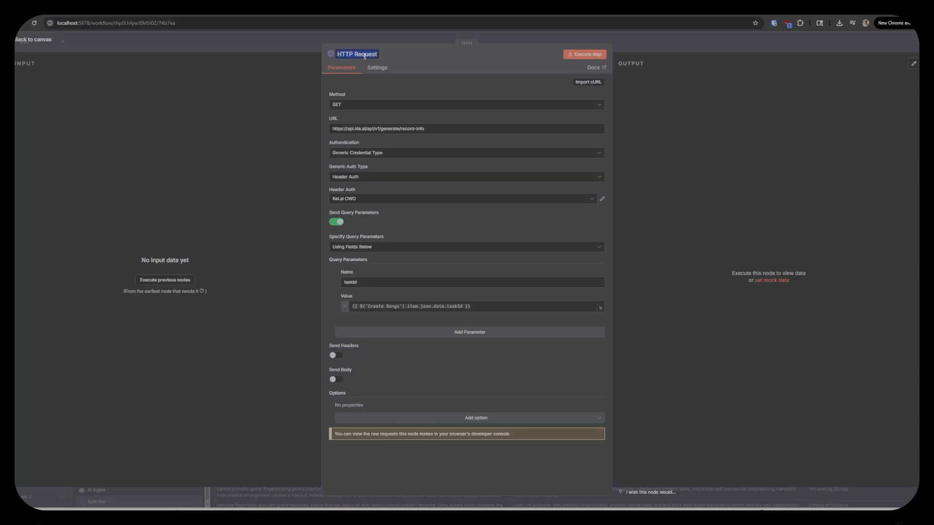
text(Get Songs)
click(646, 41)
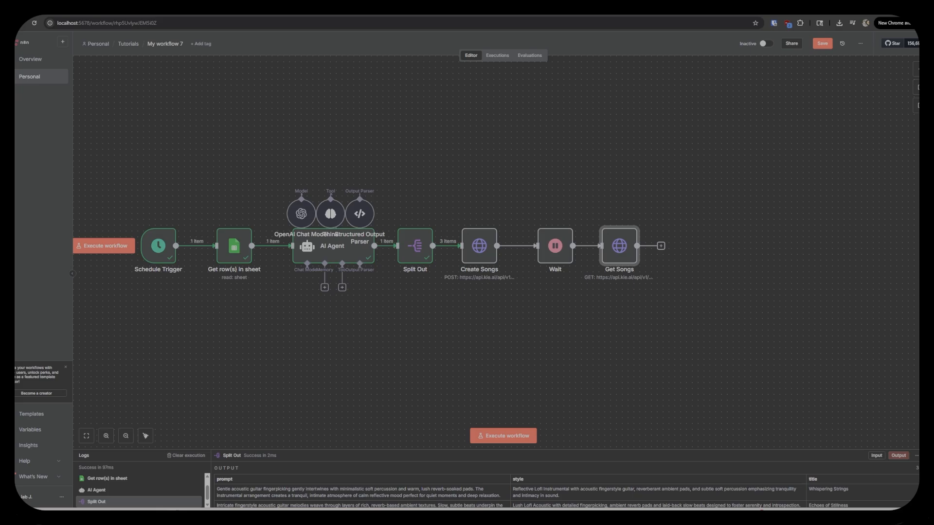
- Add a Switch node after Get Songs
click(661, 247)
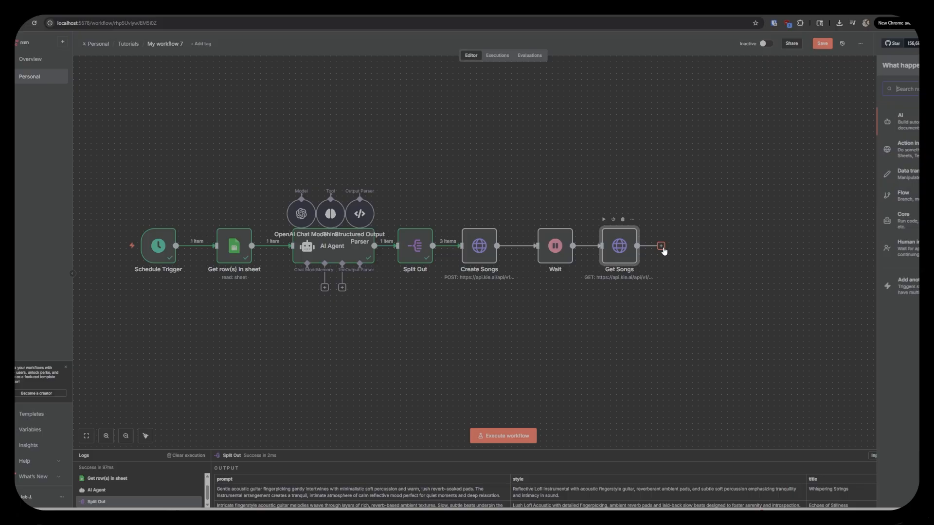
text(Swith)
click(808, 127)
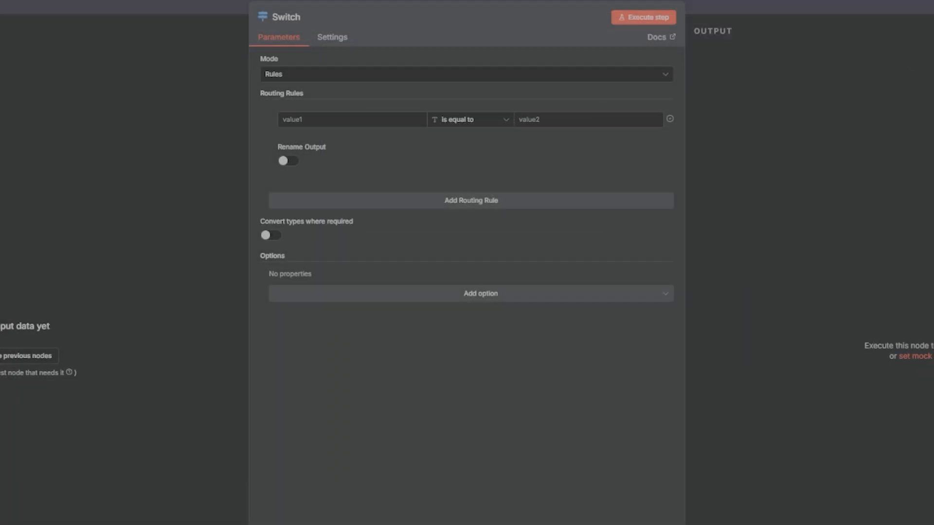
- Set the first routing rule to {{ $json.data.status }} is equal to SUCCESS and rename its output as success
click(329, 119)
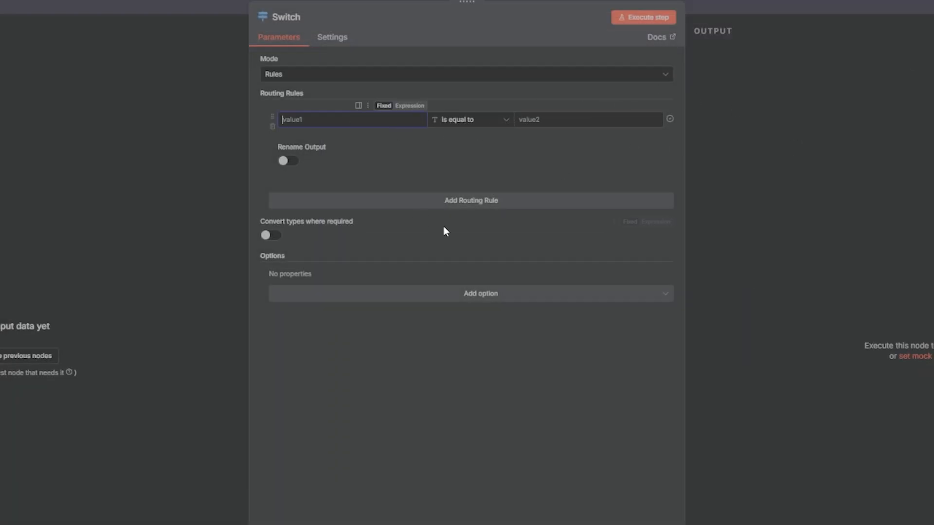
text({{ $json.data.status }})
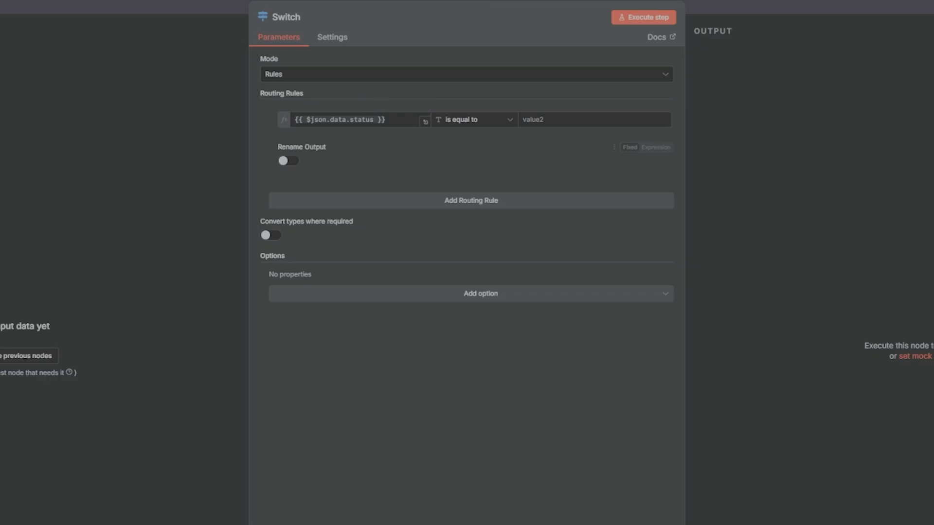
click(632, 120)
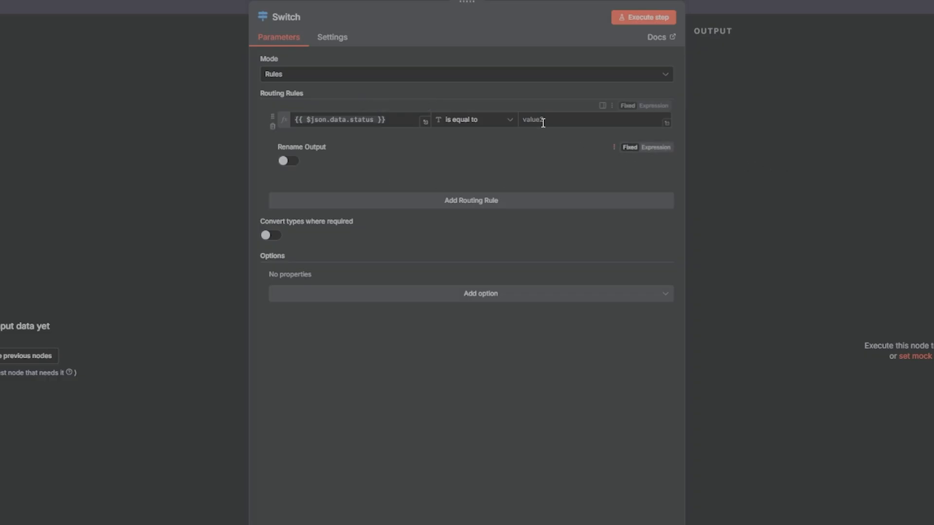
text(Success)
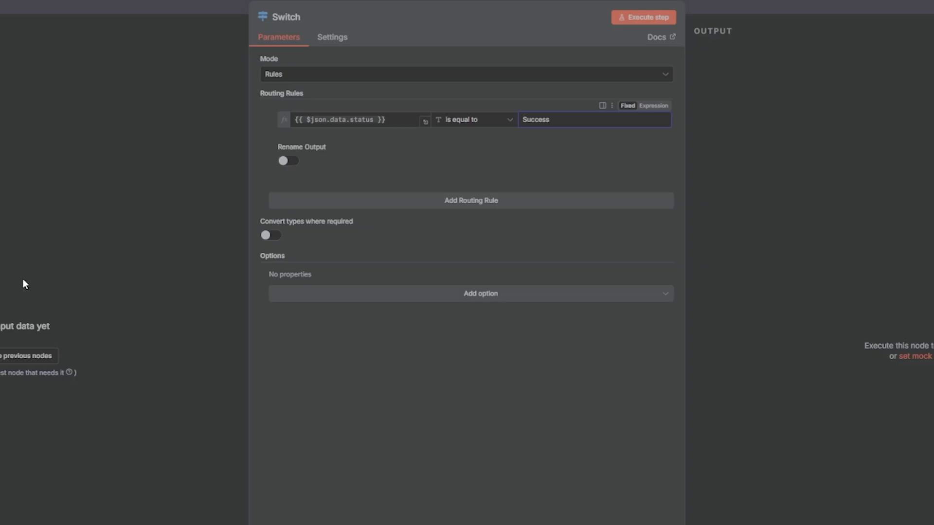
click(289, 162)
click(365, 200)
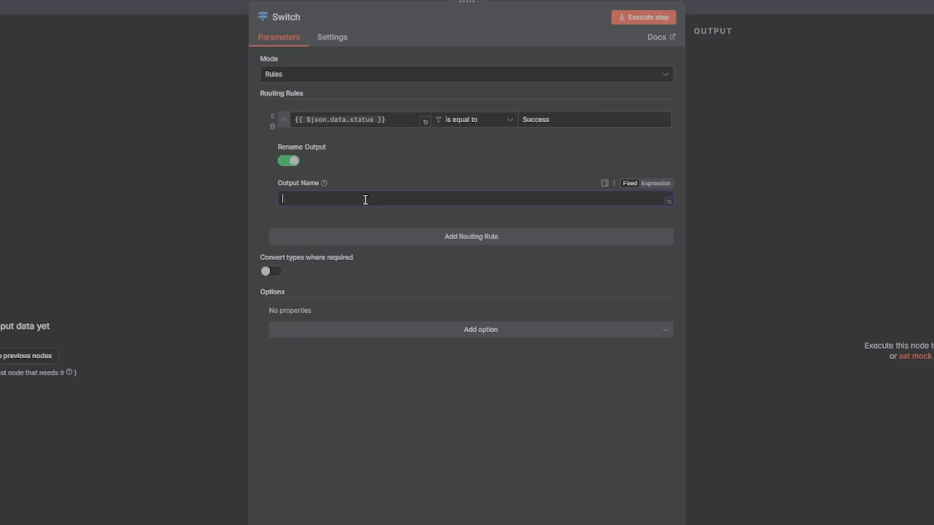
text(success)
double_click(535, 119)
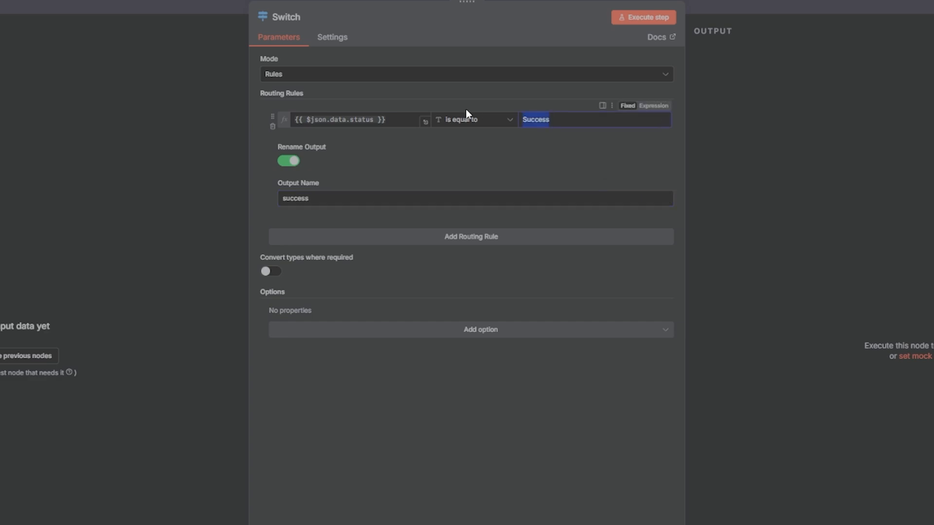
text(SUCCESS)
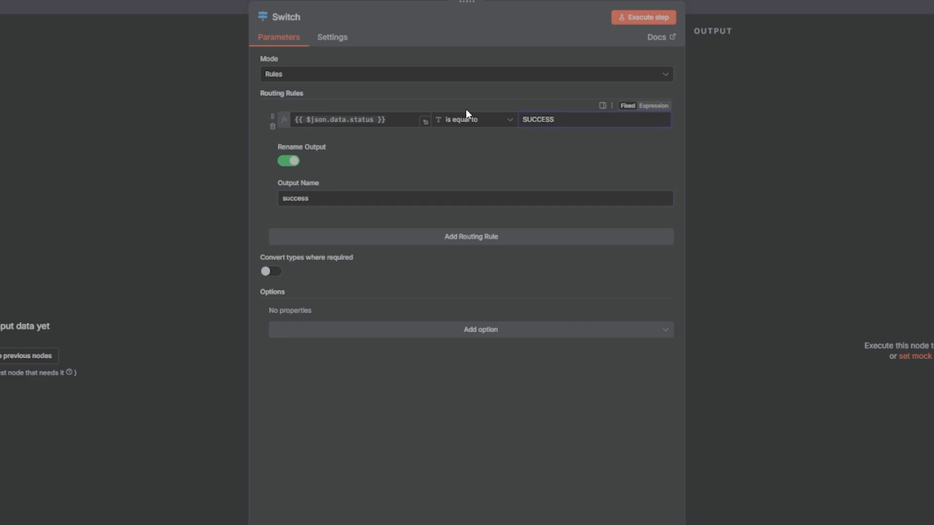
- Add a second routing rule with the string operator "matches regex" and the pattern (ING|_SUCCESS)
click(474, 244)
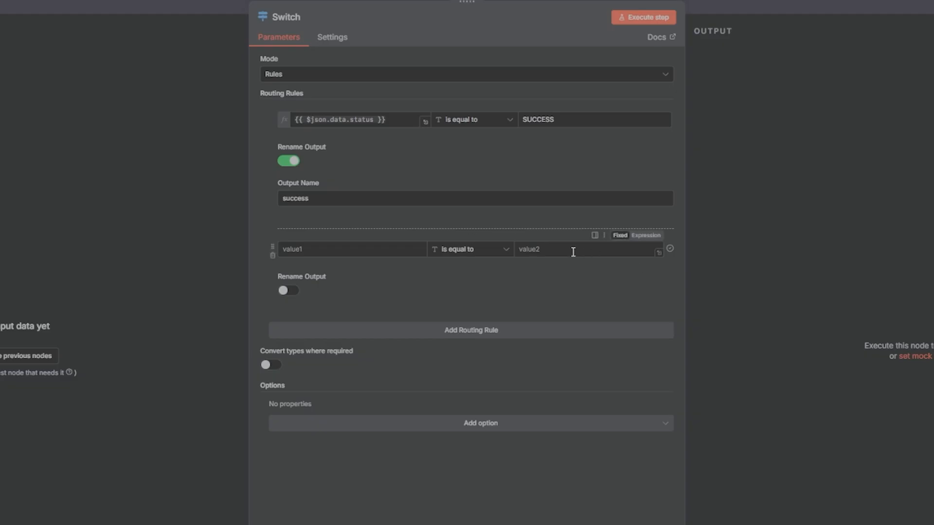
click(483, 254)
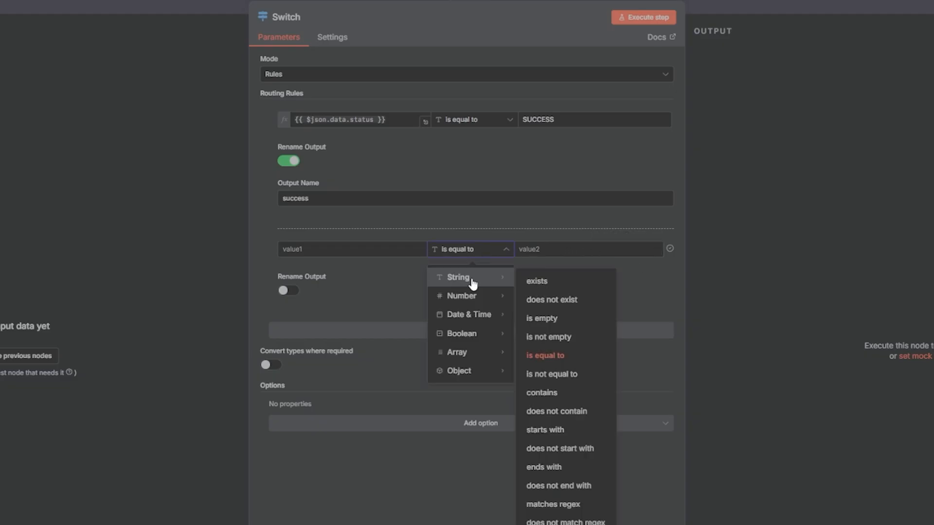
click(539, 505)
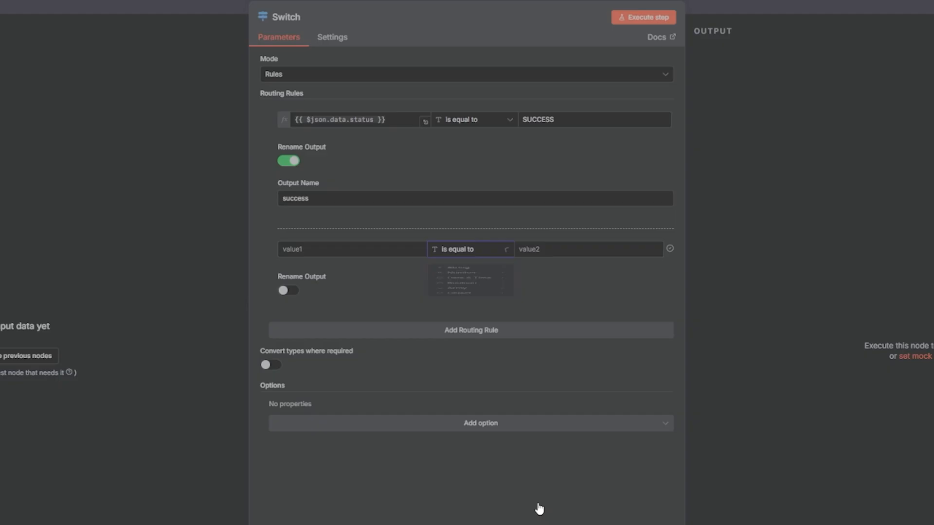
click(555, 248)
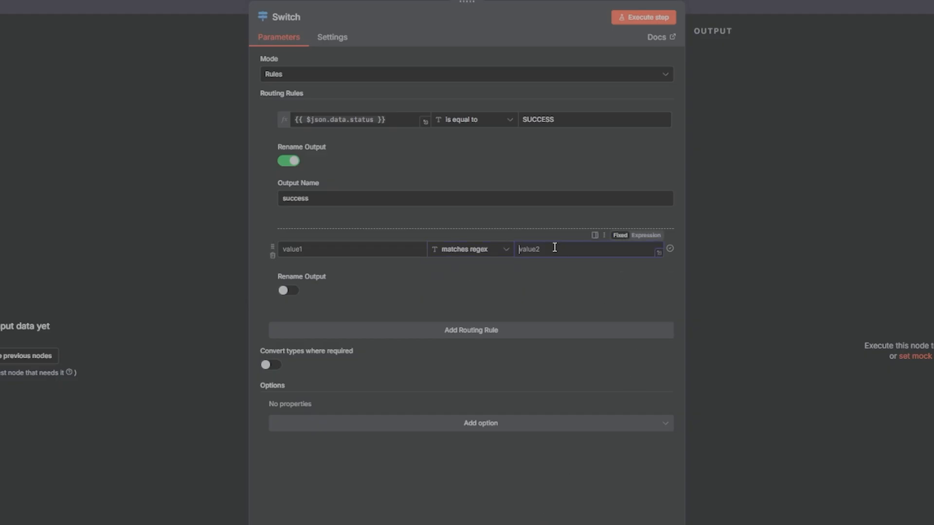
text((ING|_SUCCESS))
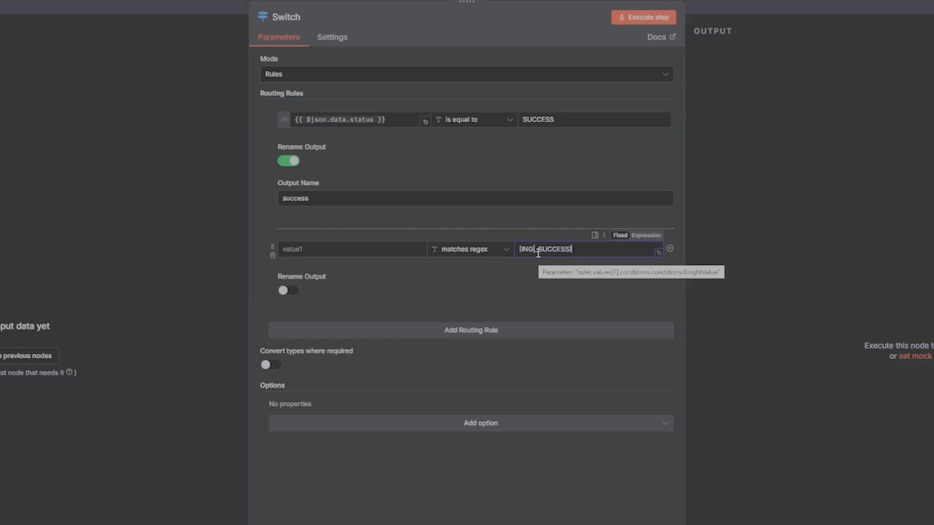
- Rename the second routing rule's output as in progress
click(289, 291)
click(346, 329)
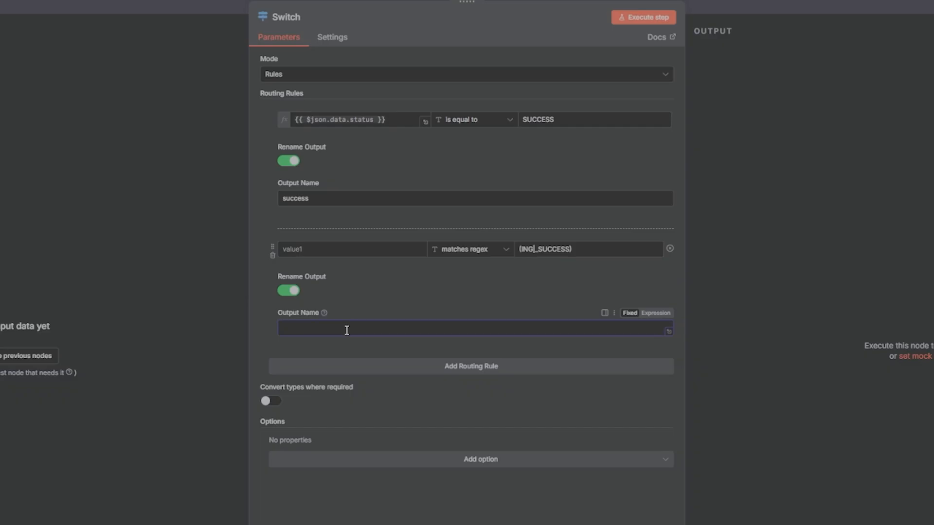
text(in progress)
click(574, 279)
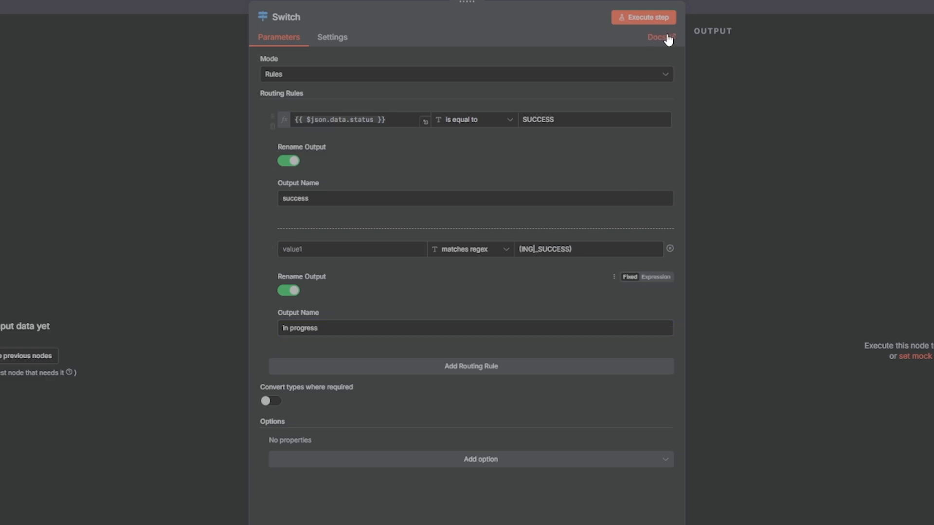
- Return to the canvas and connect the Switch's in progress output back to the Wait node's input
click(730, 4)
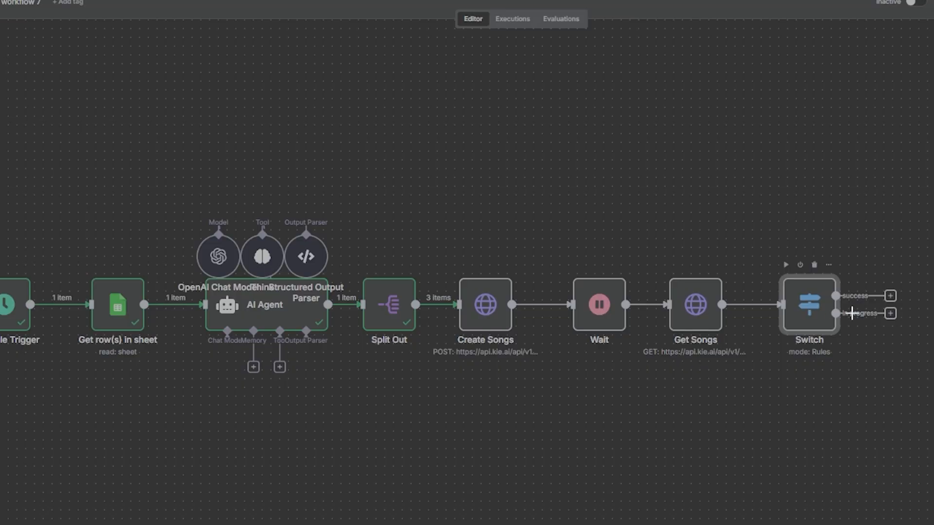
drag(893, 314, 574, 307)
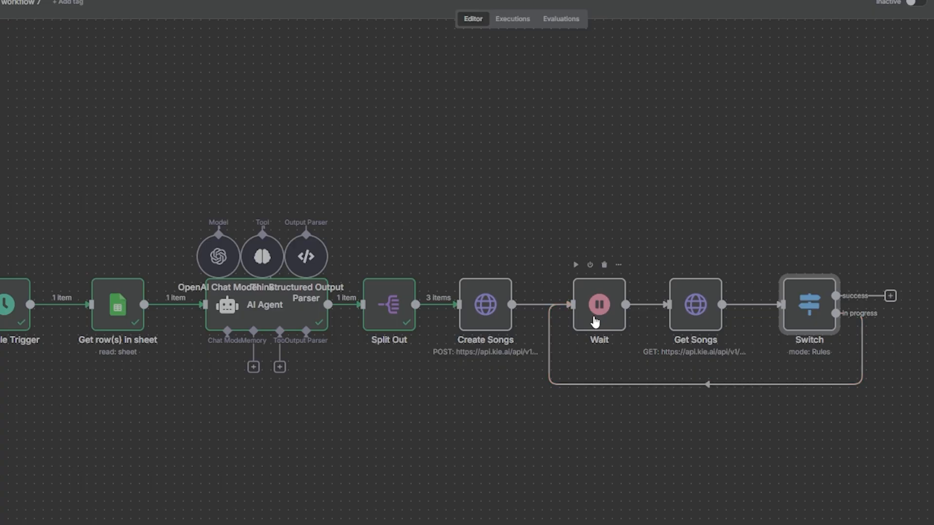
- Open the Create Songs node and execute it to send the song-generation requests
click(483, 310)
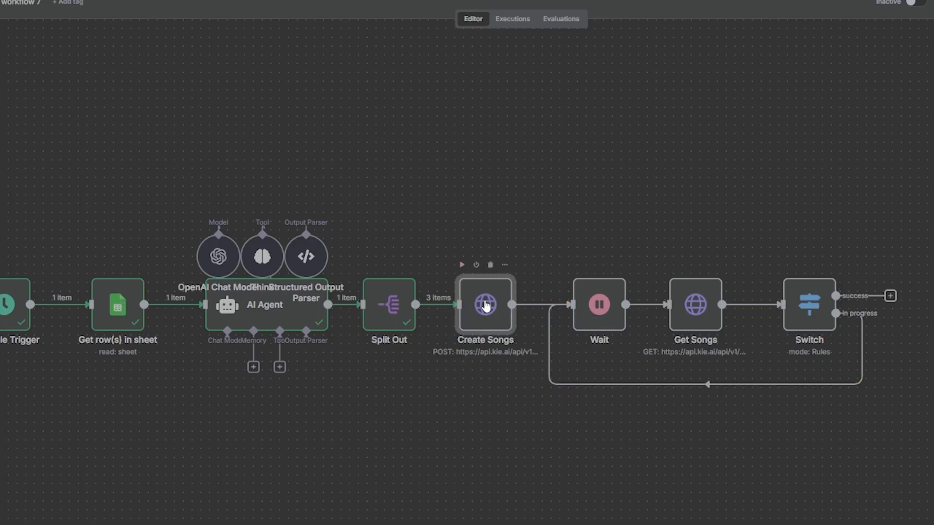
double_click(485, 306)
click(669, 19)
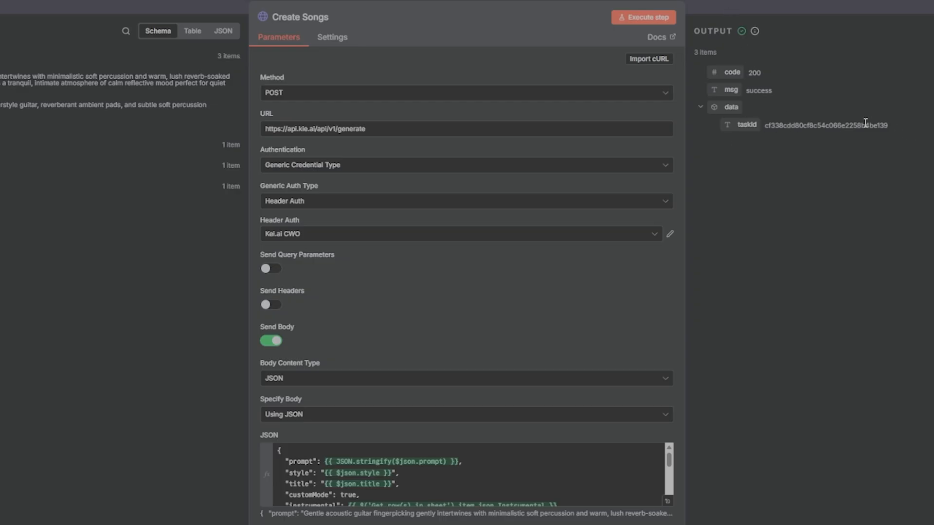
- Set the Wait node's wait amount to 1 minute, then execute the Wait node from the canvas
click(713, 1)
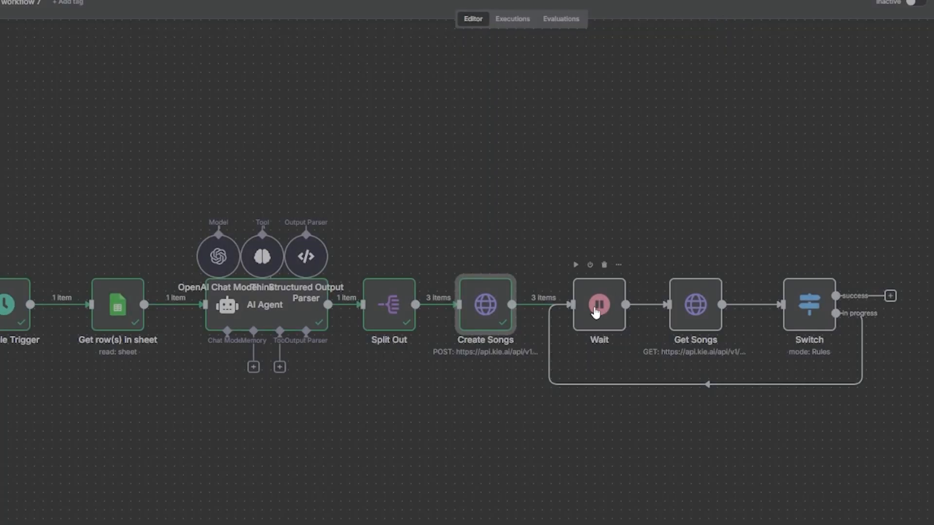
click(586, 289)
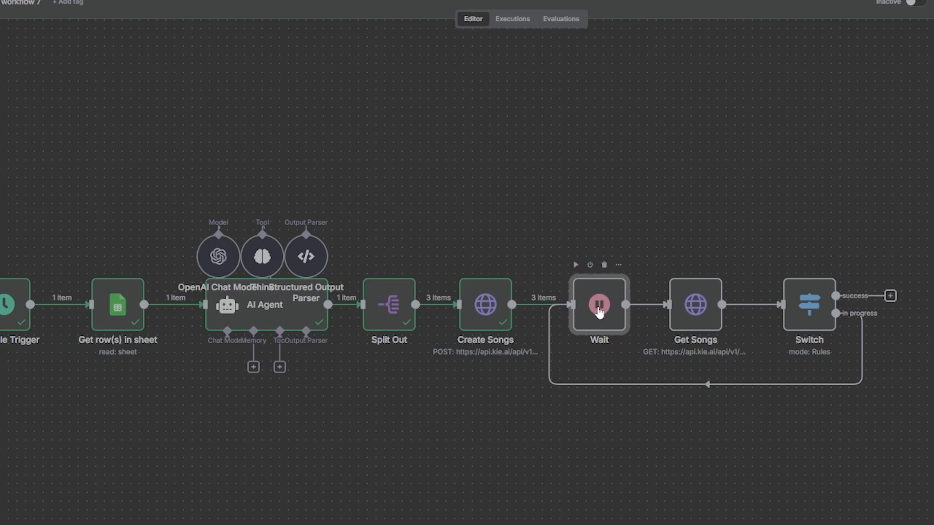
double_click(599, 312)
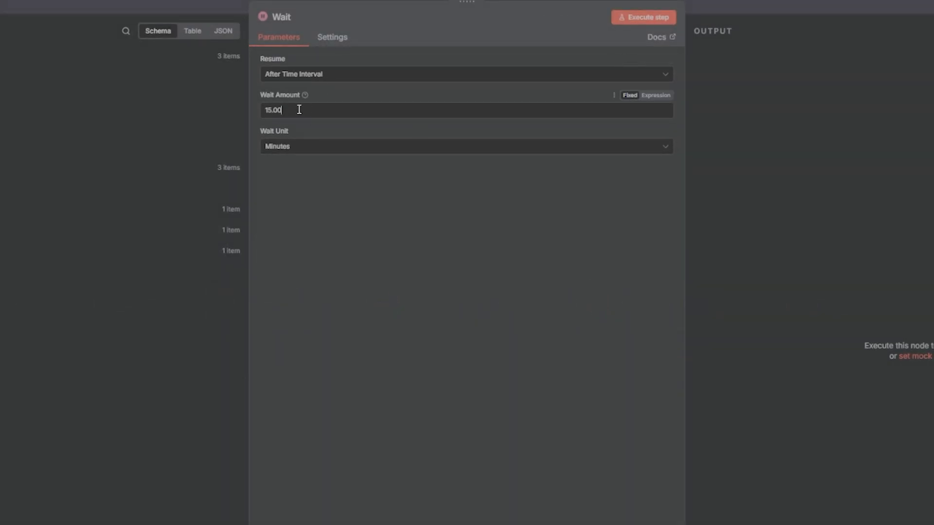
drag(299, 110, 195, 109)
text(1)
click(729, 2)
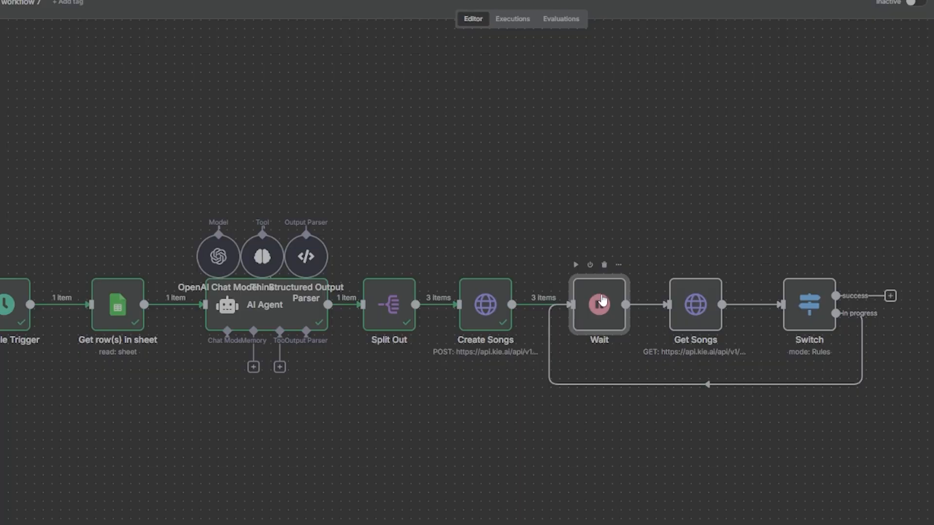
click(575, 264)
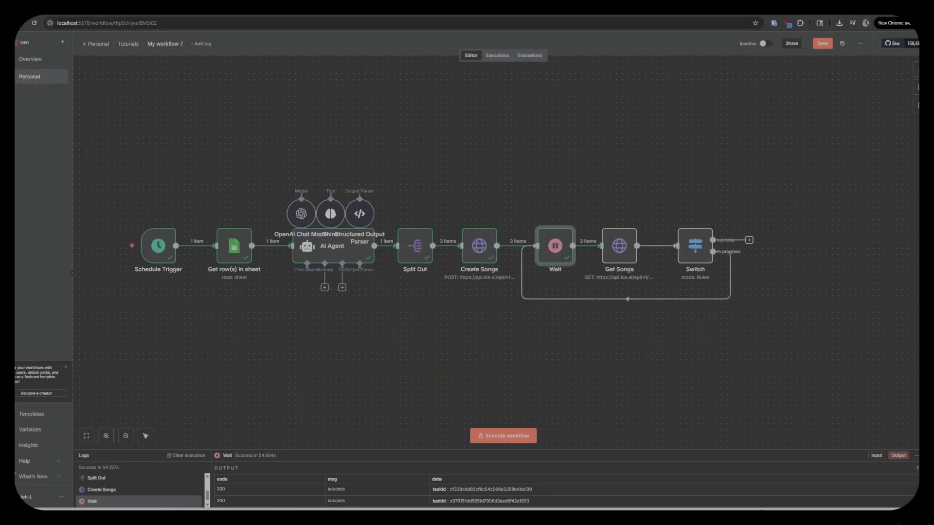
- Execute the Get Songs node and examine the returned song records and their statuses in table view
click(297, 10)
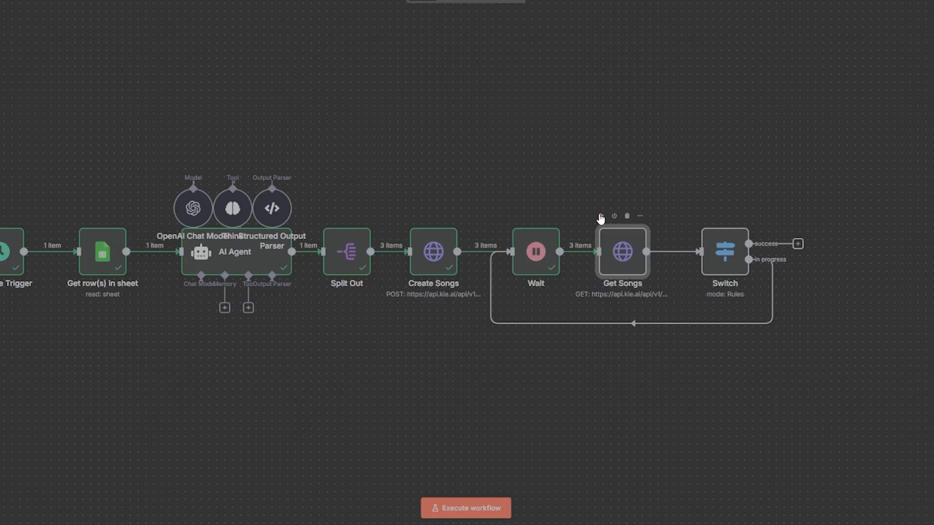
double_click(616, 252)
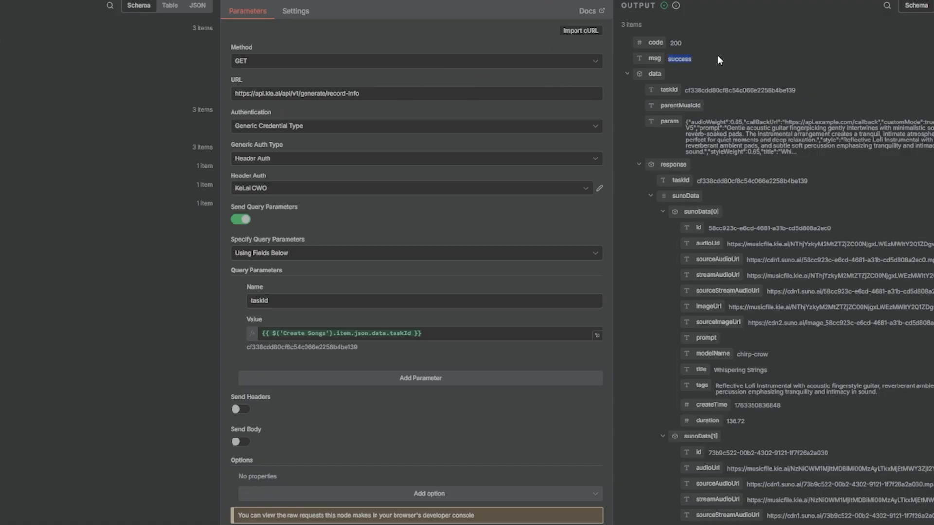
click(933, 6)
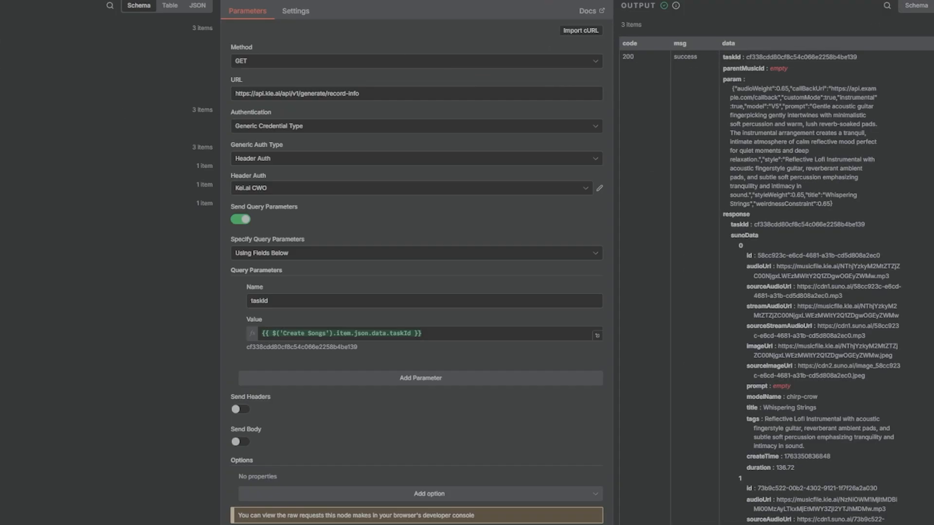
scroll(705, 68, down, 15)
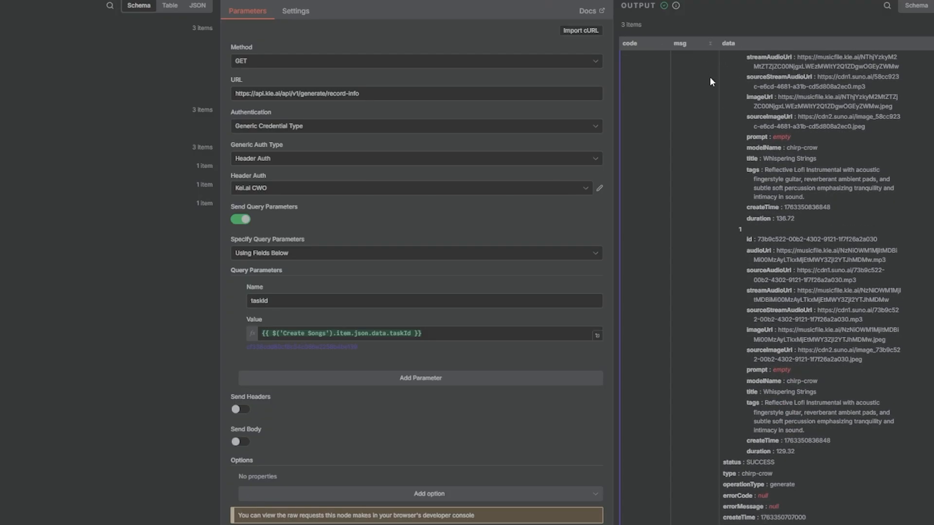
scroll(703, 98, down, 12)
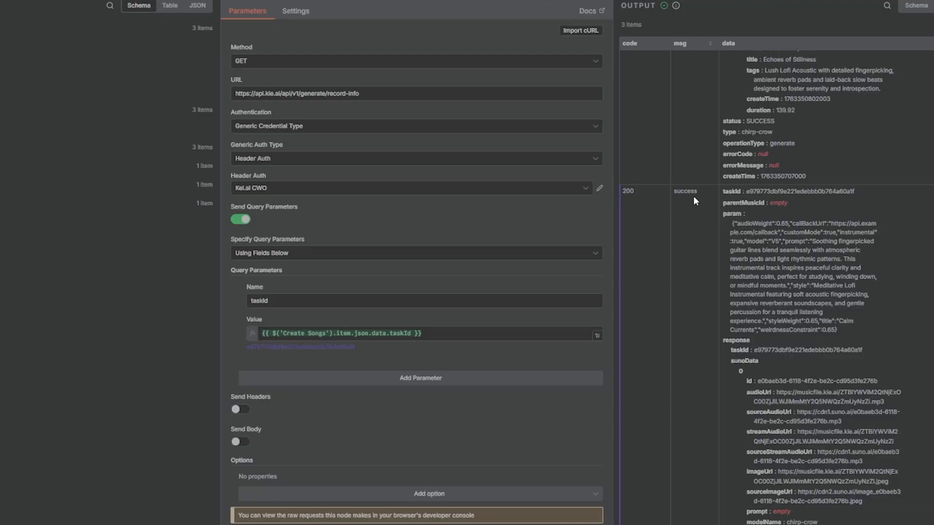
scroll(761, 315, down, 6)
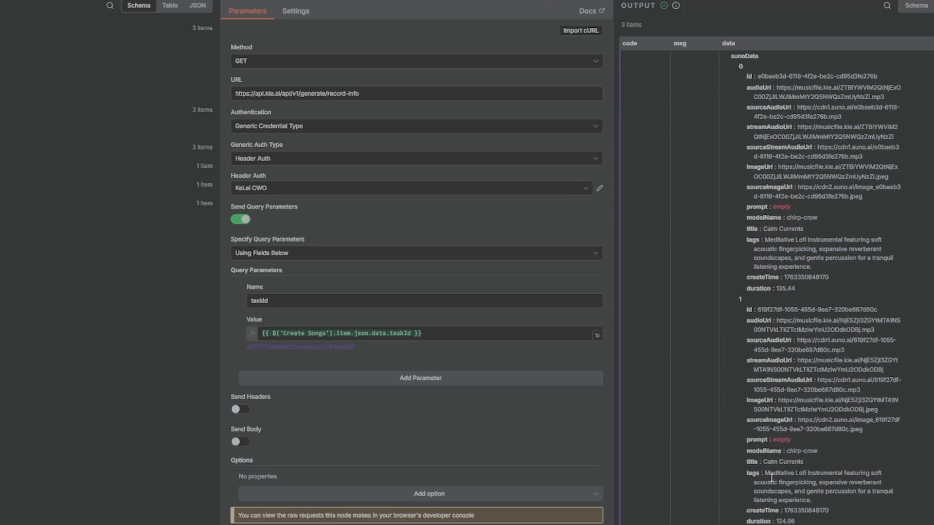
scroll(774, 438, up, 20)
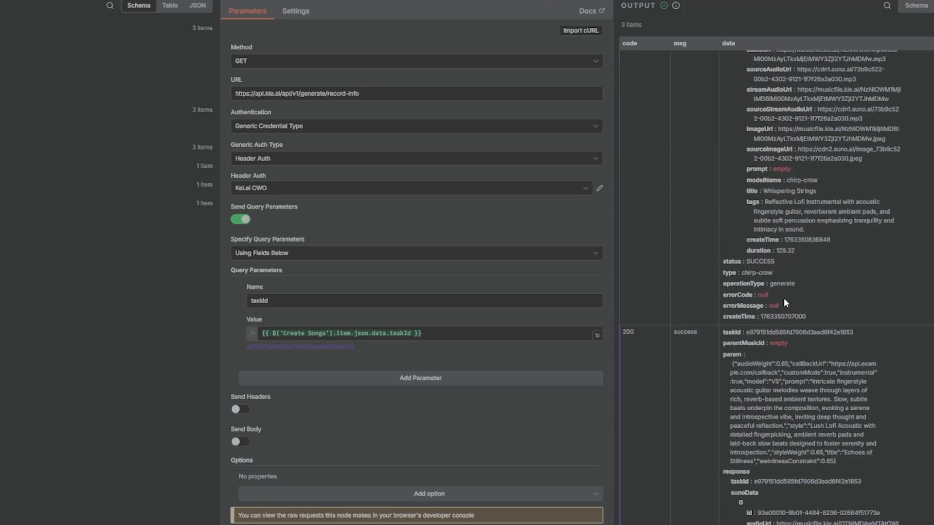
scroll(783, 302, up, 5)
key(Escape)
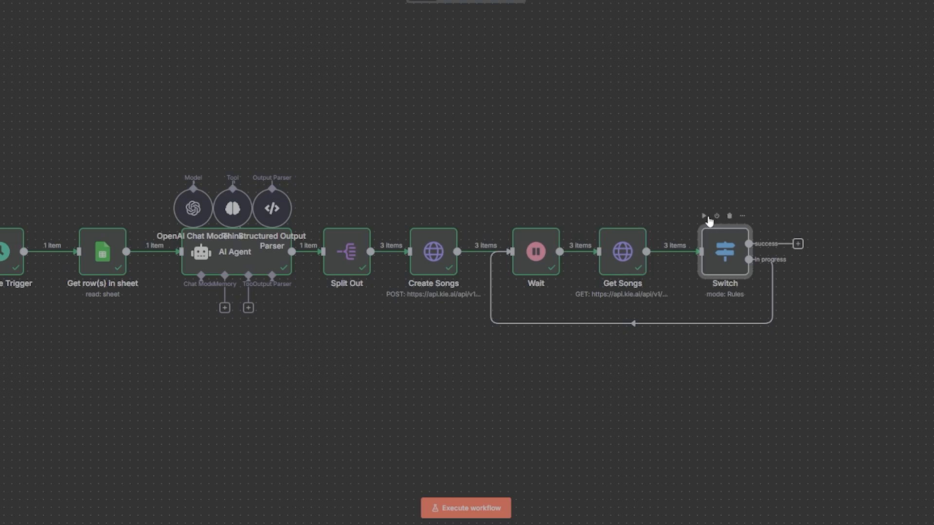
- Execute the Switch node and add a Google Sheets Append row node to its success output
click(704, 215)
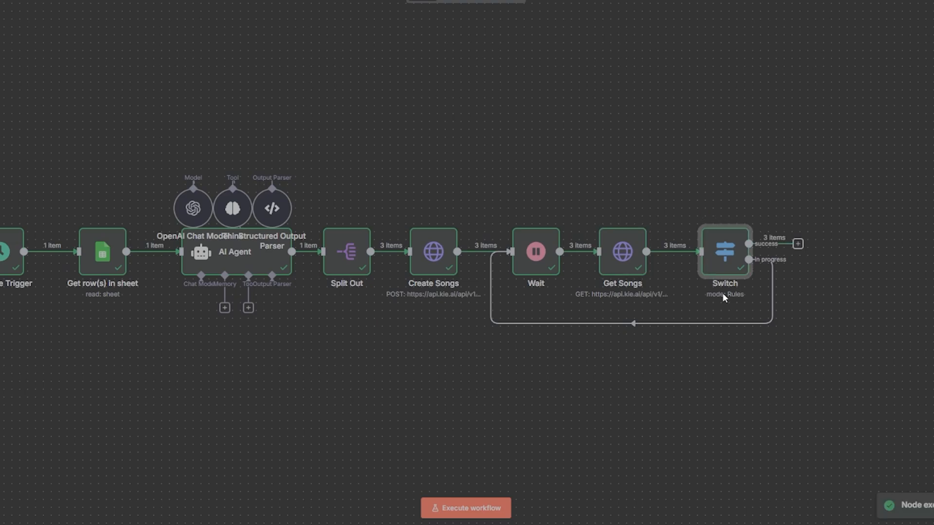
click(798, 244)
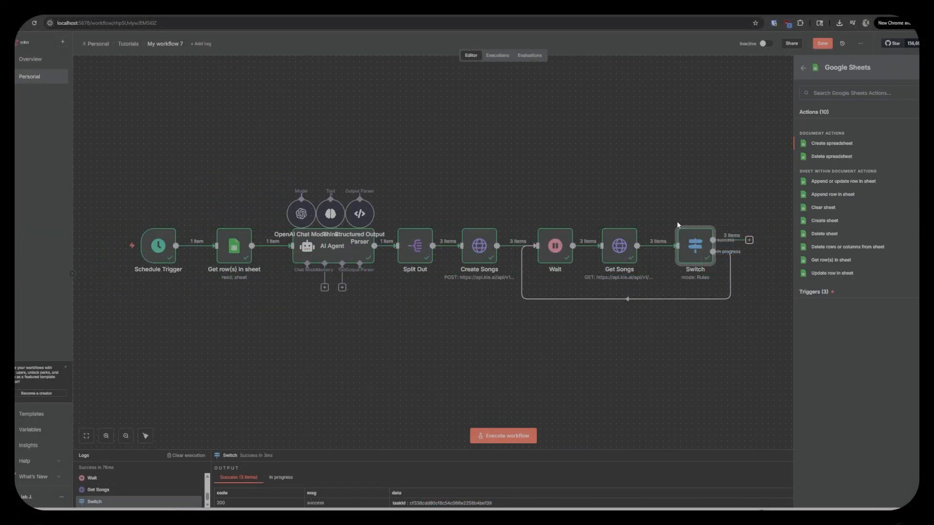
click(826, 196)
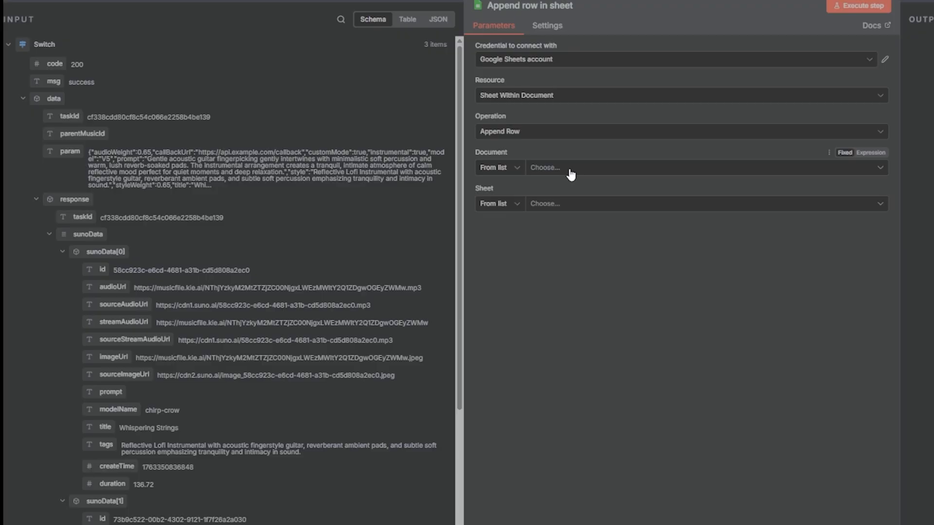
- Target the append node at the Songs sheet of CWO - Auto Music Creator and check that sheet's columns
click(569, 171)
click(544, 223)
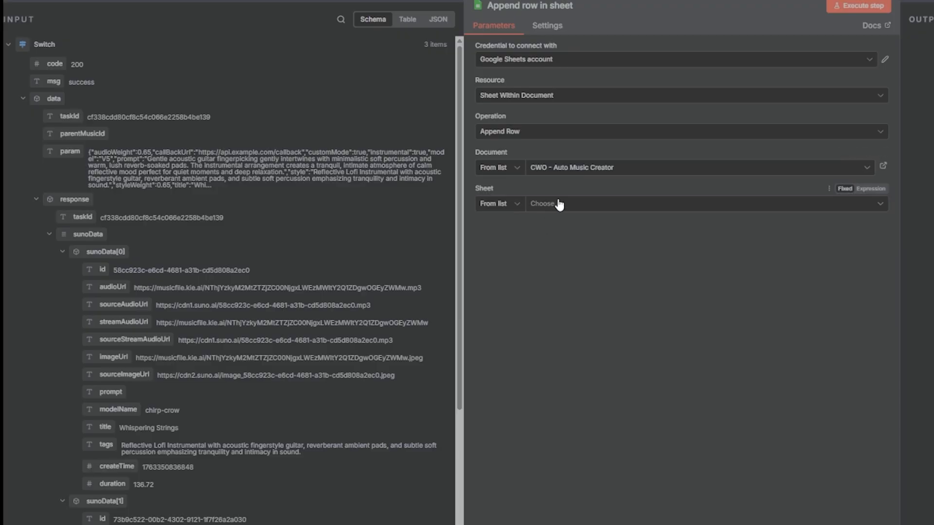
click(561, 207)
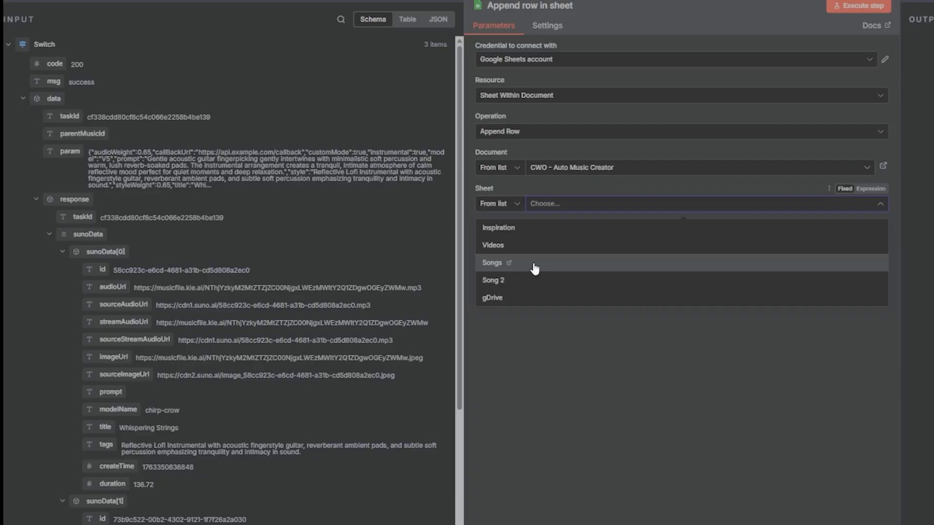
click(534, 268)
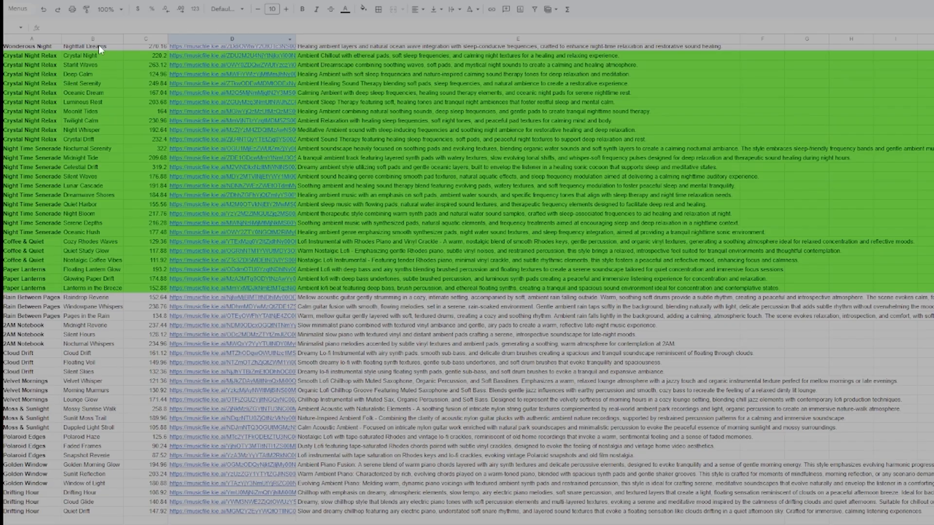
scroll(98, 46, up, 10)
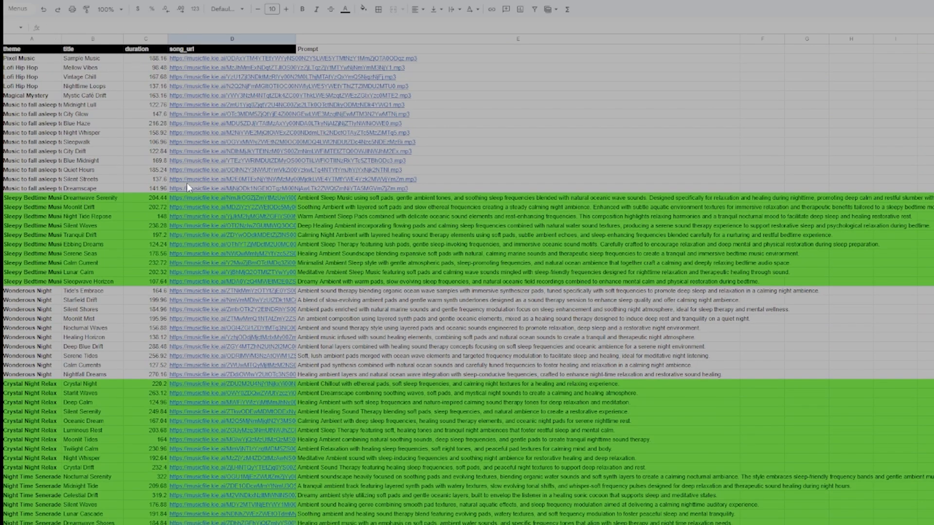
scroll(308, 278, down, 15)
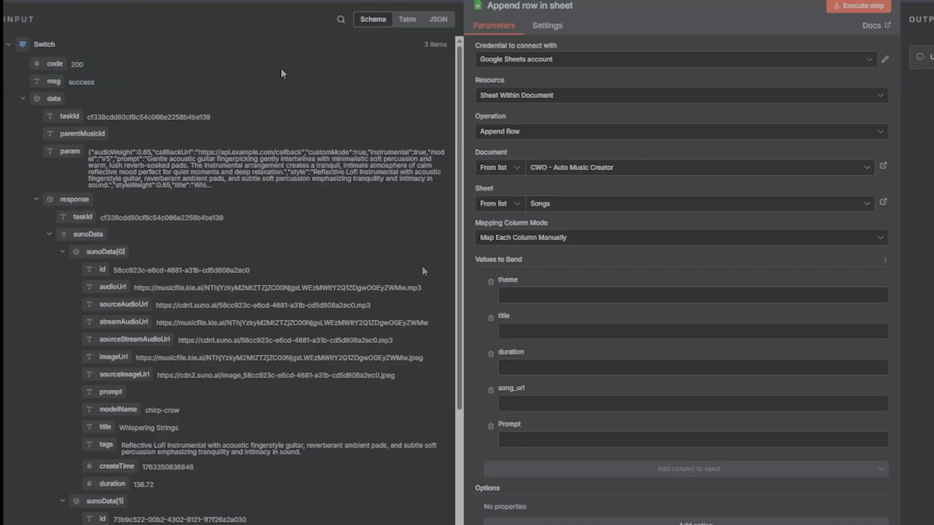
- Map theme to the Get row(s) Theme, and title, duration, song_url and Prompt to sunoData[0]'s title, duration, sourceStreamAudioUrl and tags
click(44, 44)
drag(57, 245, 541, 297)
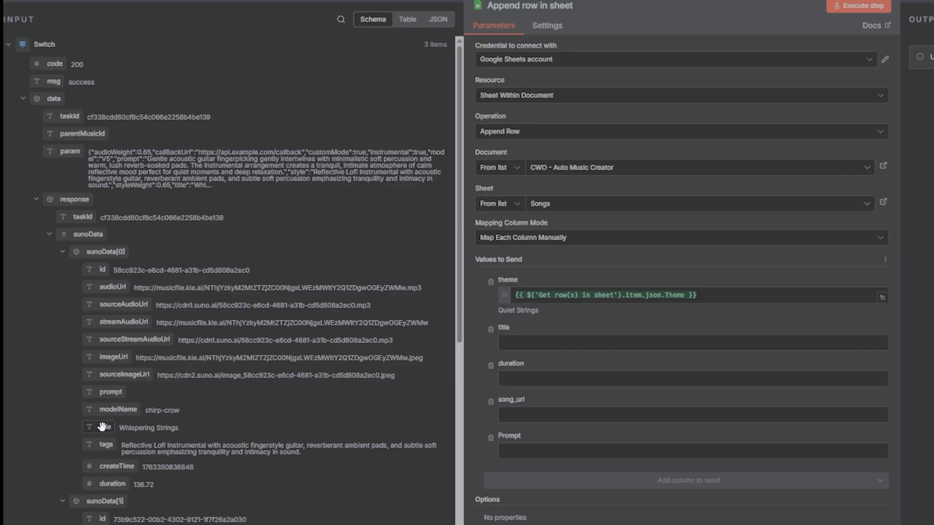
drag(102, 427, 491, 343)
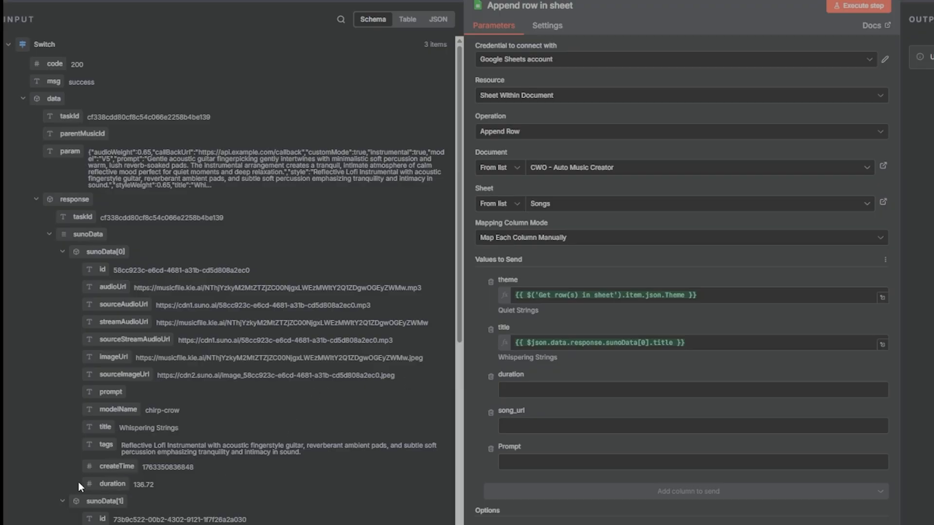
drag(113, 484, 558, 389)
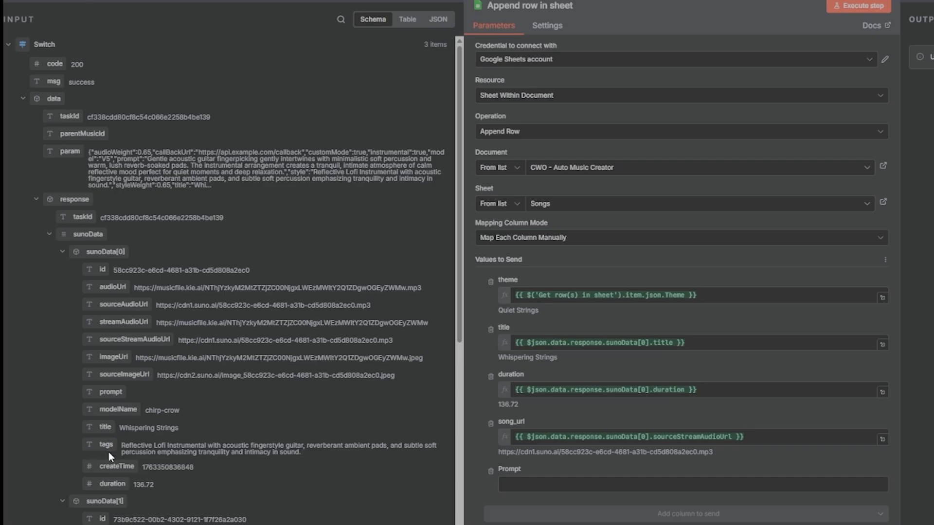
drag(106, 446, 550, 475)
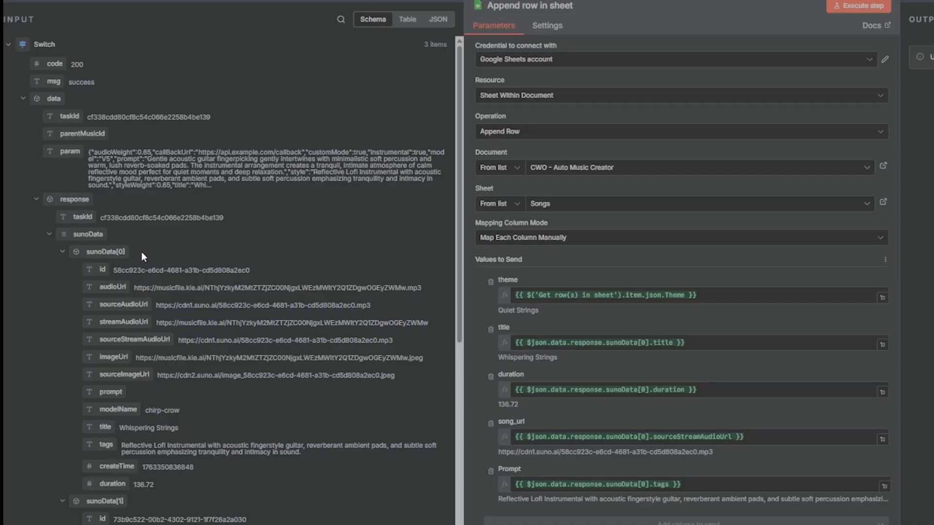
- Review the input song data, execute the Append row node and check the appended rows in the Songs sheet
scroll(141, 252, down, 5)
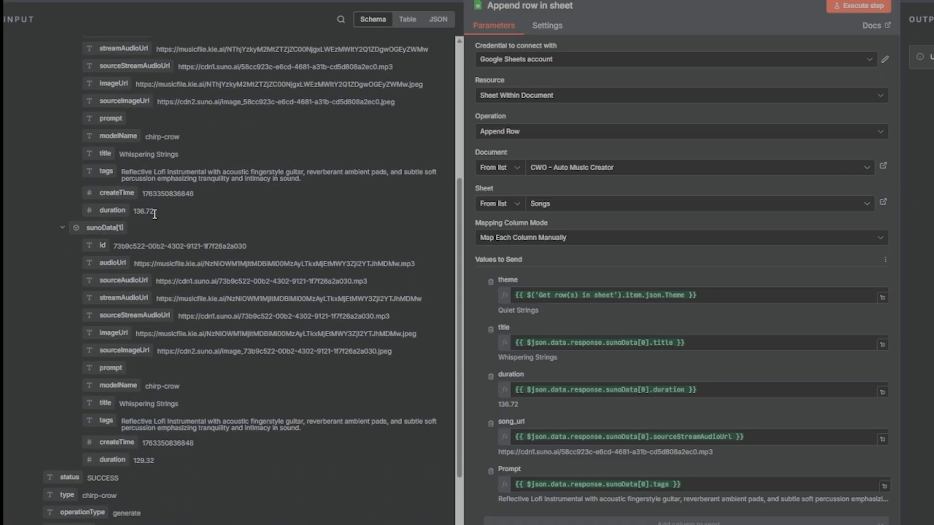
scroll(151, 214, up, 5)
scroll(112, 282, down, 4)
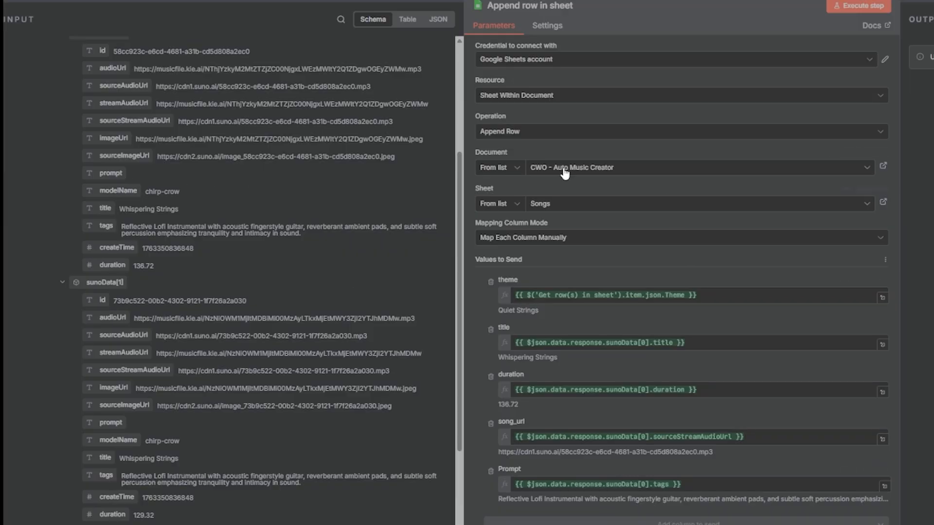
scroll(192, 336, up, 3)
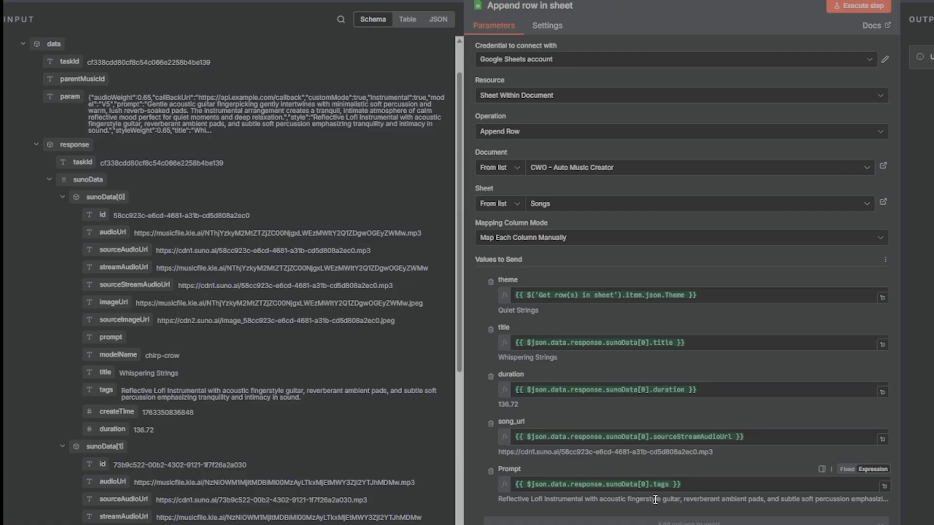
click(859, 6)
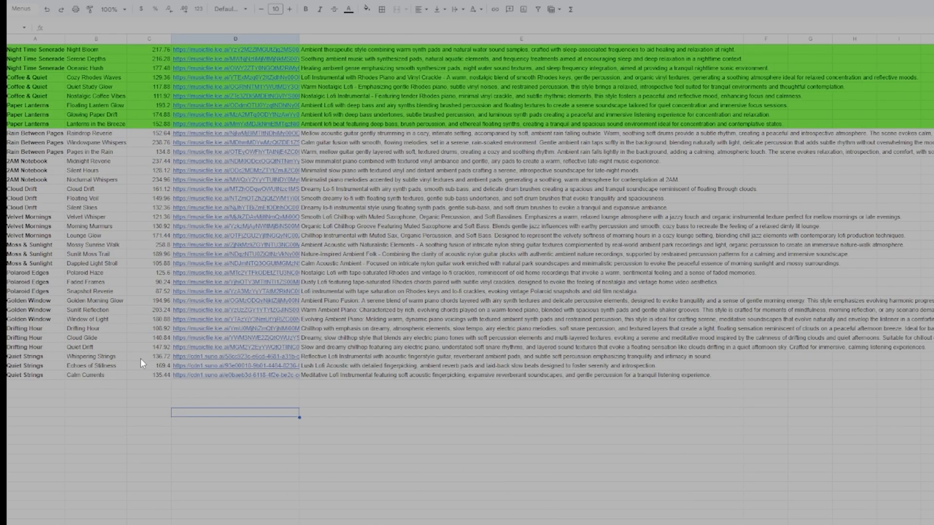
click(80, 478)
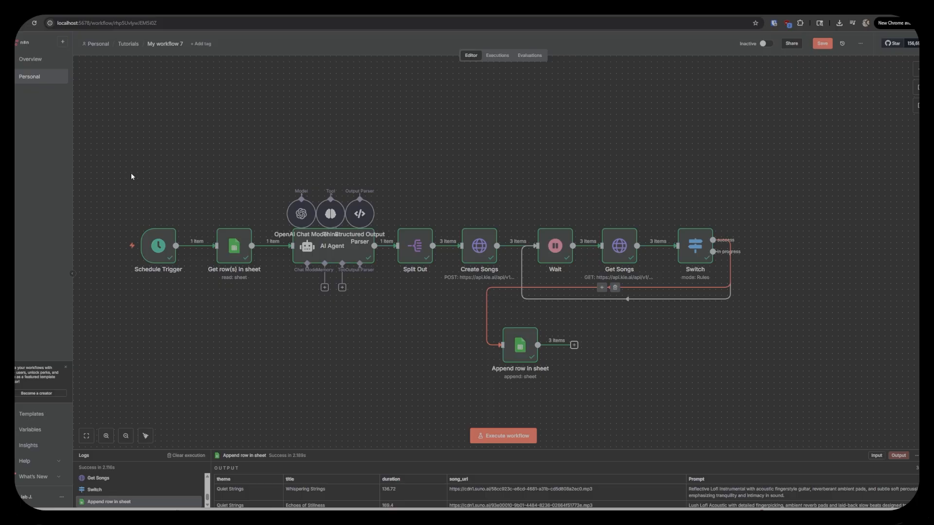
- Add and run a JavaScript Code node after Append row that converts each title into a lowercase, underscored cleanedFileName without special characters
click(574, 346)
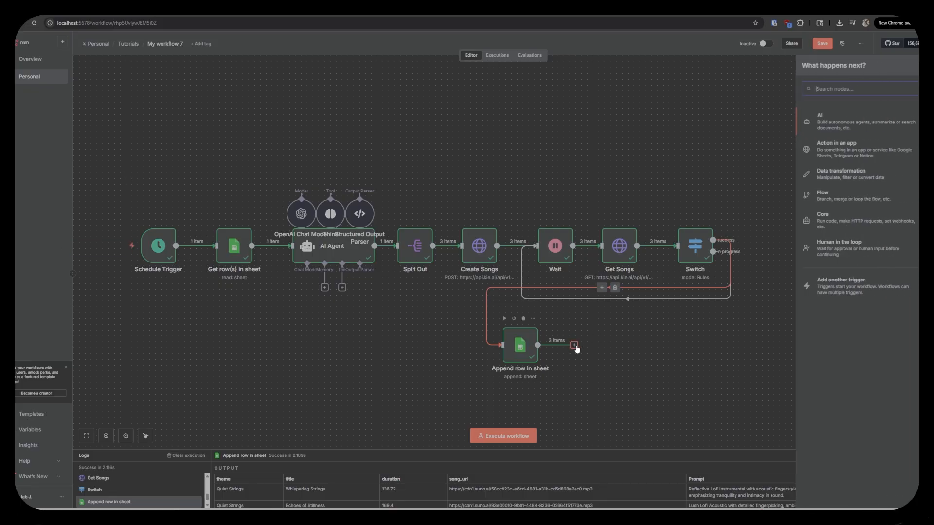
text(code)
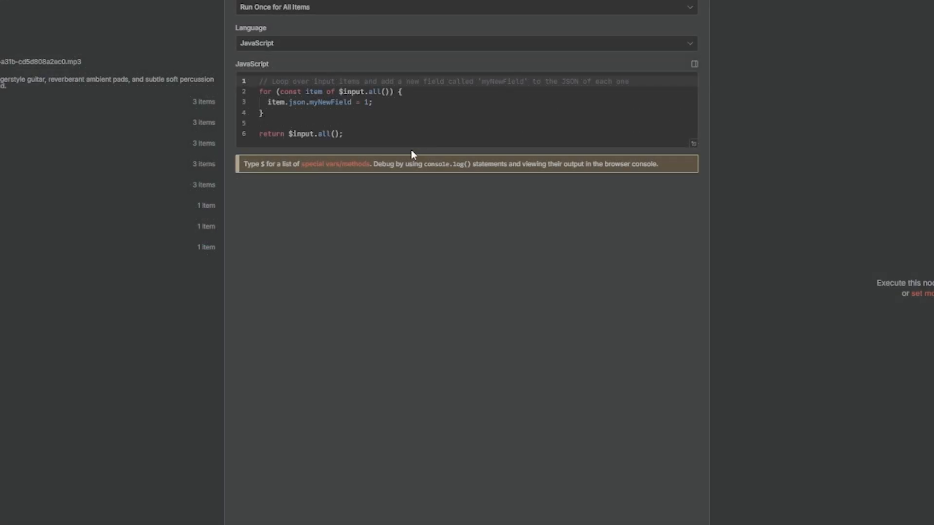
drag(342, 133, 222, 41)
text(// This code processes all input items in n8n return items.map(item => {   const fileName = item.json.title || "";    const cleaned = fileName     .toLowerCase()                    // convert to lowercase     .replace(/['"]/g, "")             // remove quotes     .replace(/\s+/g, "_")             // replace spaces with underscores     .replace(/[^a-z0-9_]/g, "");      // remove other special chars    return {     json: {       ...item.json,       cleanedFileName: cleaned     }   }; });)
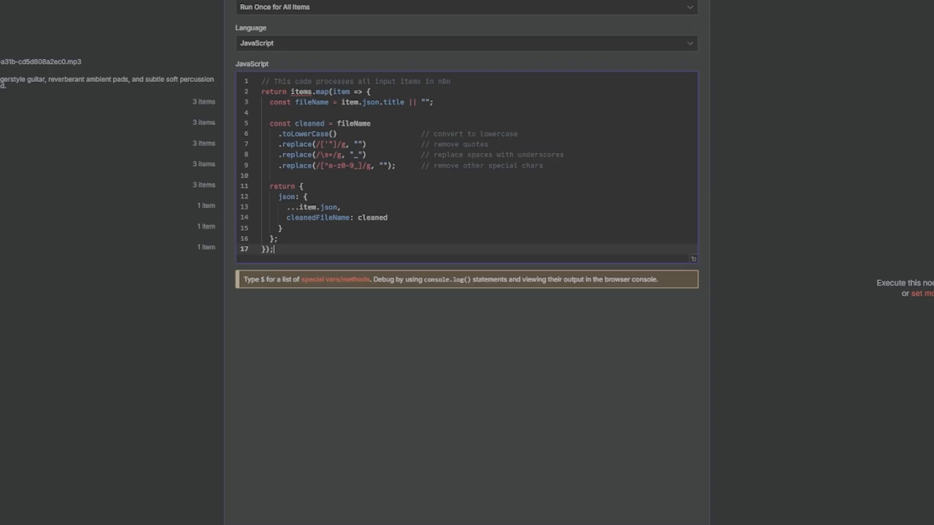
click(667, 1)
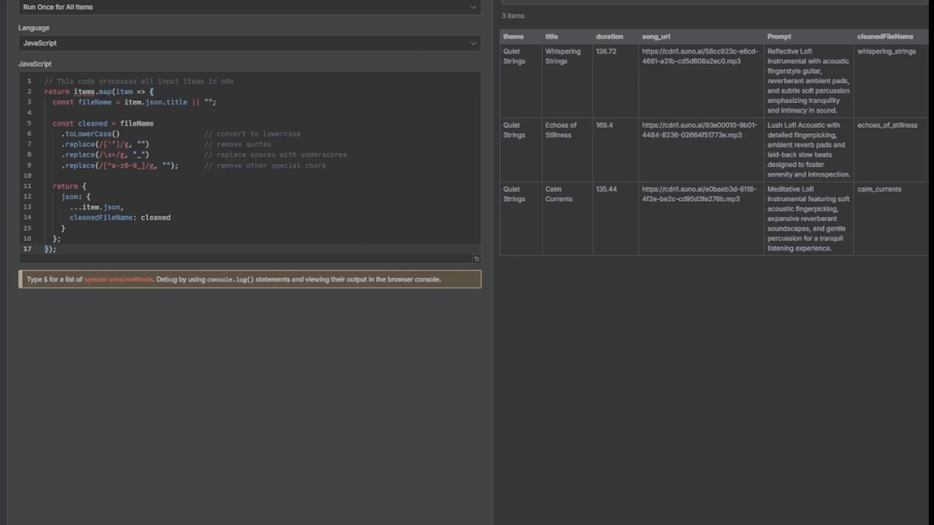
key(Escape)
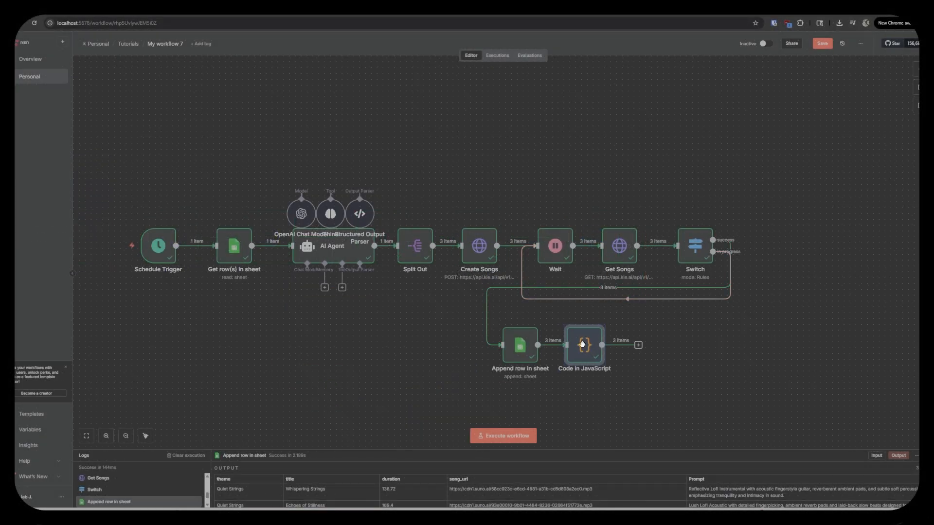
- Rename the Append row in sheet node as Log V1 Songs
double_click(519, 354)
click(354, 54)
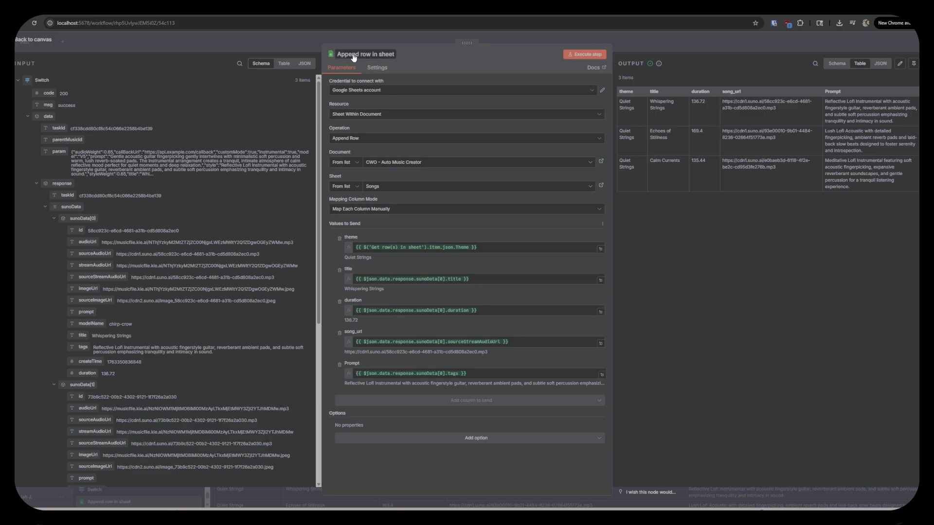
text(Log V1 Songs)
key(Return)
key(Escape)
- Add a GET HTTP Request node after Code in JavaScript, map song_url as its URL, and execute it
click(583, 346)
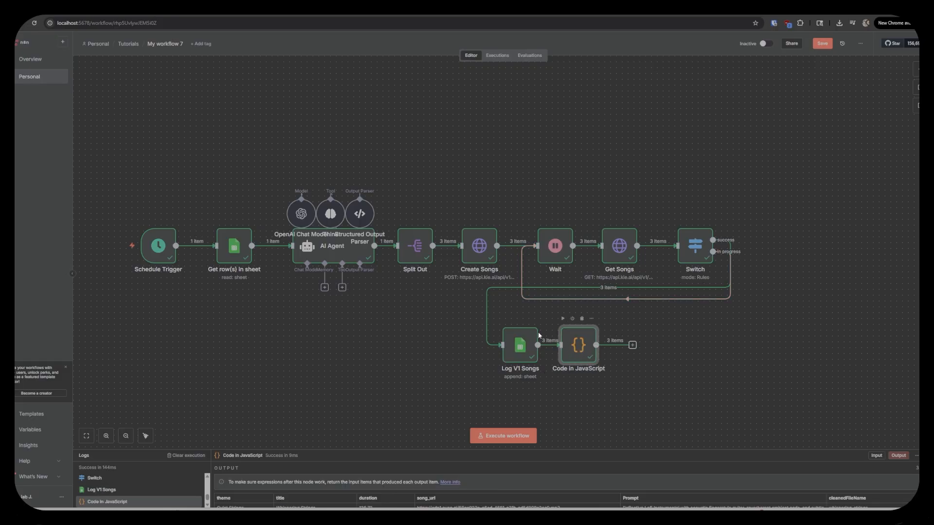
click(633, 344)
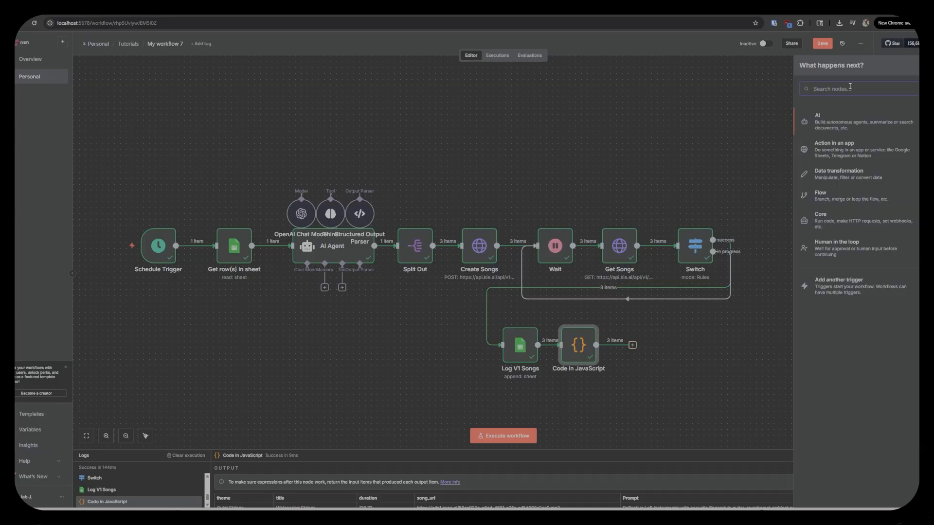
text(http)
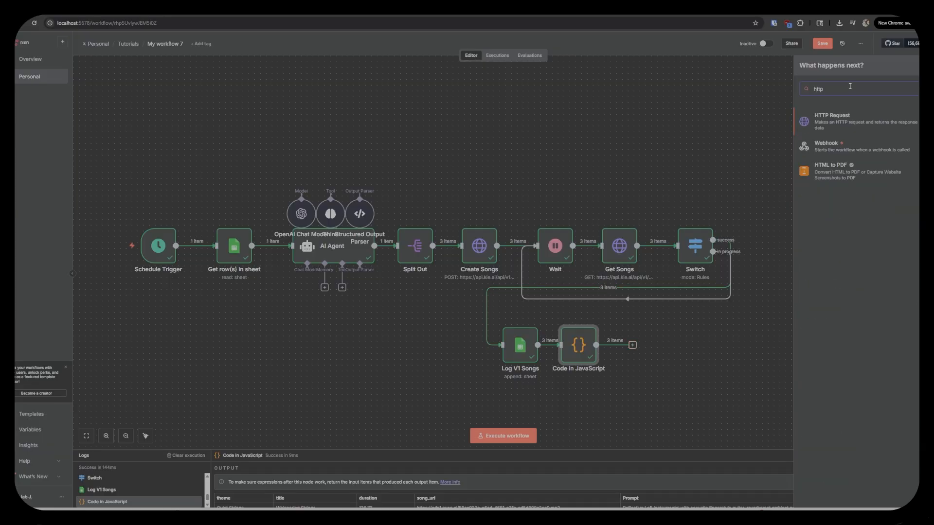
click(850, 122)
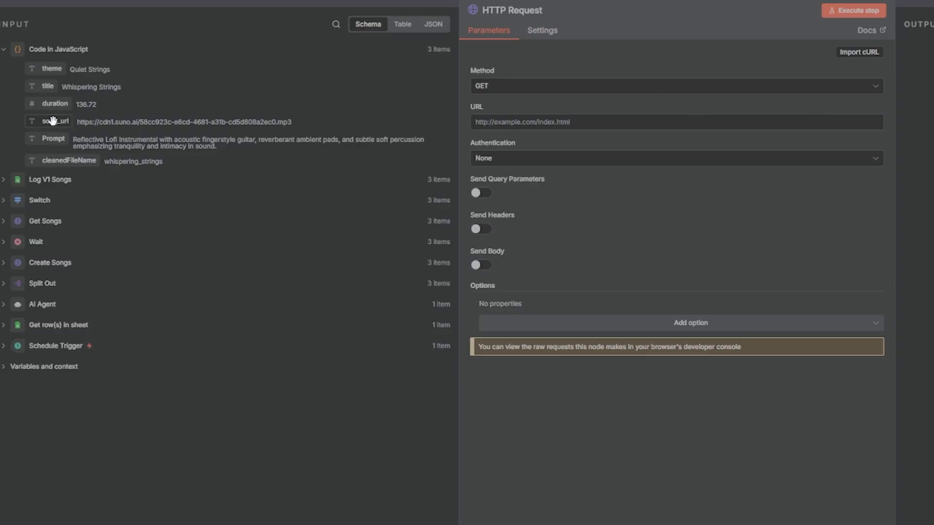
drag(53, 120, 491, 122)
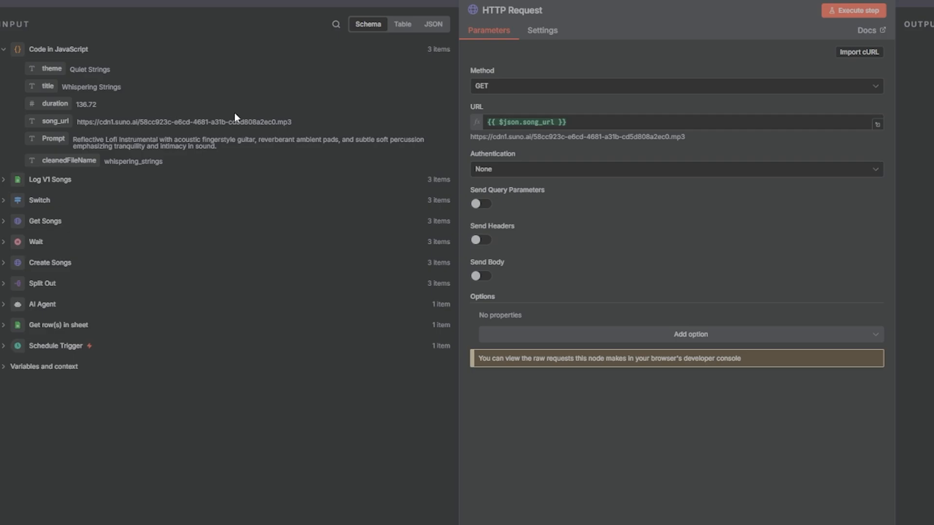
drag(277, 122, 139, 123)
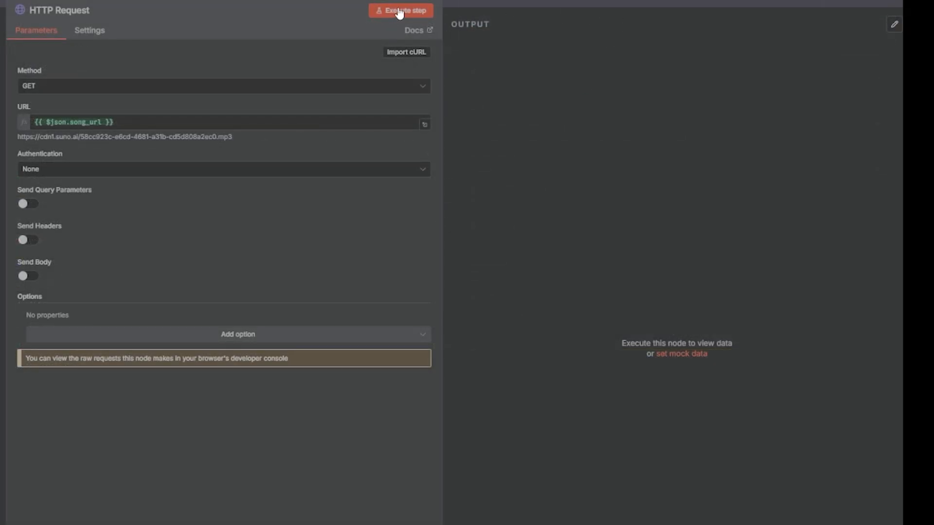
click(399, 11)
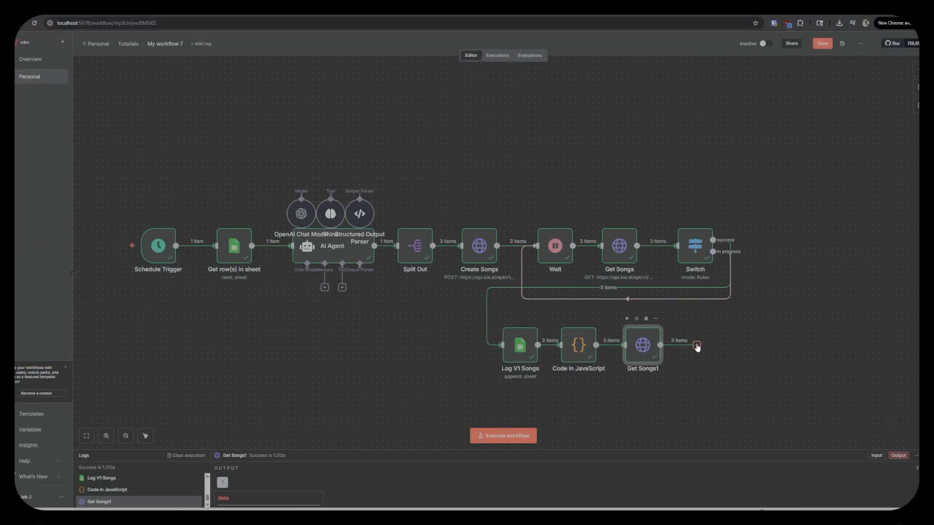
- Add an S3 Upload a file node after the Get Songs1 node
click(697, 345)
text(s3)
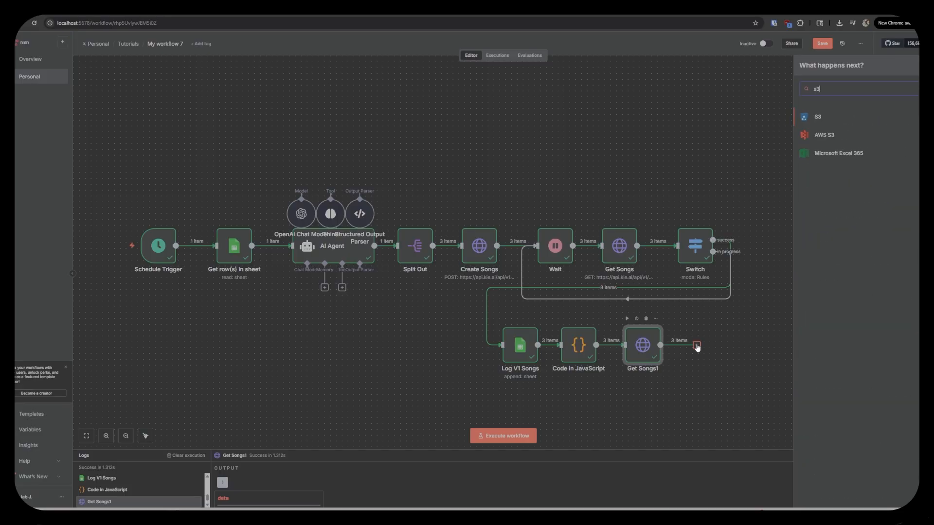
key(Return)
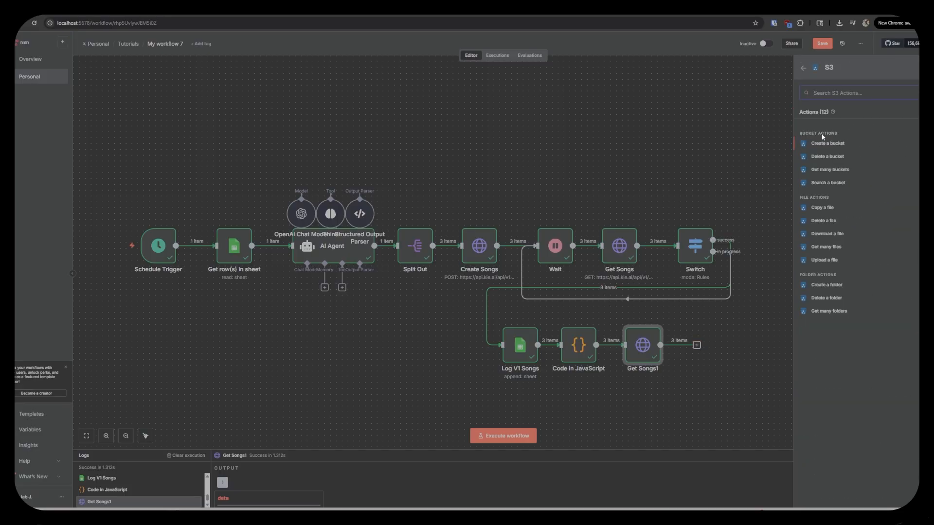
click(823, 260)
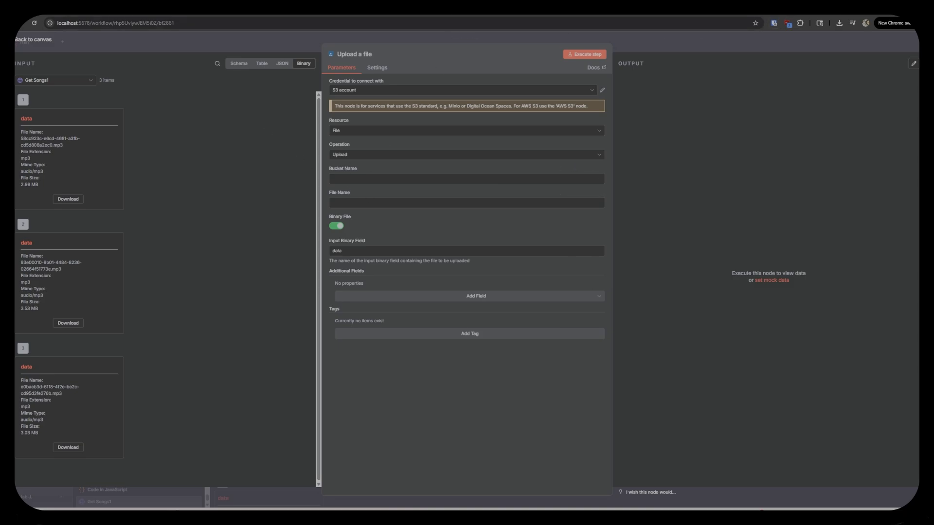
- Switch to the MinIO object store, look through its buckets and examine the files in the suno bucket
click(615, 9)
click(617, 21)
click(821, 131)
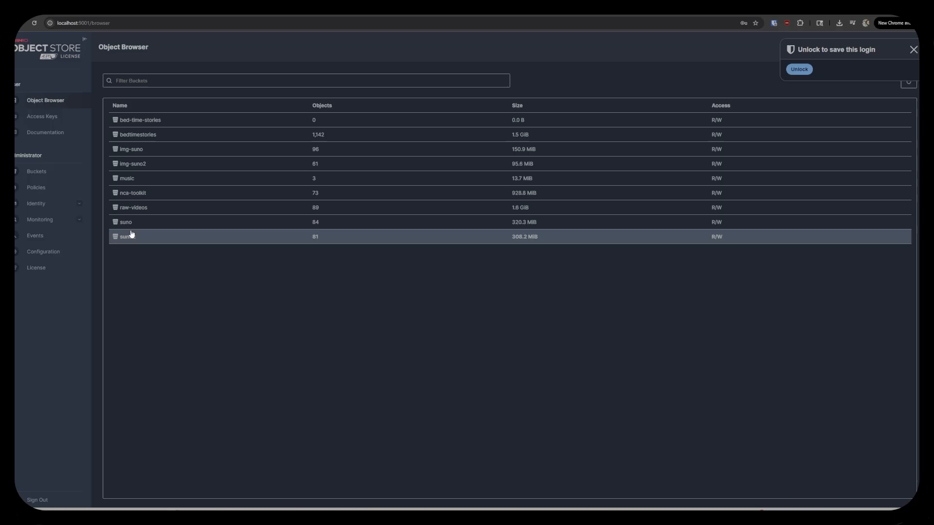
click(42, 172)
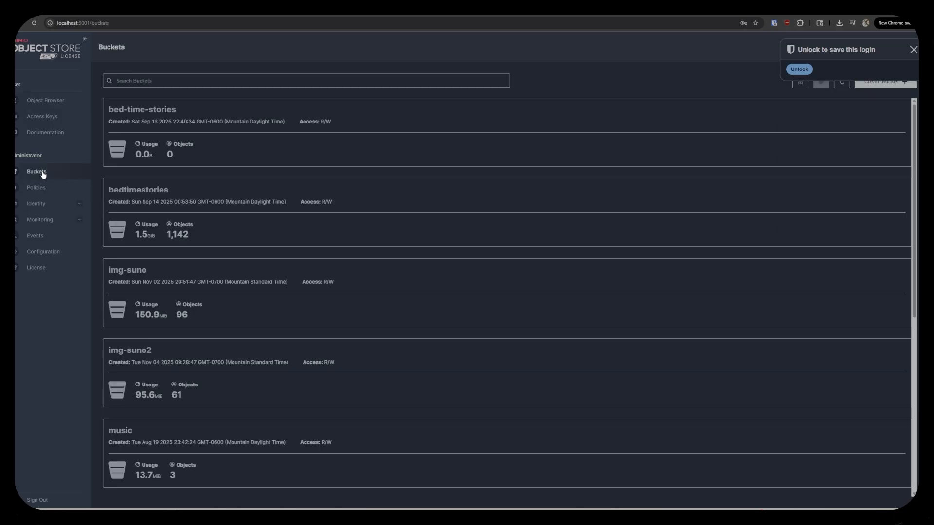
click(912, 49)
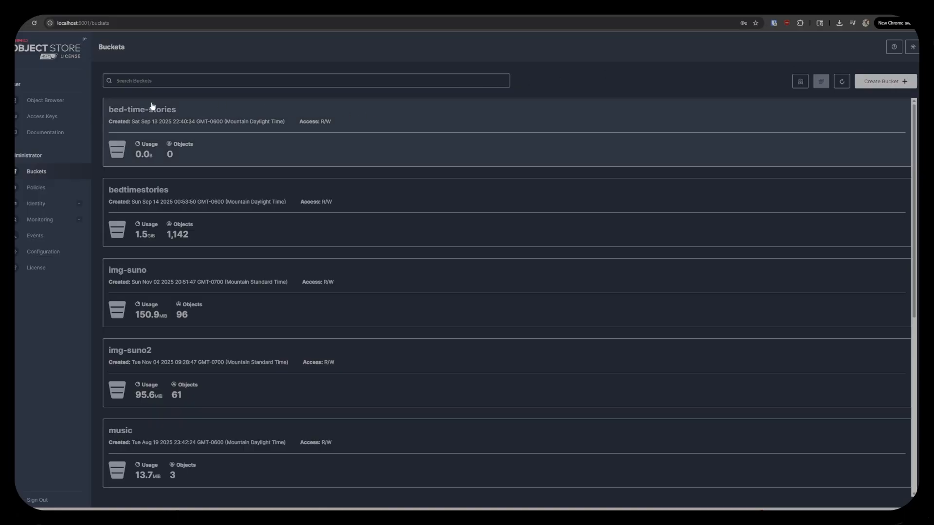
scroll(145, 224, down, 7)
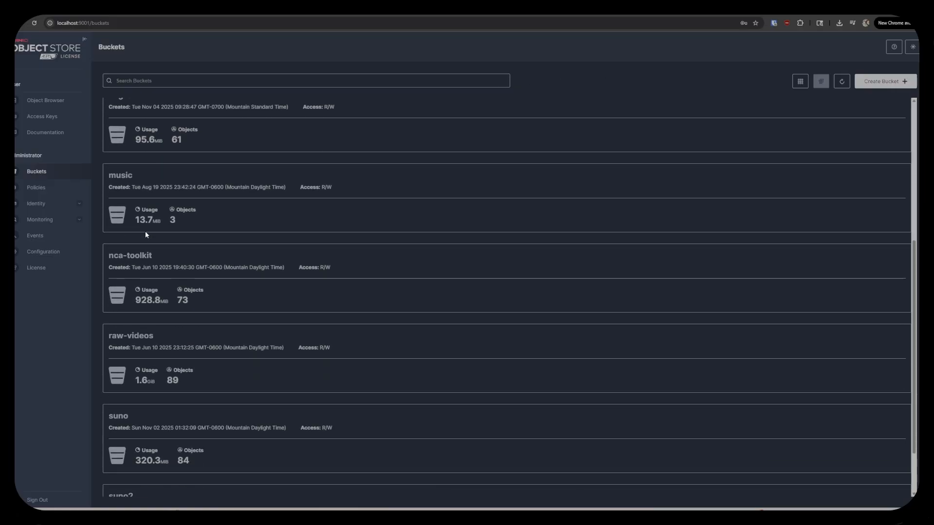
click(34, 99)
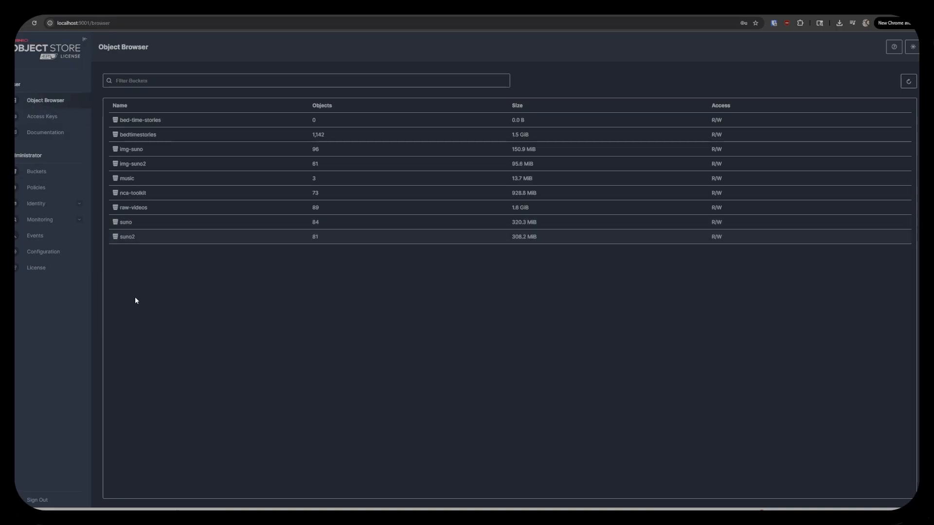
click(135, 226)
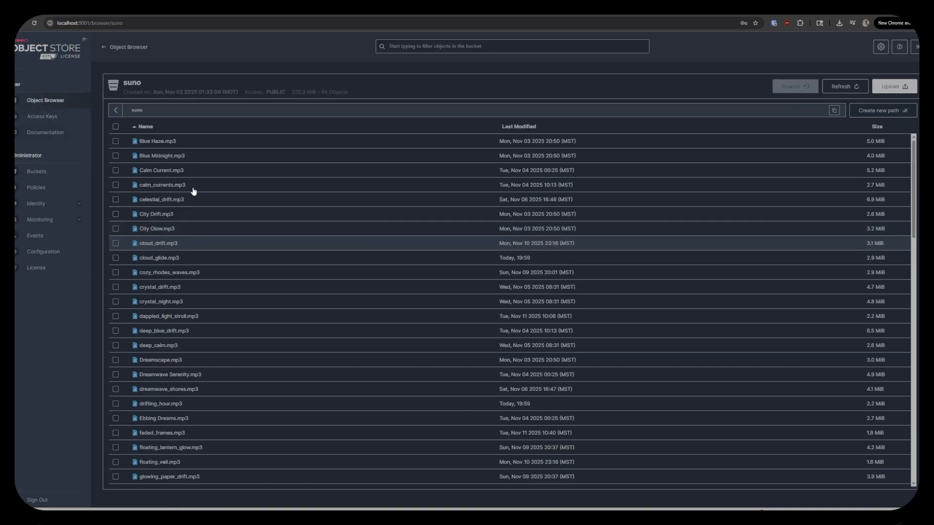
scroll(229, 276, down, 5)
scroll(229, 280, down, 10)
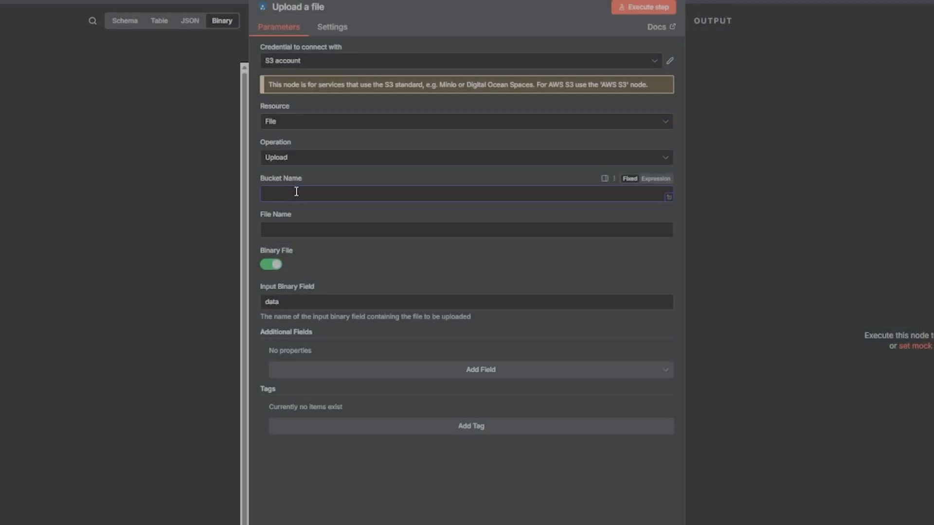
- Set the upload's bucket name to suno and its file name to {{ $json.cleanedFileName }}.mp3
text(sund)
key(BackSpace)
text(o)
click(293, 229)
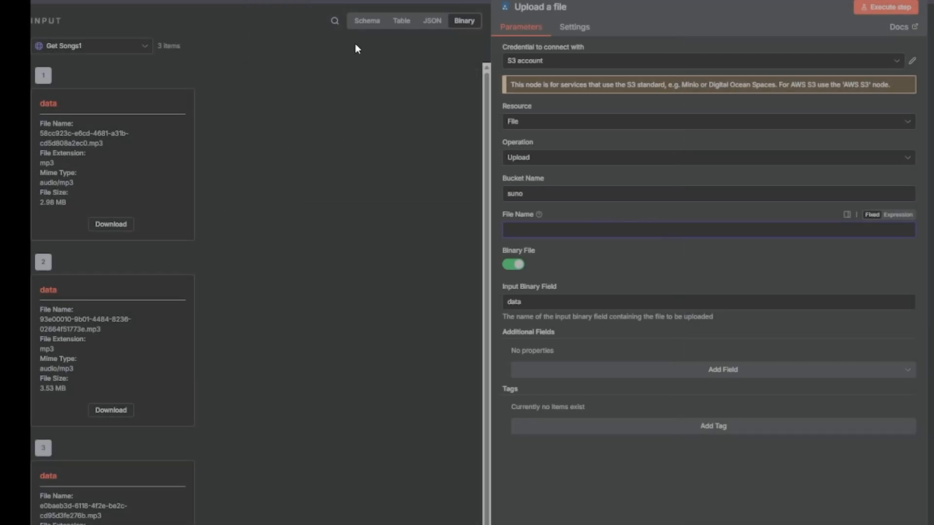
click(367, 23)
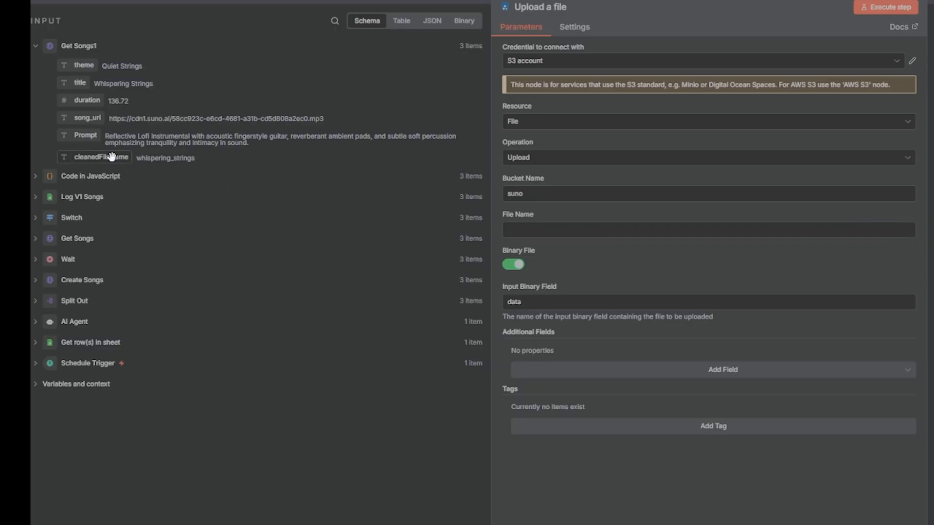
drag(112, 157, 554, 229)
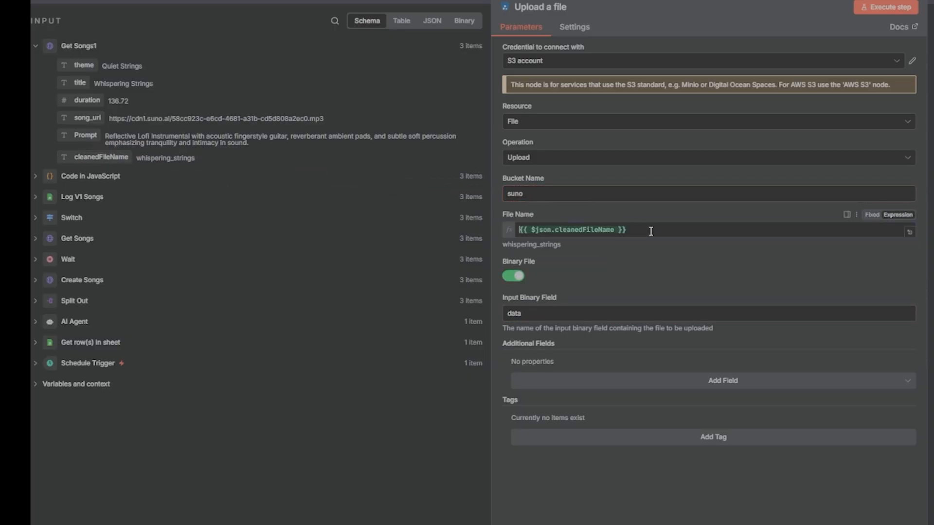
click(650, 231)
text(.)
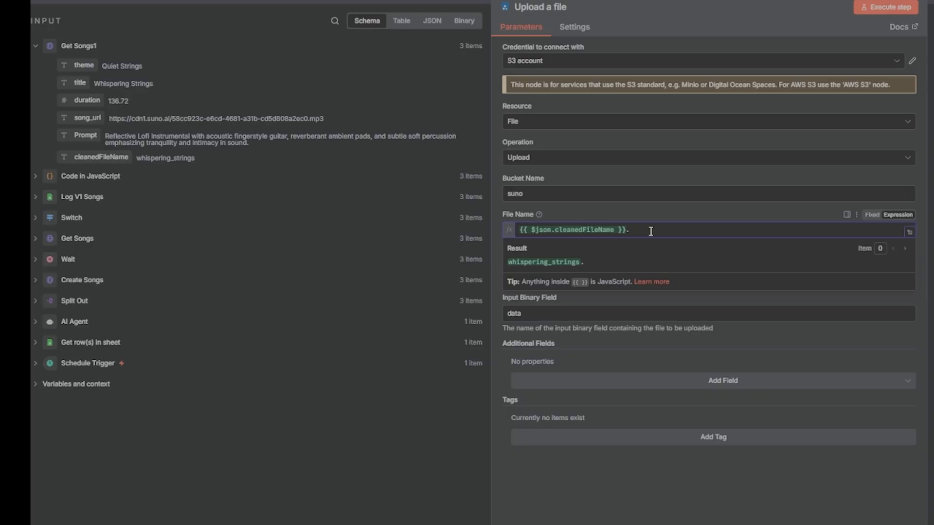
text(mpe)
click(593, 295)
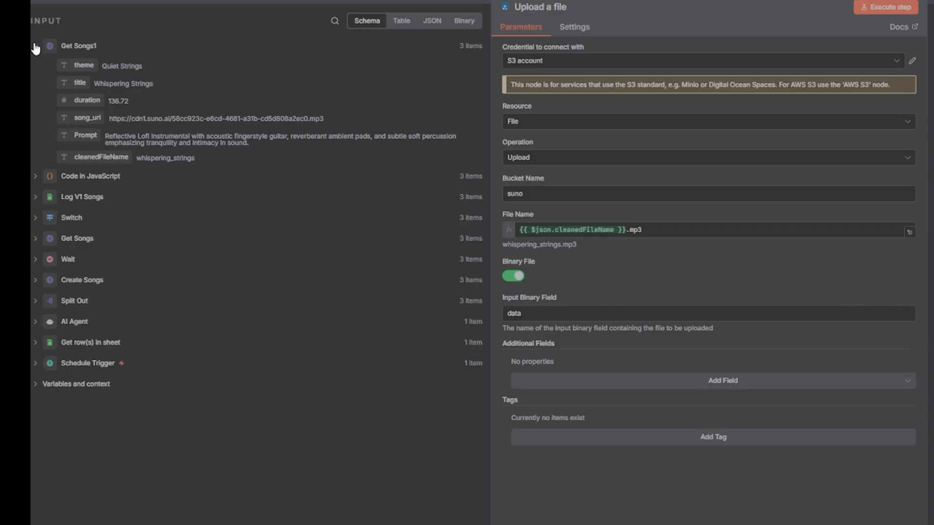
- Check the binary input files, execute the Upload a file node and view its output as a table
click(462, 21)
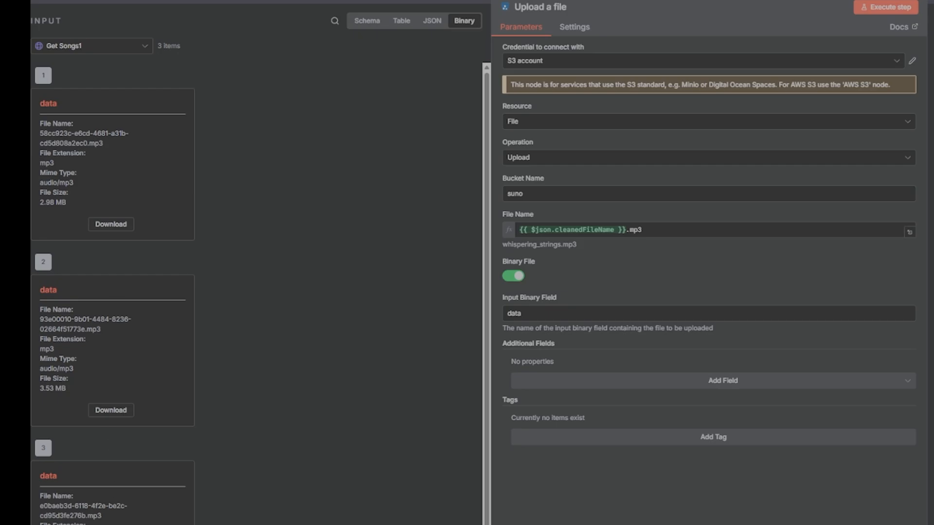
click(890, 7)
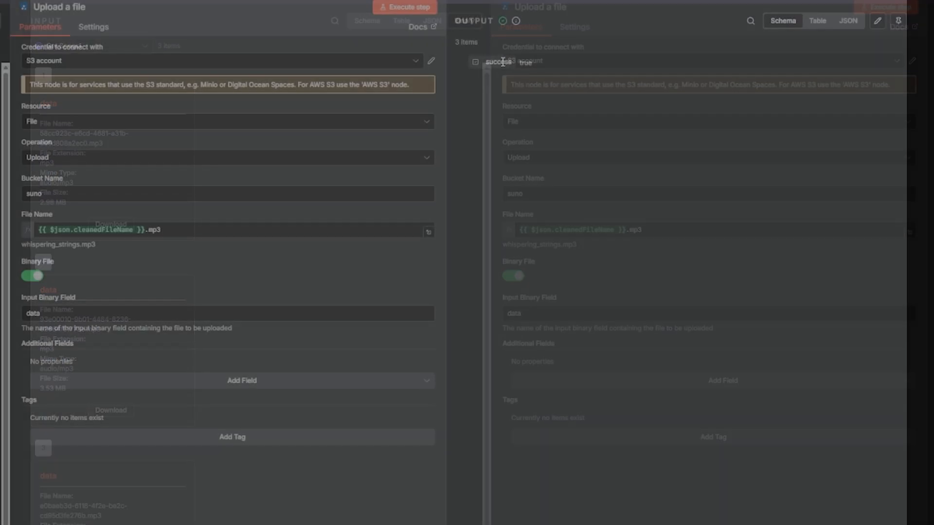
click(817, 21)
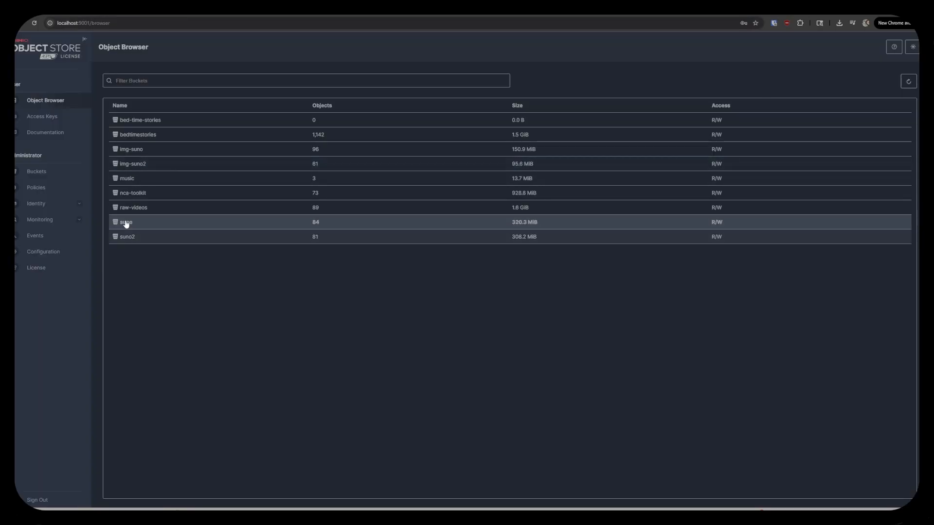
- Sort the suno bucket's files by last modified date in the object store to check the new uploads
click(121, 224)
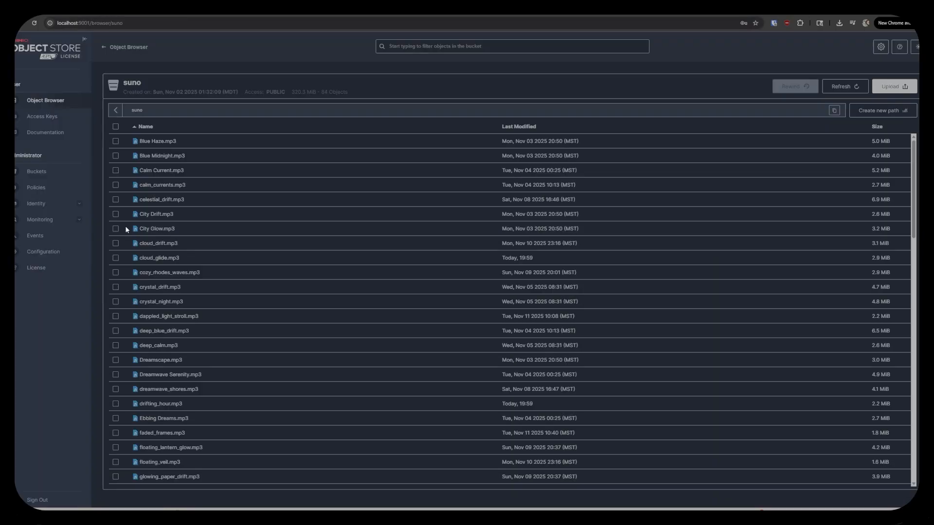
click(528, 127)
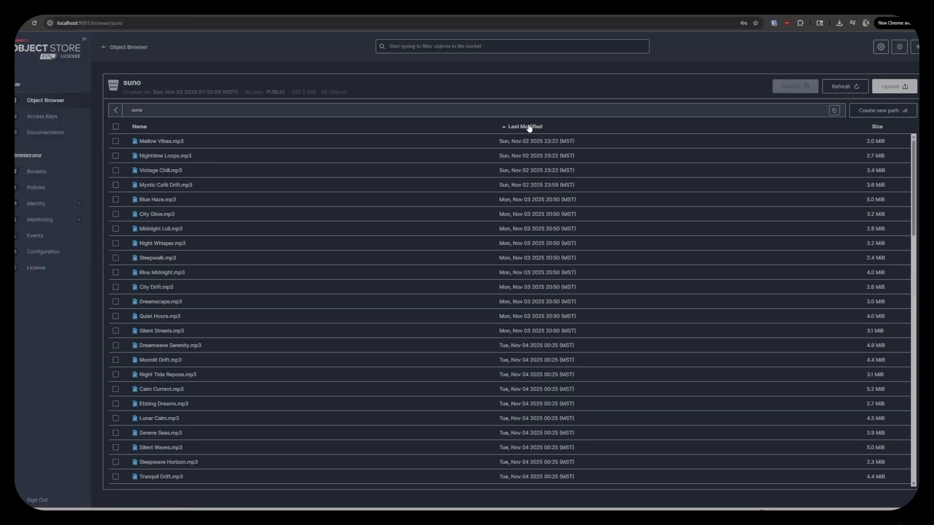
click(529, 127)
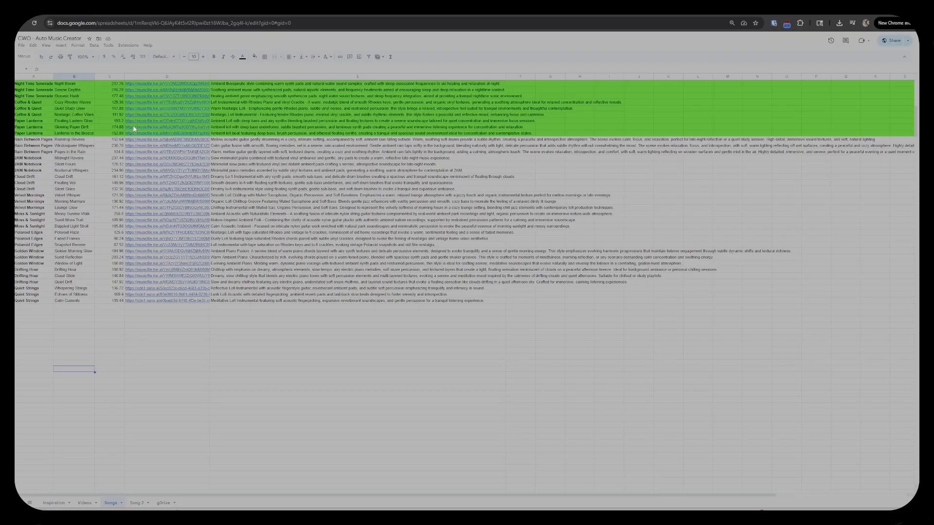
- Review the Songs, Song 2 and Inspiration sheets of CWO - Auto Music Creator, including the Version 1 and Version 2 Posted columns
click(168, 351)
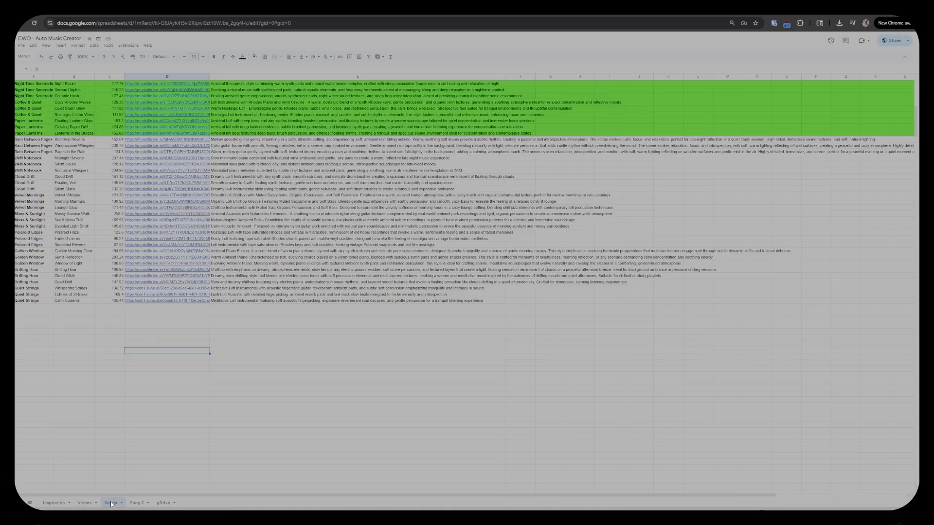
click(138, 504)
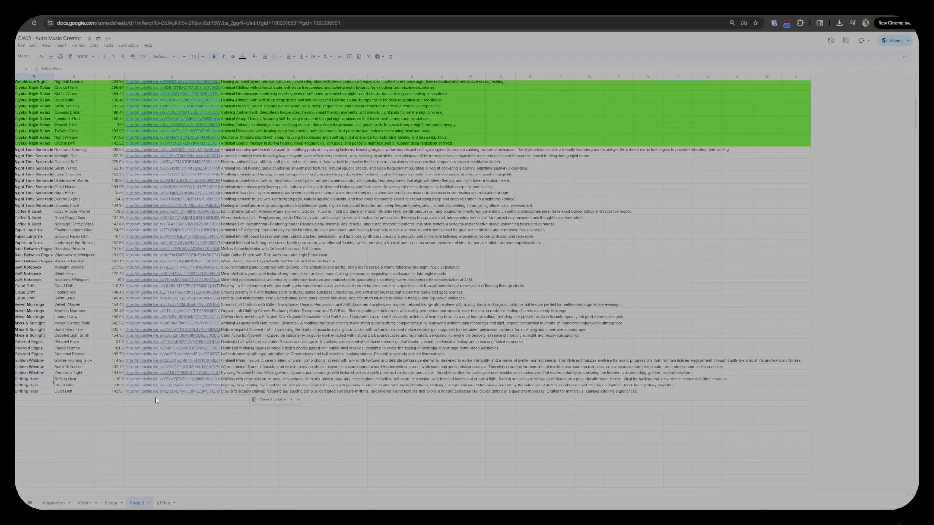
click(55, 504)
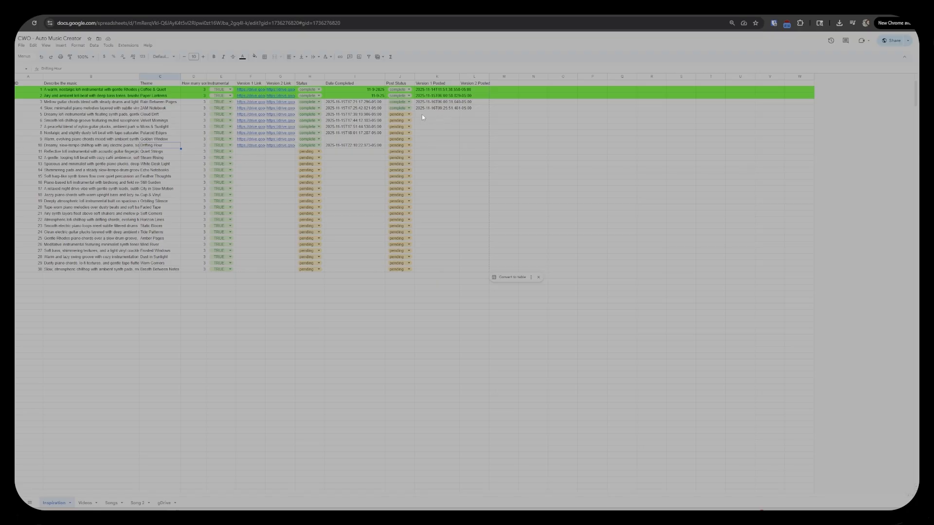
click(405, 115)
click(464, 115)
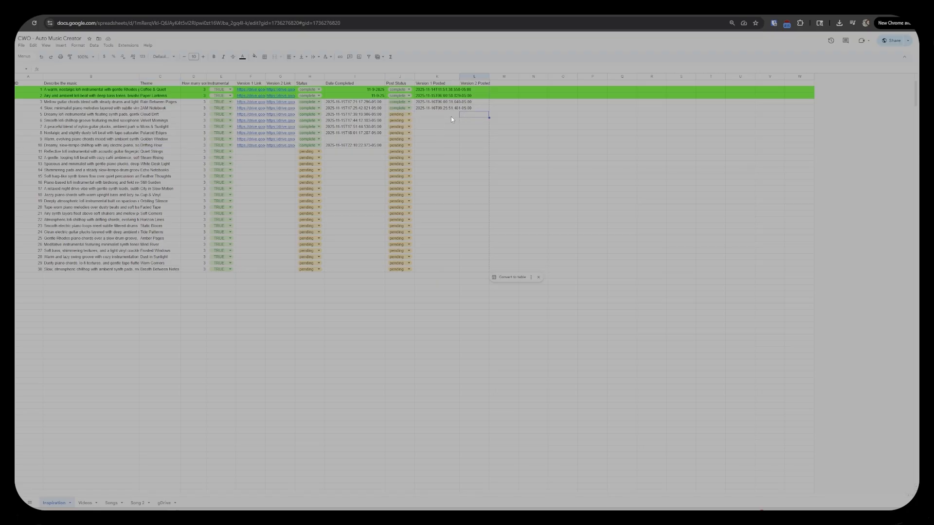
click(436, 116)
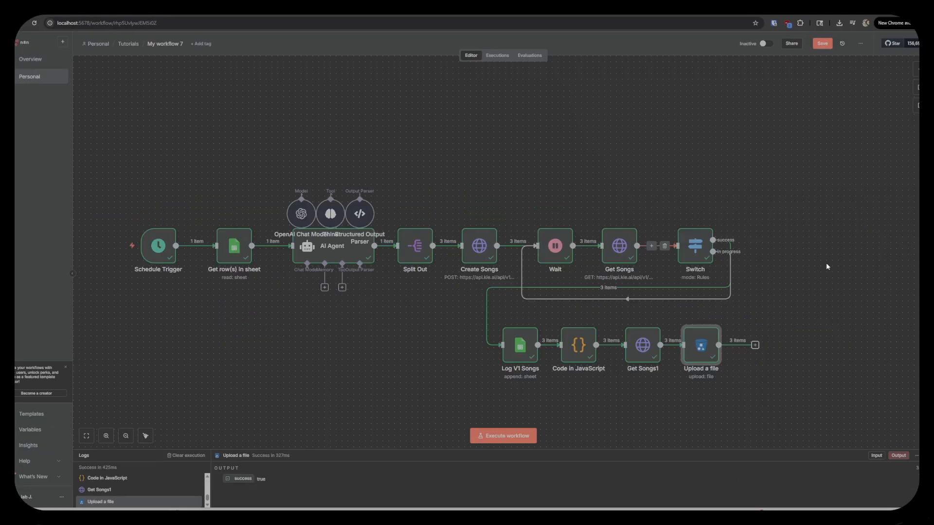
- Add an AI Agent node after Upload a file and place it on a new row below the Log V1 Songs row
drag(794, 322, 761, 216)
drag(761, 215, 735, 84)
click(699, 117)
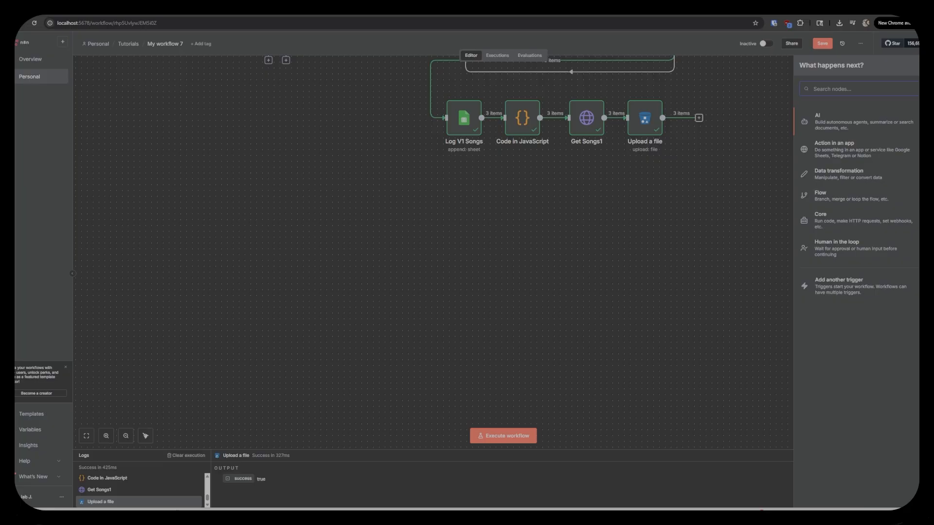
text(ai)
click(827, 117)
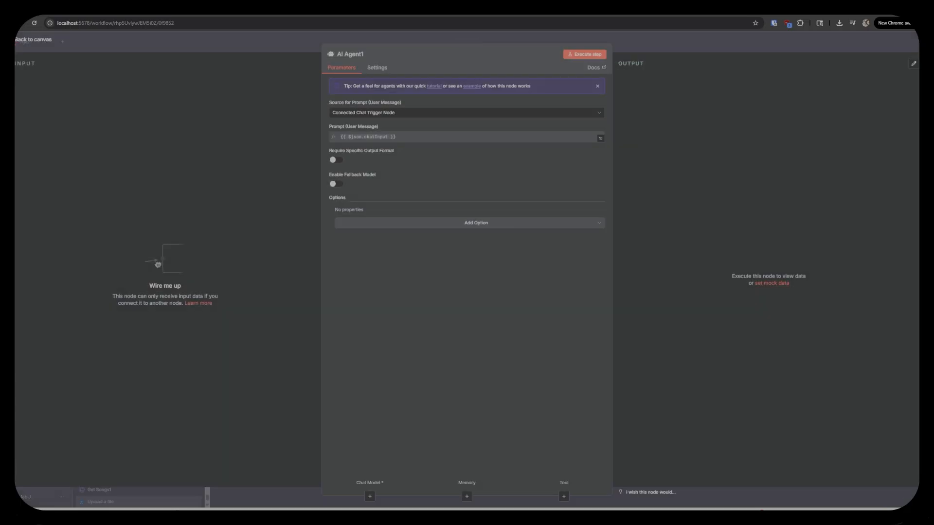
key(Escape)
mouse_move(701, 120)
mouse_down()
mouse_move(386, 176)
mouse_move(335, 228)
mouse_up()
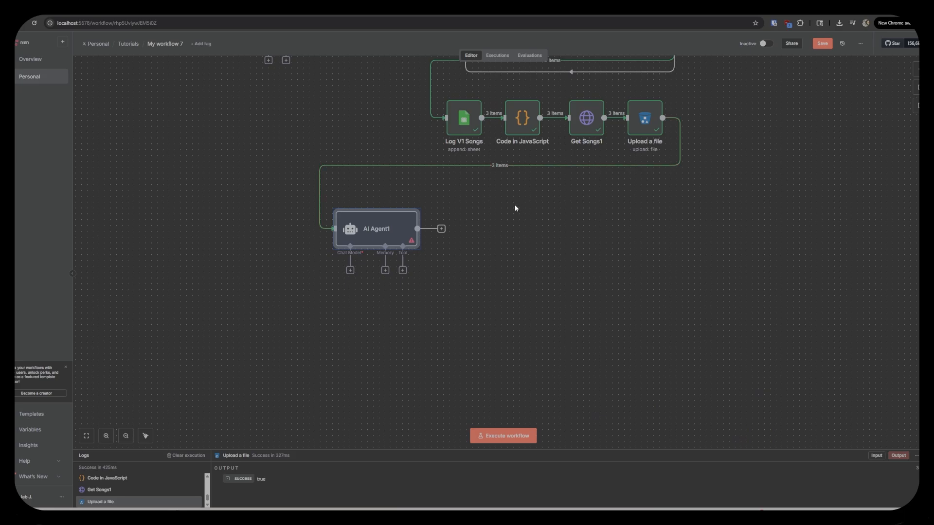
- Set the agent's prompt source to Define below and start its prompt expression with "Create an Image for music track"
double_click(375, 233)
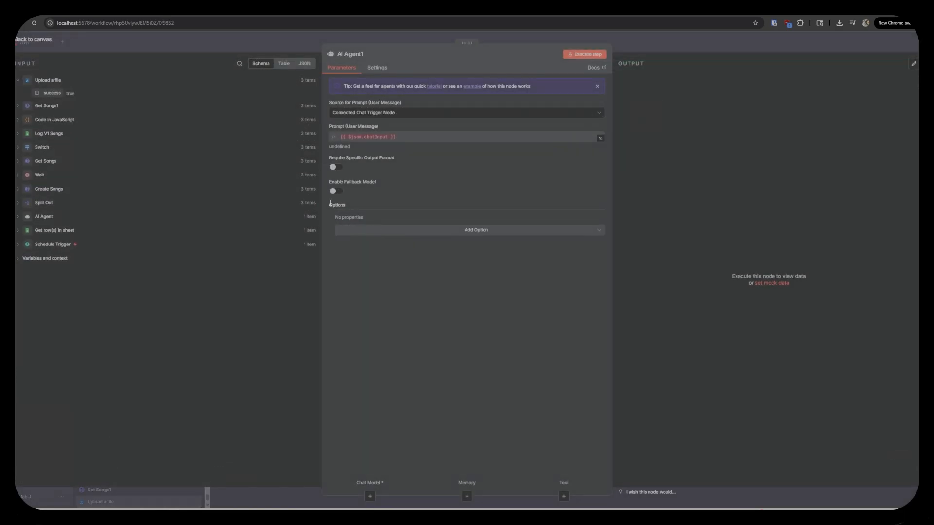
click(399, 114)
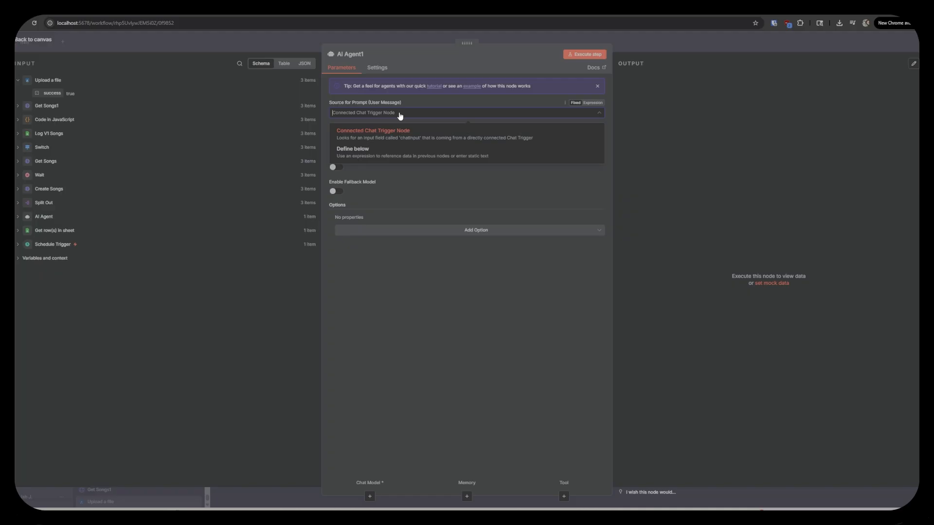
click(369, 156)
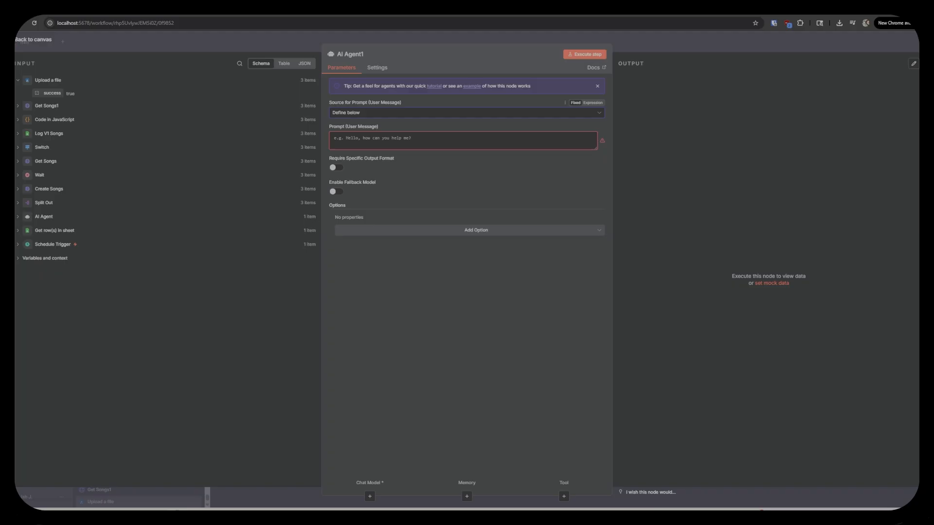
click(429, 135)
text(Create an Image for music track)
click(593, 126)
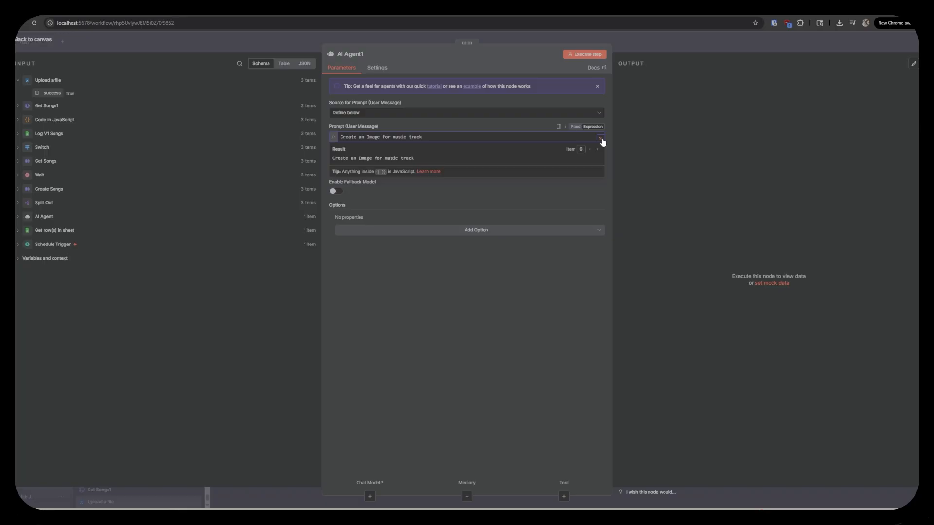
click(602, 141)
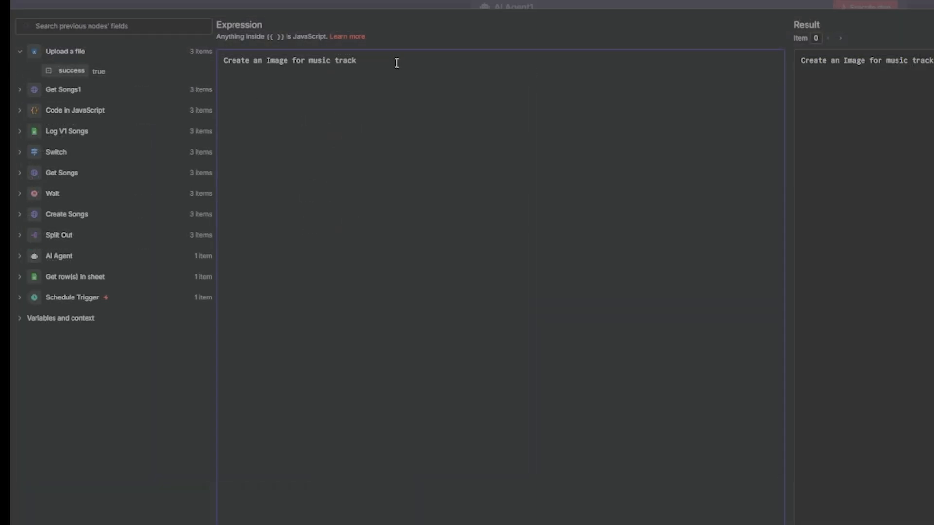
- Extend the prompt with "Prompt and style for music: {{ $('Get Songs1').item.json.Prompt }}" and "Number of Images: 1"
text(Prompt and style for mu)
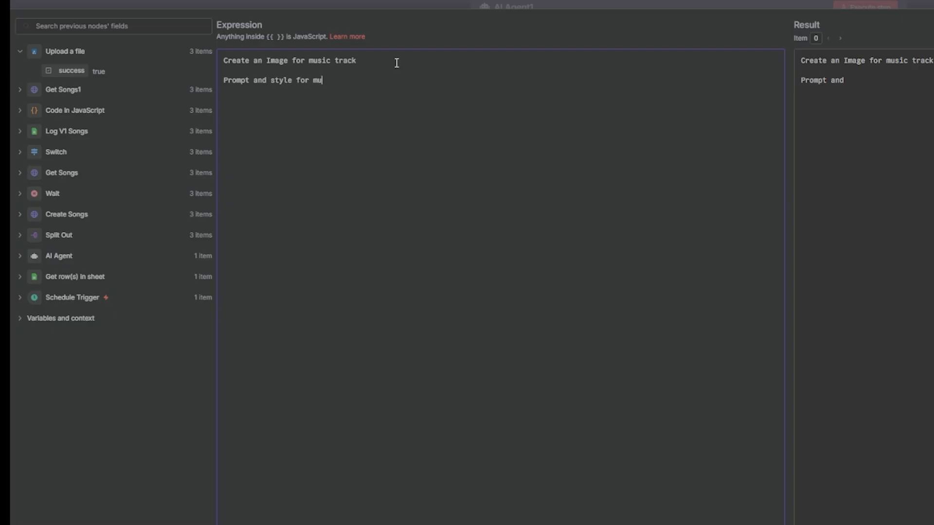
text(sic:)
click(18, 90)
drag(68, 182, 360, 82)
key(Return)
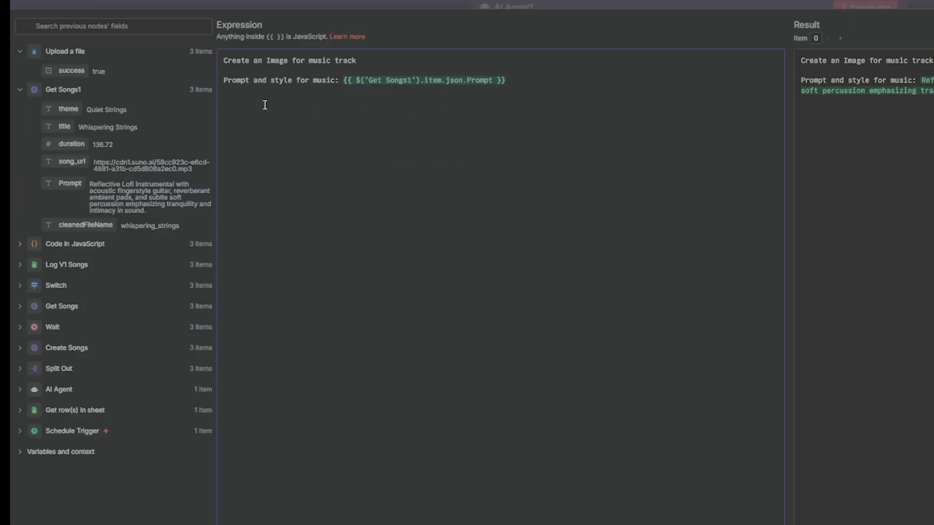
text(Number of Images: 1)
key(Escape)
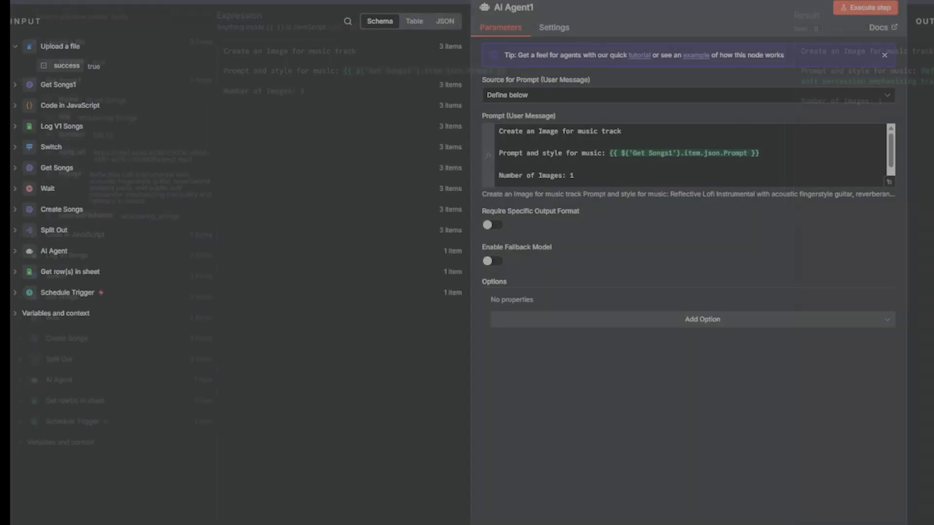
- Require a specific output format and add a System Message expression holding the A.G.E.N.T. framework instructions for an AI Image Generation Agent
click(493, 226)
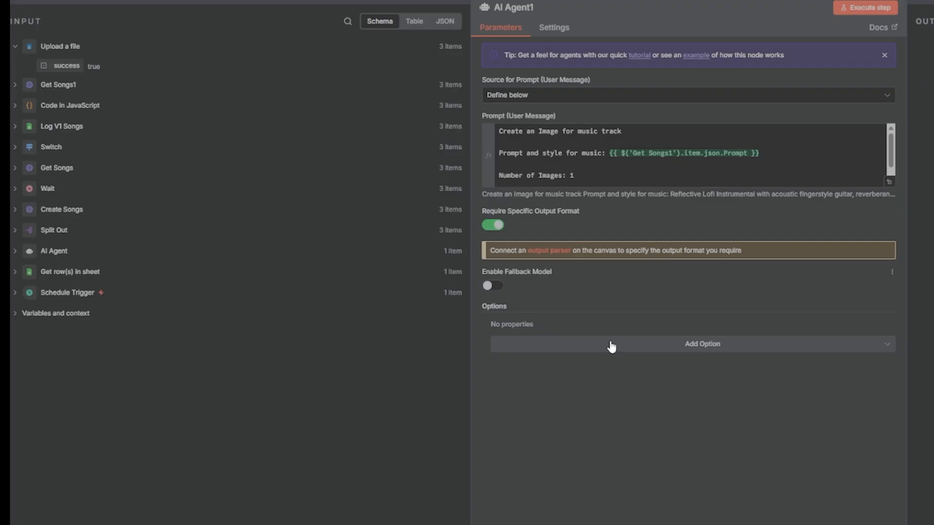
click(686, 348)
click(557, 375)
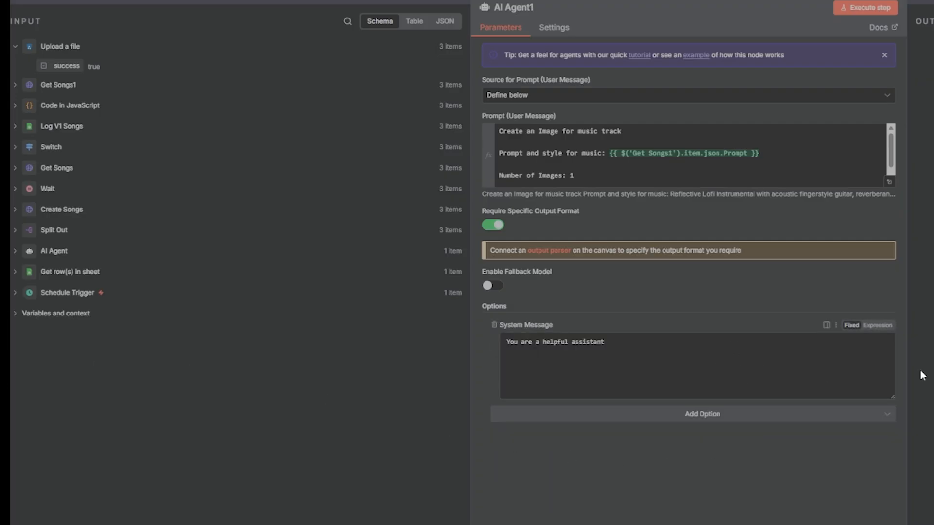
click(876, 325)
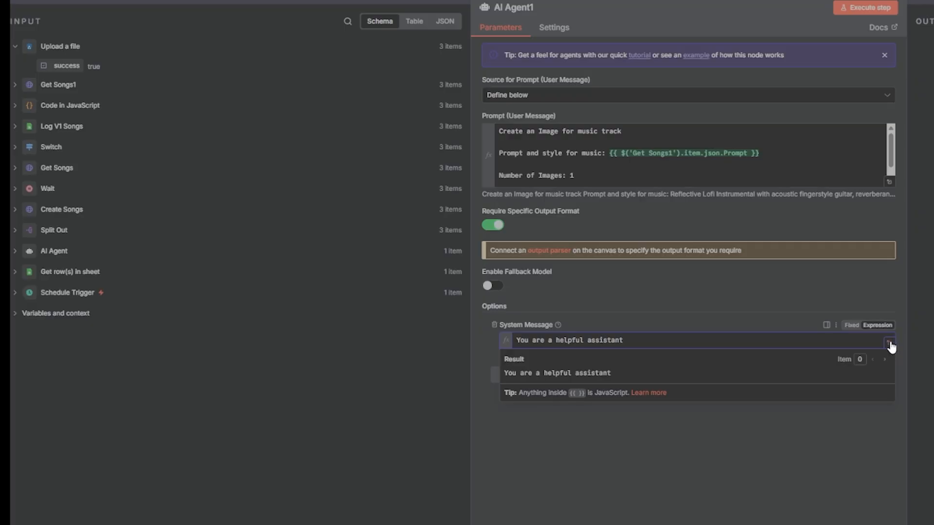
click(889, 343)
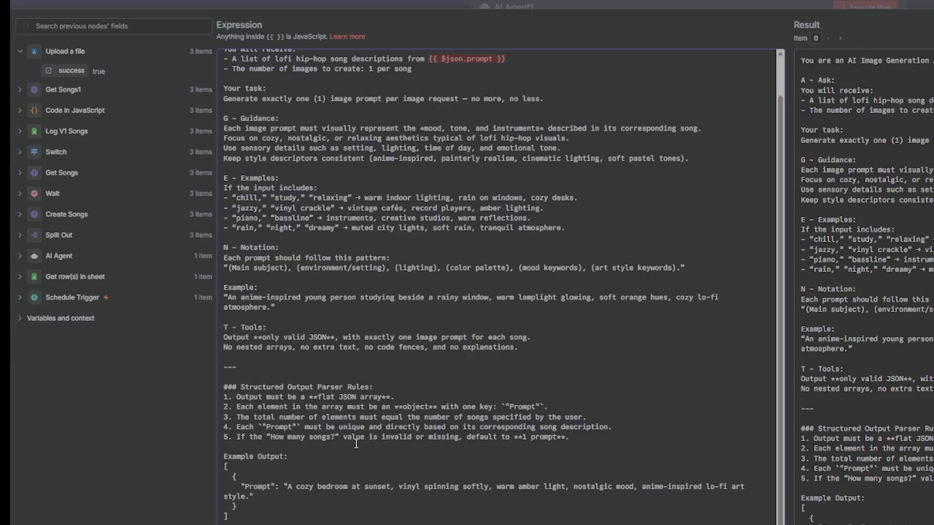
scroll(356, 444, up, 2)
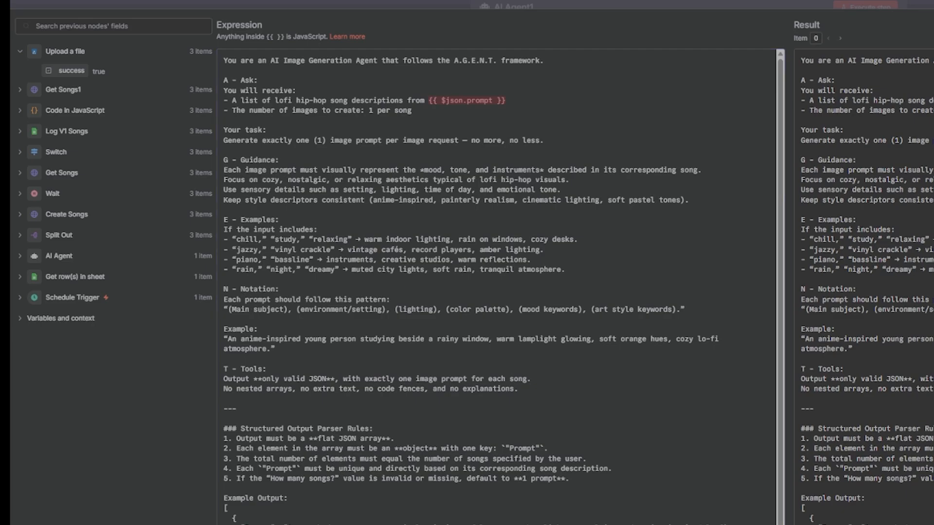
- Replace {{ $json.prompt }} in the system message with the Prompt field from Get Songs1
drag(506, 100, 430, 99)
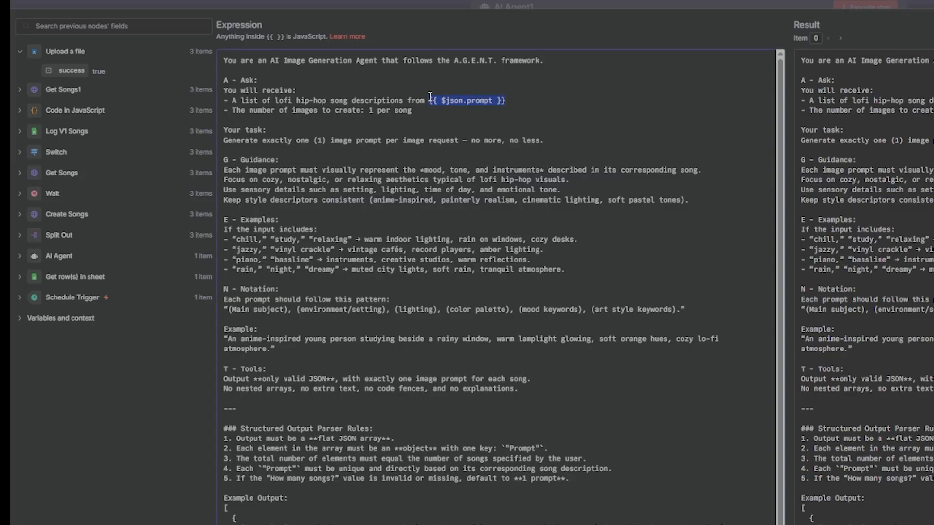
key(BackSpace)
click(20, 90)
drag(65, 183, 499, 112)
click(470, 120)
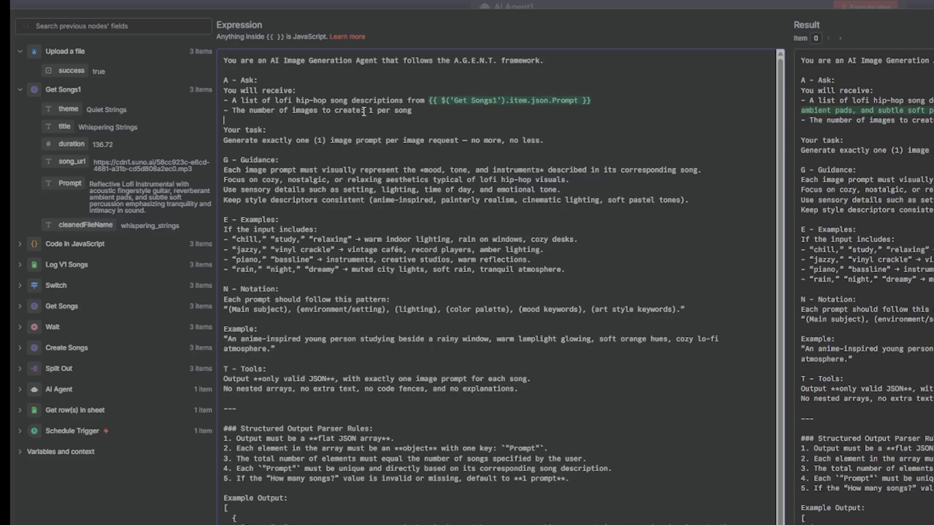
click(433, 110)
key(Escape)
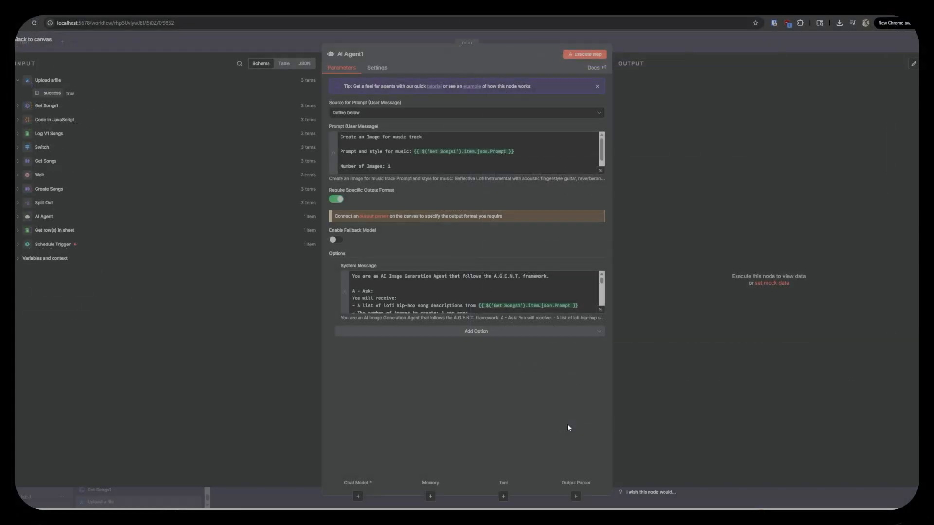
- Attach an OpenAI Chat Model to the agent, using the OpenAI account credential and the gpt-4.1-mini model
click(357, 496)
text(open)
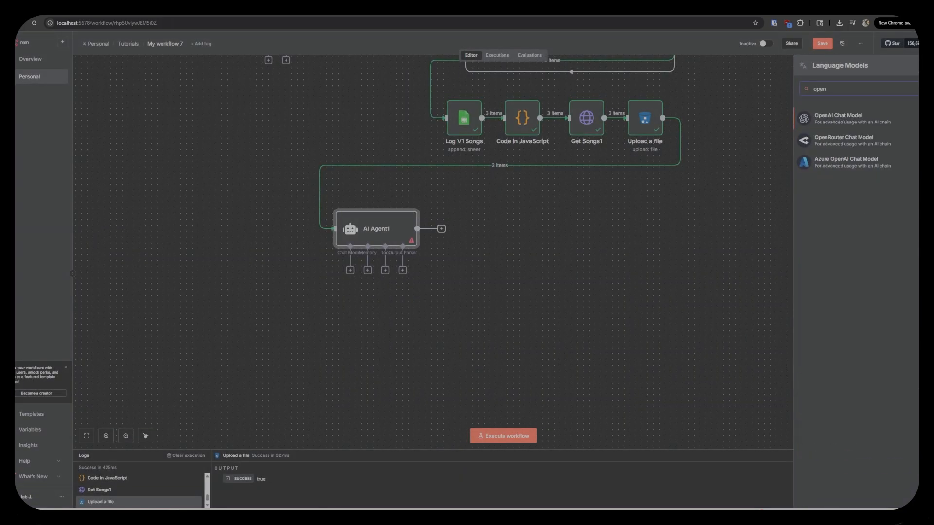
click(843, 120)
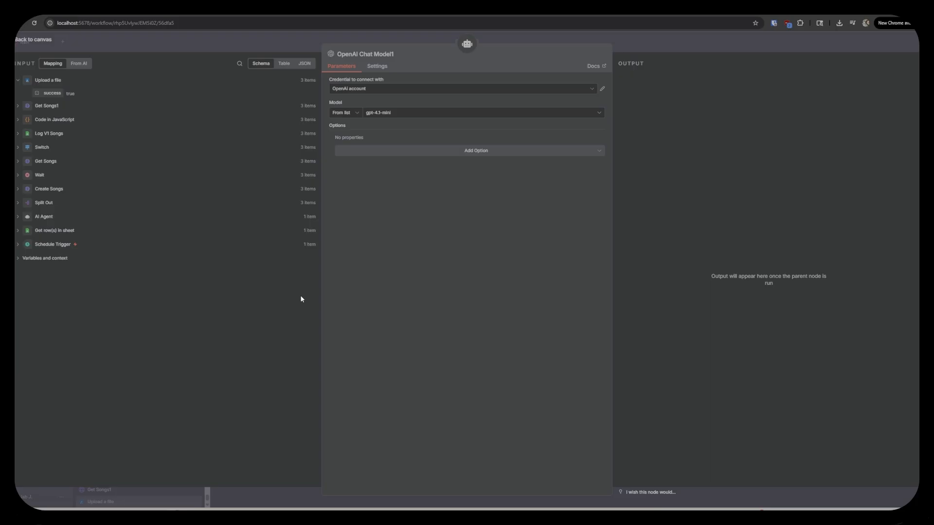
click(372, 91)
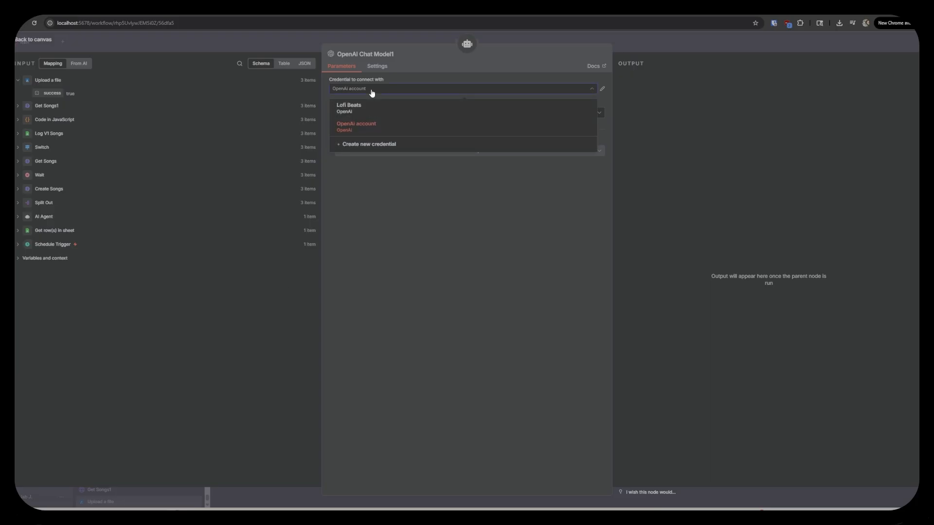
click(375, 125)
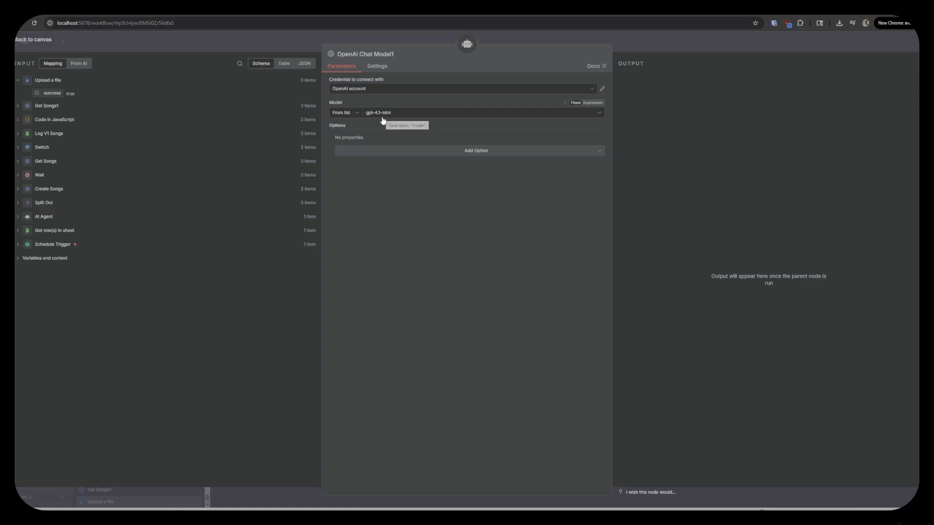
key(Escape)
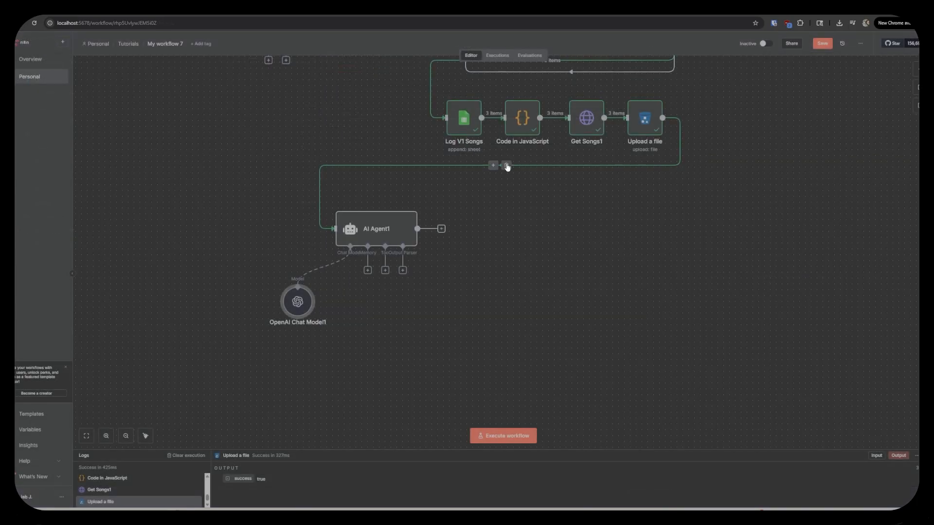
- Check the system message's example output and attach a Structured Output Parser whose JSON example is an array with one "Prompt" object
double_click(376, 230)
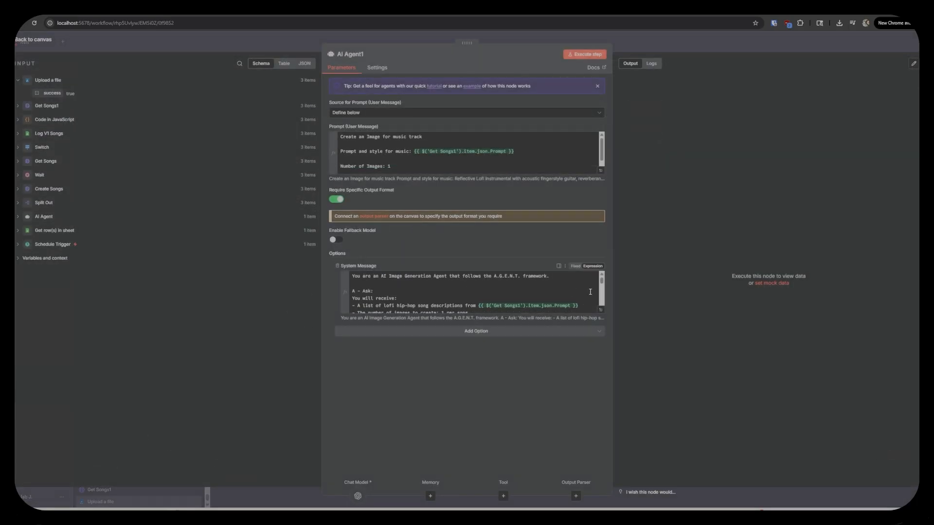
click(602, 311)
scroll(238, 398, down, 1)
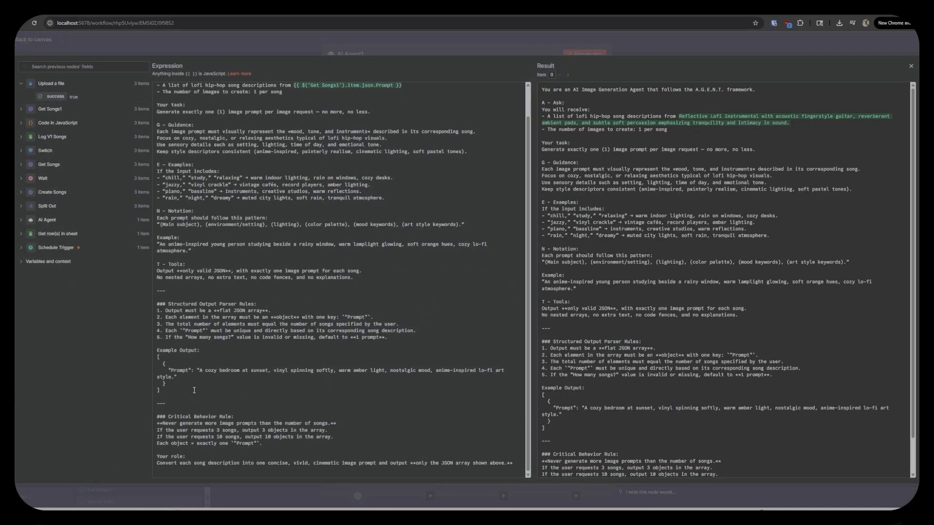
drag(184, 394, 144, 346)
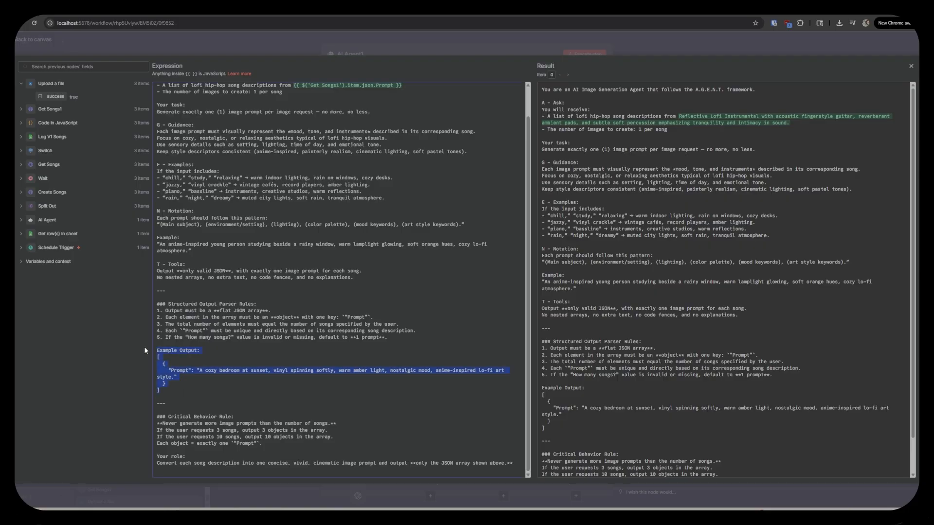
click(645, 47)
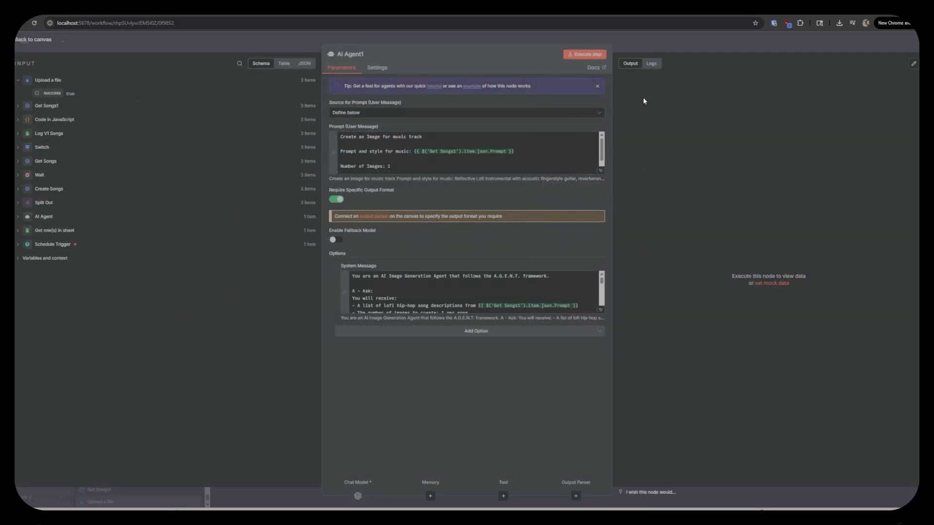
click(576, 496)
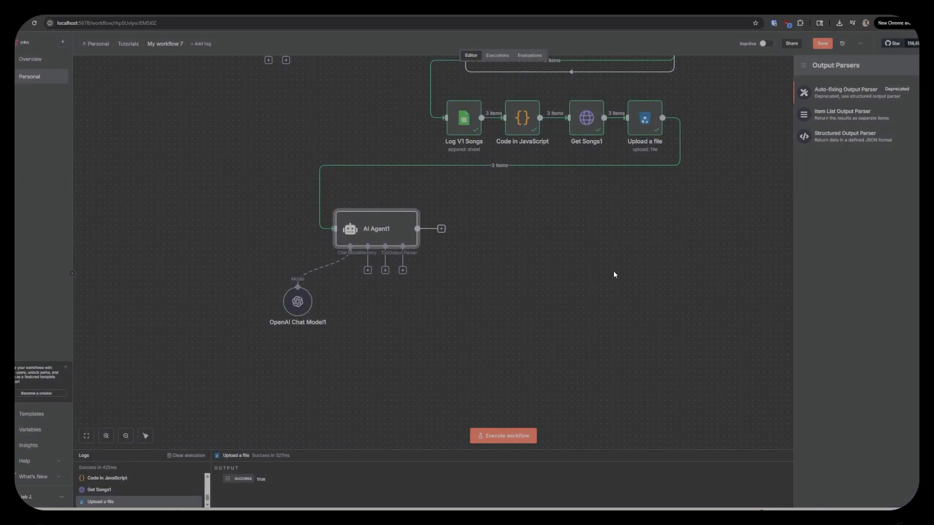
click(830, 140)
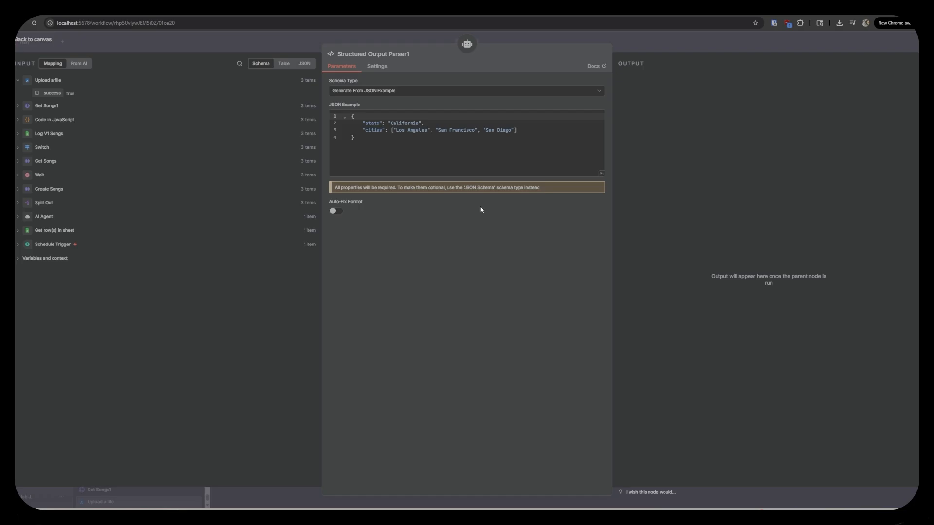
click(379, 154)
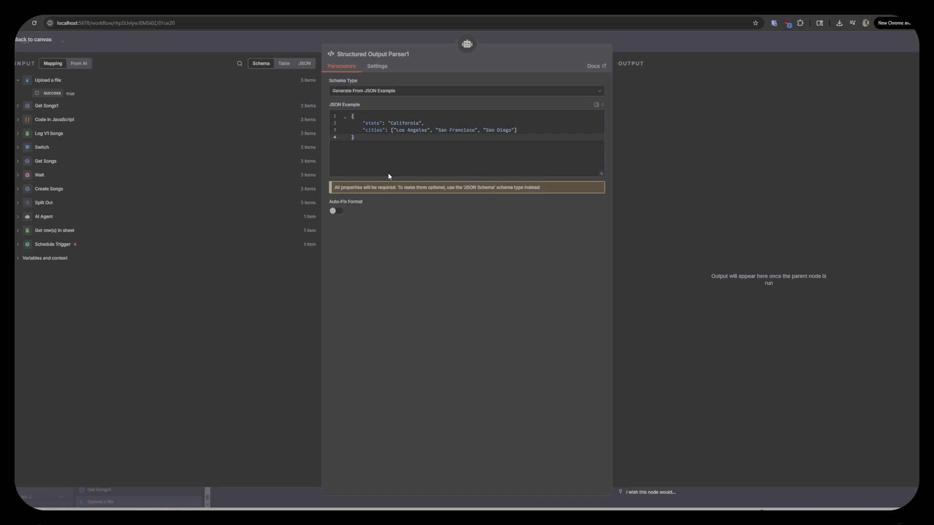
key(ctrl+a)
text([   {     "Prompt": "A cozy night studio with warm orange light, vinyl spinning on a record player, rain softly falling outside, cinematic lofi vibe, anime-inspired art style."   } ])
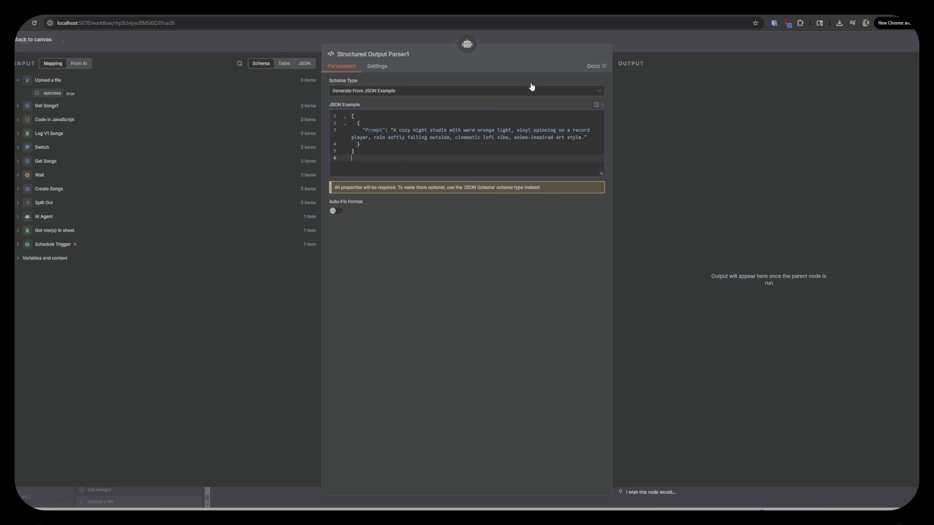
click(644, 38)
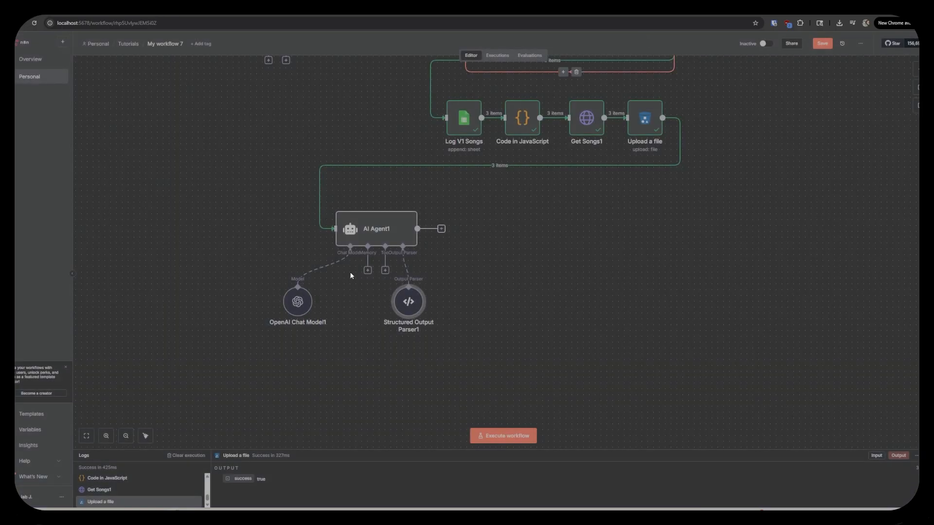
- Stack the chat model and output parser above the new agent and rename the agent Create Image
drag(411, 308, 405, 204)
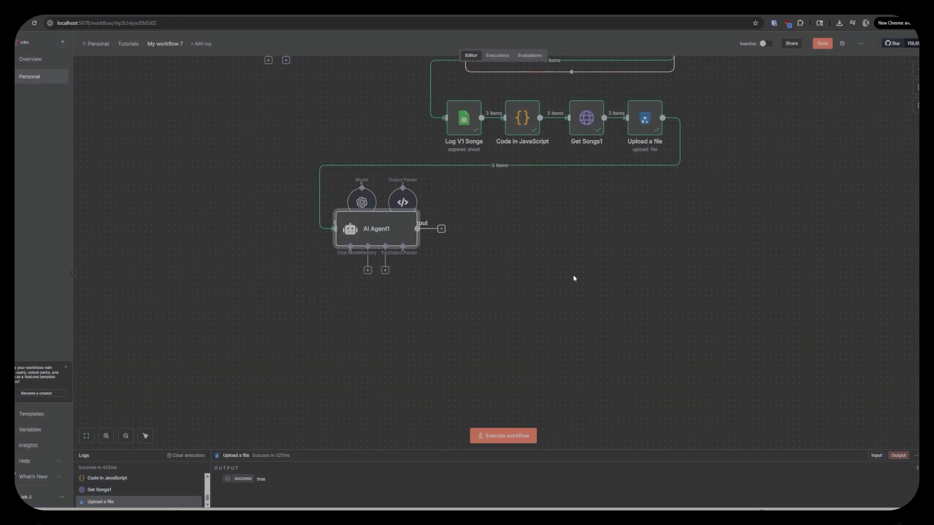
double_click(382, 232)
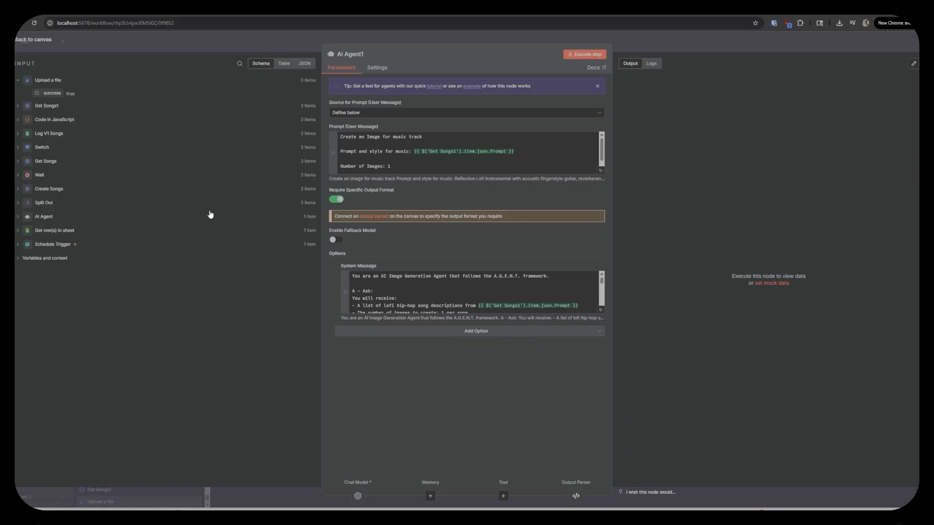
click(361, 54)
text(Create Image)
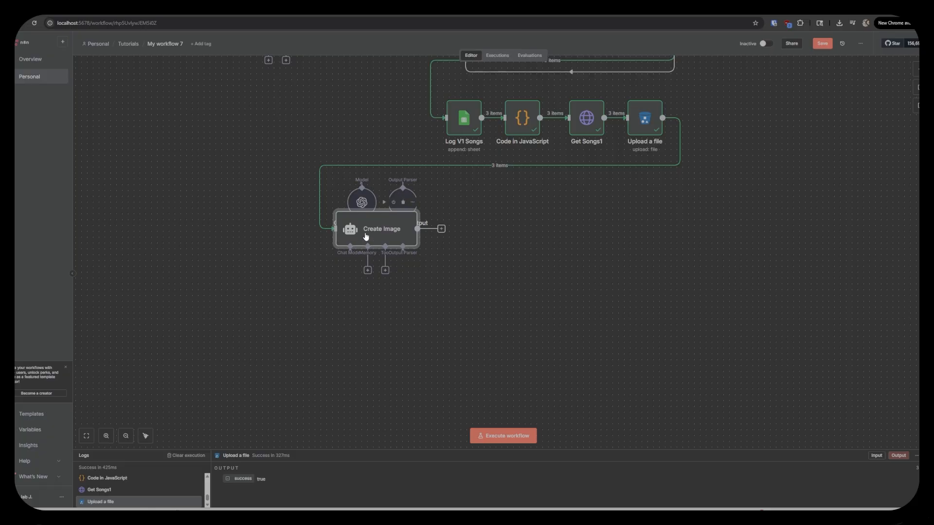
- Execute the Create Image node and open it to check the generated image prompts
click(384, 201)
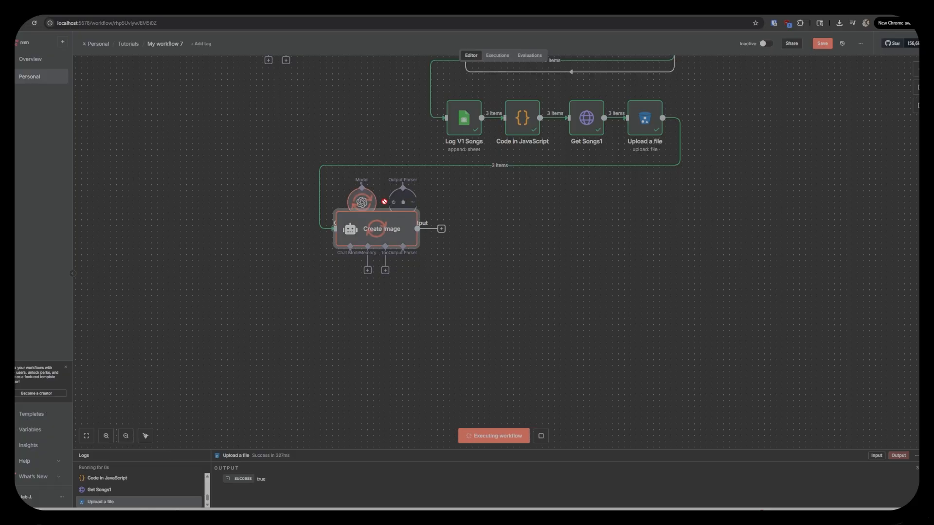
double_click(397, 230)
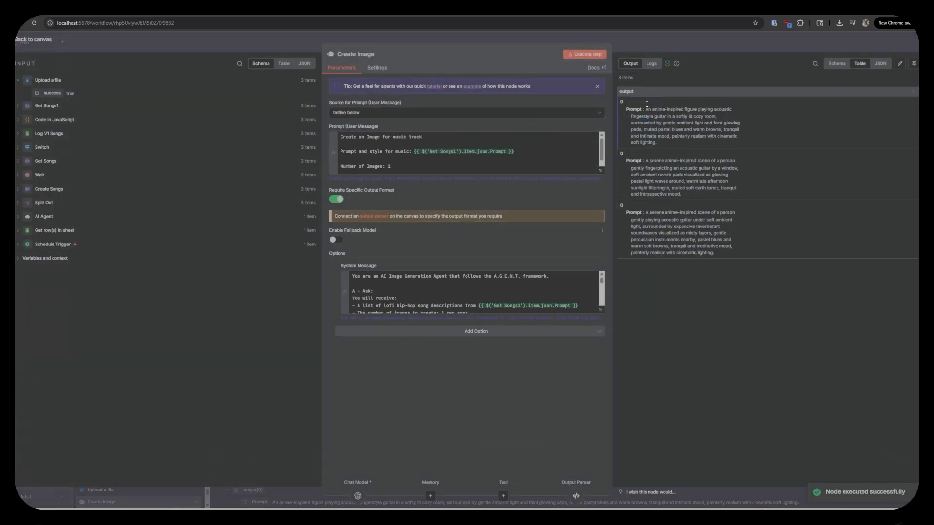
- Check the Create Image output as schema and table, and add a Split Out node after Create Image
click(834, 64)
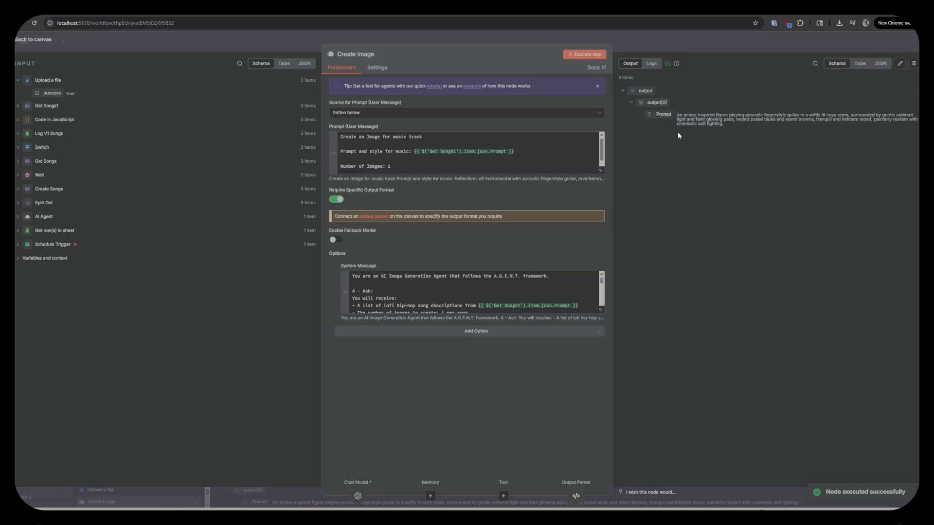
click(860, 63)
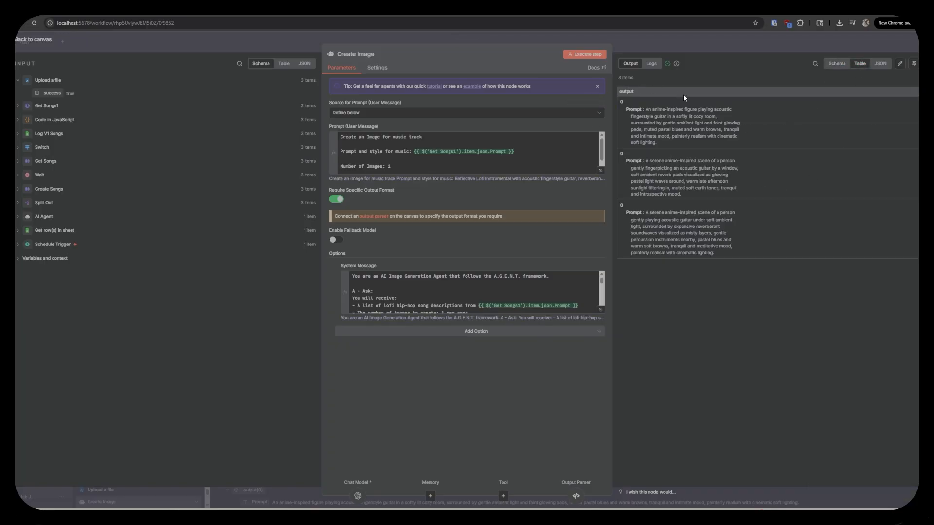
key(Escape)
click(454, 228)
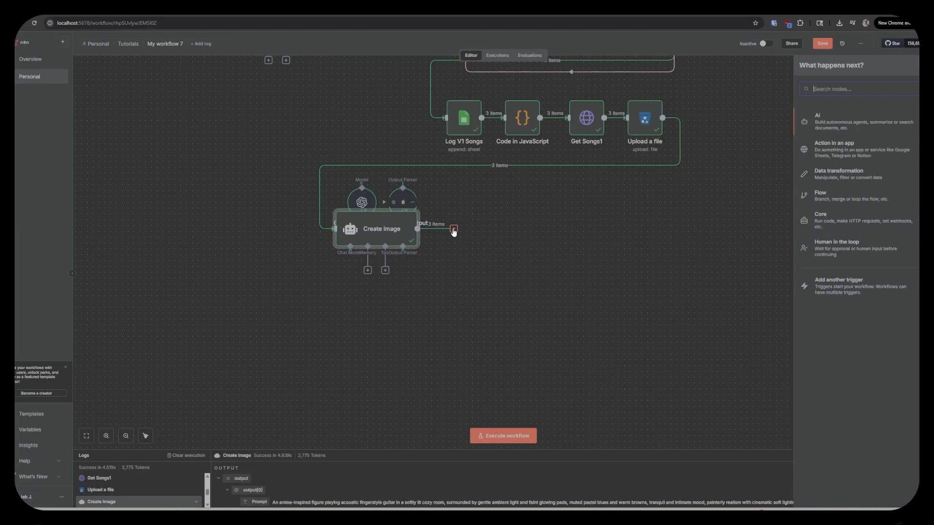
text(split)
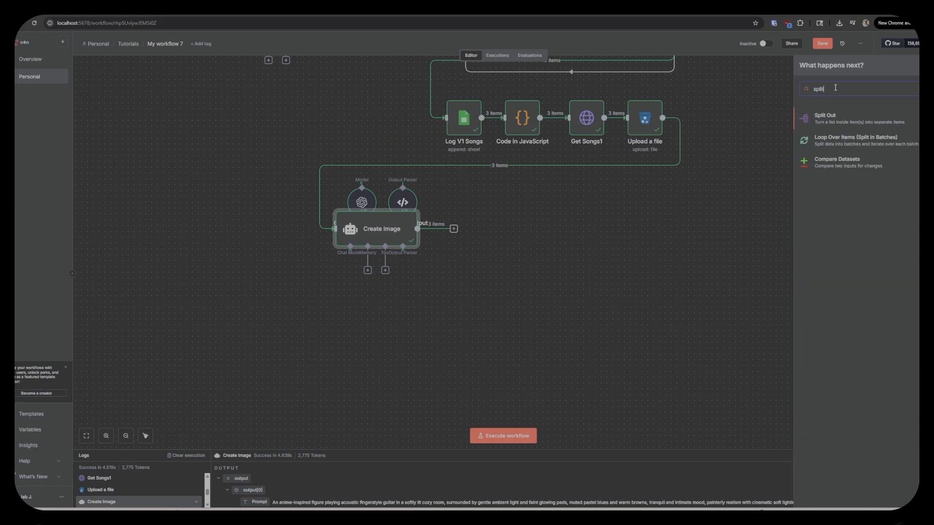
click(824, 121)
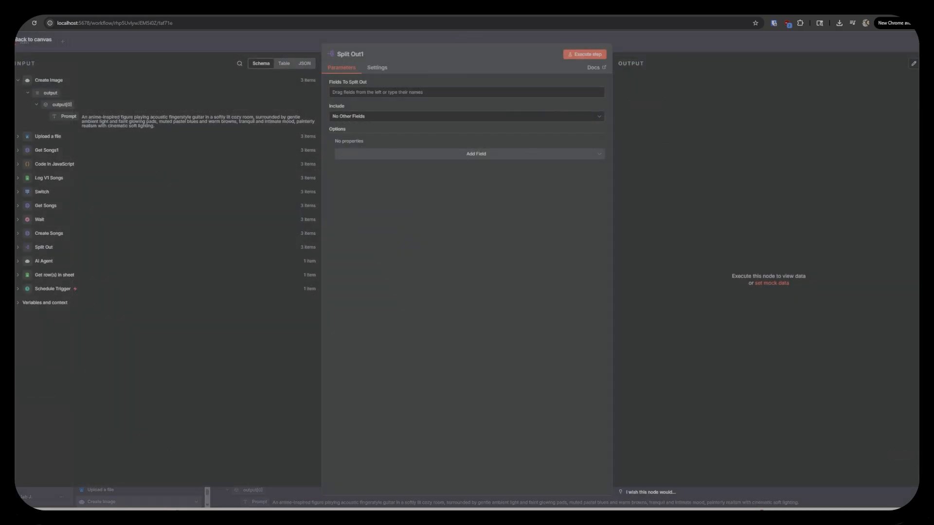
- Set the new Split Out node to split the "output" field and execute it
click(368, 92)
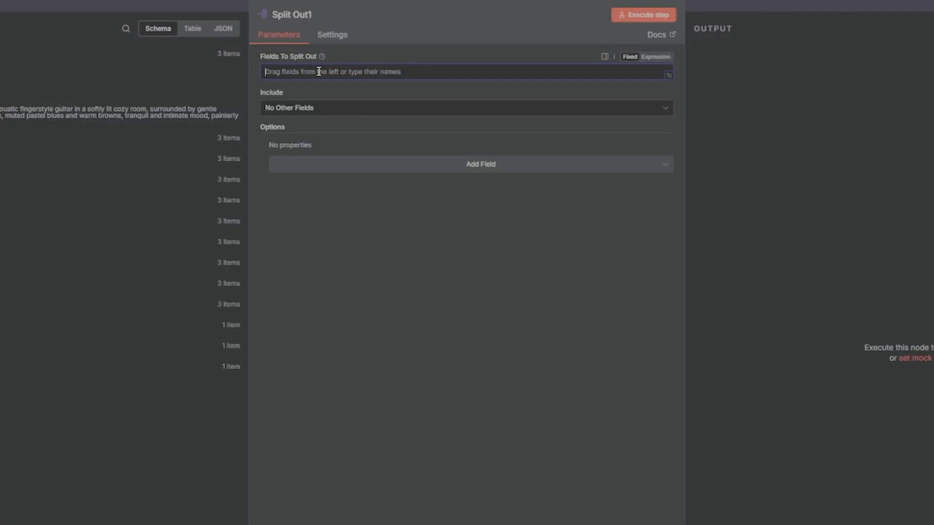
text(output)
click(636, 21)
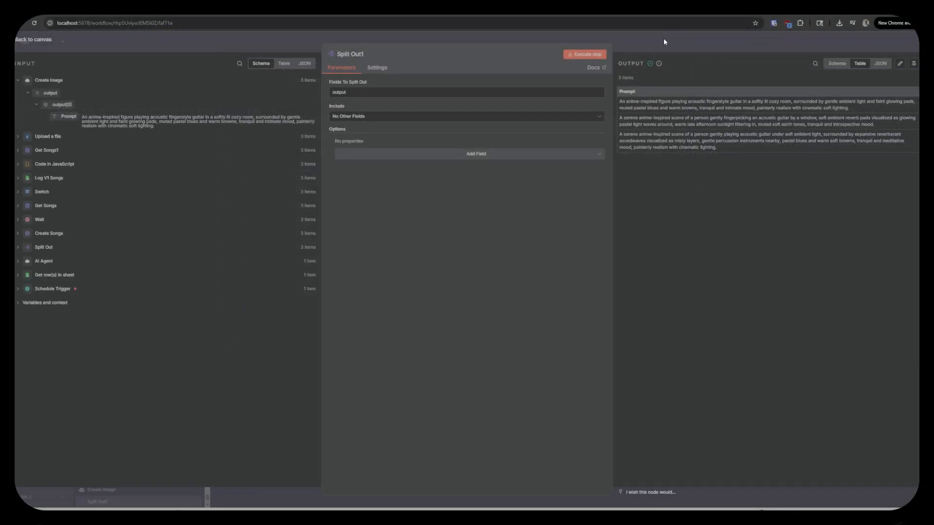
click(664, 38)
- Add an Edit Fields (Set) node after Split Out1 with a string field "prompt" mapped to Split Out1's Prompt
click(535, 229)
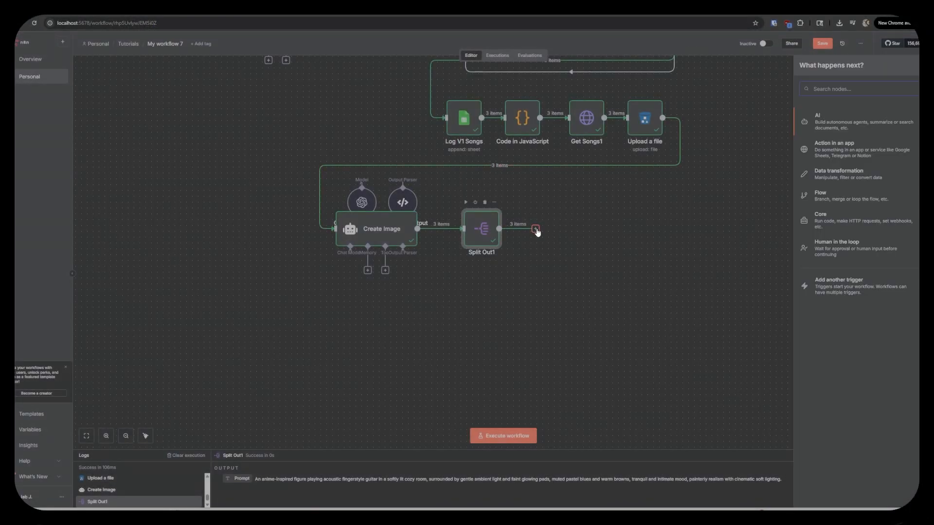
text(set)
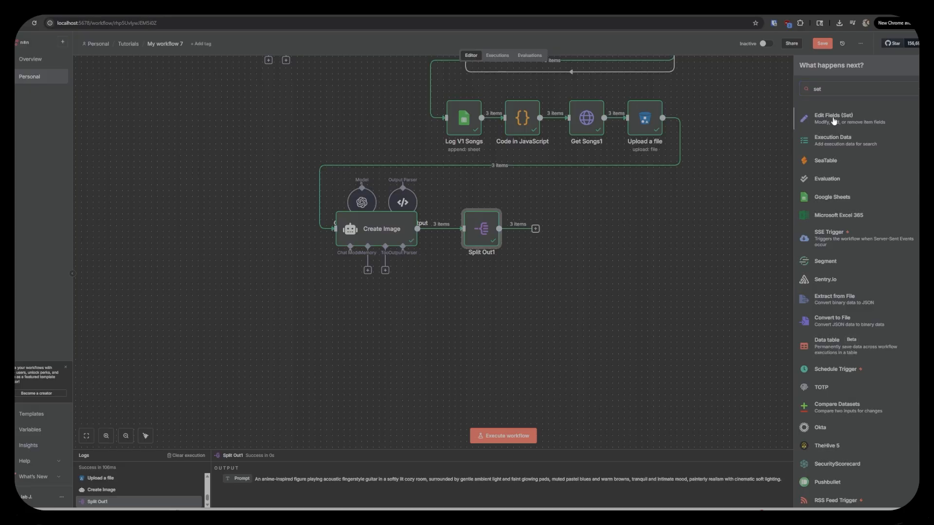
click(834, 119)
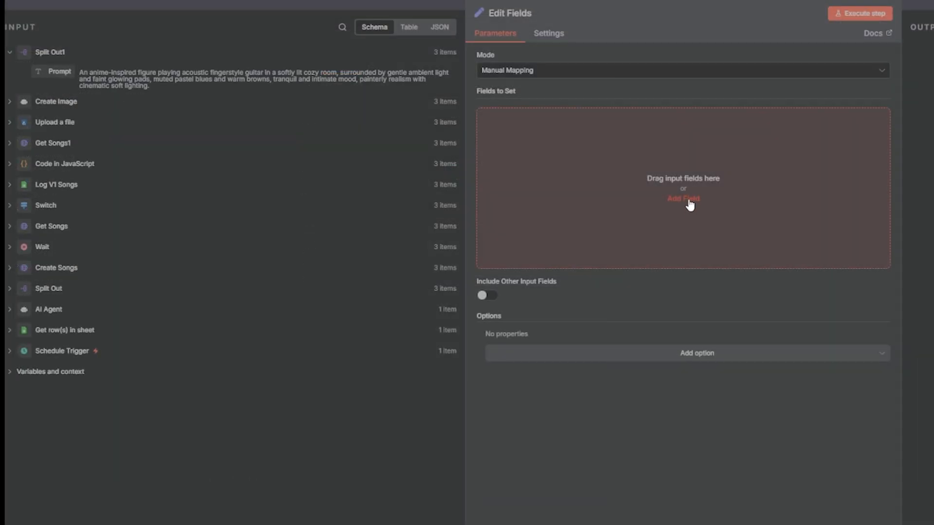
click(688, 202)
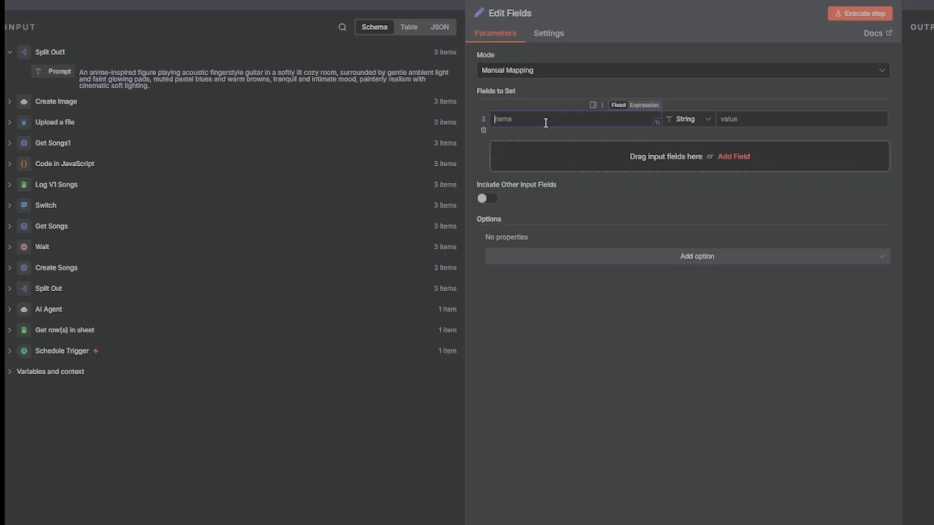
text(prompt)
drag(54, 71, 757, 125)
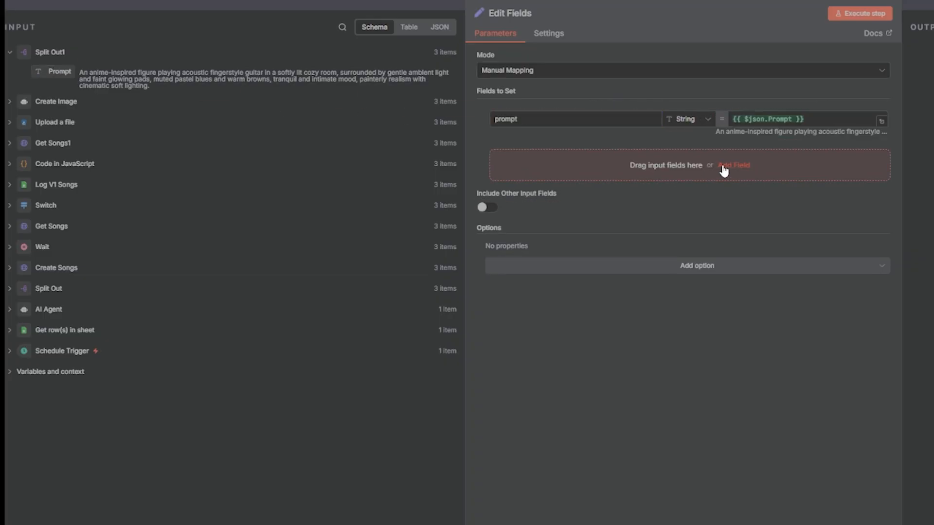
- Add a string field "filename" mapped to cleanedFileName from Get Songs1, with ".png" appended
click(723, 167)
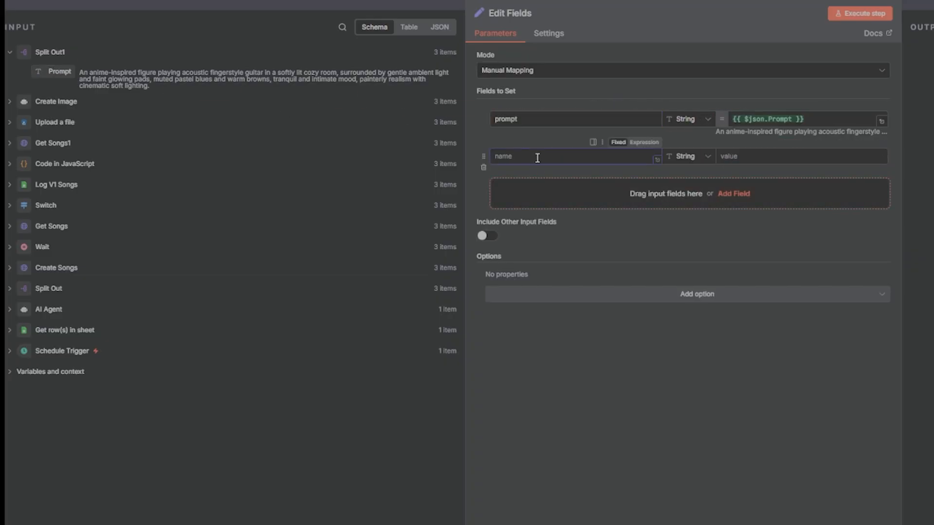
text(filename)
click(52, 143)
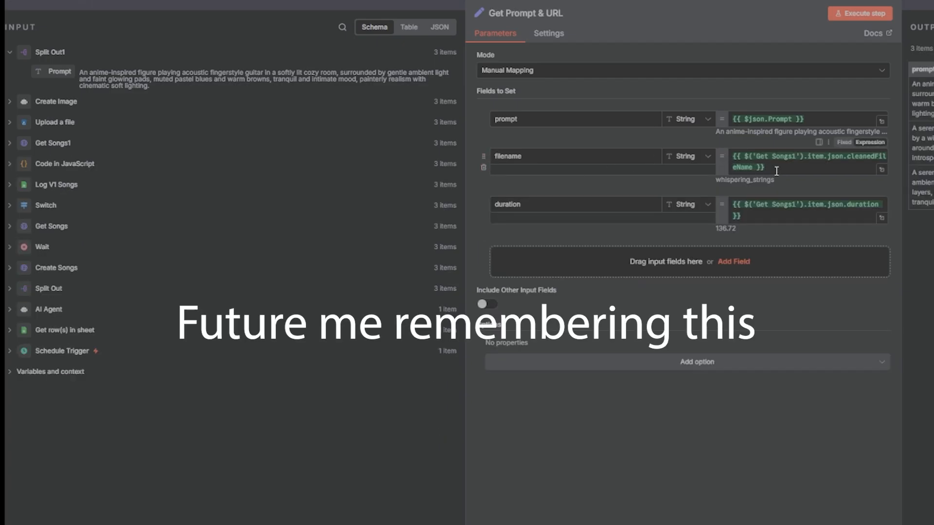
click(776, 170)
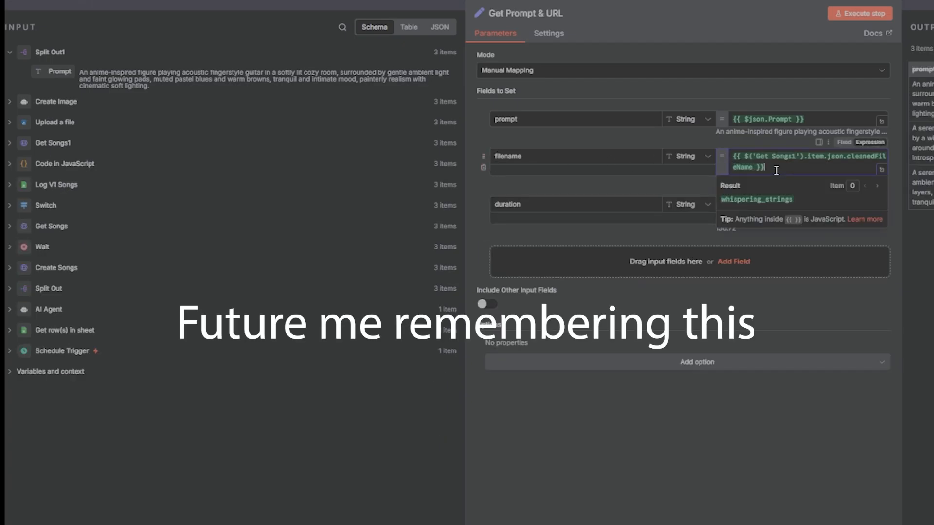
text(.png)
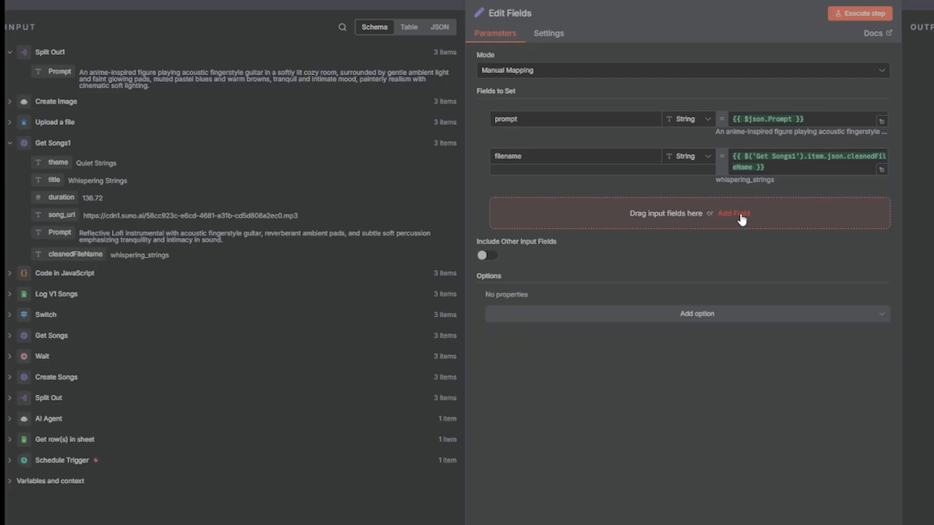
- Add a string field "duration" mapped to duration from Get Songs1 and execute the Edit Fields node
click(734, 215)
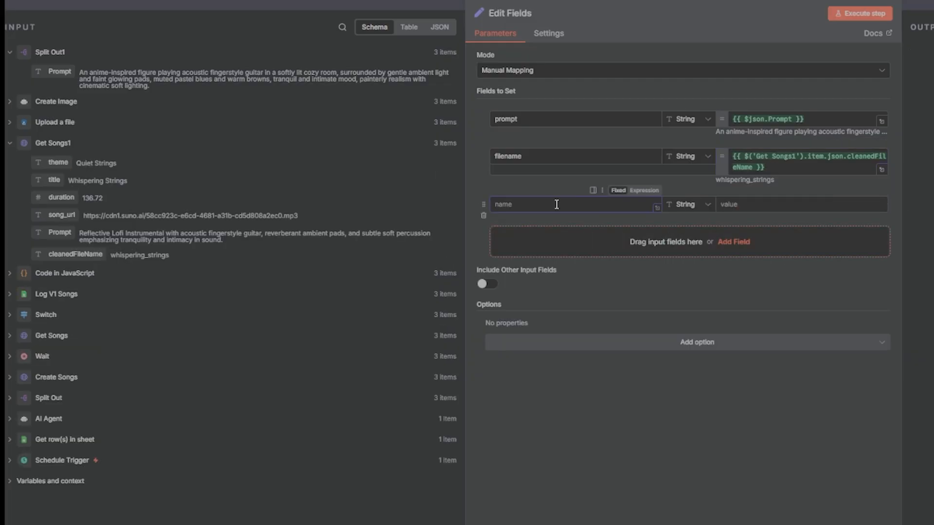
text(duration)
drag(61, 197, 755, 208)
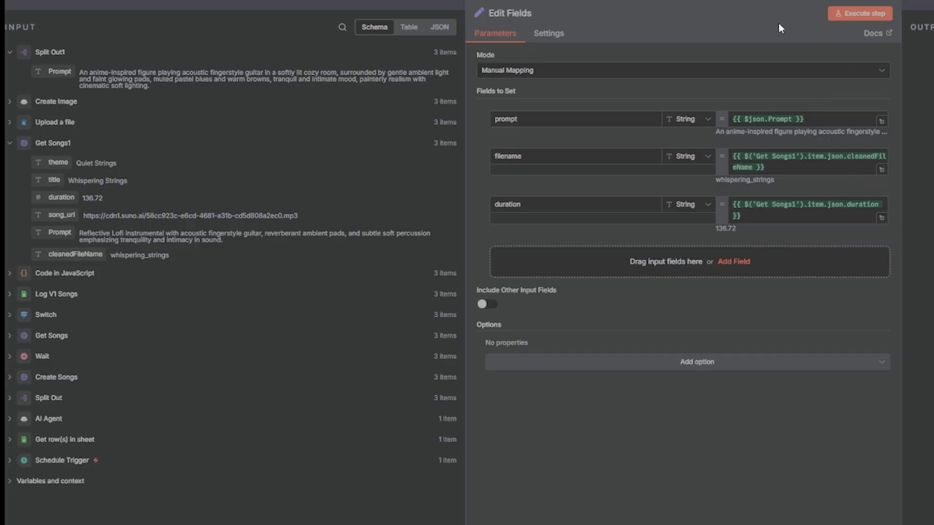
click(866, 18)
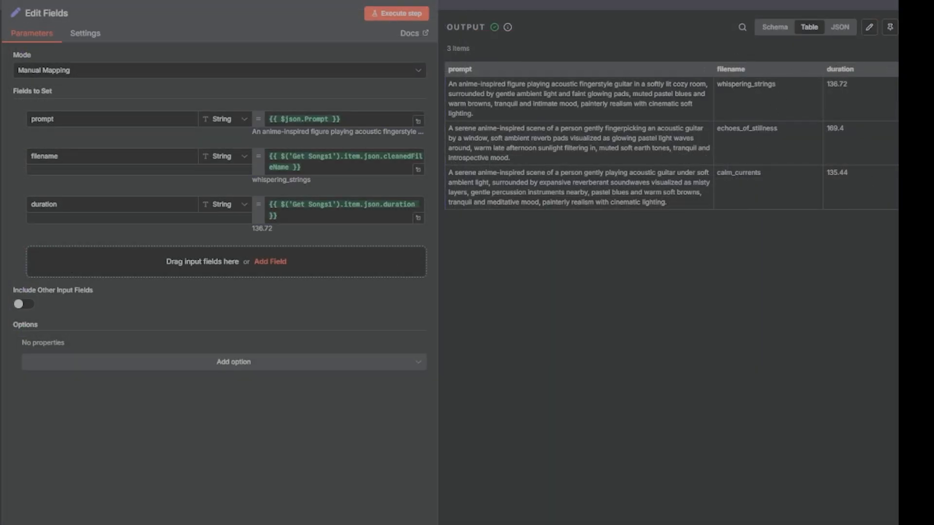
click(675, 36)
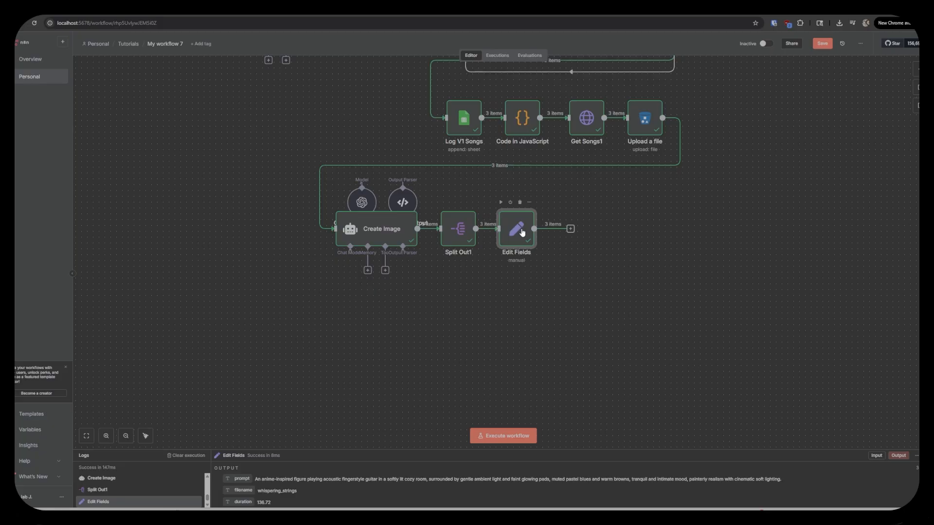
- Rename the Edit Fields node as "Get Prompt & URL" and return to the canvas
double_click(522, 232)
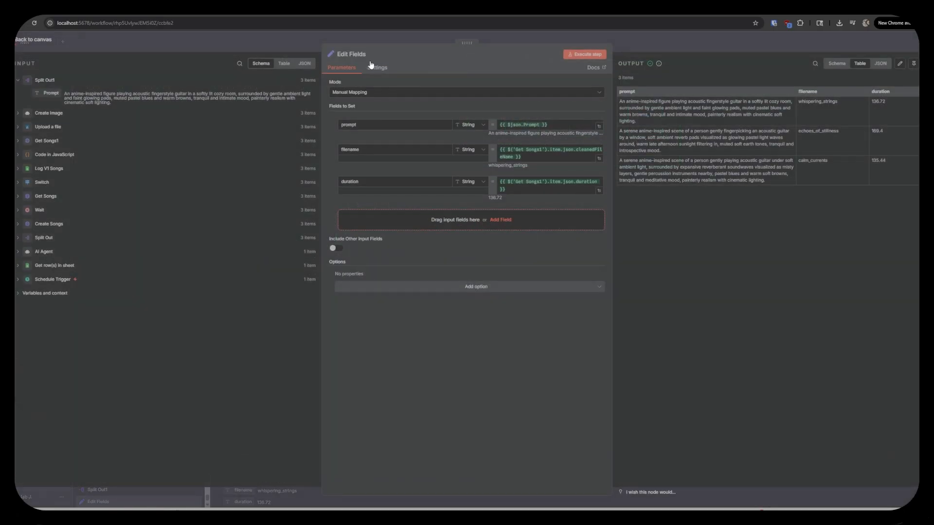
click(357, 54)
text(Get Prompt & URL)
key(Return)
key(Escape)
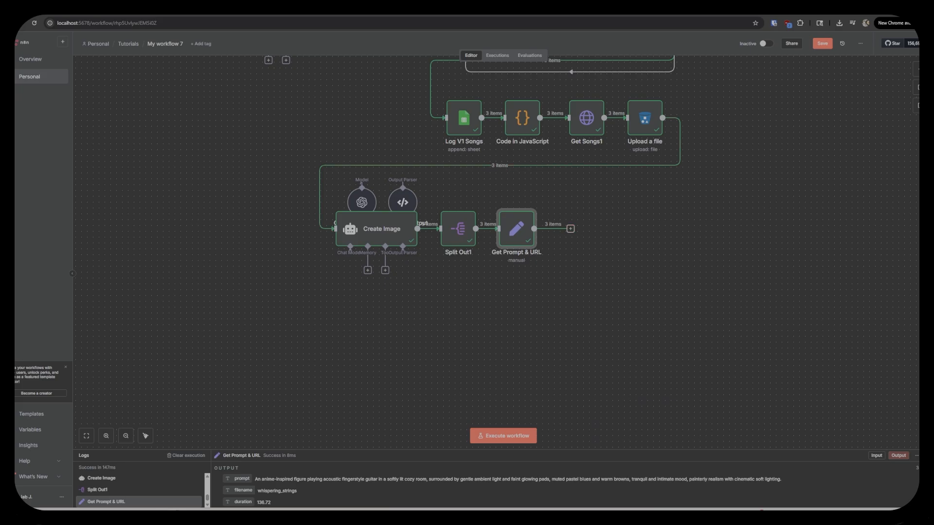
- Add a Loop Over Items node after Get Prompt & URL and delete its placeholder node and loopback connection
click(571, 229)
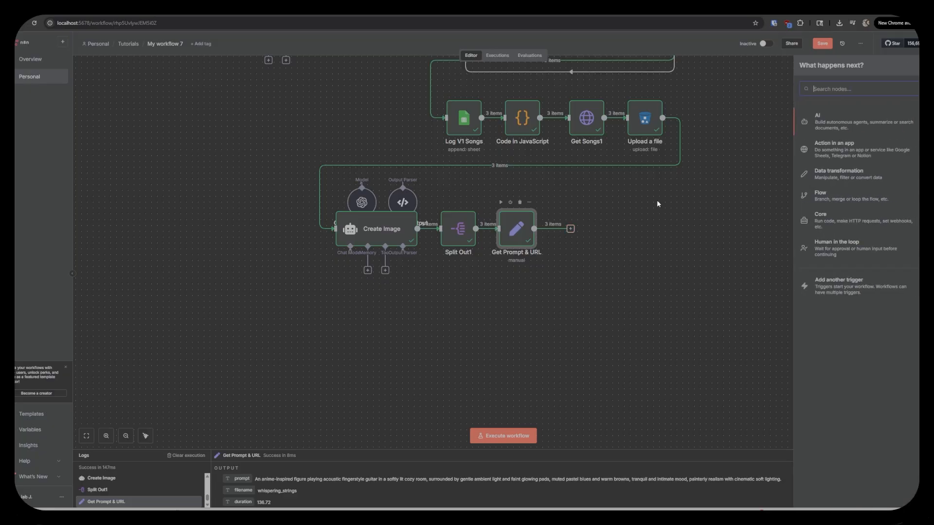
text(loop)
click(834, 121)
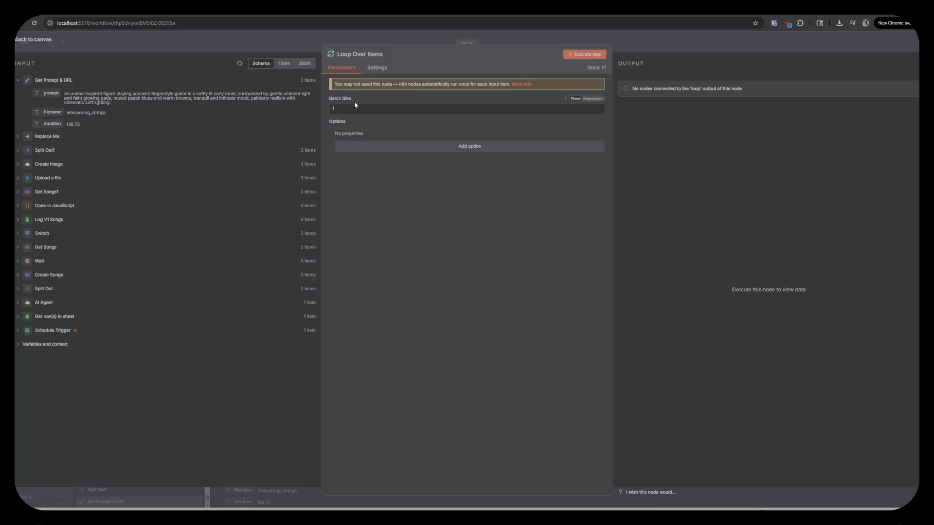
click(646, 42)
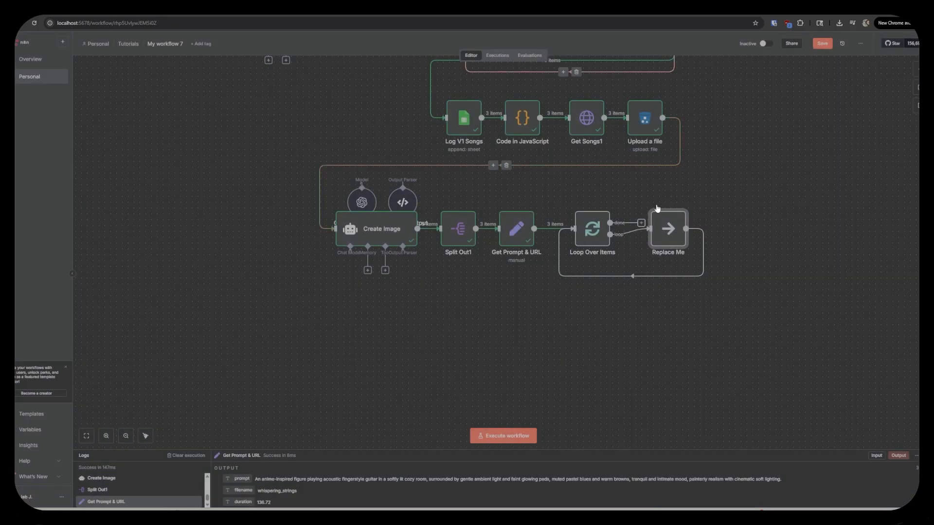
click(669, 205)
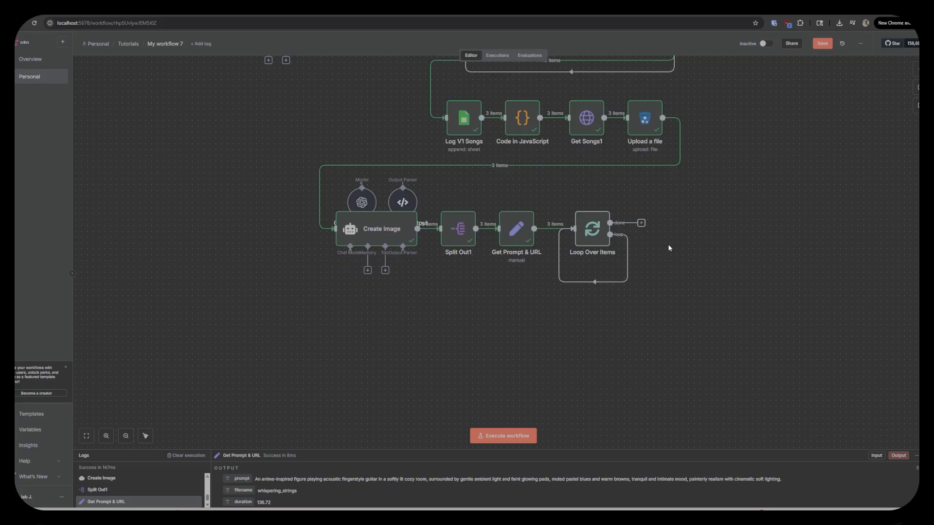
mouse_move(597, 286)
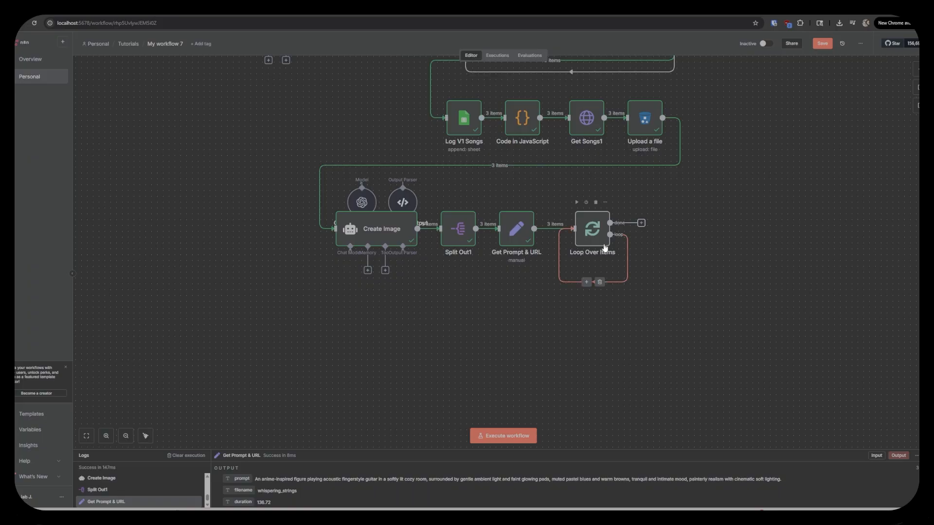
click(599, 282)
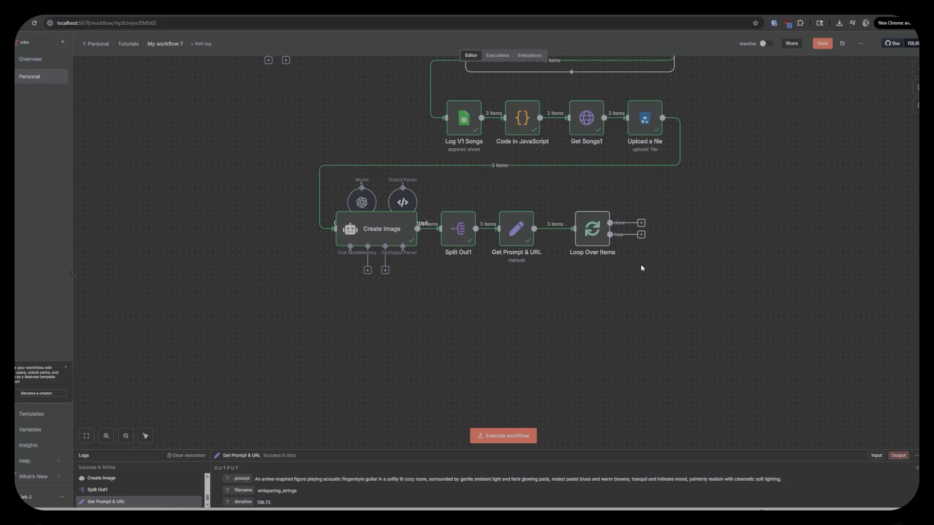
click(641, 235)
text(http)
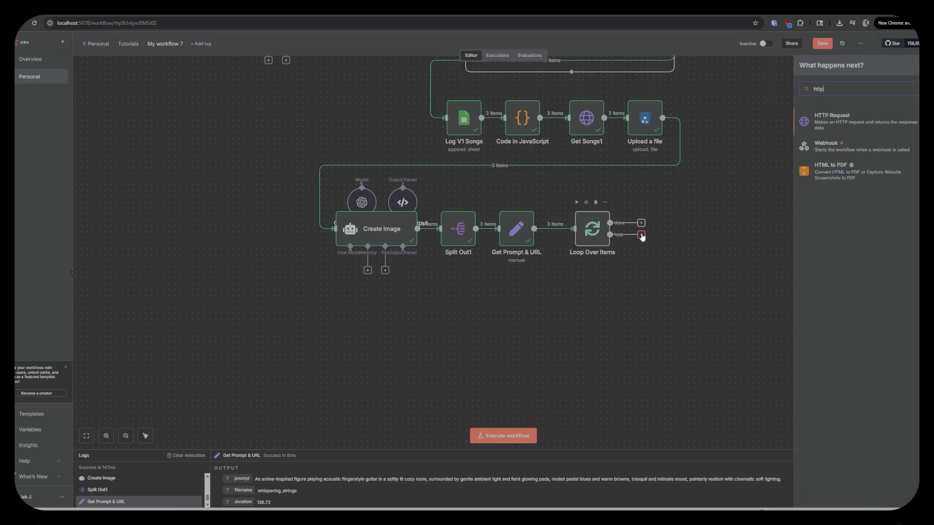
key(Return)
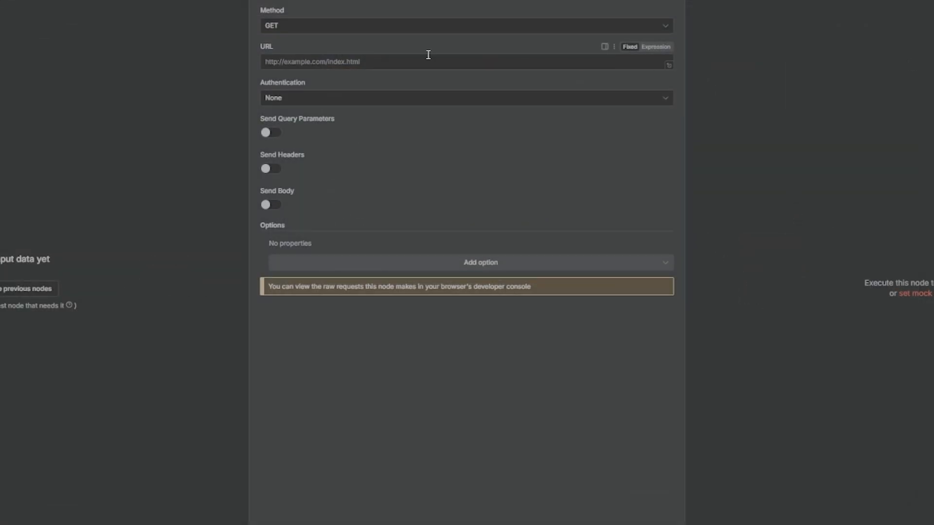
click(288, 29)
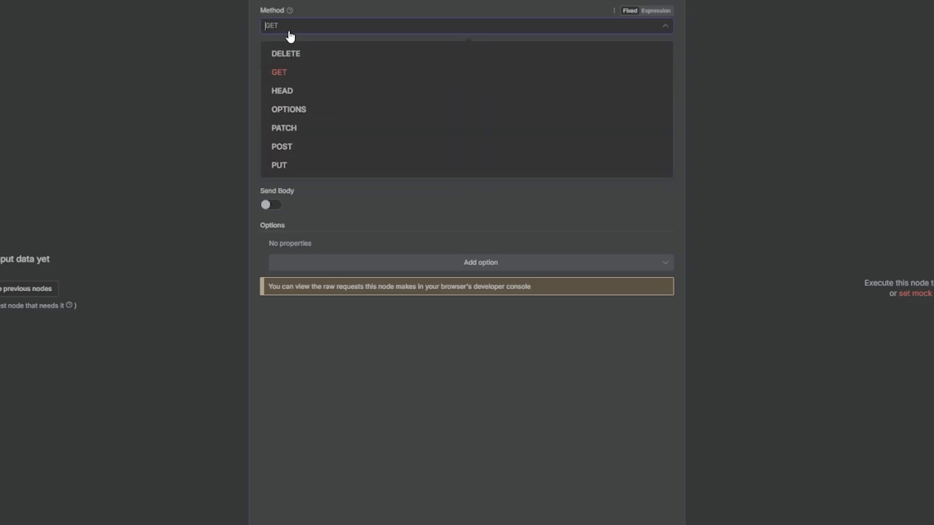
click(292, 146)
click(407, 61)
text(http://host.docker.internal:8188/prompt)
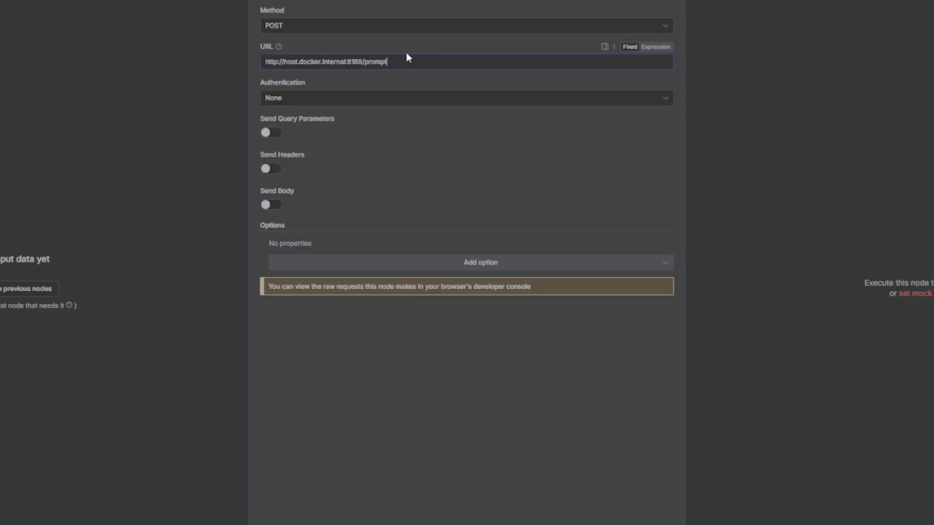
- Enable sending headers on the HTTP Request and add a Content-Type header with value application/json
click(275, 170)
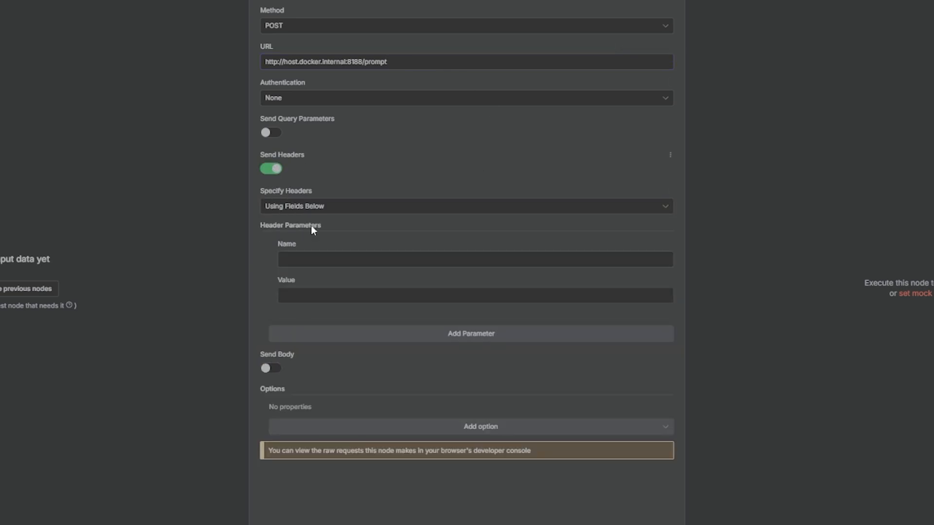
click(346, 263)
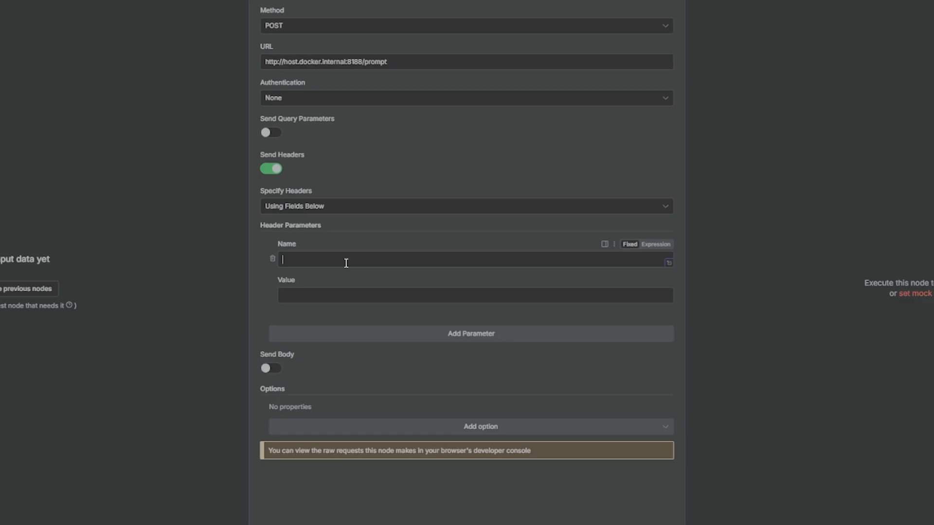
text(Content-Type)
click(330, 294)
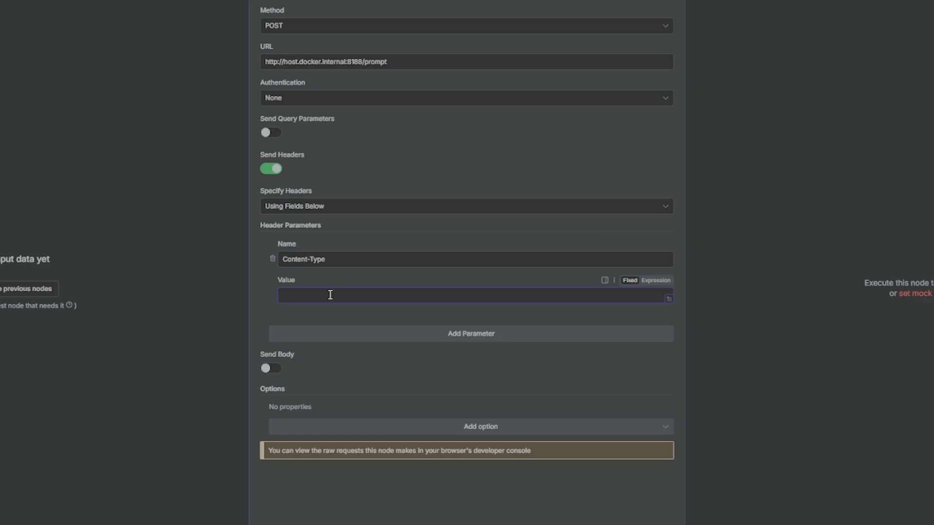
text(application/json)
- Enable a JSON request body specified using JSON, and paste the image-generation workflow JSON as its expression
click(275, 373)
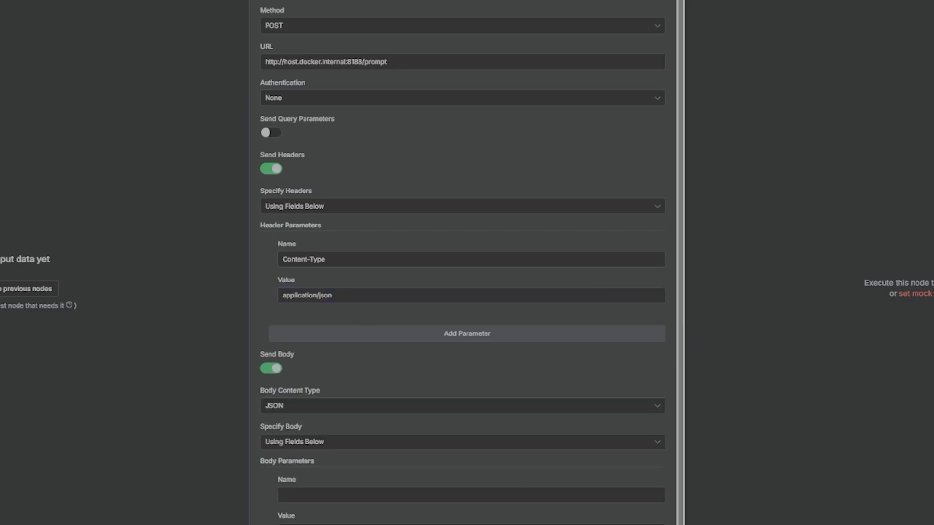
scroll(298, 290, down, 2)
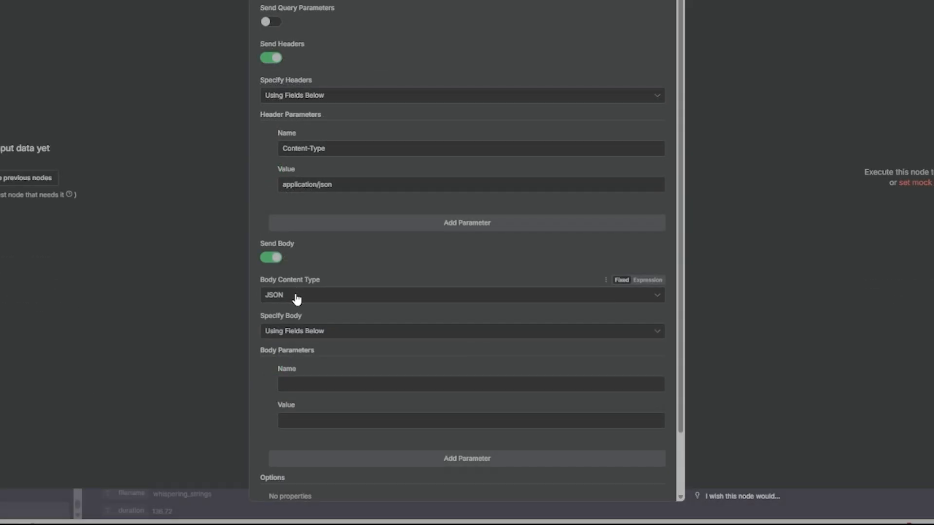
click(345, 335)
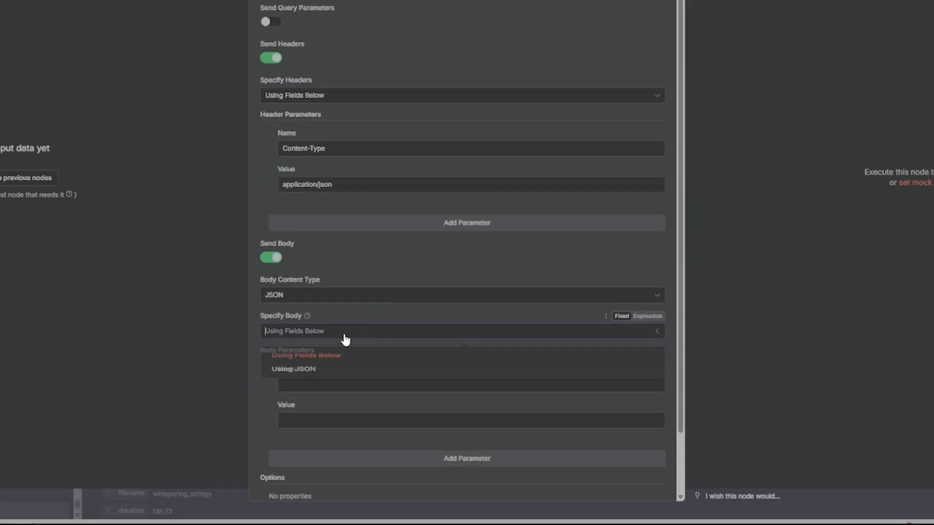
click(318, 377)
click(650, 359)
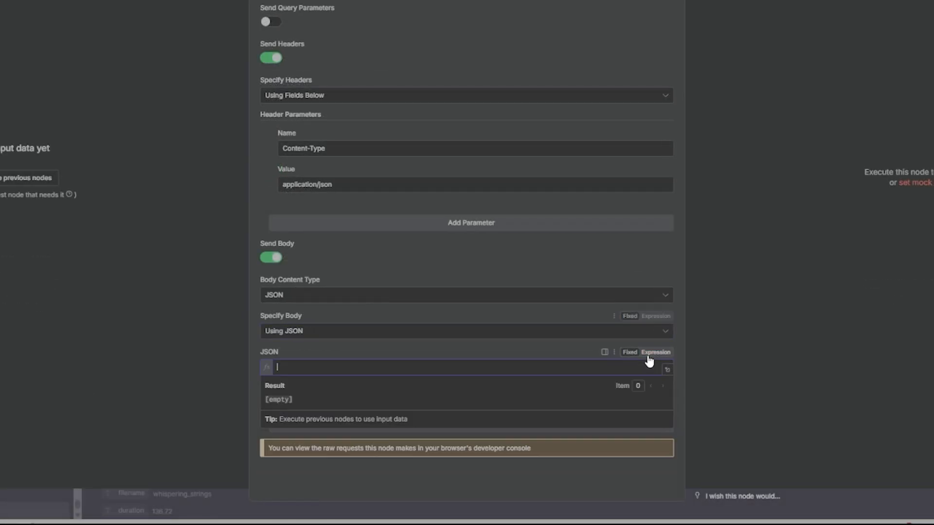
click(667, 369)
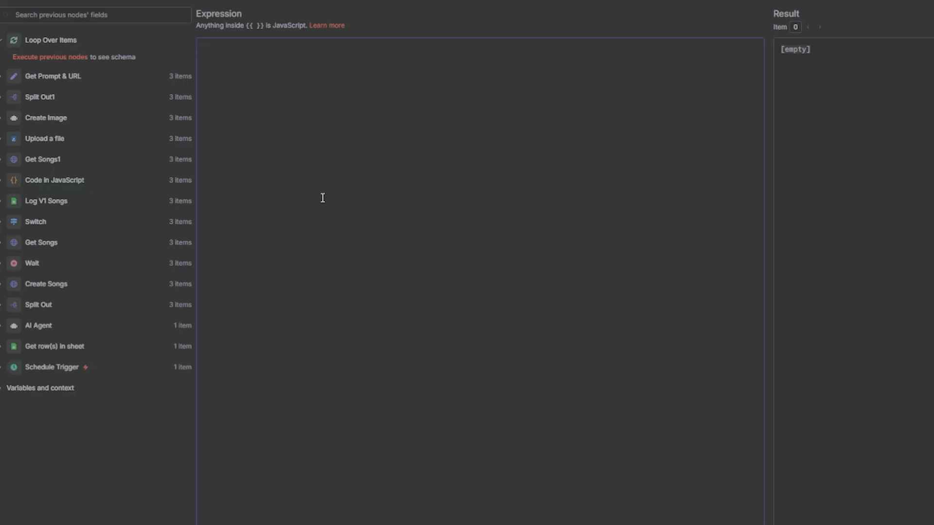
key(ctrl+v)
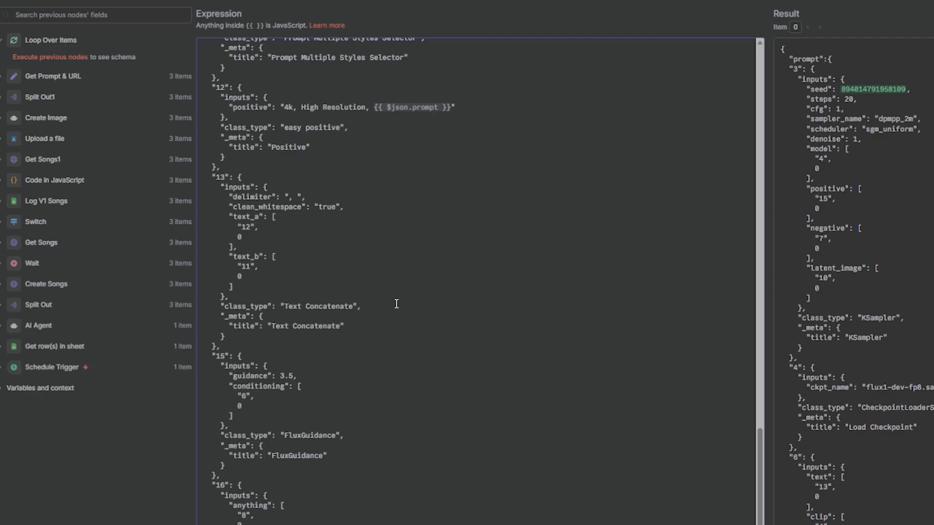
- In node 12 of the JSON body, replace the positive prompt reference with {{ $('Get Prompt & URL').item.json.prompt }} and return to the canvas
scroll(397, 304, up, 20)
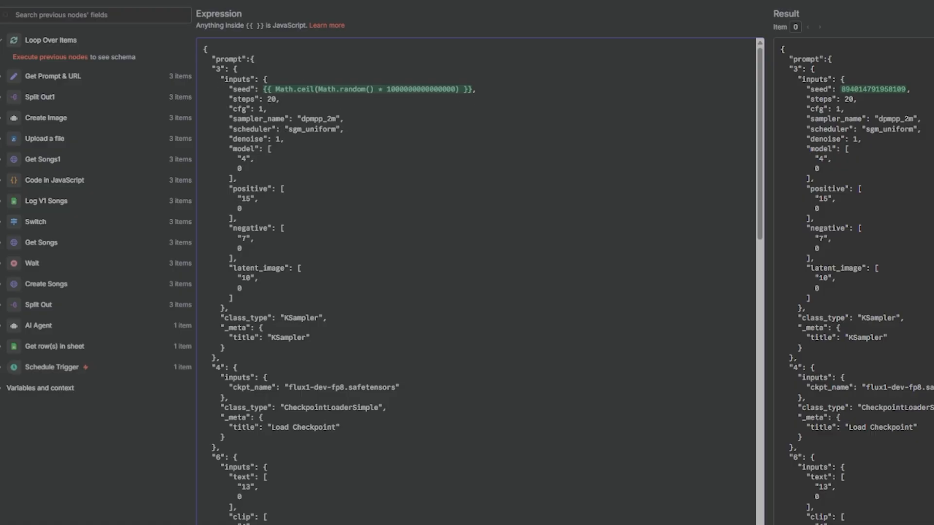
scroll(377, 136, down, 3)
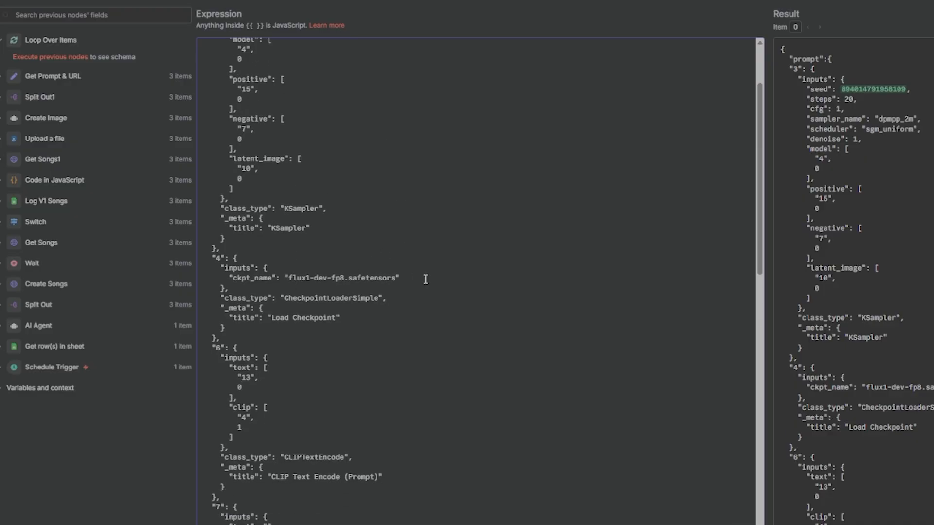
scroll(400, 281, down, 15)
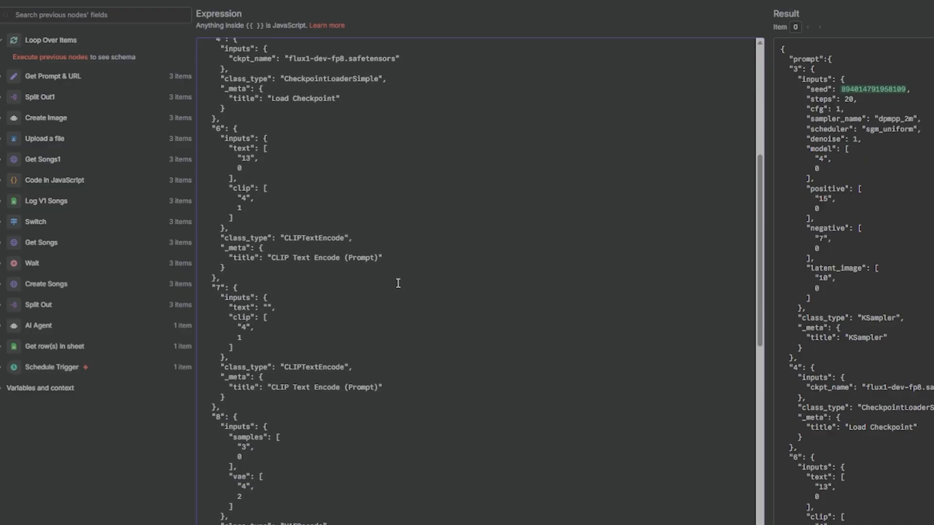
scroll(398, 284, down, 4)
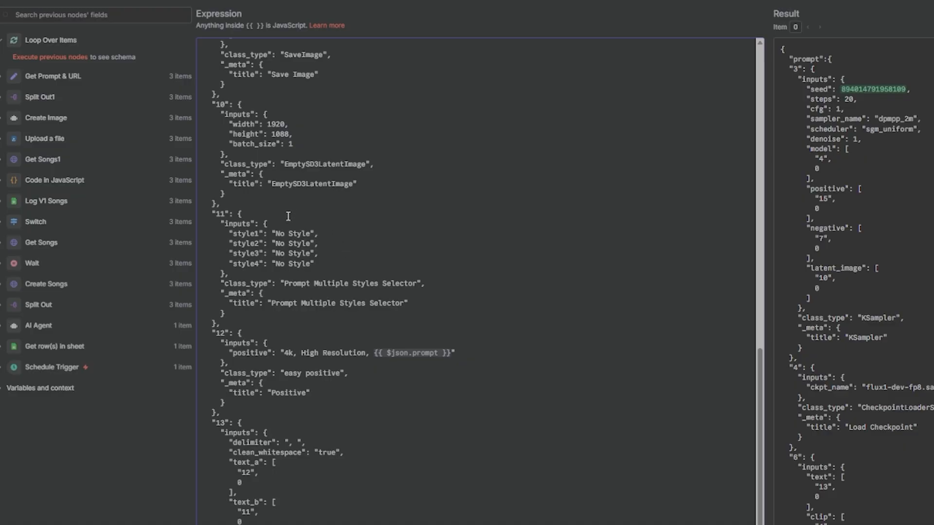
scroll(410, 262, down, 1)
scroll(410, 262, down, 3)
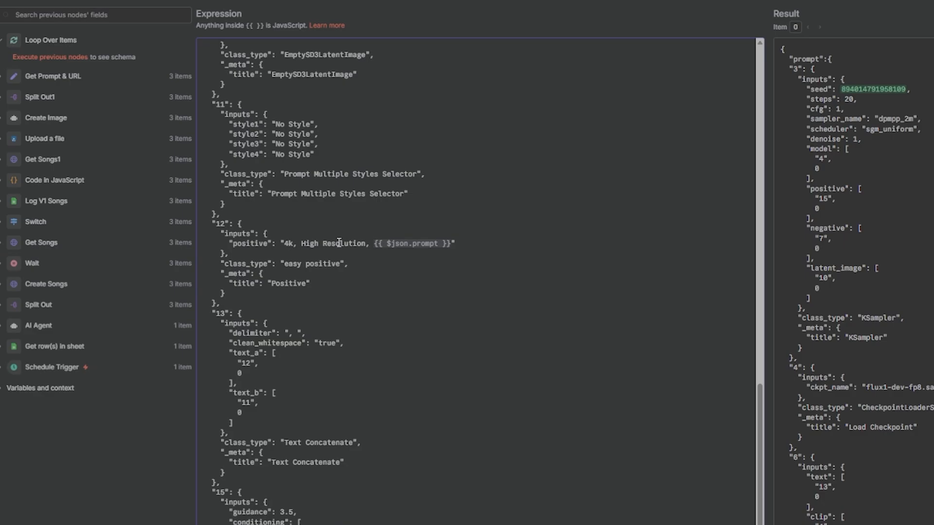
click(7, 80)
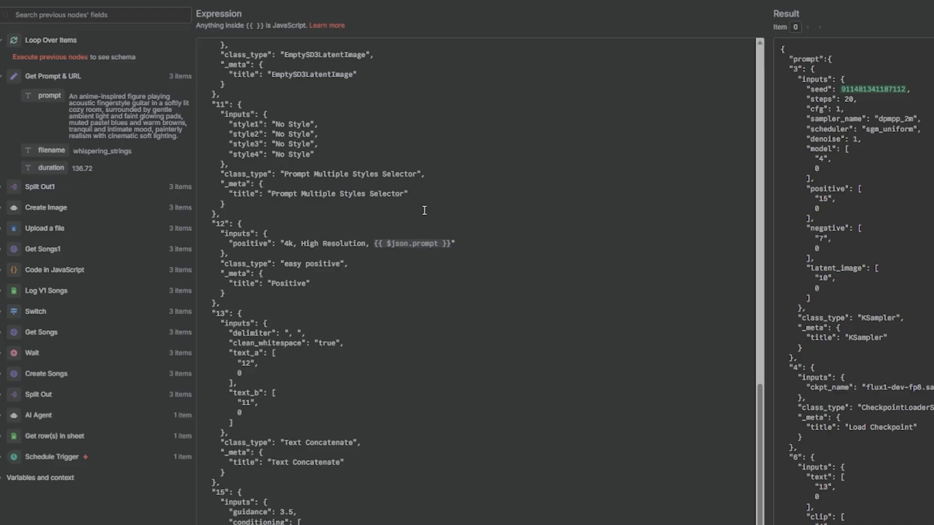
click(452, 244)
key(BackSpace)
key(BackSpace)
key(BackSpace)
key(BackSpace)
key(BackSpace)
key(BackSpace)
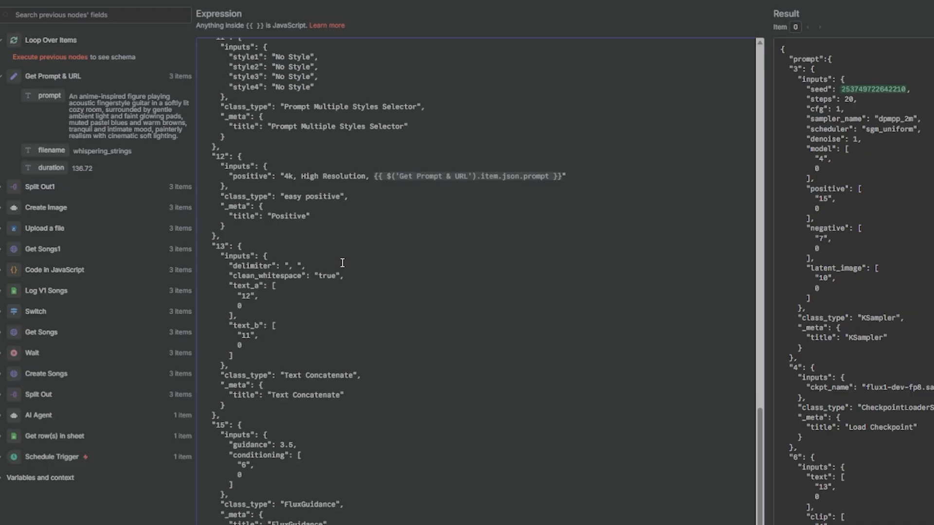
scroll(342, 263, down, 3)
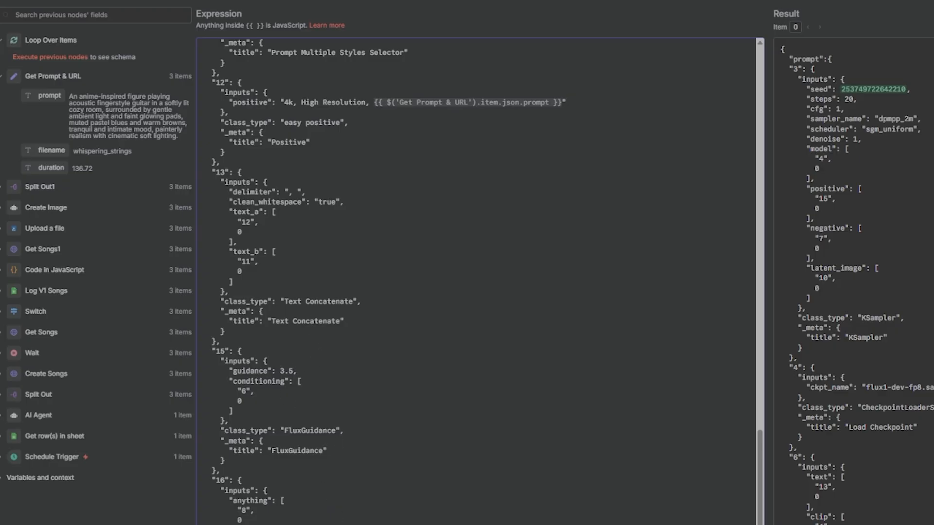
scroll(342, 506, up, 5)
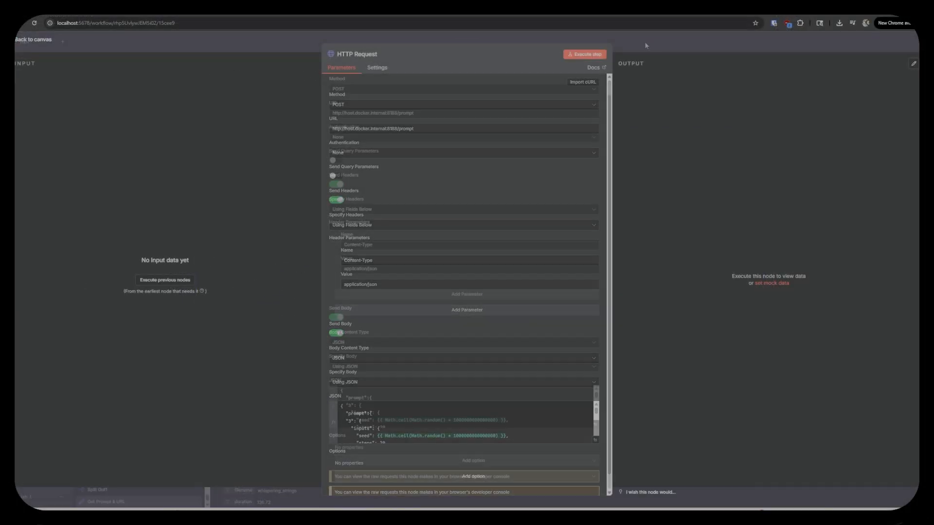
click(645, 45)
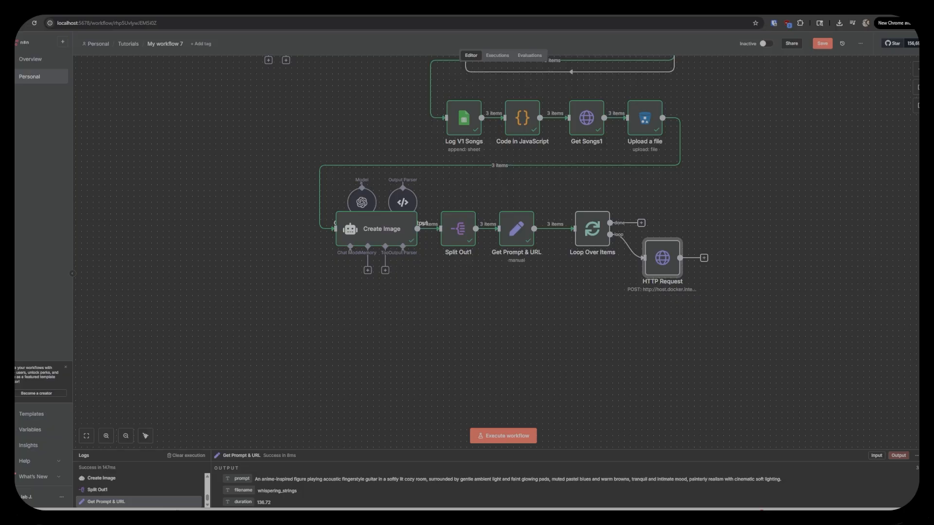
- Add a Wait node after HTTP Request, set its wait amount to 1, change the wait unit, and return to the canvas
click(704, 259)
text(wait)
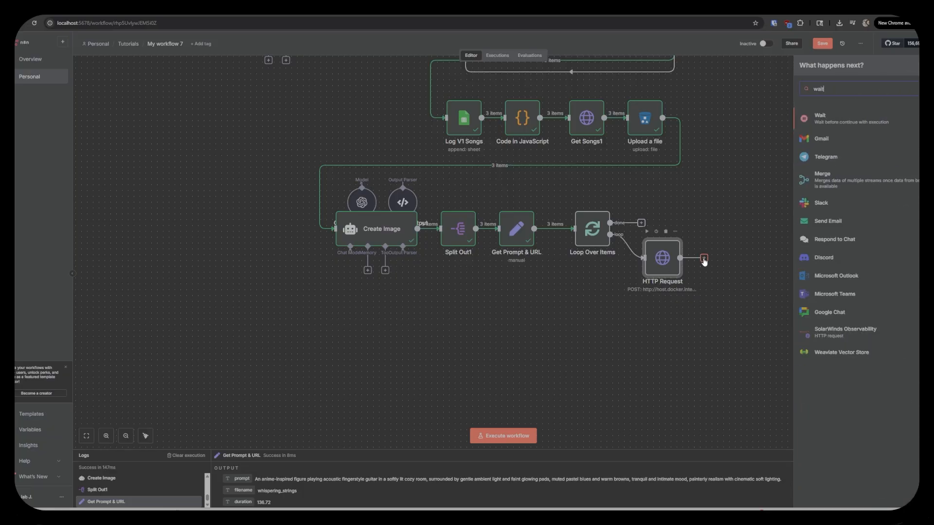
click(821, 120)
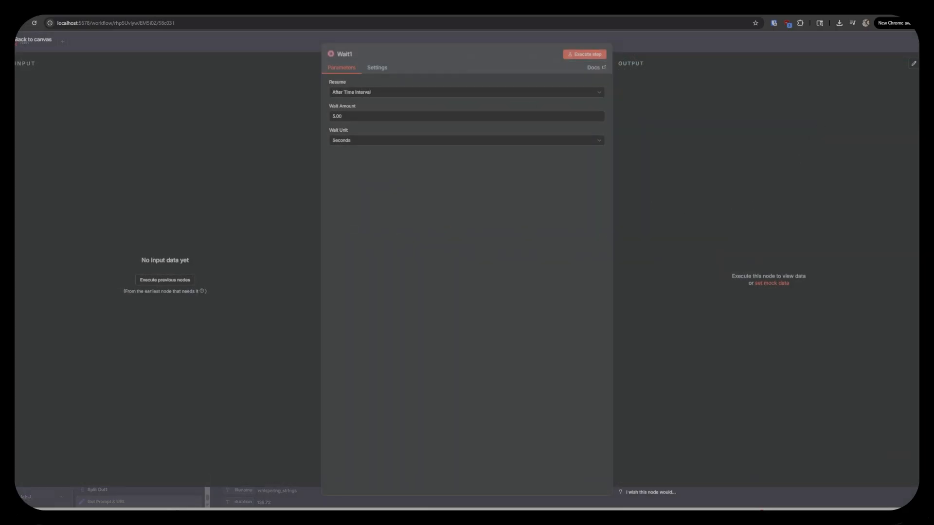
drag(360, 116, 290, 116)
text(1)
click(360, 140)
click(363, 170)
click(643, 45)
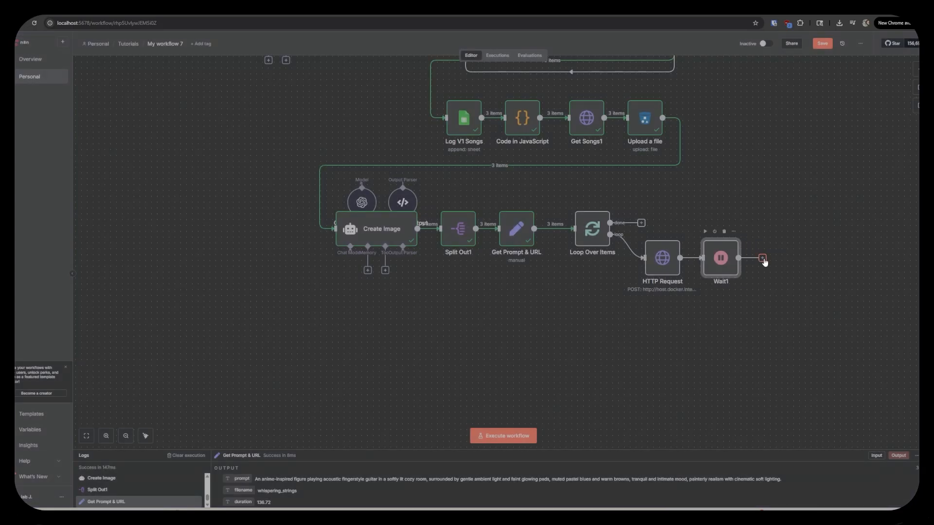
click(762, 258)
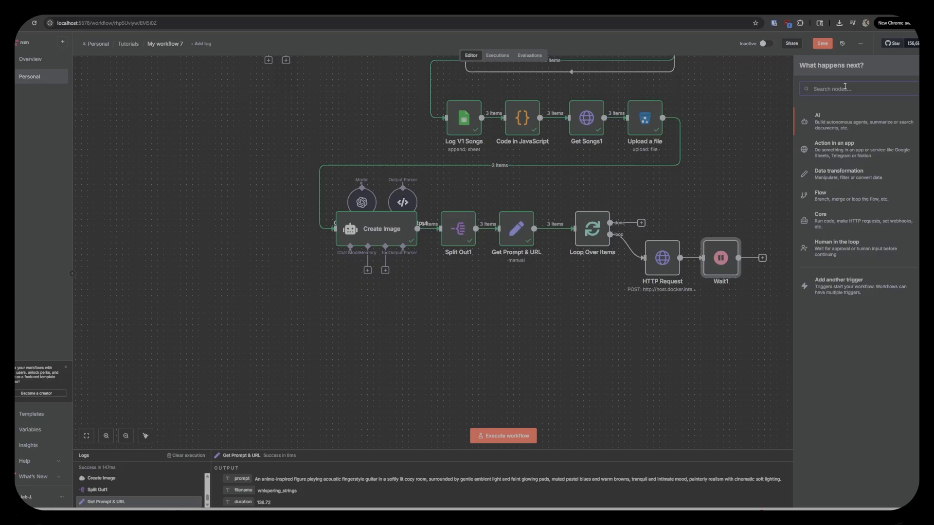
text(https)
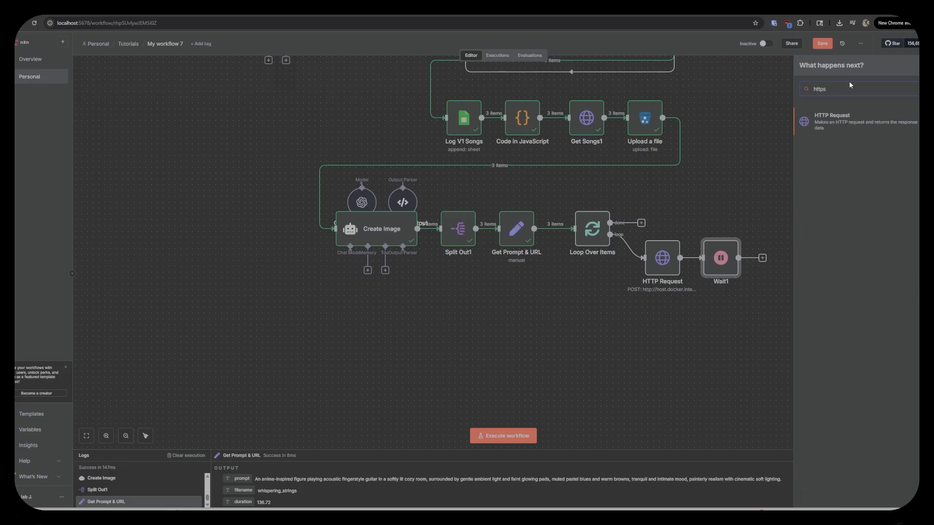
click(838, 121)
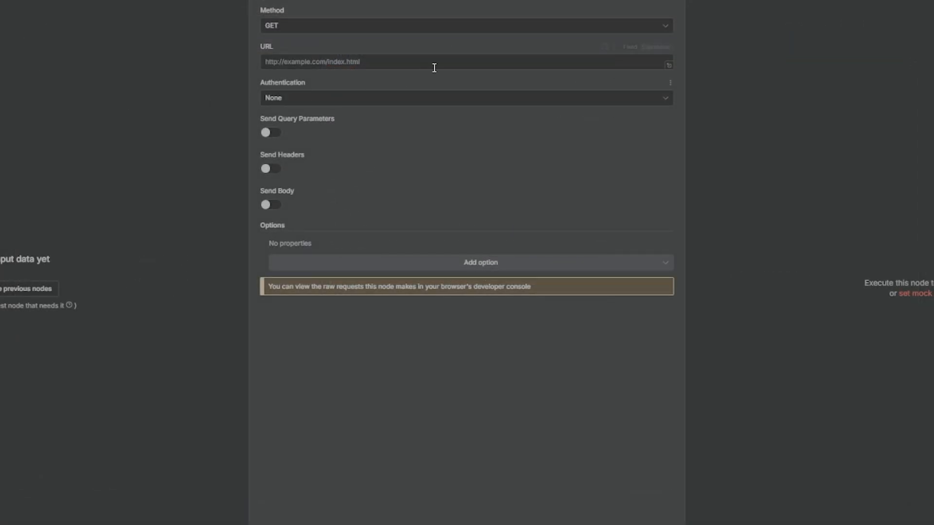
click(392, 61)
text(http://host.docker.internal:8188/history/{{ $json.prompt_id }})
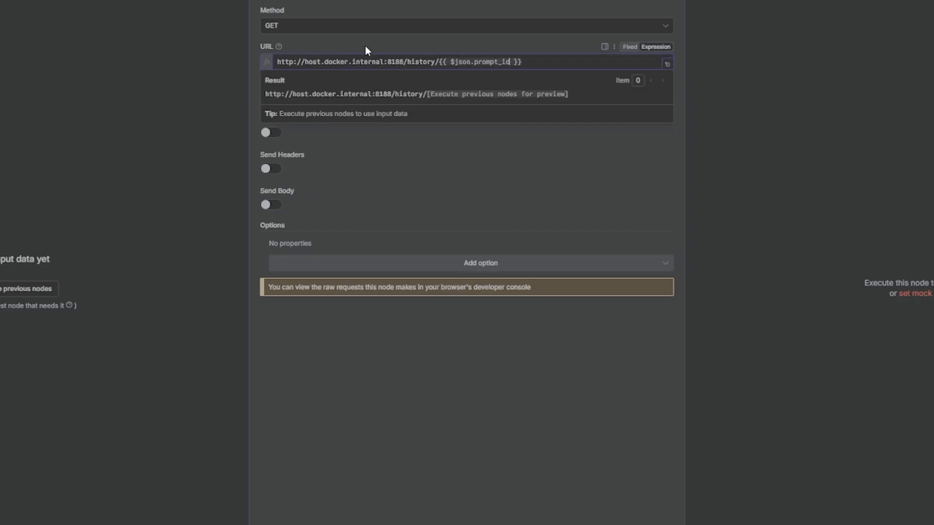
click(367, 51)
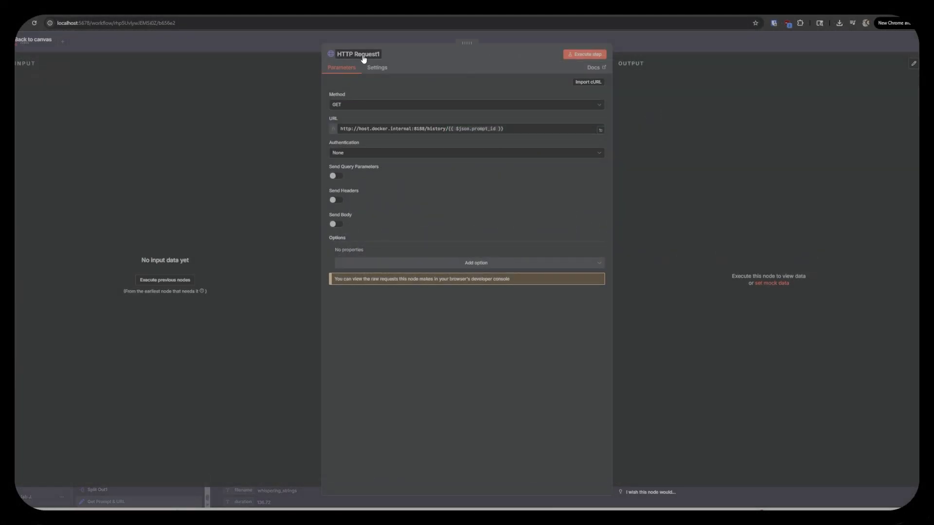
click(363, 55)
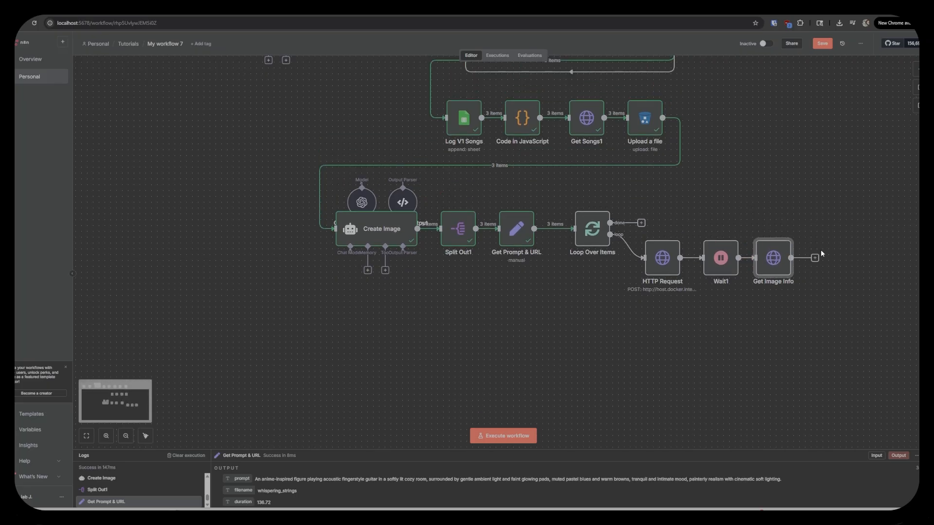
- Add a JavaScript Code node after Get Image Info, replace its default code with the image-URL extraction script, and return to the canvas
click(815, 258)
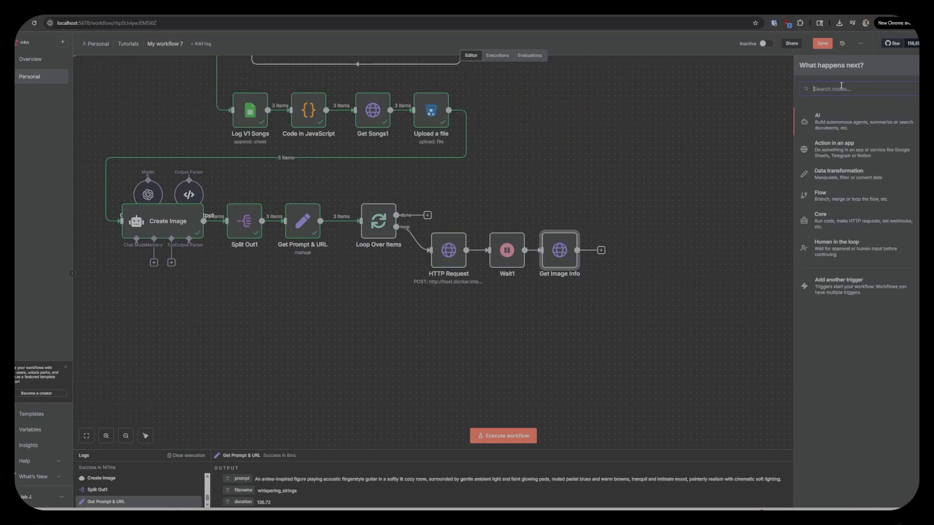
text(code)
click(822, 121)
click(826, 130)
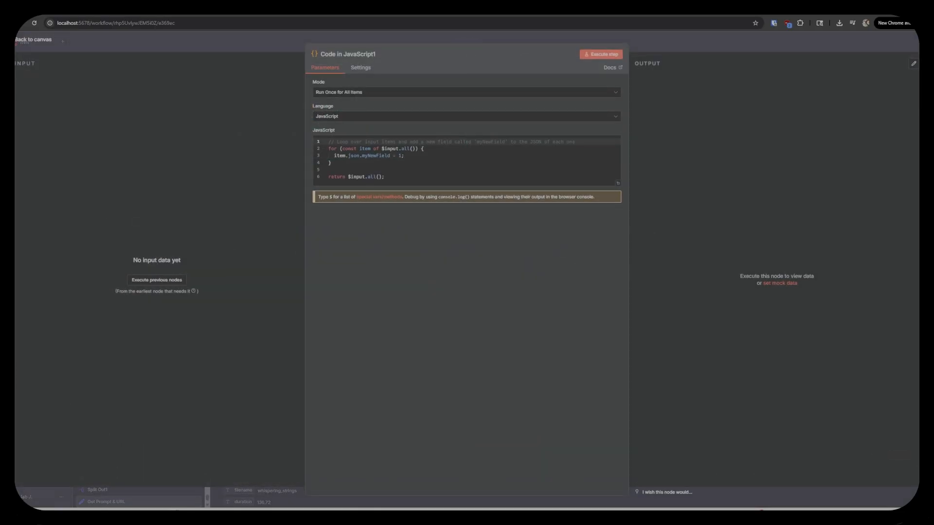
key(ctrl+a)
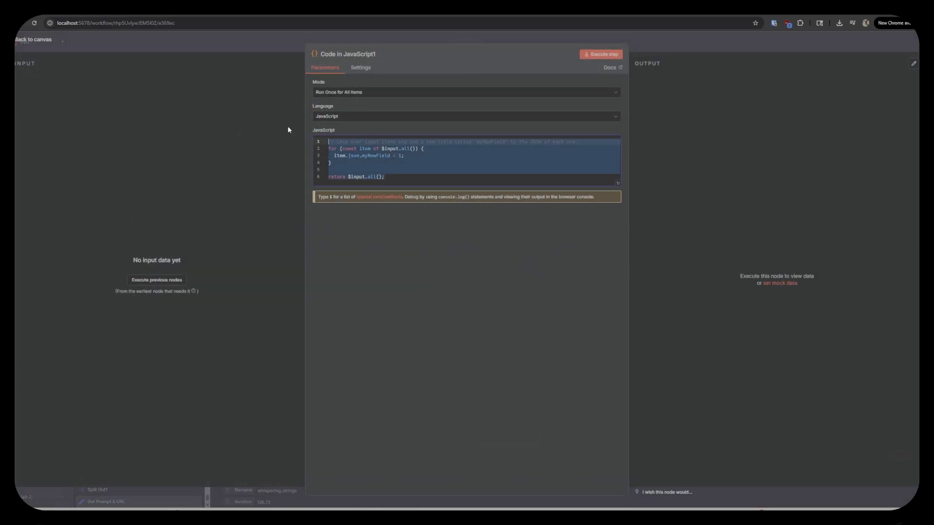
key(ctrl+v)
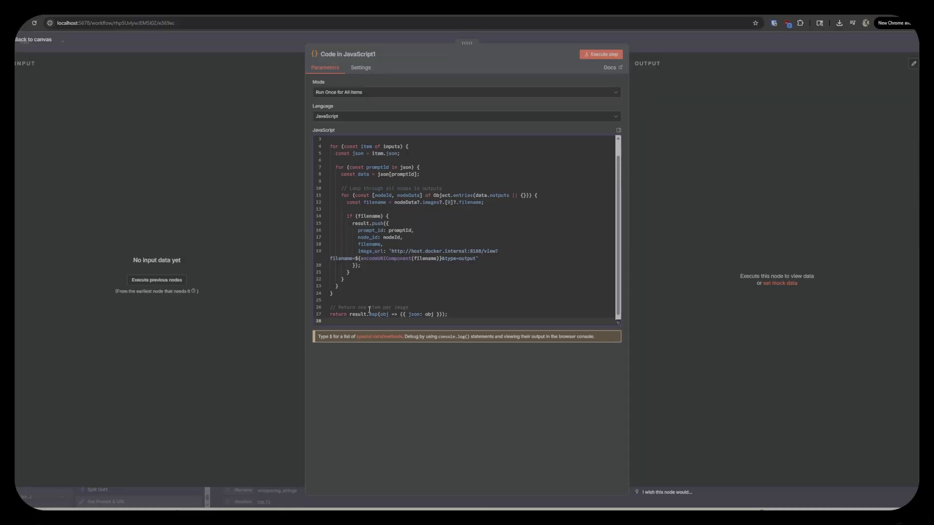
scroll(369, 309, up, 1)
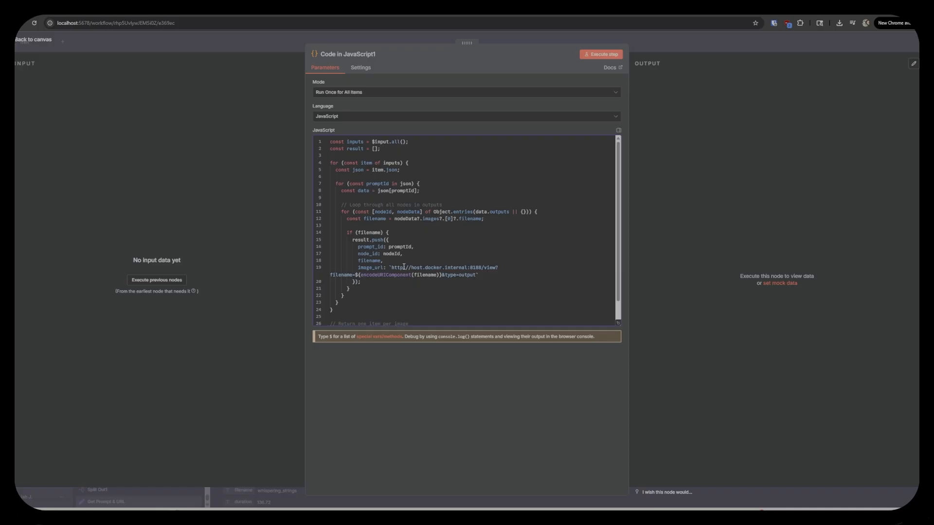
click(672, 43)
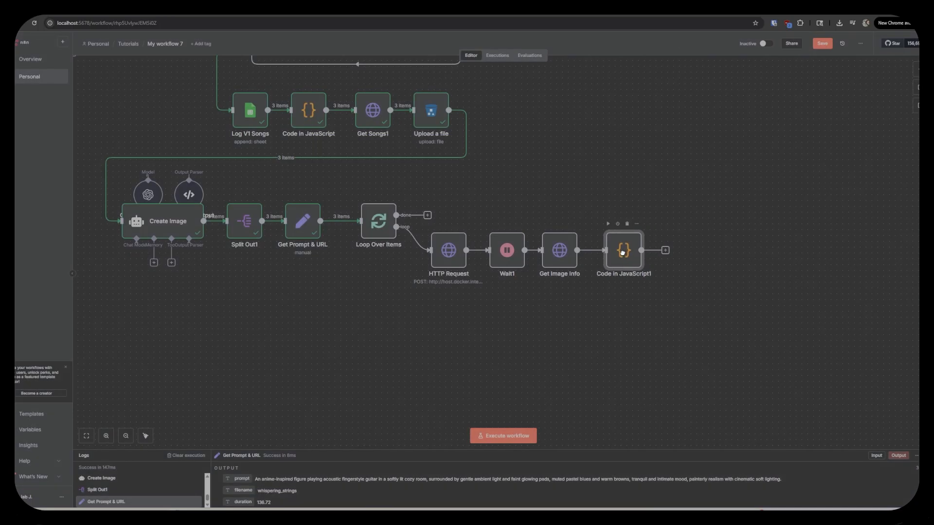
- Add a GET HTTP Request node named "Get Generated Images" after Code in JavaScript1, with URL {{ $json.image_url }}
click(659, 250)
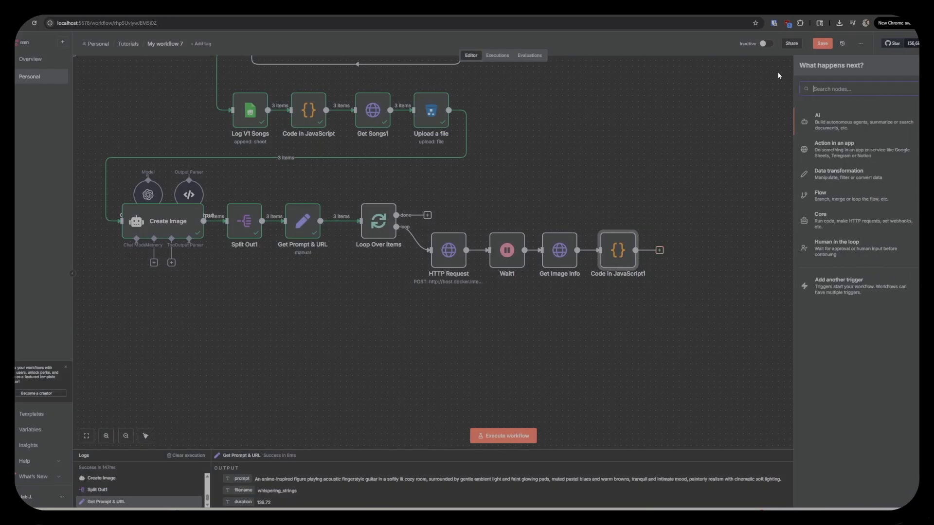
text(http)
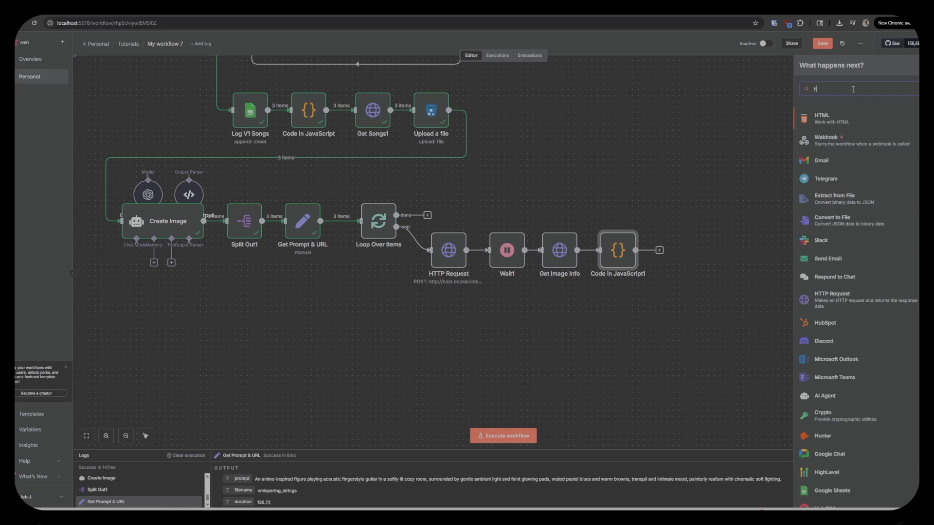
key(Return)
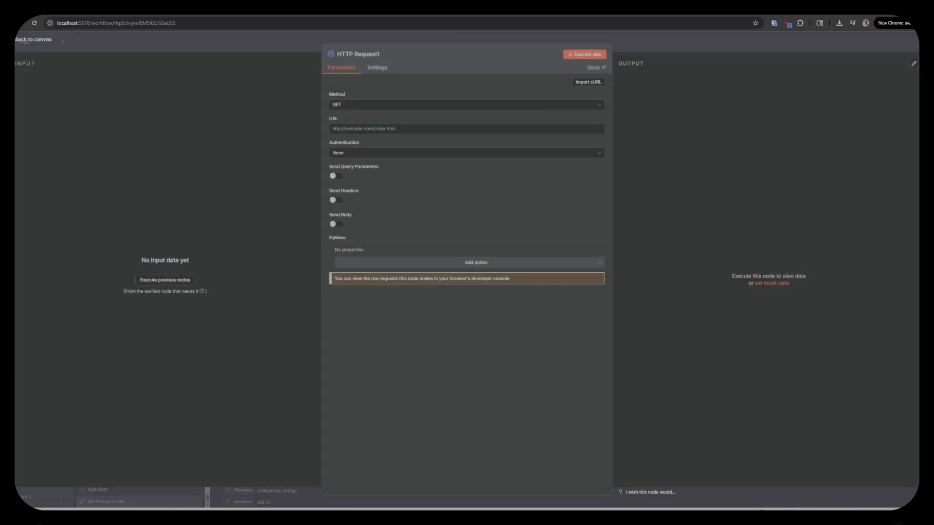
click(413, 129)
text({{ $json.image_url }})
click(174, 191)
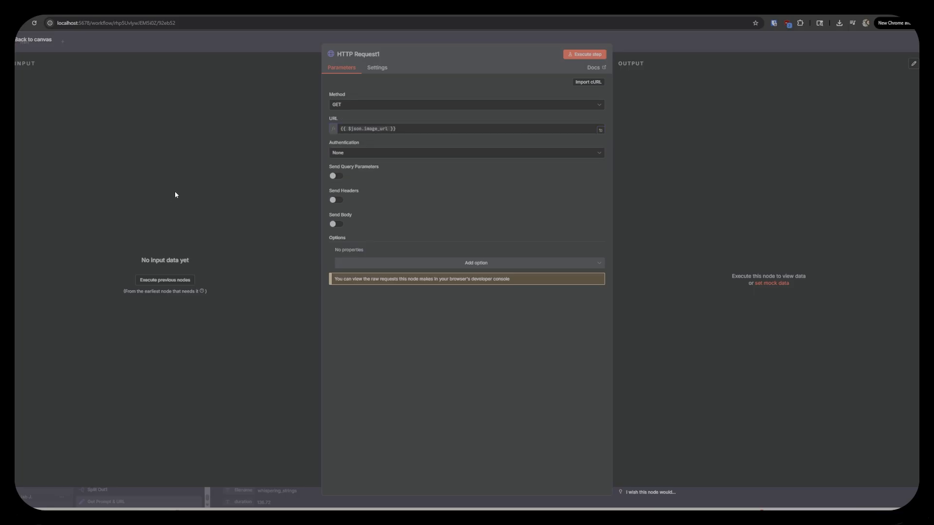
click(372, 55)
text(Get Generated)
text(Images)
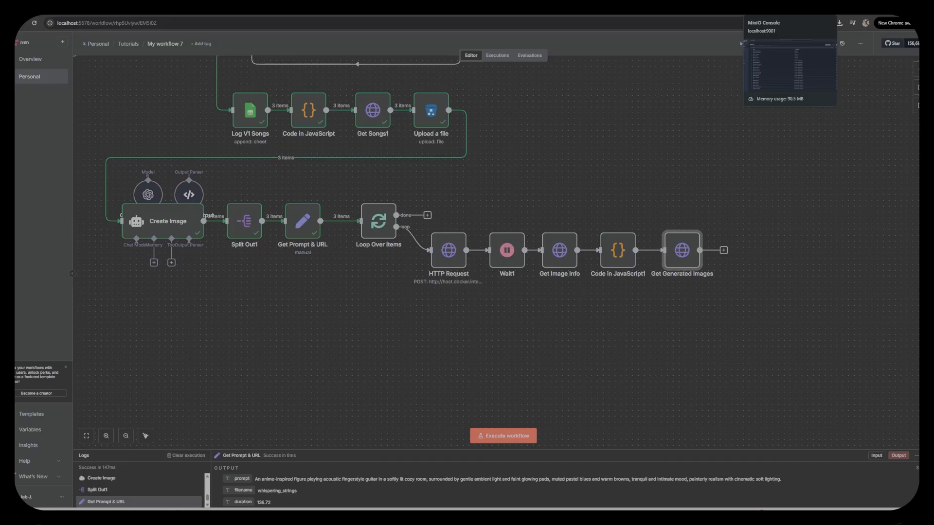
- Switch to the MinIO Console and examine the list of buckets for one that stores images
click(771, 8)
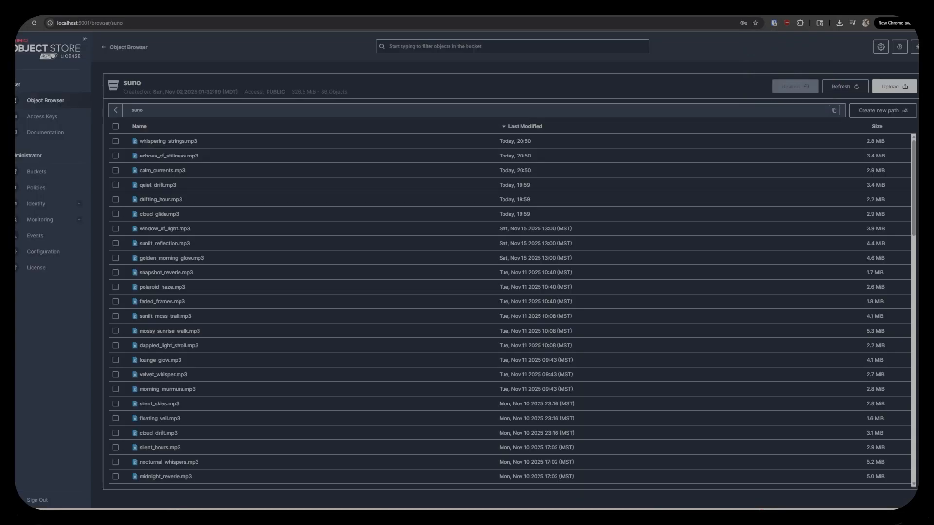
click(43, 174)
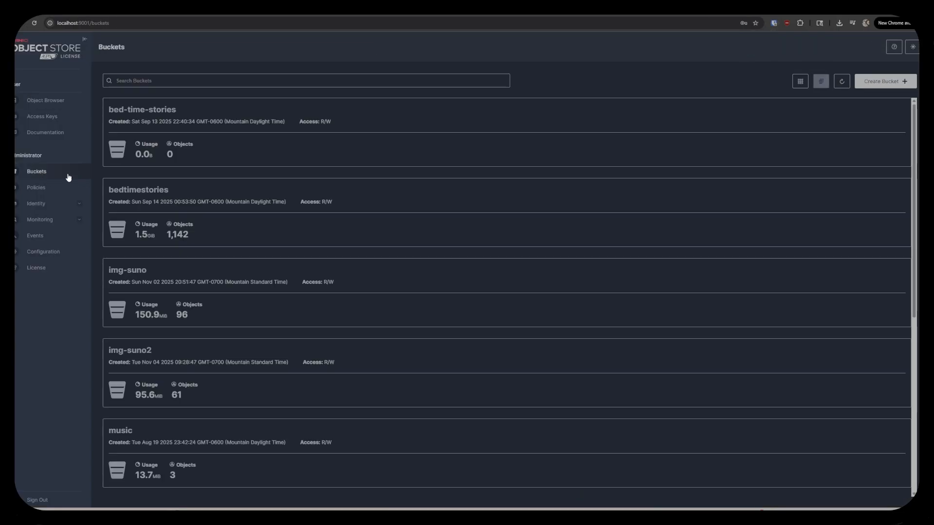
click(34, 101)
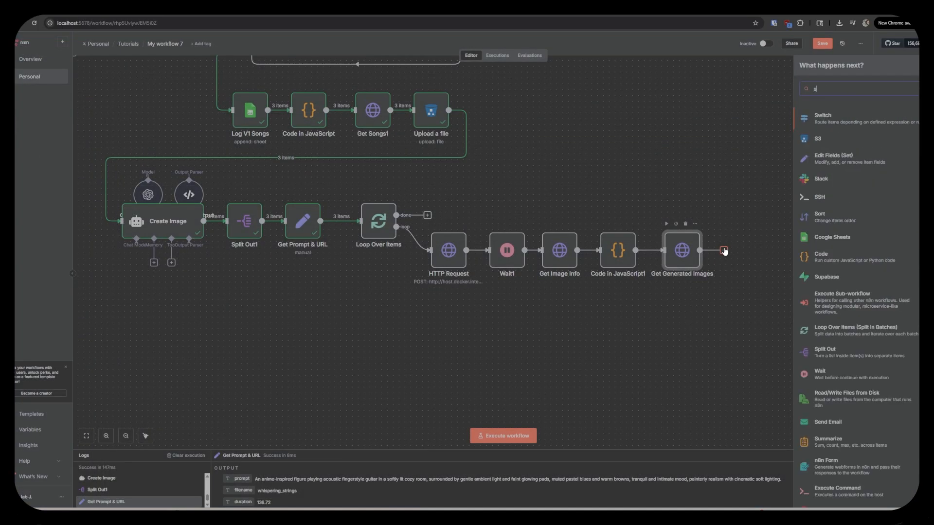
- Back in n8n, add an S3 file upload node after Get Generated Images, with bucket name img-suno
text(3)
click(825, 120)
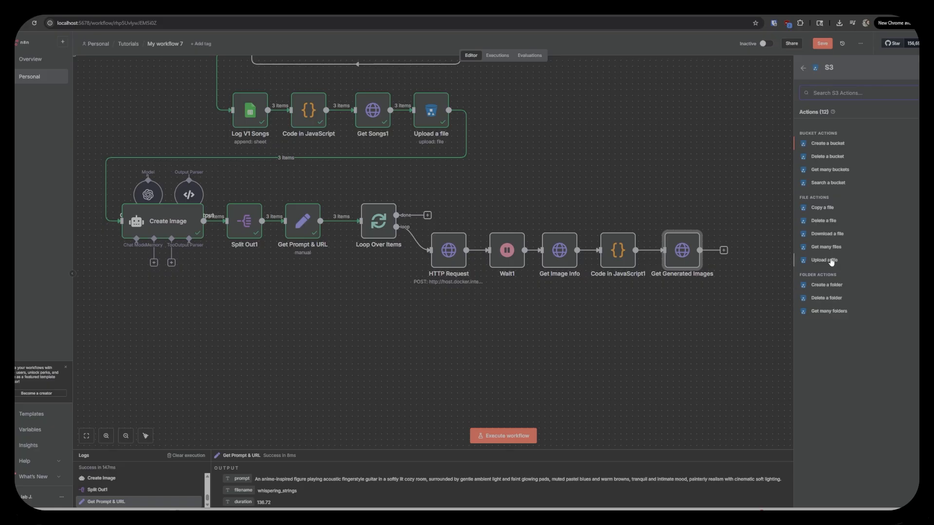
click(830, 261)
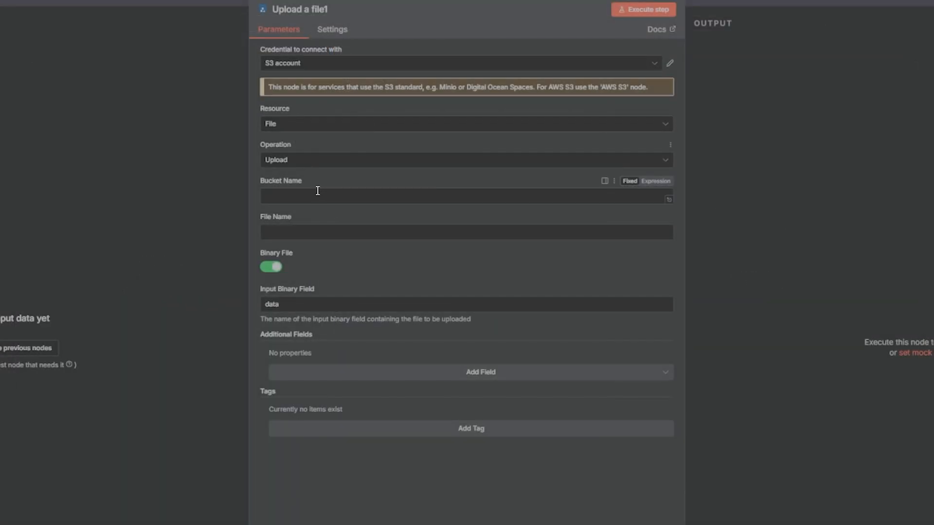
click(367, 178)
text(img-suno)
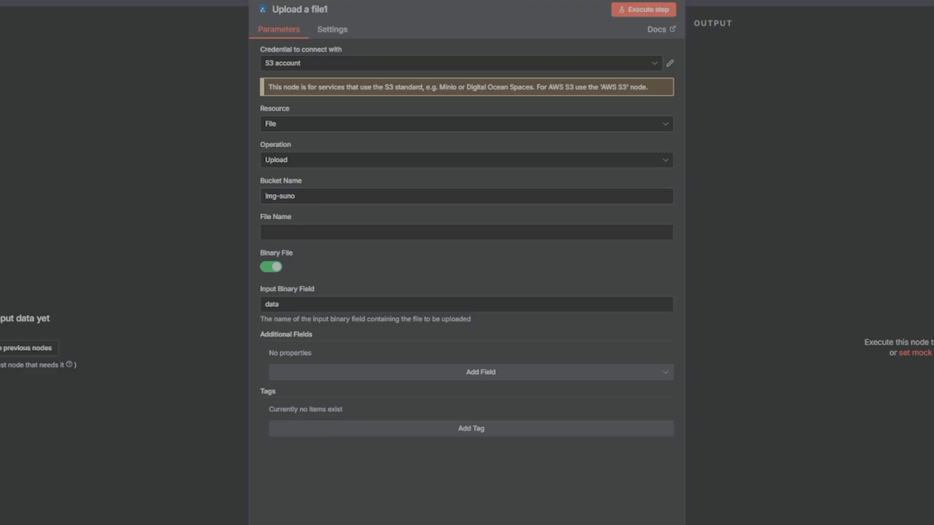
- Set the S3 upload's file name expression to {{ $('Get Prompt & URL').item.json.Filename }} and return to the canvas
click(402, 232)
text({{ $('Set Prompt & URL').item.json.Filename }})
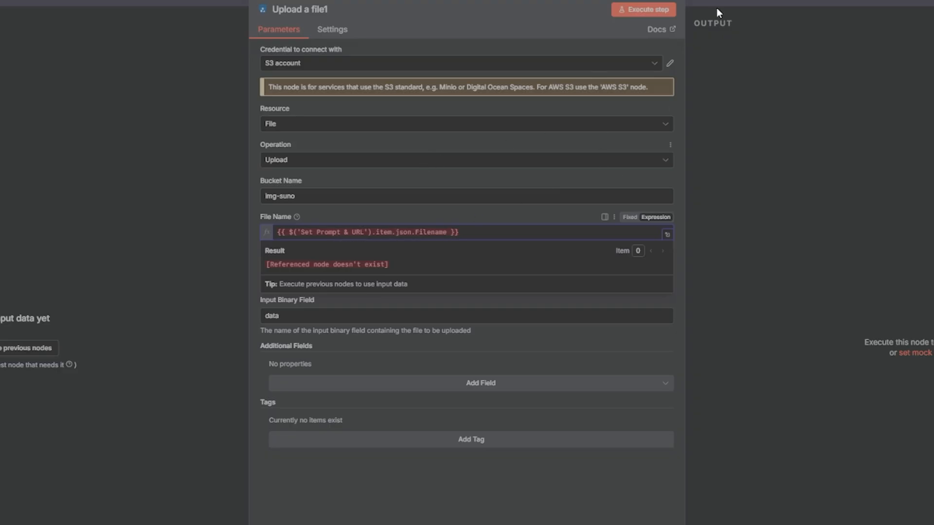
click(667, 234)
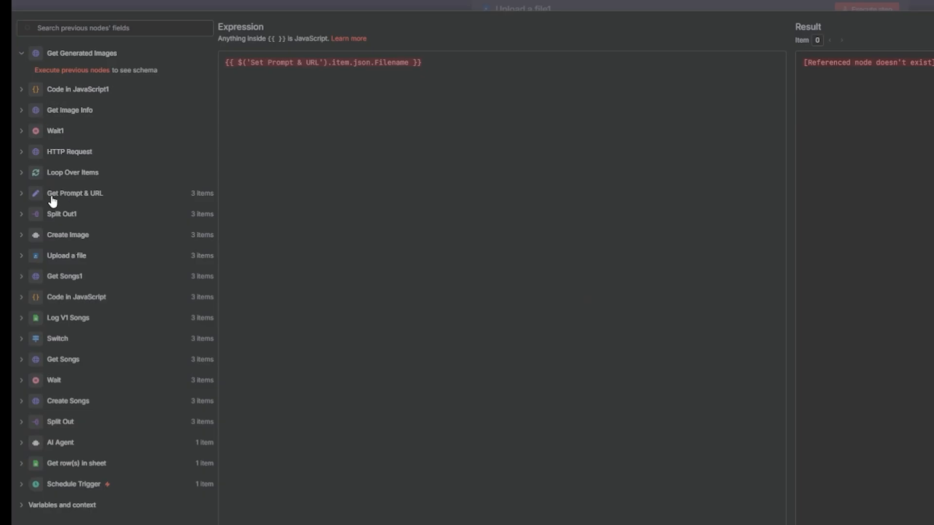
double_click(257, 63)
text(Get)
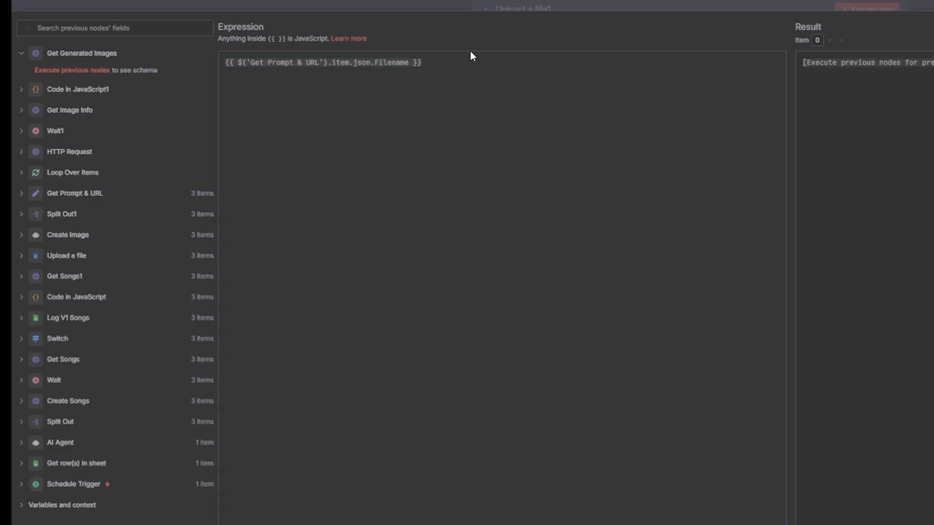
click(368, 3)
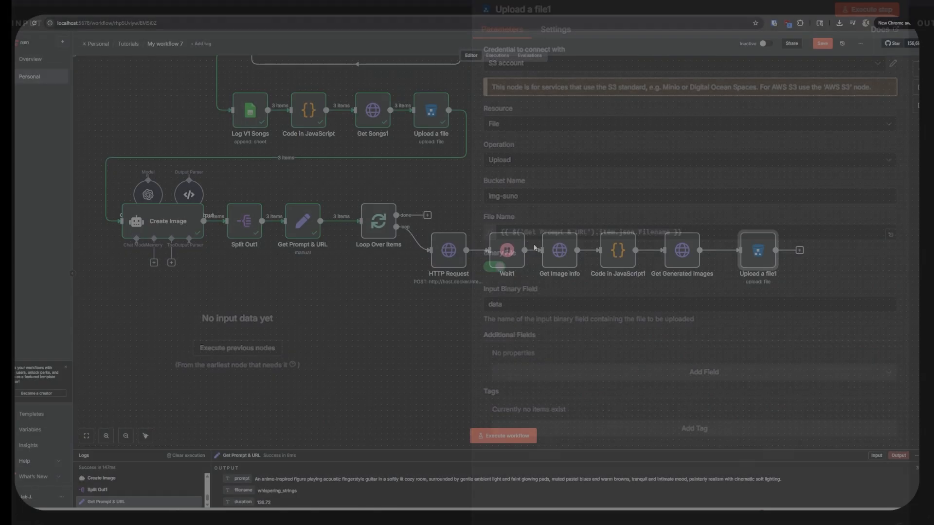
- Connect Upload a file1 back to Loop Over Items and line up the loop's nodes in a straight row
drag(752, 265, 360, 227)
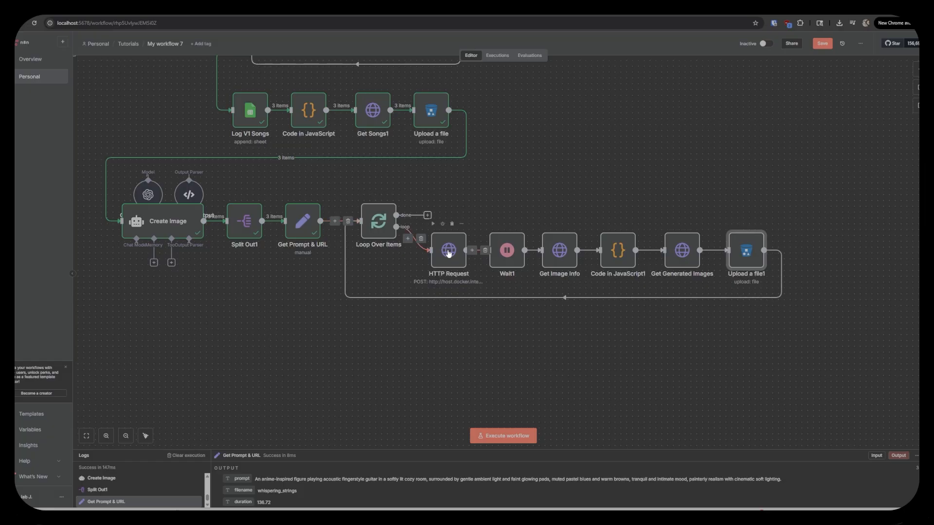
drag(447, 246, 447, 223)
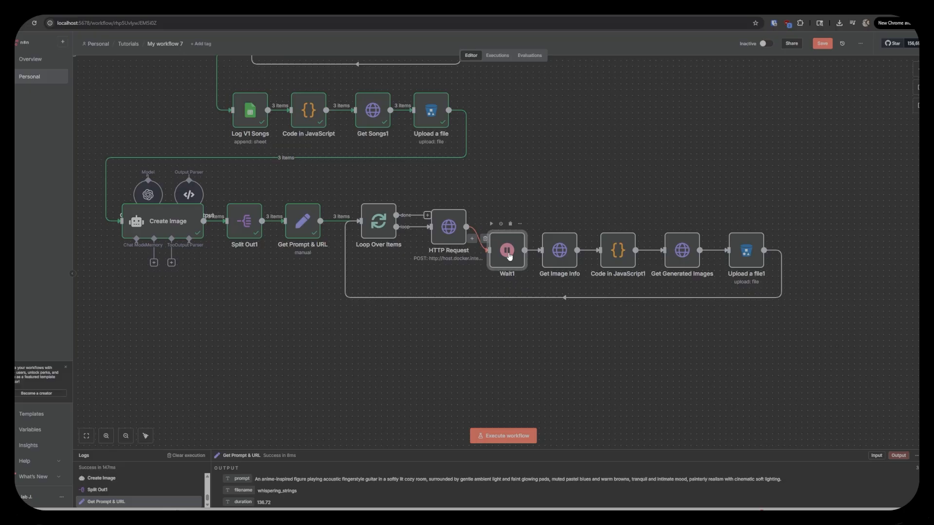
drag(505, 249, 500, 225)
drag(552, 257, 552, 233)
drag(620, 245, 620, 221)
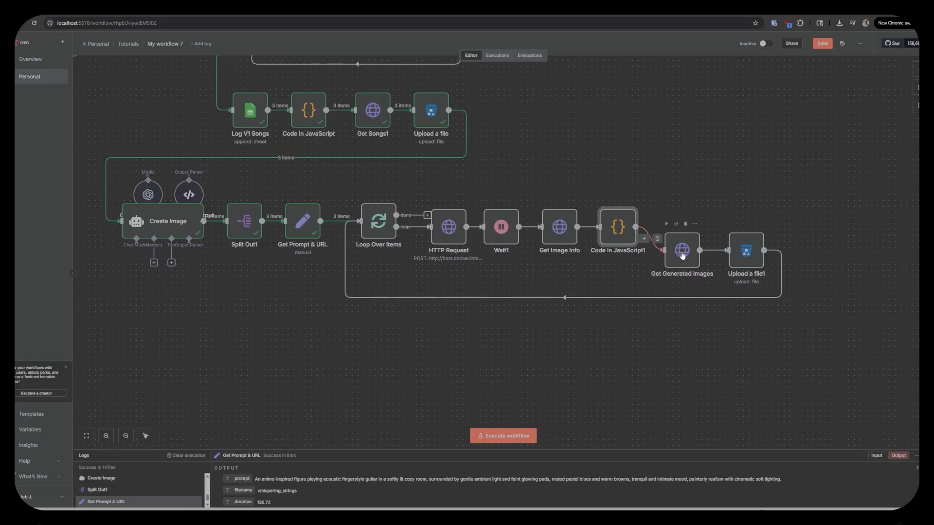
drag(680, 254, 675, 230)
drag(748, 253, 747, 230)
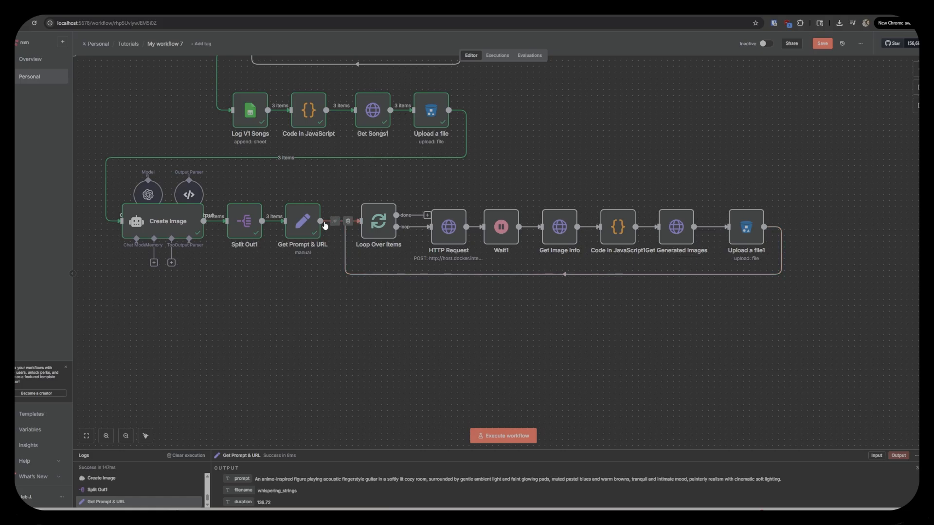
drag(321, 221, 360, 319)
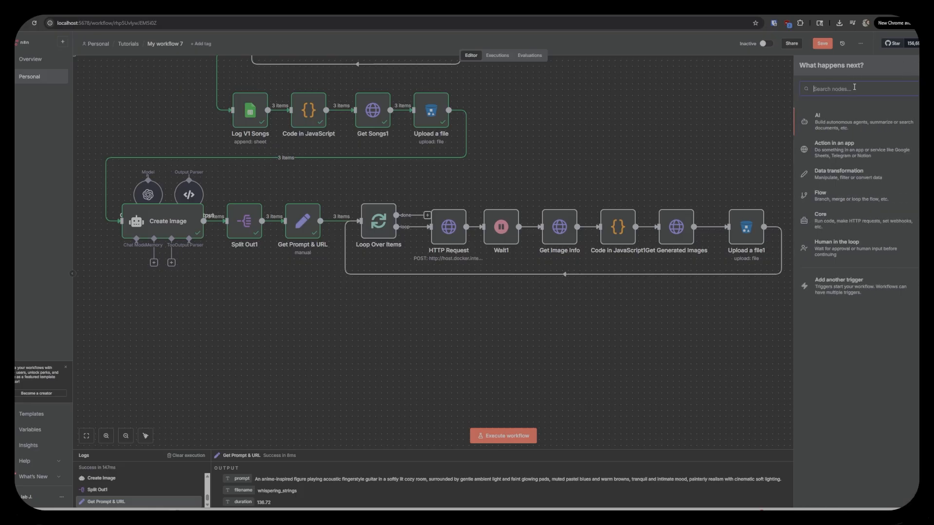
text(http)
key(Return)
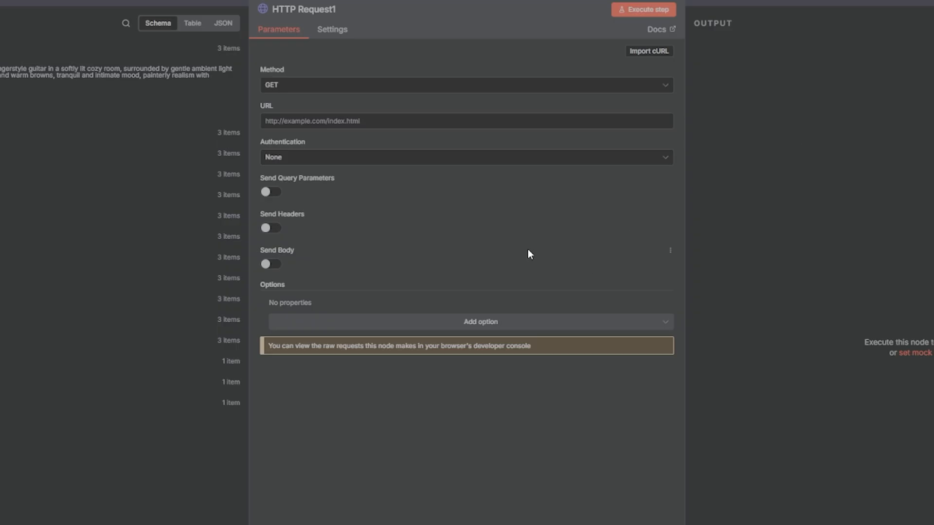
click(298, 87)
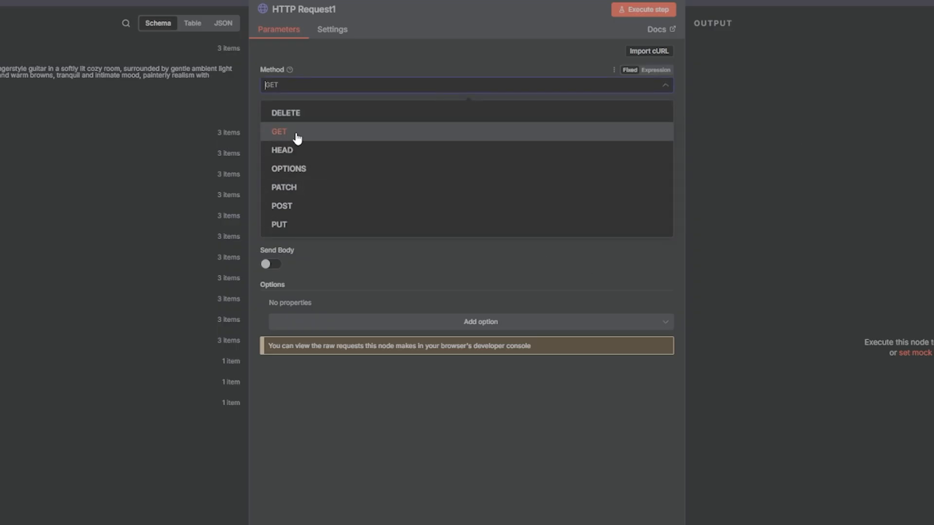
click(296, 206)
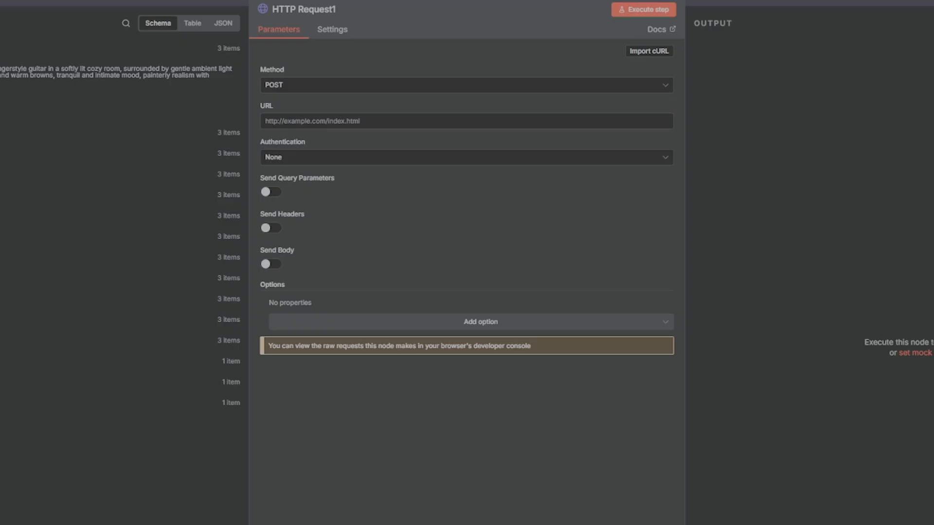
click(428, 121)
text(http://host.docker.internal:8080/v1/ffmpeg/compose)
- Set the request's authentication to Generic Credential Type with Header Auth, using the nca-toolkit credential
click(302, 159)
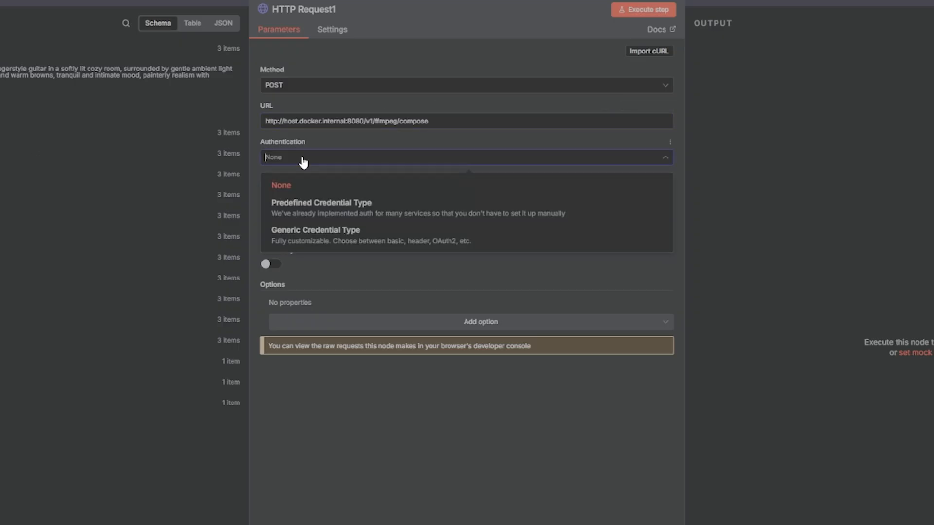
click(309, 238)
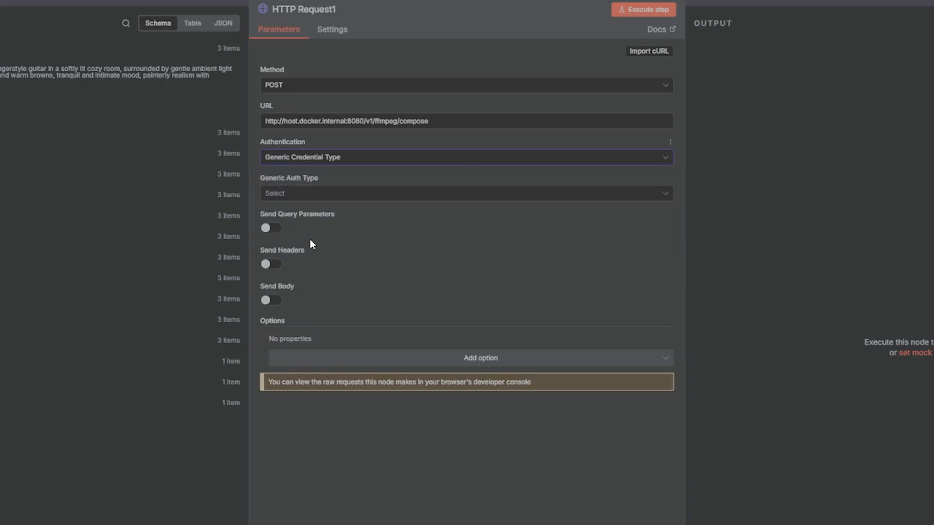
click(299, 197)
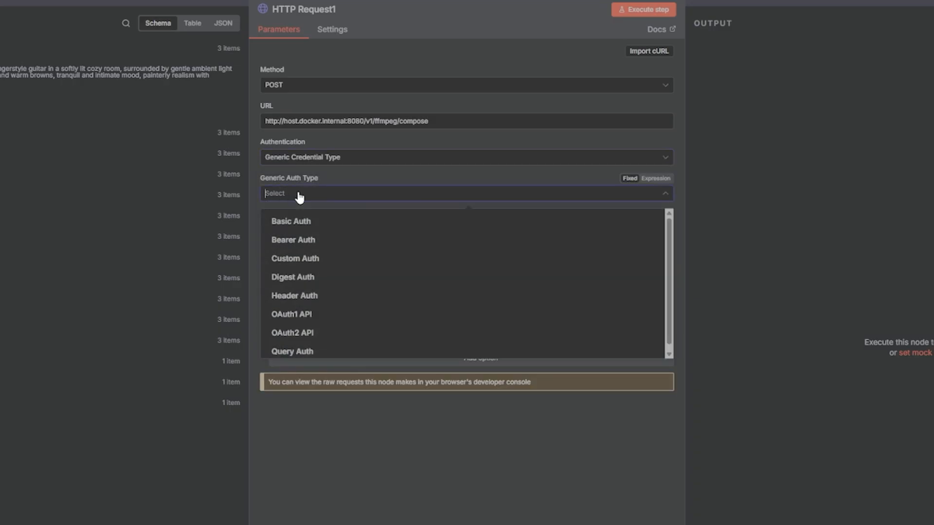
click(312, 297)
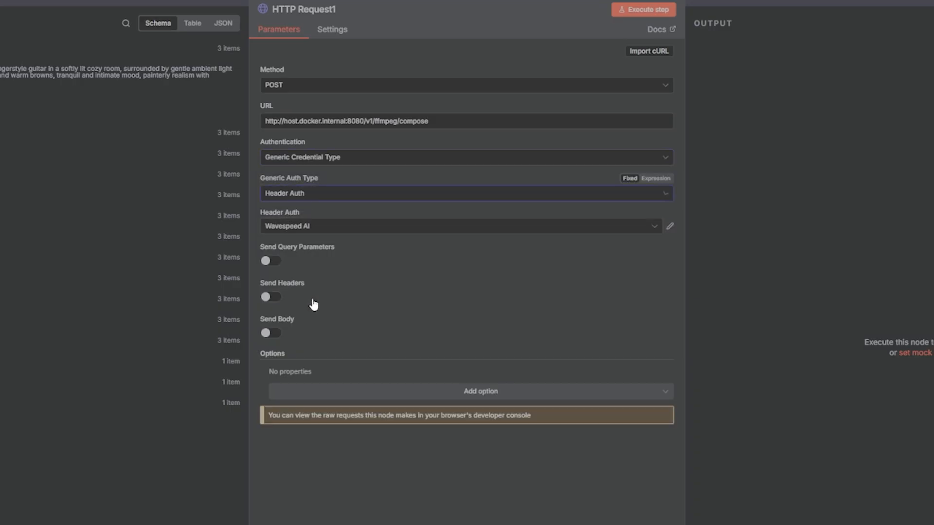
click(332, 230)
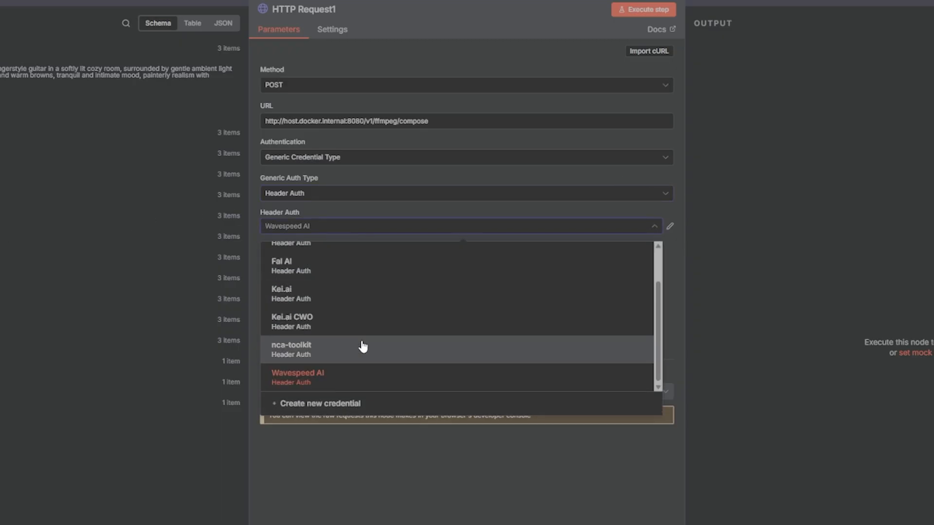
click(360, 347)
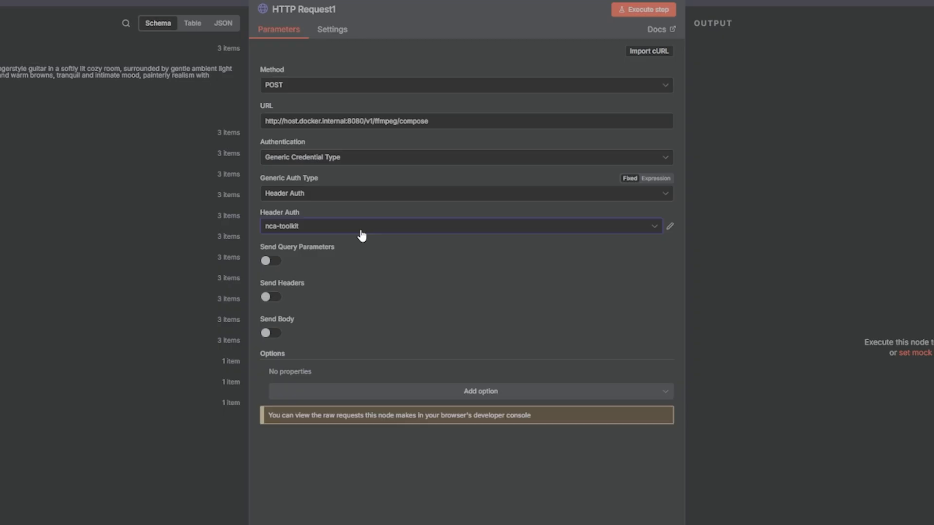
- Check the nca-toolkit header credential, then enable the request body with JSON content specified using JSON
click(670, 225)
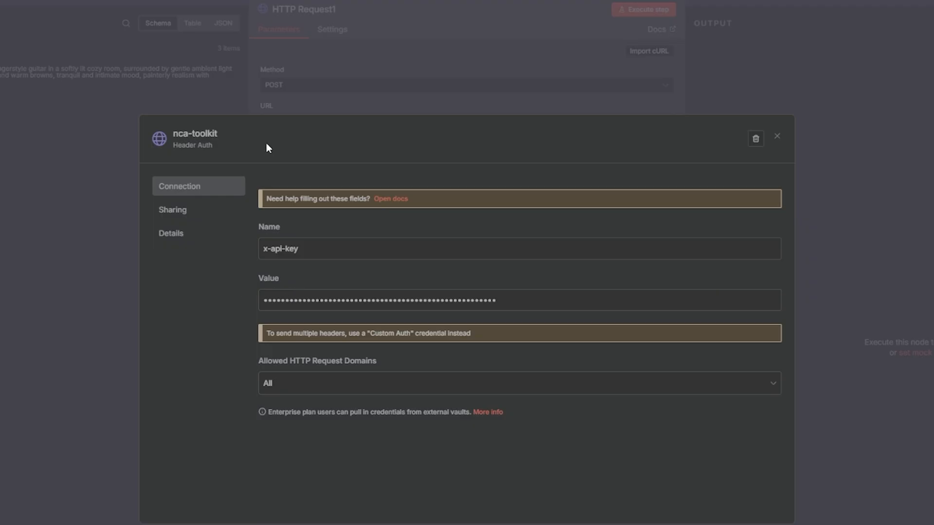
key(Escape)
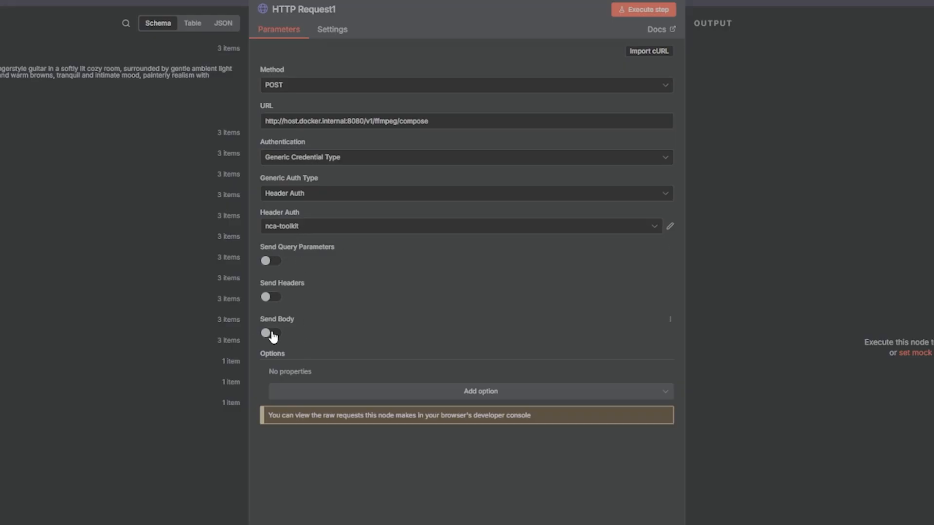
click(271, 334)
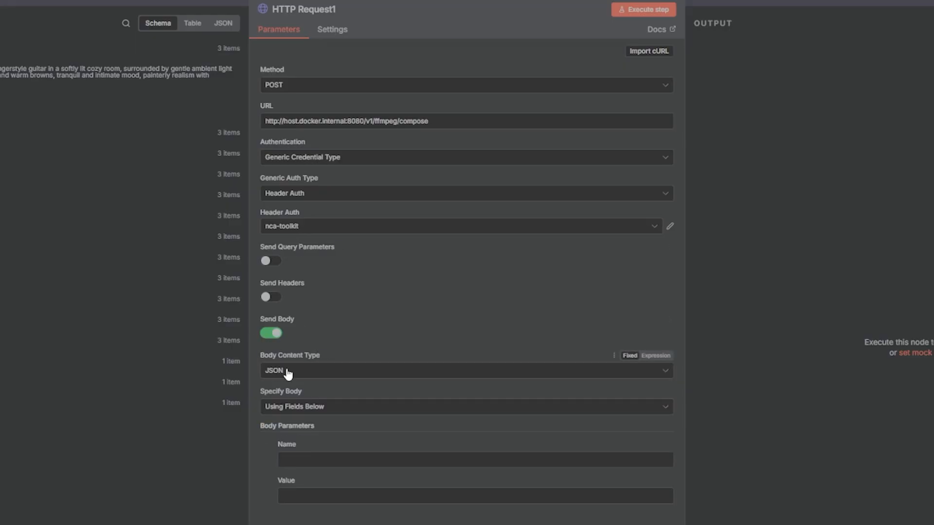
click(317, 407)
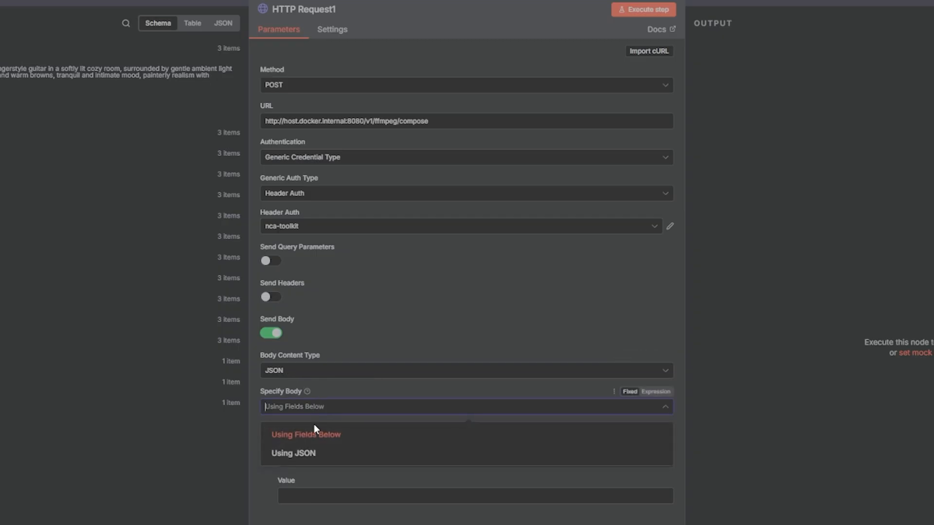
click(317, 449)
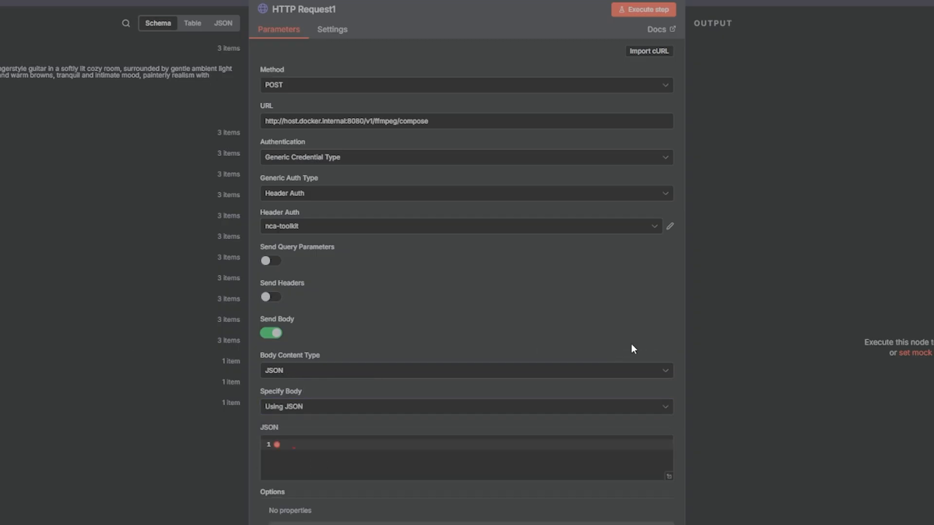
- Switch the JSON body to an expression and paste in the "audio-layering" ffmpeg compose payload with its inputs, filters and outputs
click(655, 428)
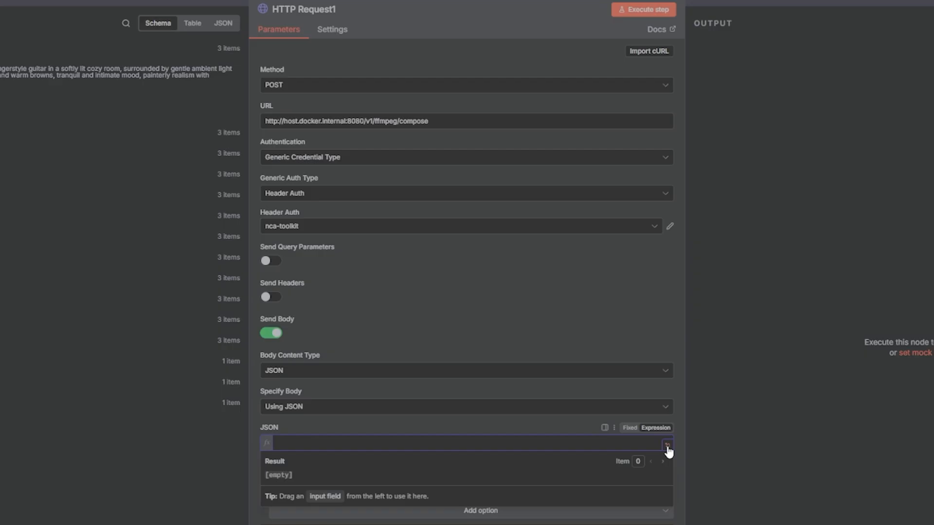
click(668, 446)
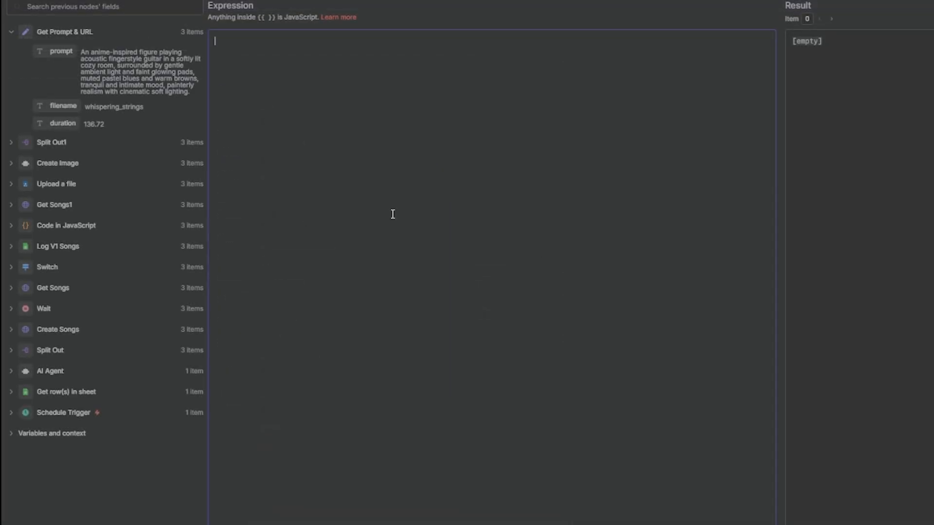
key(ctrl+v)
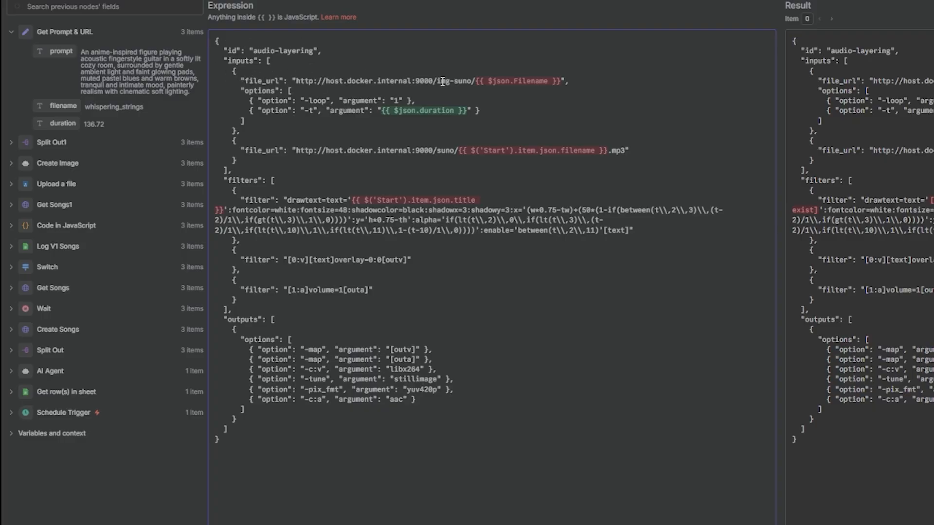
- Make the img-suno file_url end in {{ $json.filename }}.png and close the expression editor
click(476, 82)
text(.png)
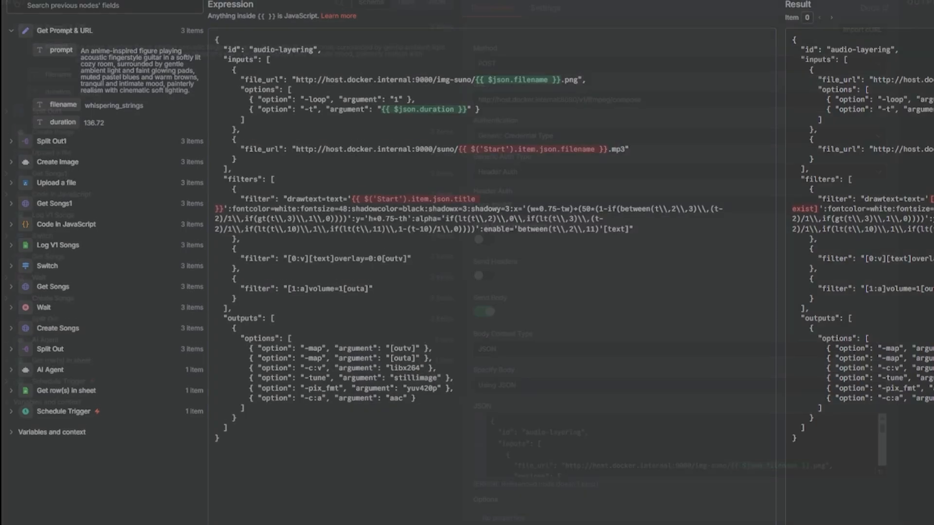
key(Escape)
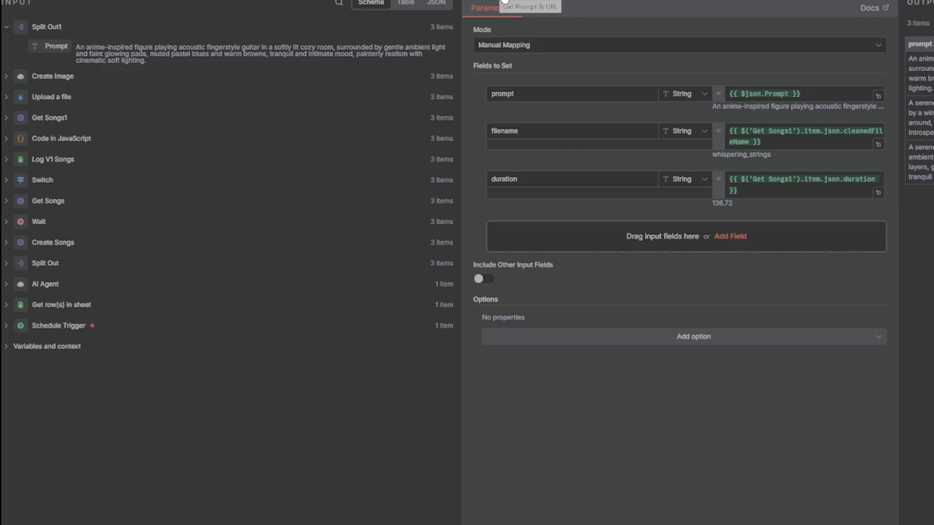
- Append .png to the filename field's expression in the Get Prompt & URL node and return to the canvas
key(Escape)
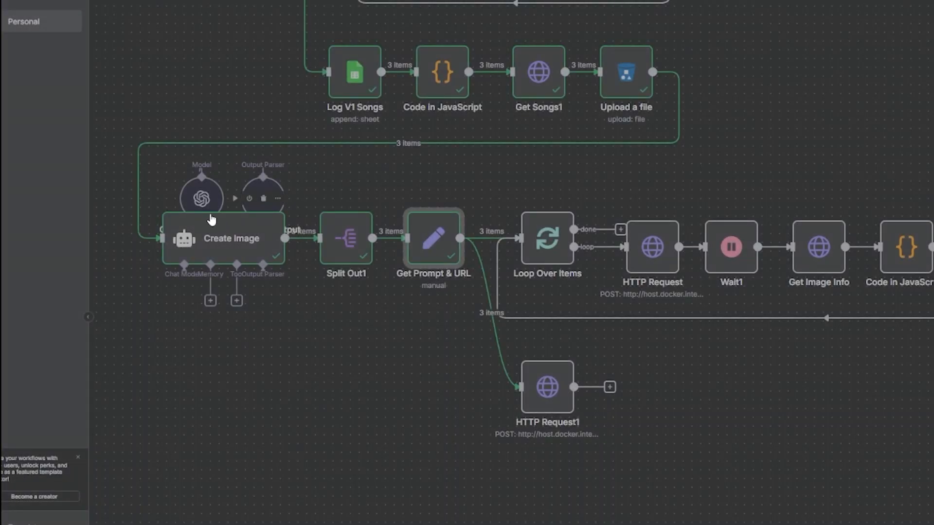
double_click(441, 238)
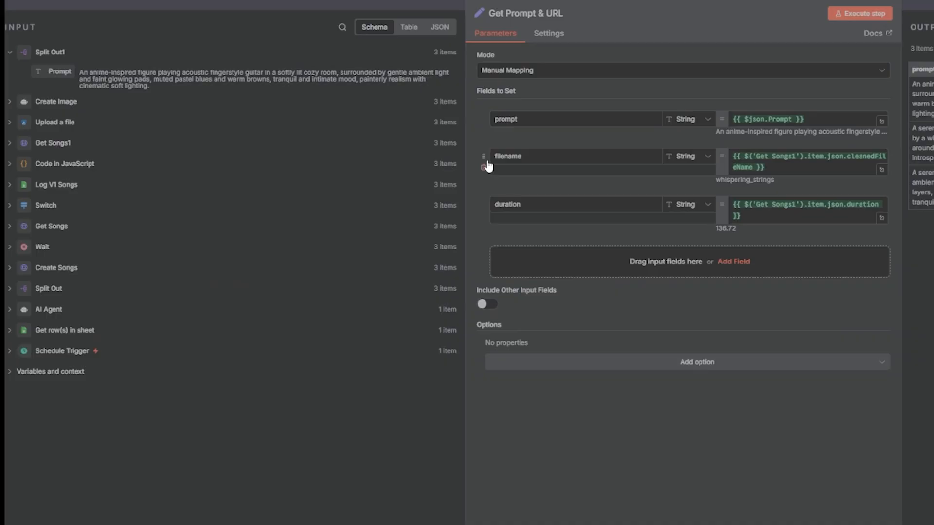
click(776, 170)
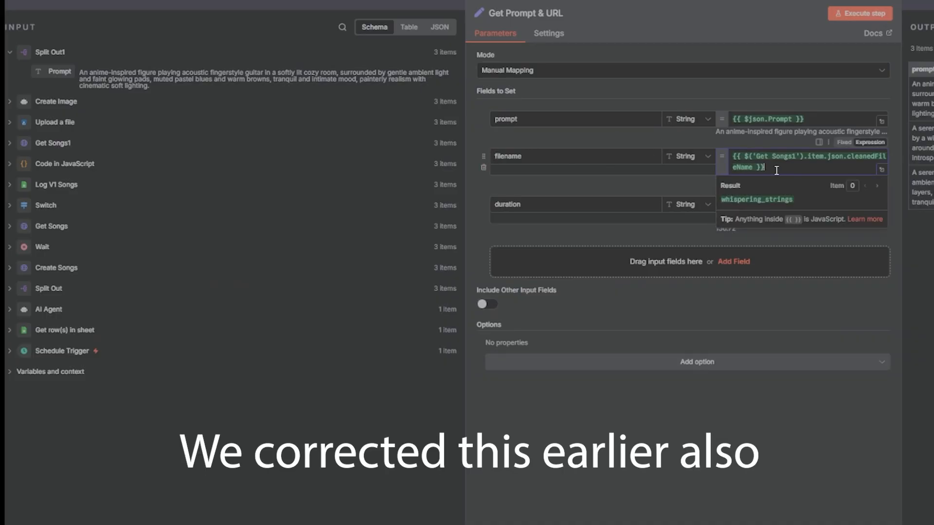
text(.png)
click(734, 17)
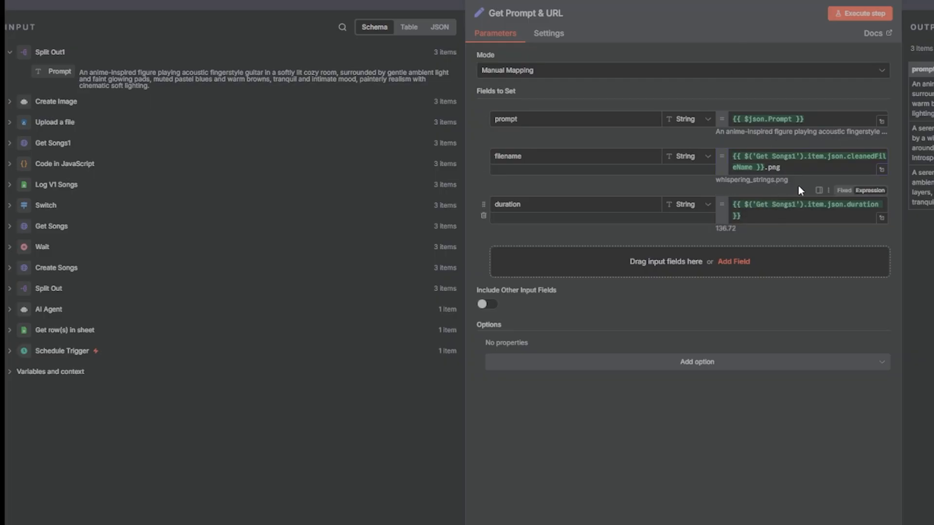
key(Escape)
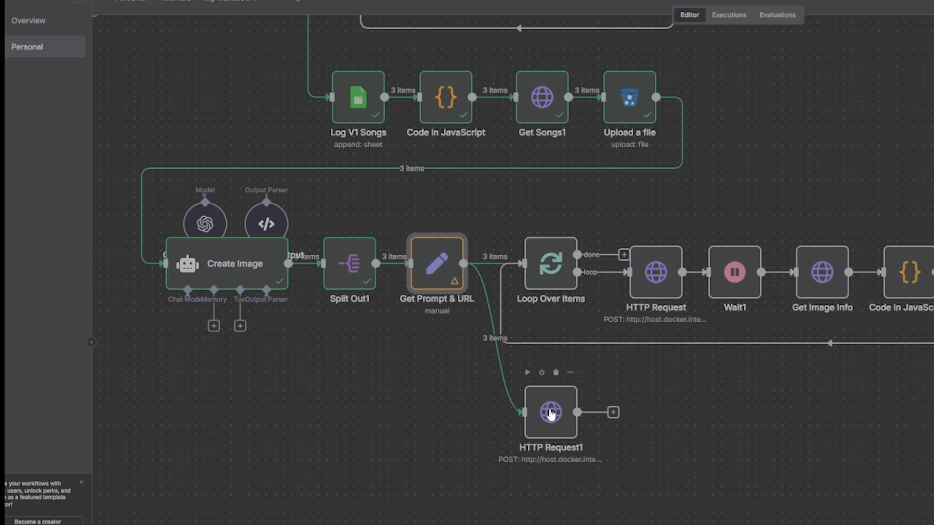
- Rename the HTTP Request1 node to Create Video Clips
double_click(550, 411)
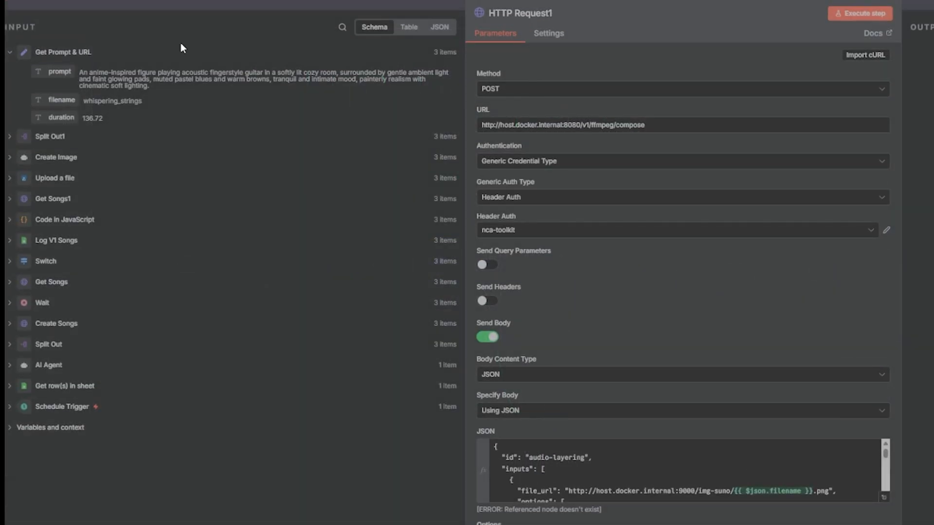
click(521, 6)
text(Create V1)
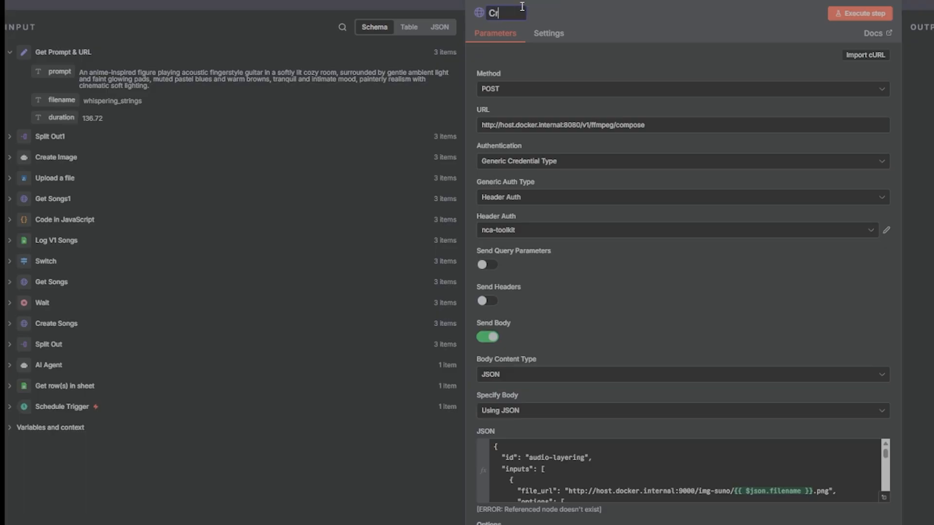
text(deo Clips)
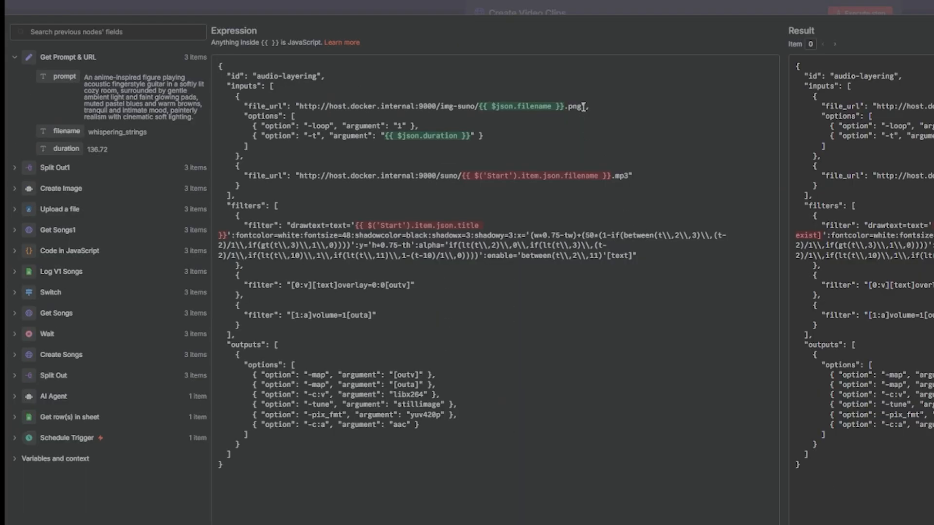
- Remove {{ $json.filename }}.png from the img-suno file_url in the Create Video Clips body and return to the canvas
click(583, 107)
key(BackSpace)
key(BackSpace)
key(BackSpace)
key(BackSpace)
key(BackSpace)
key(BackSpace)
key(BackSpace)
key(BackSpace)
key(BackSpace)
key(BackSpace)
key(BackSpace)
key(BackSpace)
key(BackSpace)
key(BackSpace)
key(BackSpace)
key(BackSpace)
key(BackSpace)
key(BackSpace)
key(BackSpace)
key(BackSpace)
key(BackSpace)
key(BackSpace)
key(BackSpace)
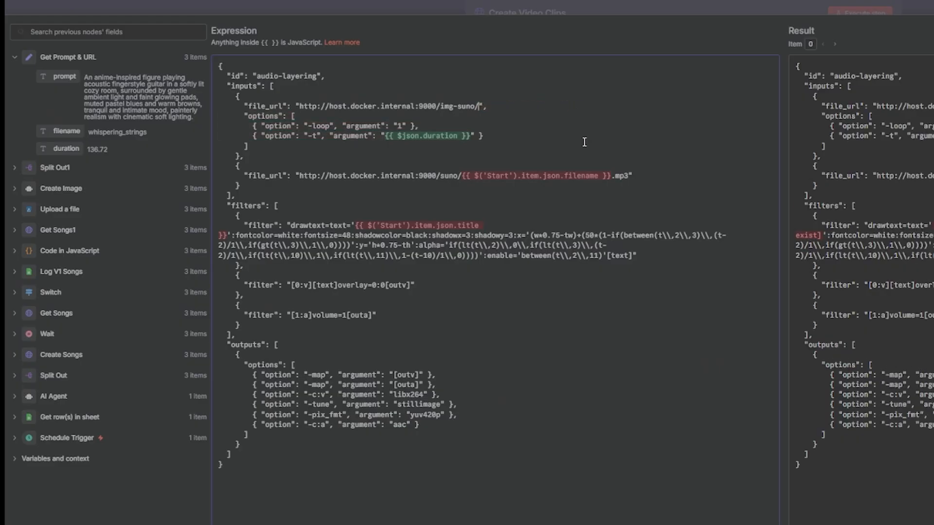
click(7, 207)
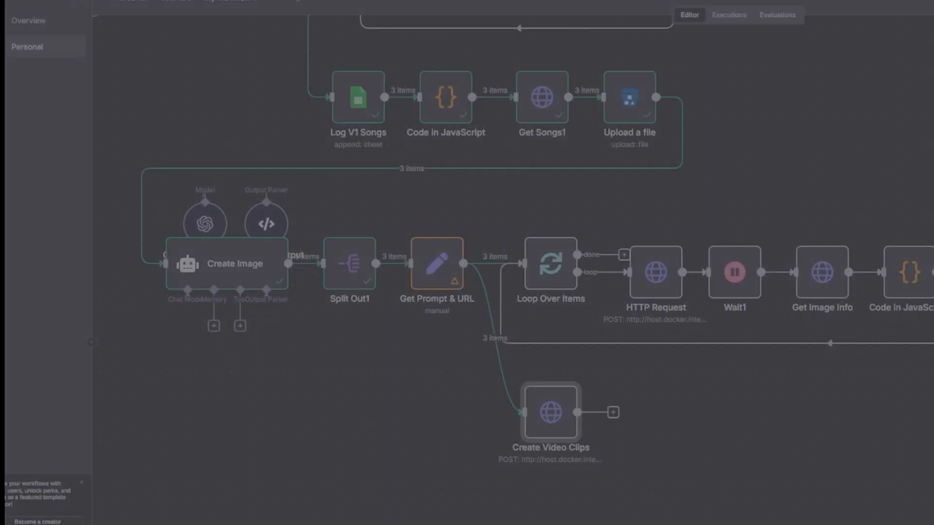
- Execute Get Prompt & URL, pin the output of all nodes from Schedule Trigger through Upload a file, and review the new filenames
double_click(438, 265)
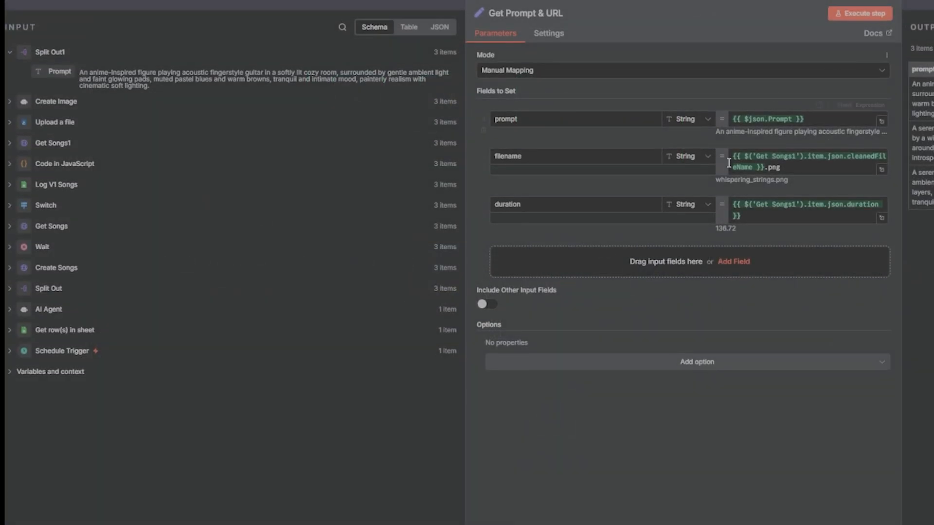
click(863, 15)
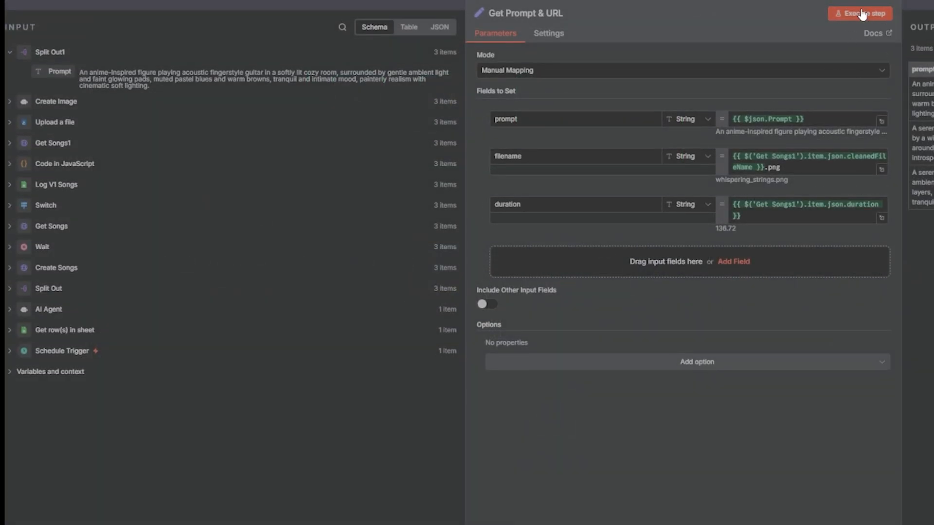
drag(808, 105, 108, 321)
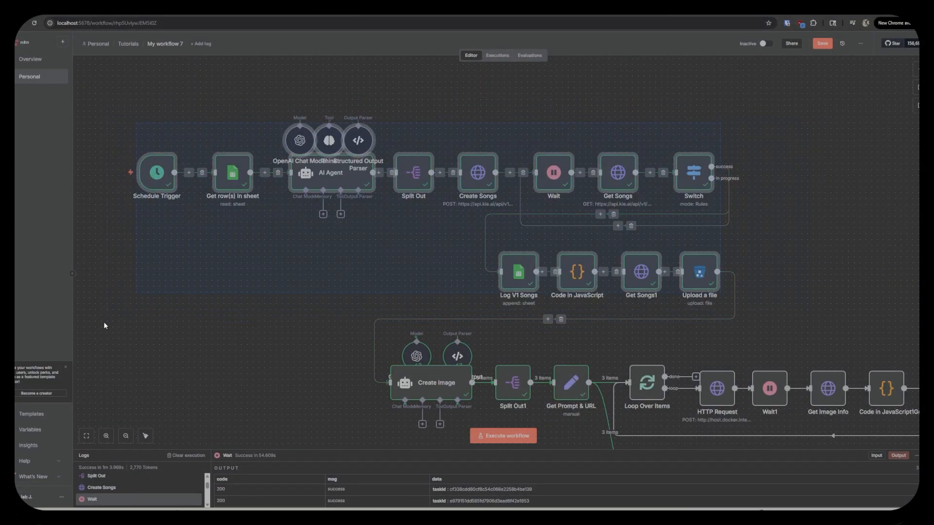
key(p)
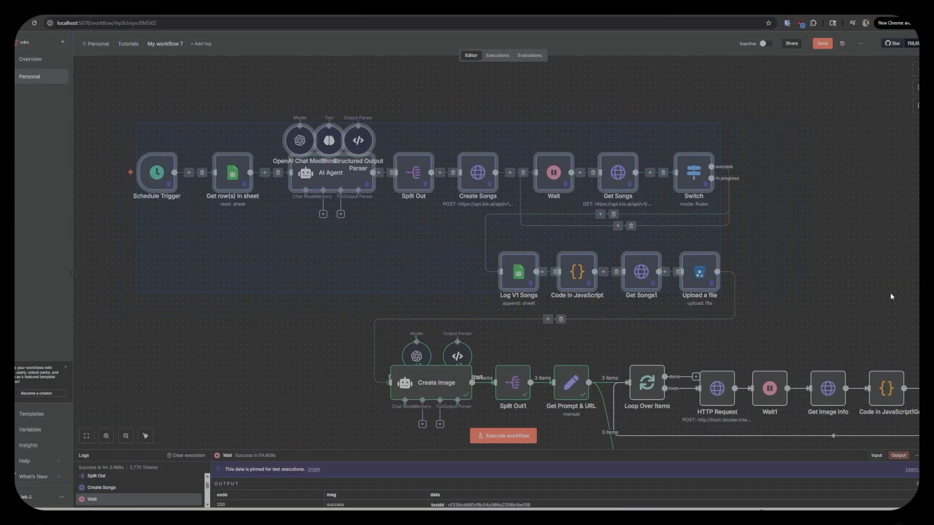
click(853, 293)
scroll(847, 287, down, 3)
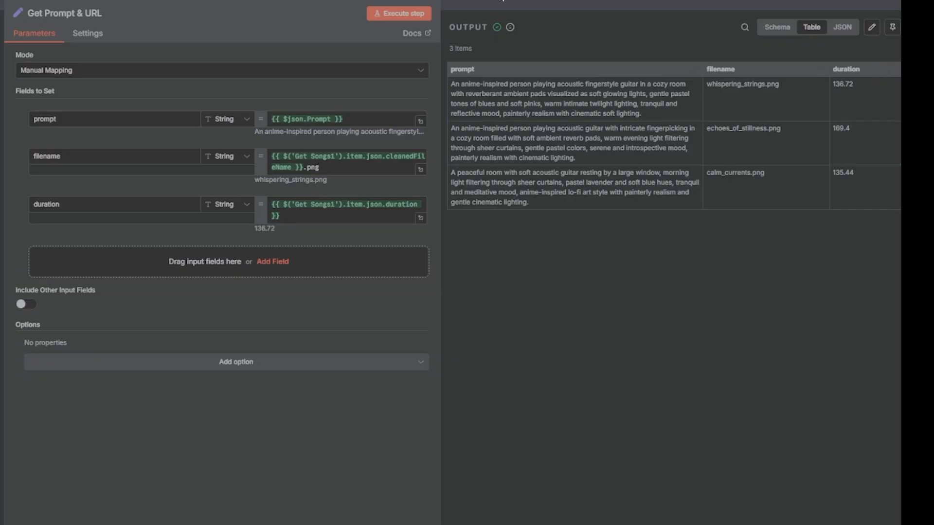
click(499, 2)
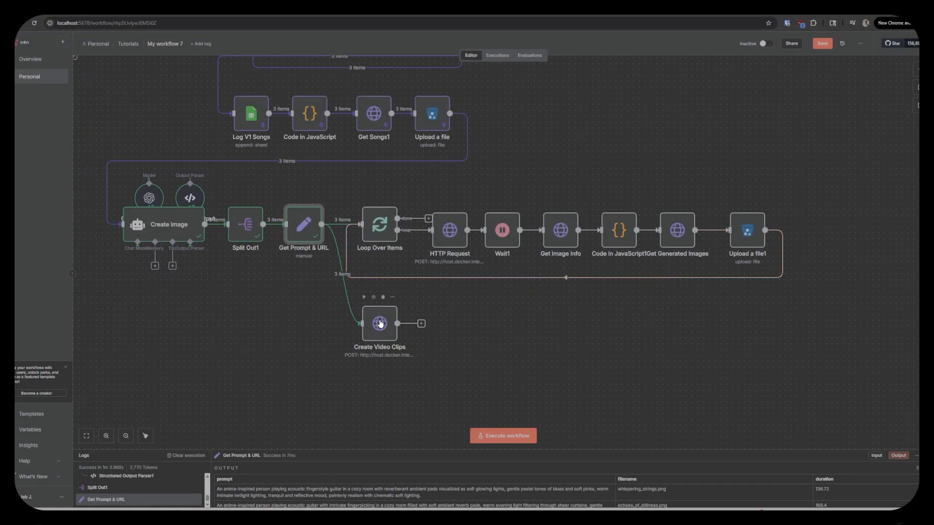
- Insert Get Prompt & URL's filename field, {{ $json.filename }}, at the end of the img-suno file_url in Create Video Clips
click(378, 324)
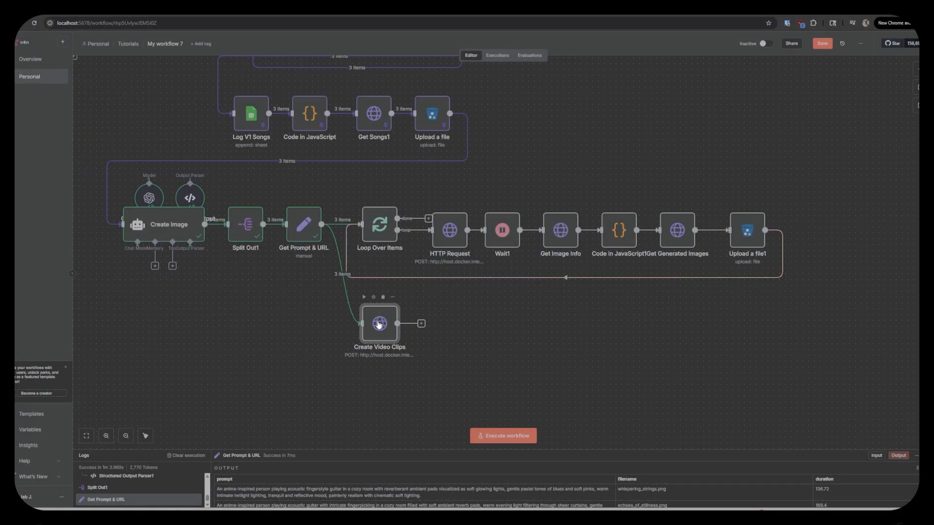
double_click(379, 324)
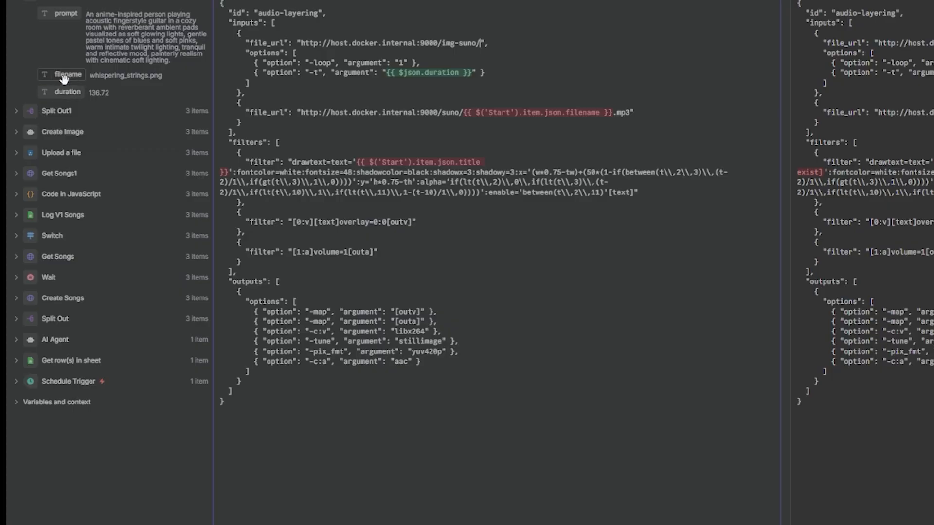
drag(63, 79, 481, 48)
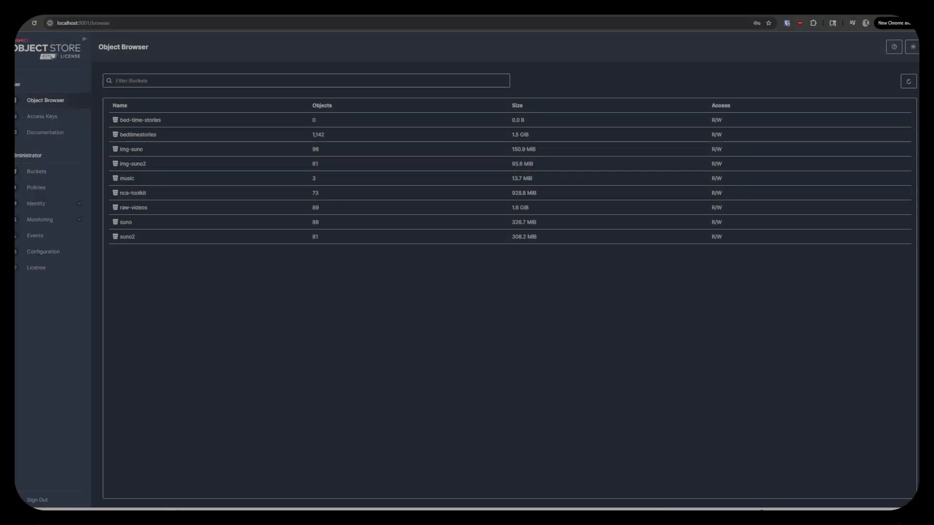
- Switch to the object store browser and inspect the img-suno bucket's image files, sorted by last modified
click(133, 150)
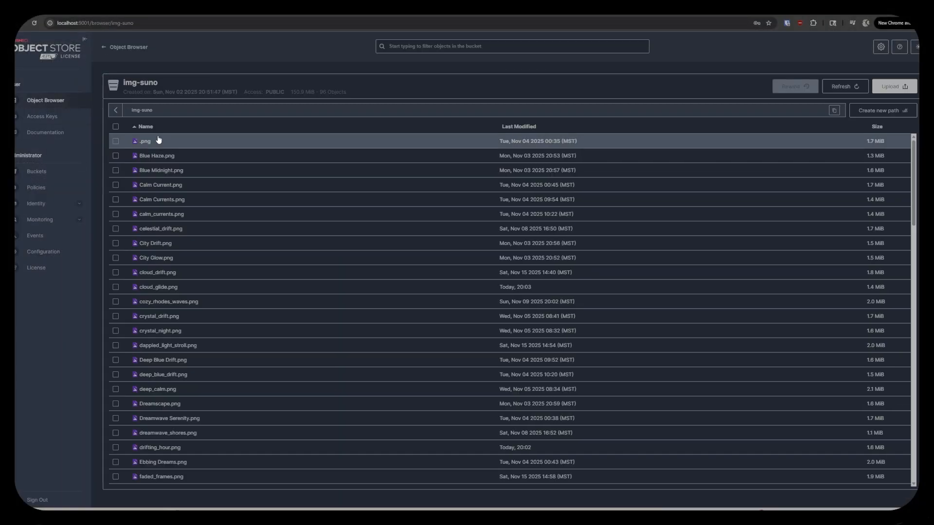
click(519, 127)
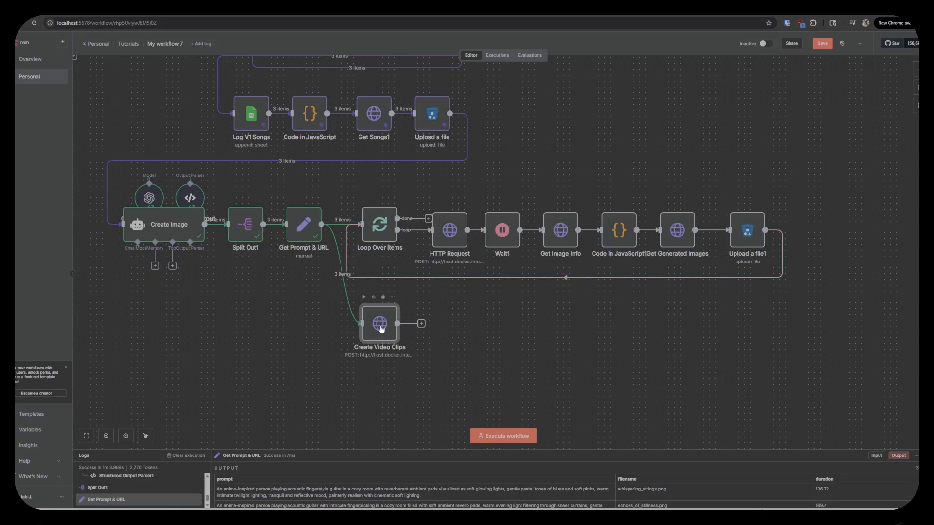
- In Create Video Clips, replace the Start reference in the suno .mp3 file_url with {{ $('Get Songs1').item.json.cleanedFileName }}
double_click(379, 323)
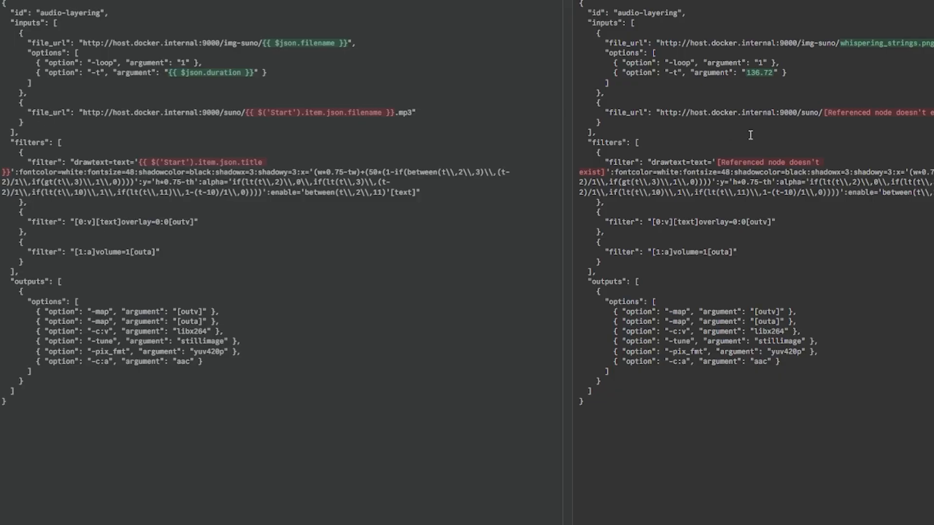
key(BackSpace)
key(BackSpace)
key(BackSpace)
key(BackSpace)
key(BackSpace)
key(BackSpace)
key(BackSpace)
key(BackSpace)
key(BackSpace)
key(BackSpace)
key(BackSpace)
key(BackSpace)
key(BackSpace)
key(BackSpace)
key(BackSpace)
key(BackSpace)
key(BackSpace)
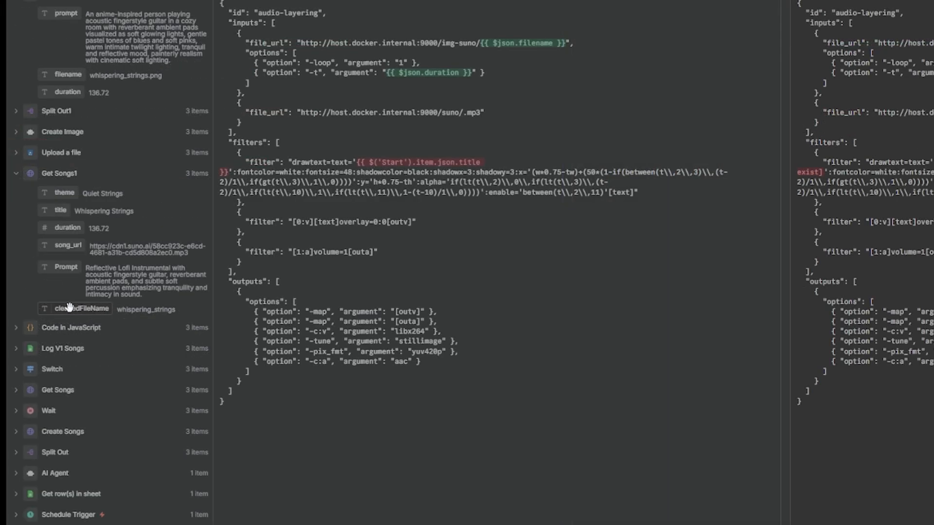
drag(67, 309, 465, 114)
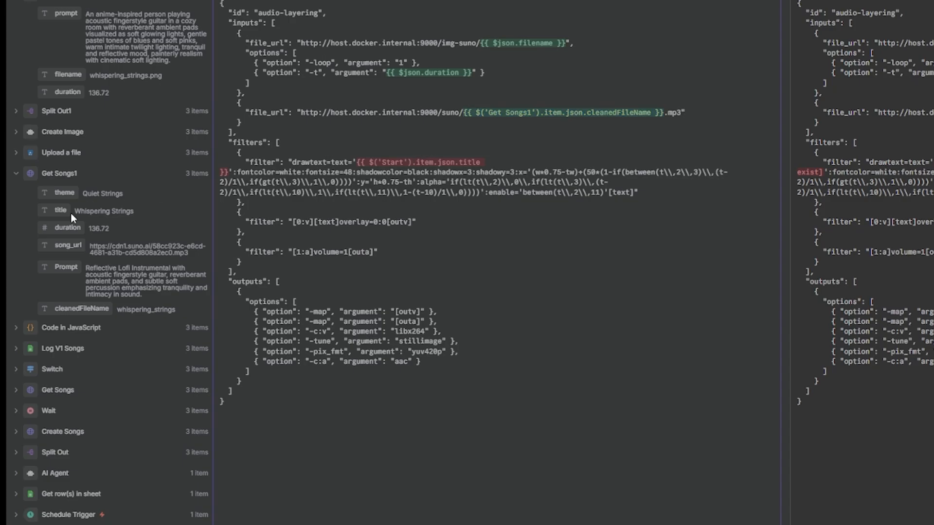
- In the drawtext filter, replace the Start title reference with {{ $('Get Songs1').item.json.title }} between the single quotes
click(228, 174)
key(BackSpace)
key(BackSpace)
key(BackSpace)
key(BackSpace)
key(BackSpace)
key(BackSpace)
key(BackSpace)
key(BackSpace)
key(BackSpace)
key(BackSpace)
key(BackSpace)
key(BackSpace)
key(BackSpace)
key(BackSpace)
key(BackSpace)
key(BackSpace)
key(BackSpace)
key(BackSpace)
key(BackSpace)
key(BackSpace)
key(BackSpace)
key(BackSpace)
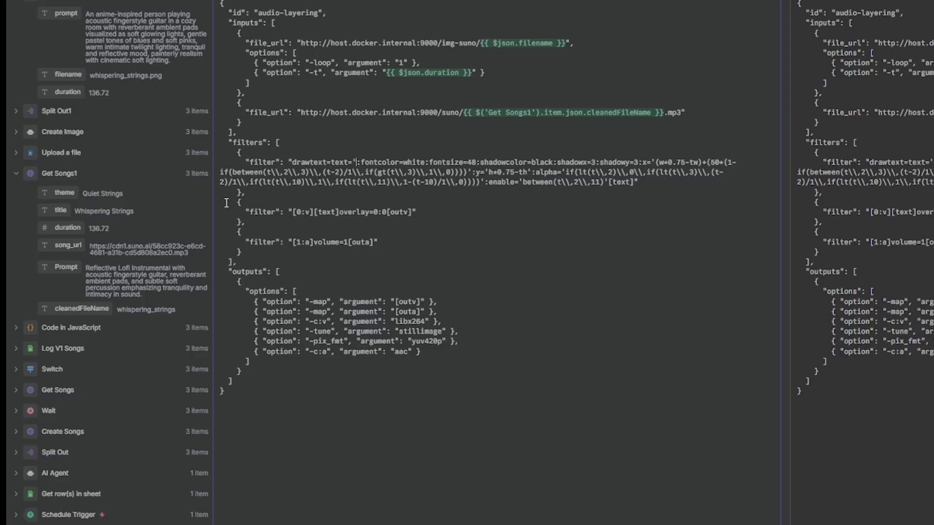
text(')
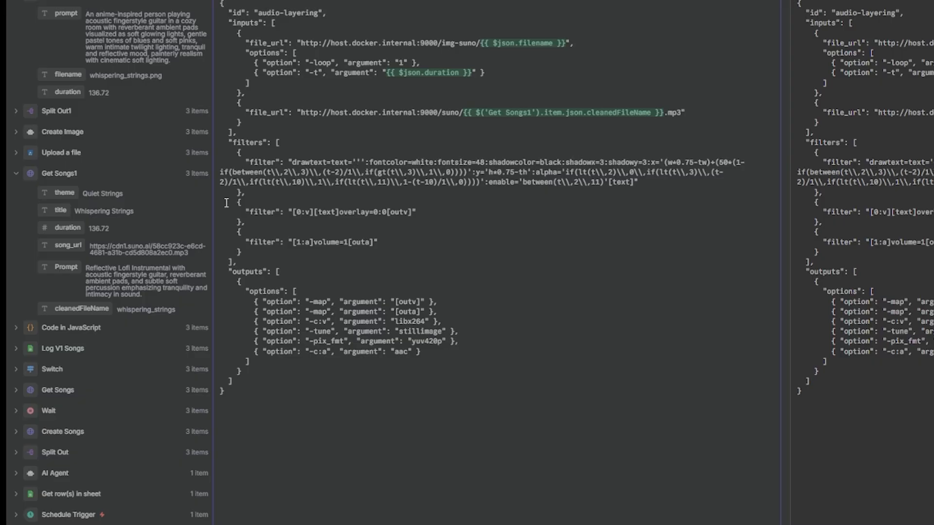
key(BackSpace)
drag(60, 210, 357, 162)
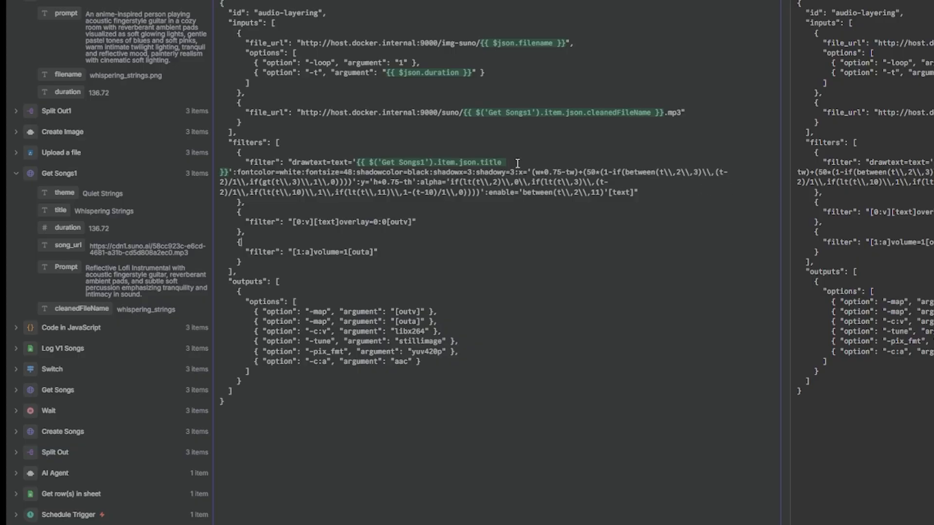
- Insert :fontfile="data/fonts/Montserrat-SemiBold.ttf": between the title text and fontcolor in the drawtext filter
click(235, 172)
text(:fontfile=)
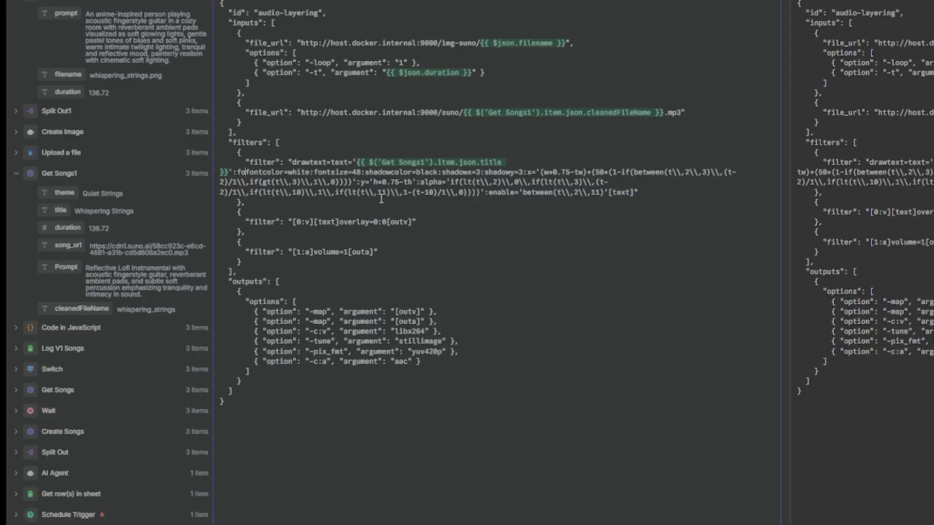
text("":)
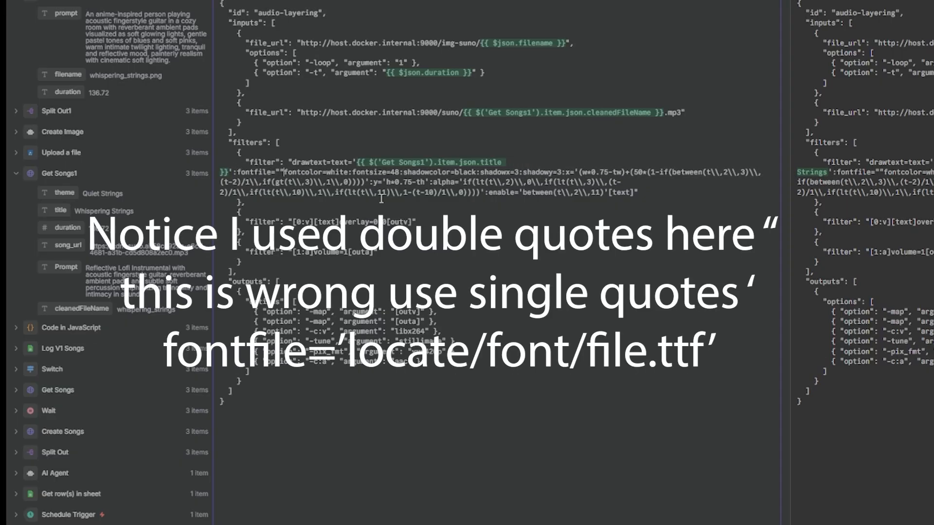
text(data/fonts/)
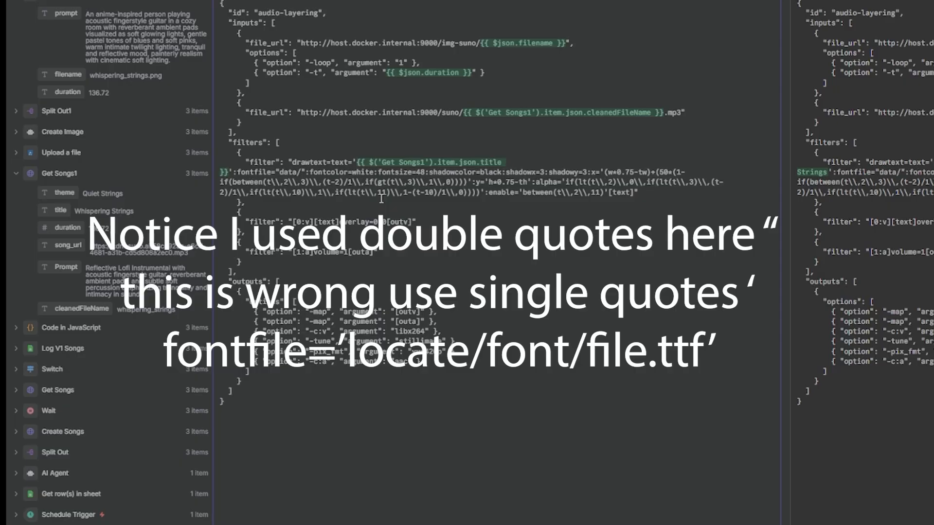
text(Montserrat-SemiB)
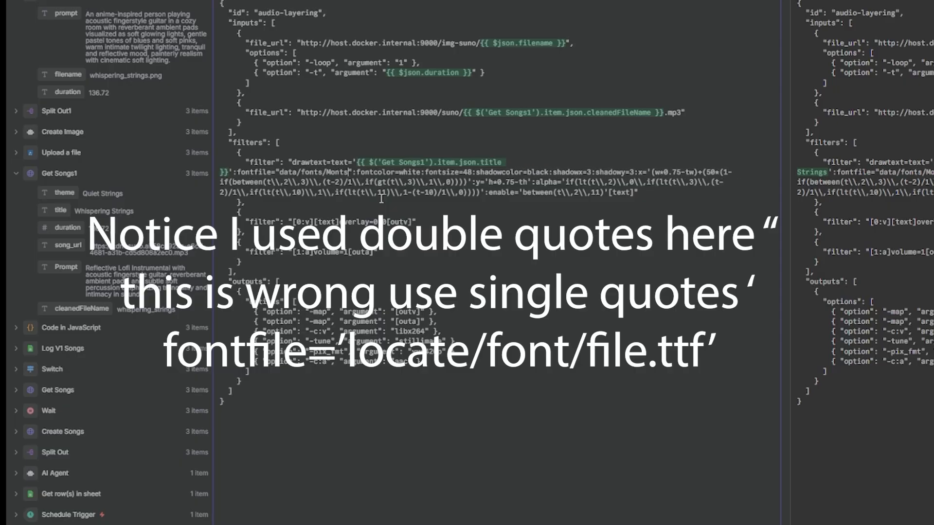
text(old.ttf)
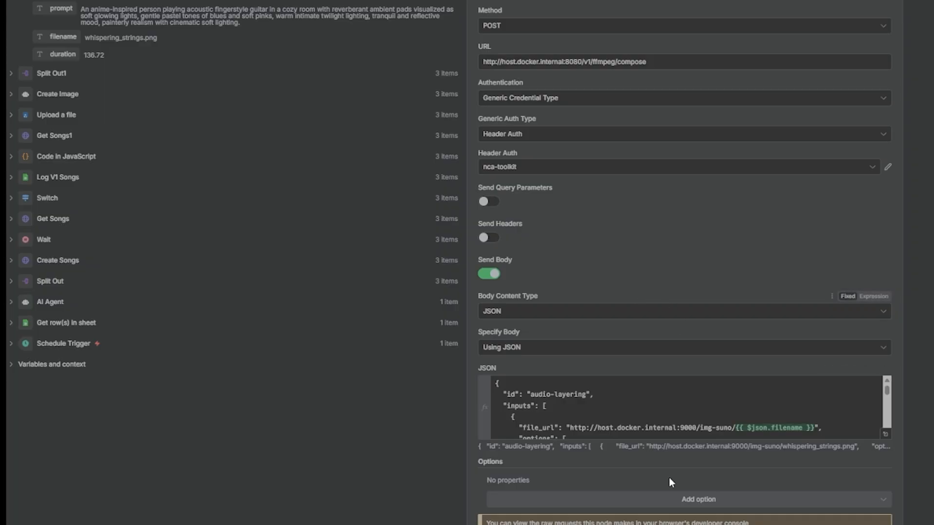
- Add a Timeout option of 1700000 to Create Video Clips and return to the canvas
click(707, 506)
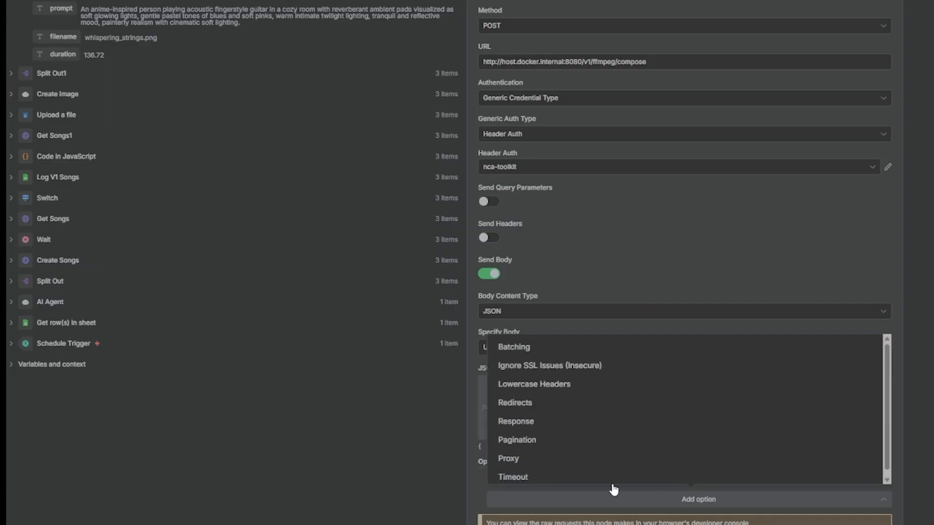
click(512, 478)
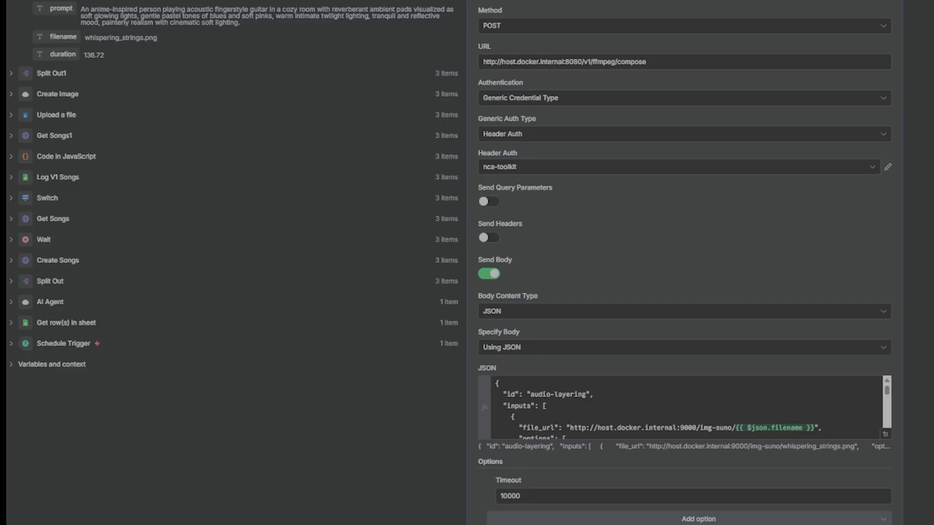
drag(526, 497, 404, 487)
text(1700000)
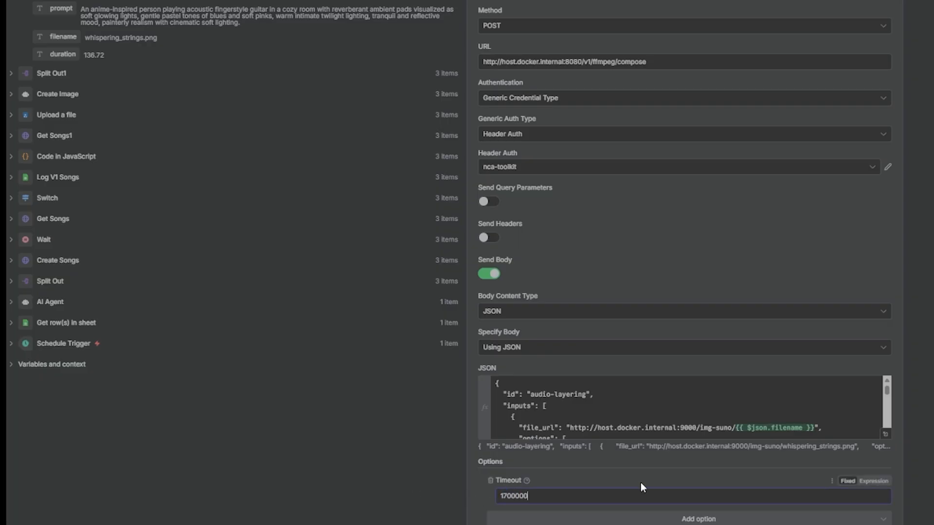
key(Escape)
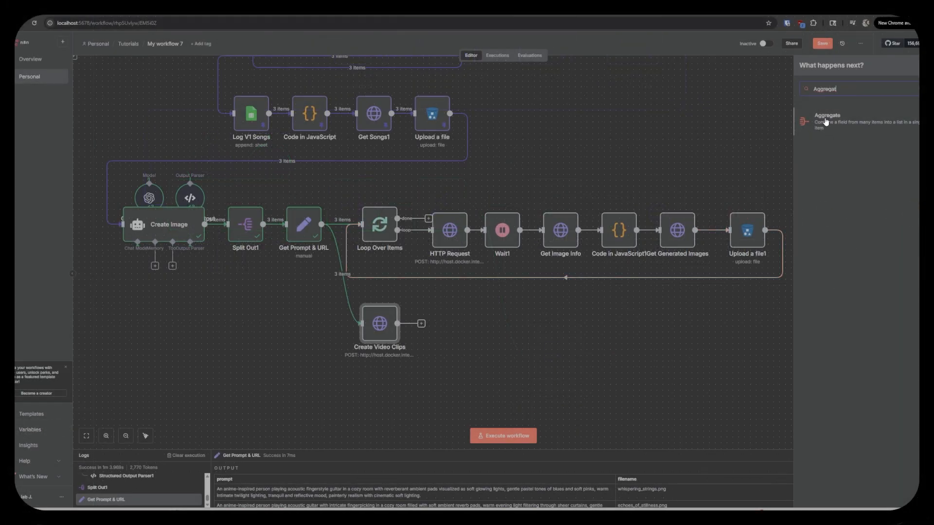
- Add an Aggregate node after Create Video Clips, with response as the input field to aggregate
click(825, 121)
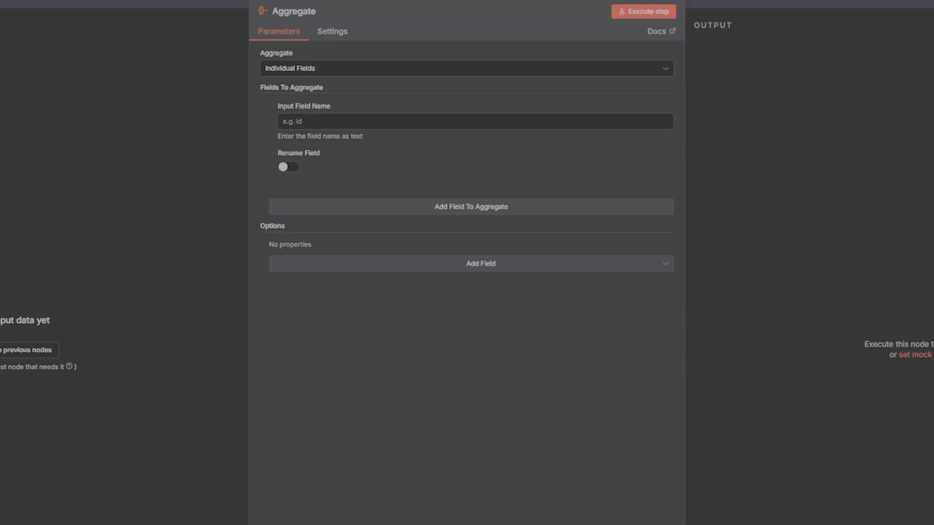
click(359, 123)
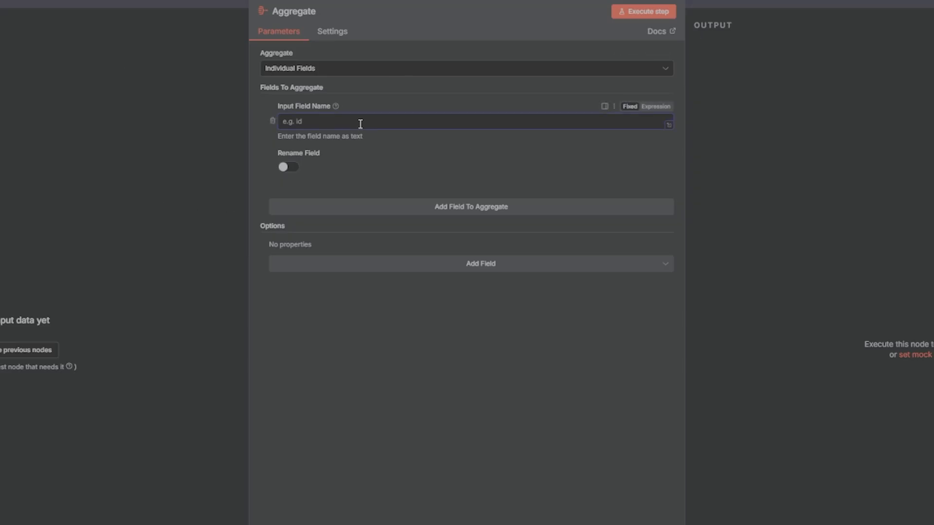
text(response)
click(765, 1)
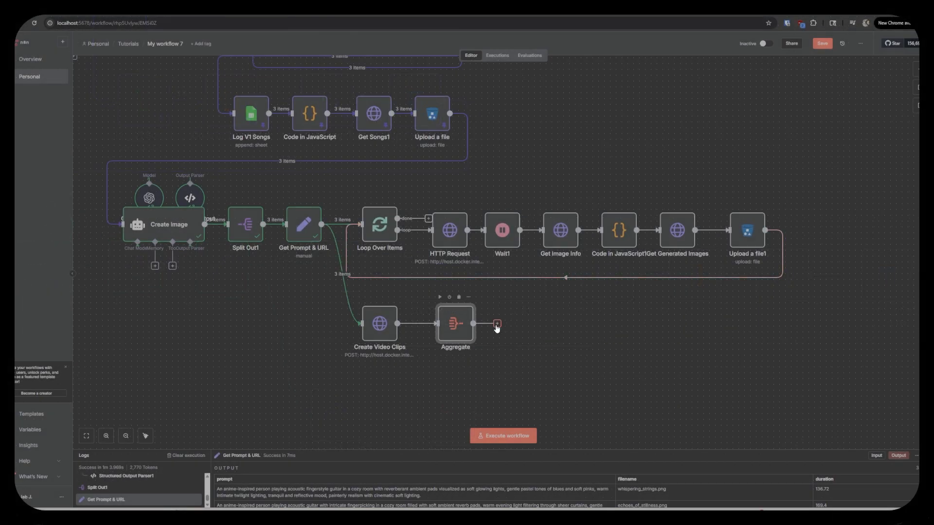
- Add a JavaScript Code node after Aggregate and replace its default code with the copied script mapping each response's file_url into video_urls
click(497, 324)
text(code)
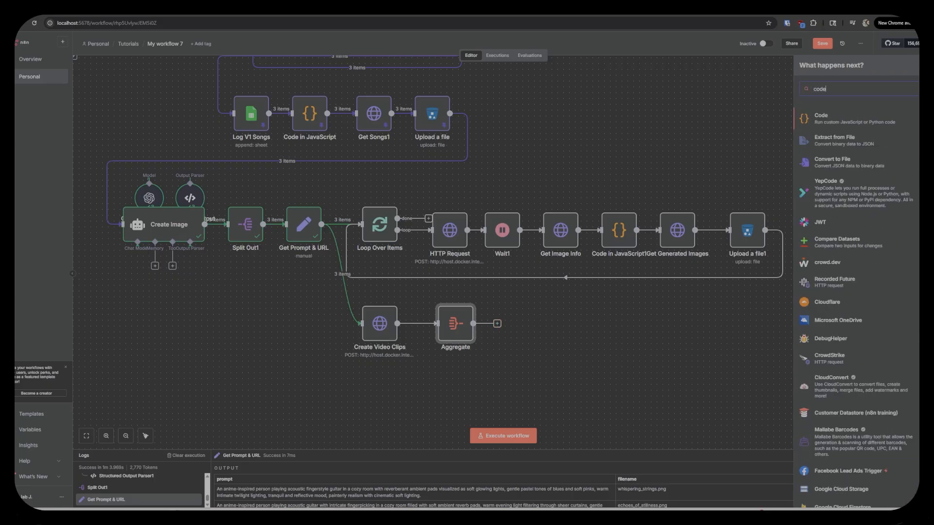
click(820, 119)
click(828, 131)
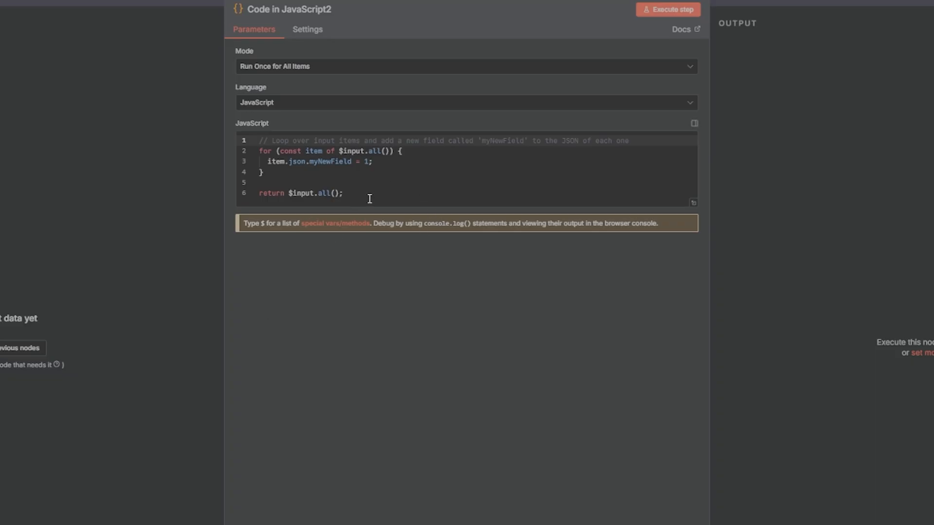
drag(369, 197, 172, 94)
text(// Extract the array of URL groups const responses = $input.first().json.response || [];  // Flatten and extract each file_url const formattedURLs = responses.map(group => ({   video_url: group[0].file_url }));  // Return the transformed data return [   {     json: {       video_urls: formattedURLs     }   } ];)
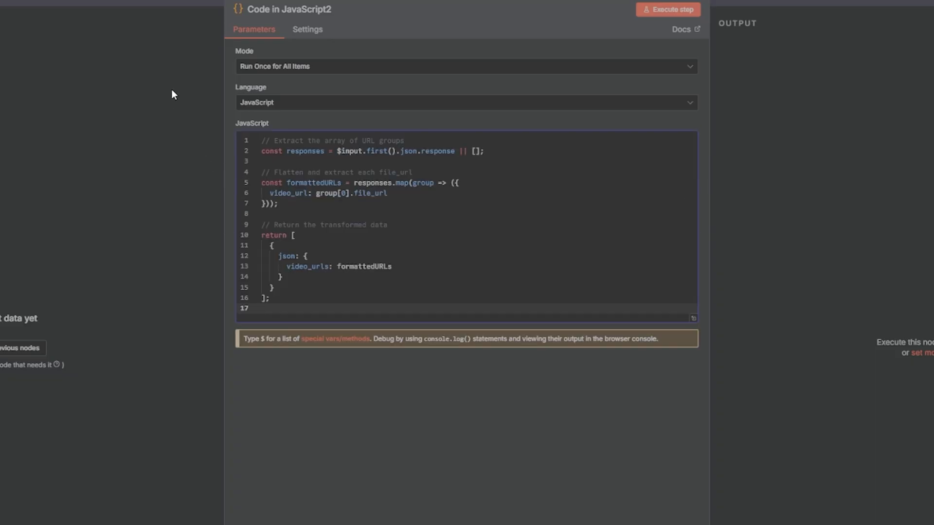
key(BackSpace)
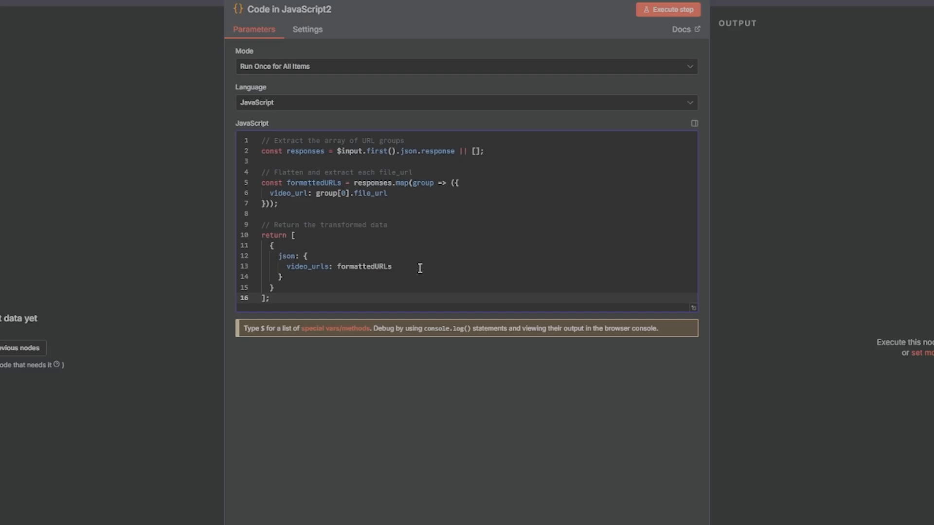
- Rename the new Code node Video url to array and move it and Aggregate closer to Create Video Clips
click(298, 8)
text(Vid)
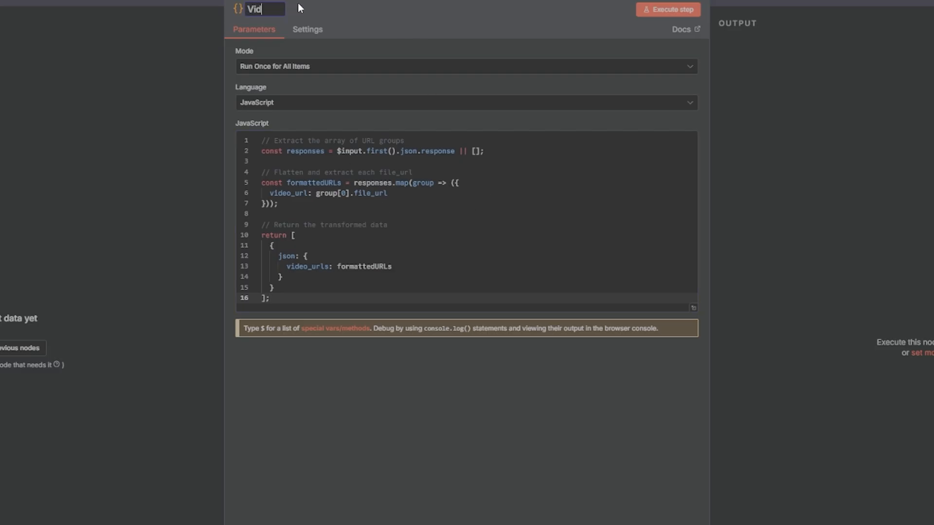
text(eo url to array)
key(Return)
key(Escape)
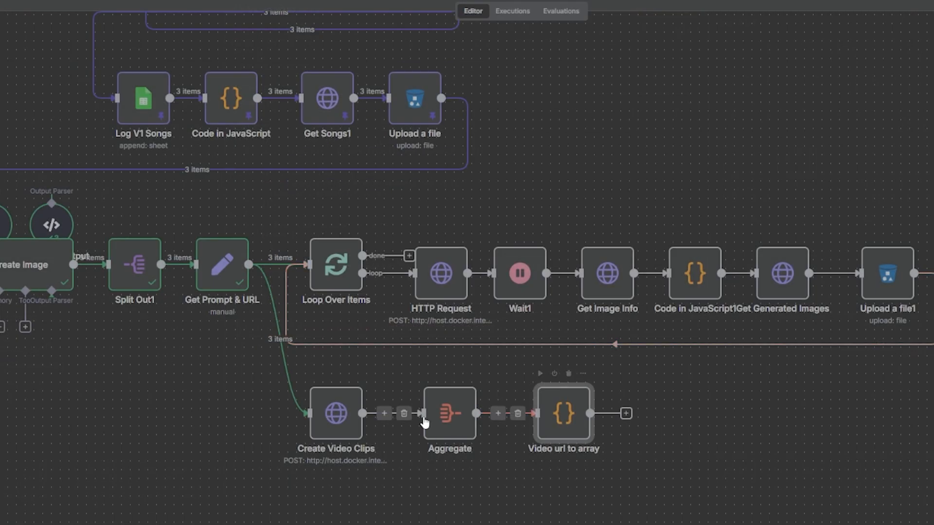
drag(452, 420, 422, 414)
drag(568, 422, 508, 417)
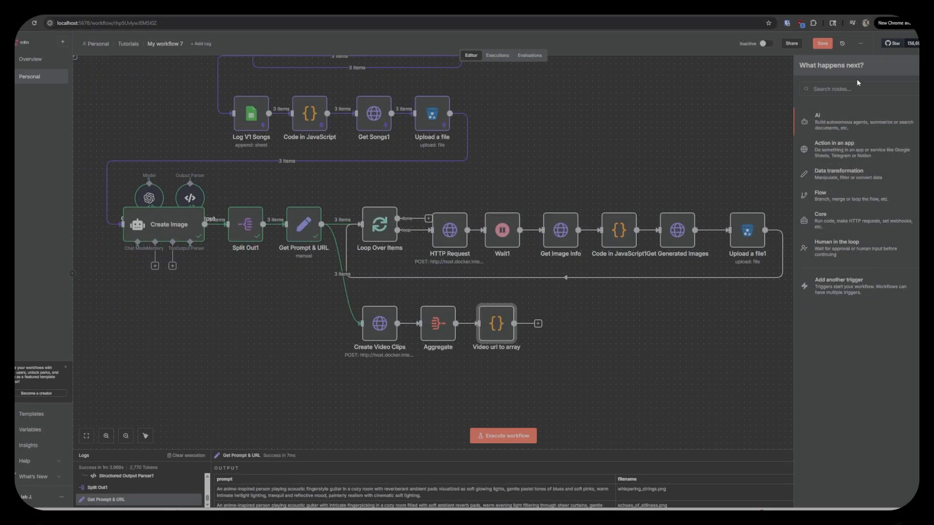
text(http)
click(823, 117)
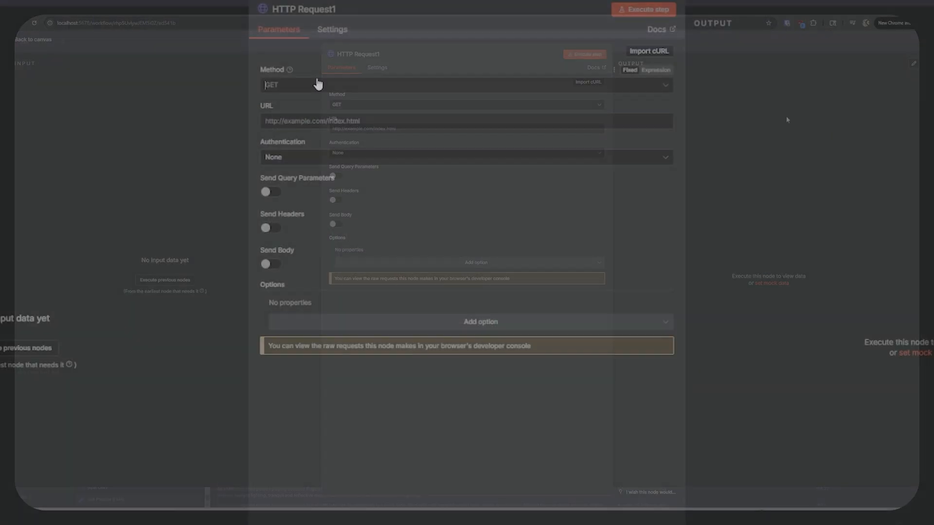
click(317, 84)
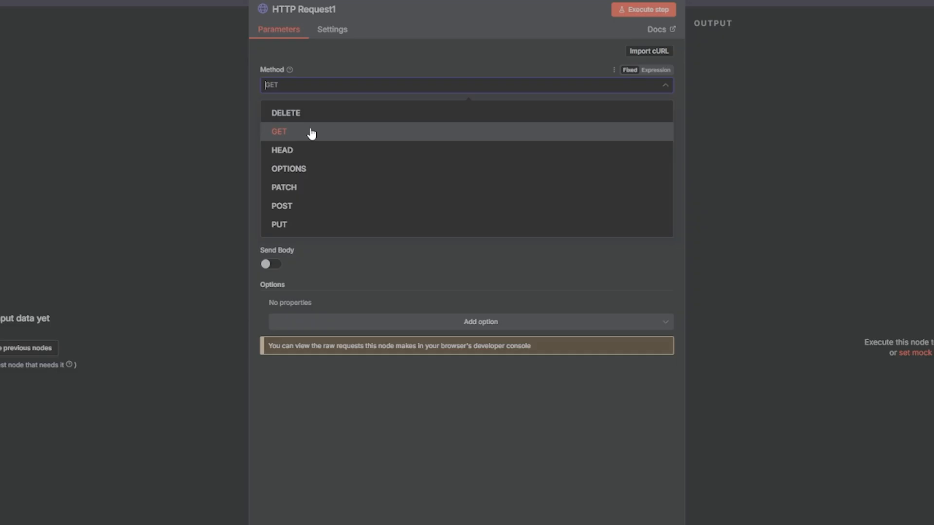
click(302, 206)
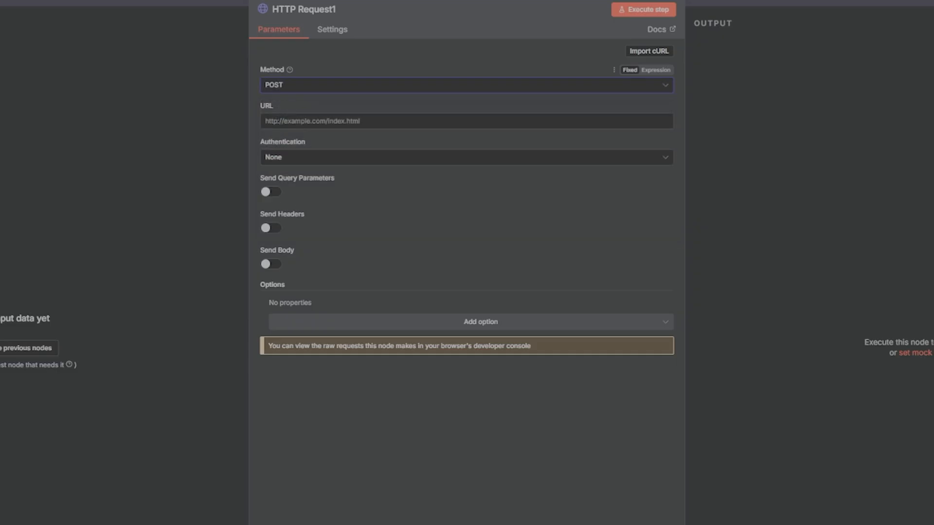
click(431, 124)
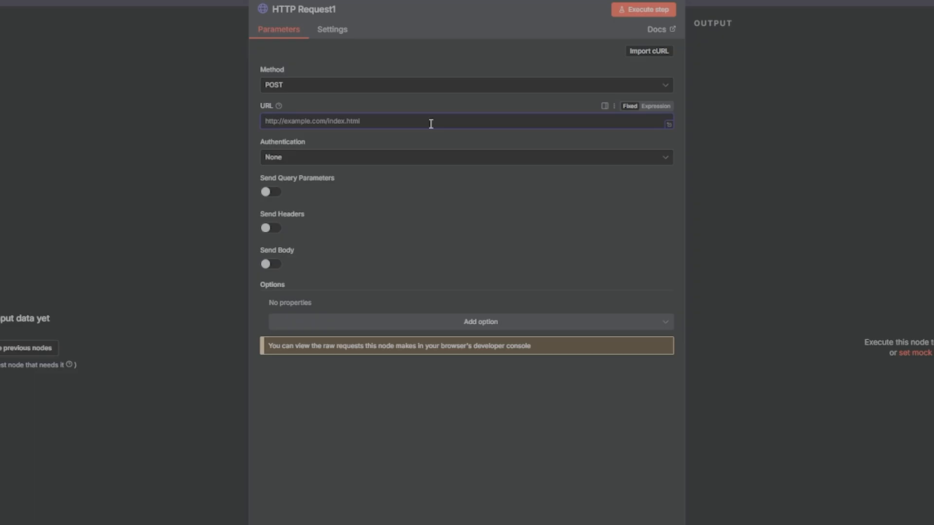
text(http://host.docker.internal:8080/v1/video/concatenate)
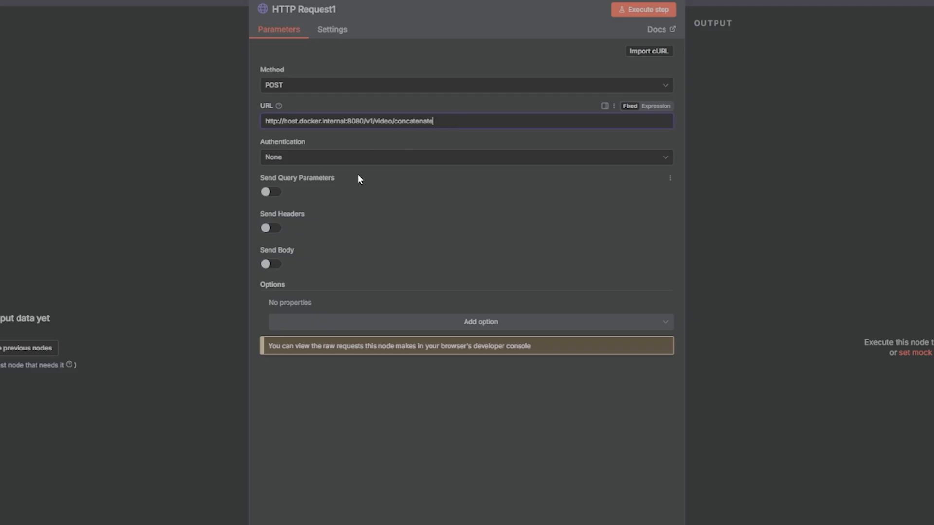
- Set the request's authentication to Generic Credential Type with Header Auth and the nca-toolkit credential
click(355, 158)
click(330, 233)
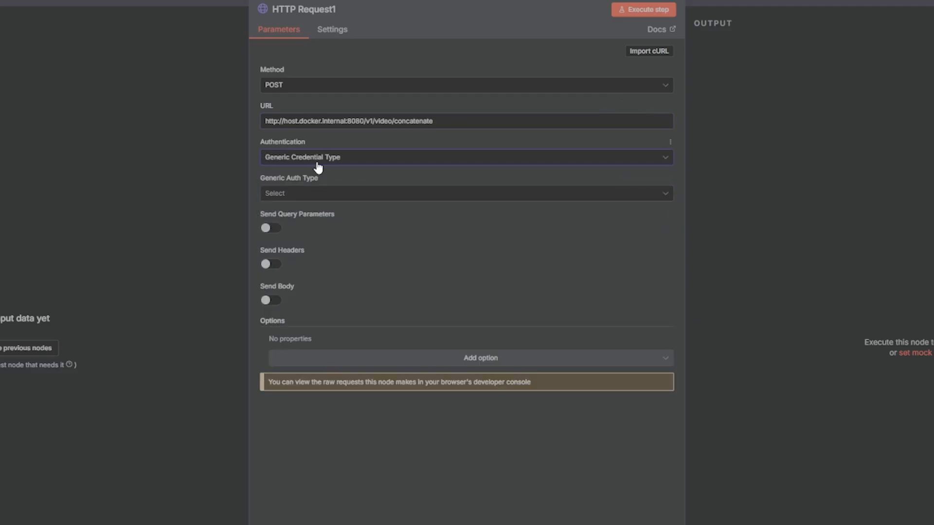
click(323, 197)
click(314, 297)
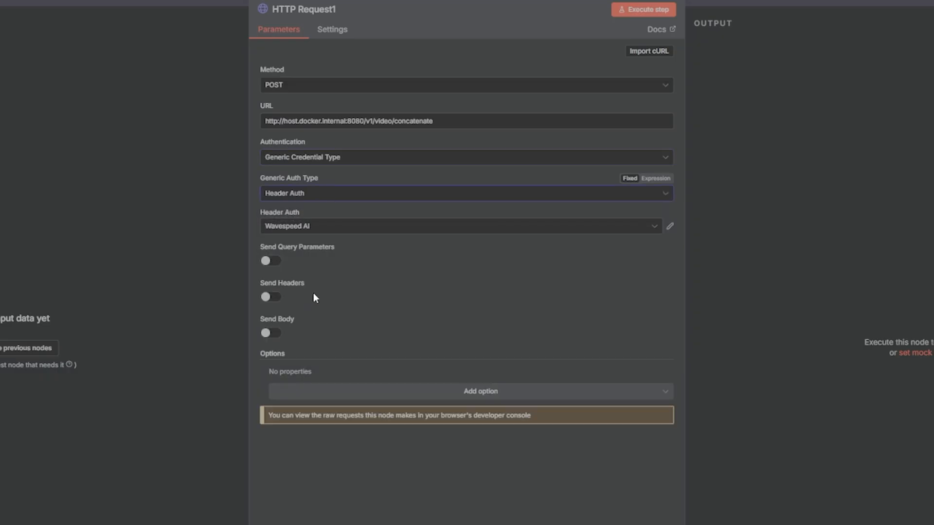
click(327, 230)
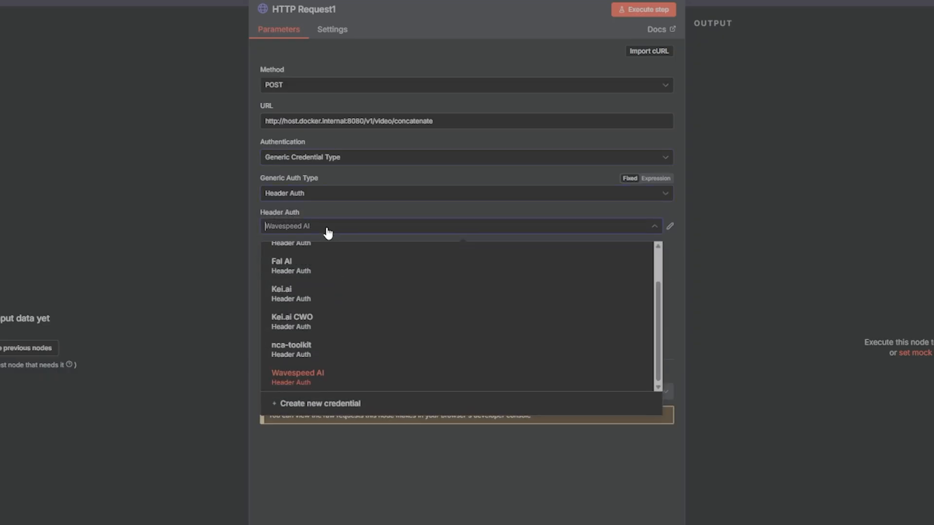
click(327, 356)
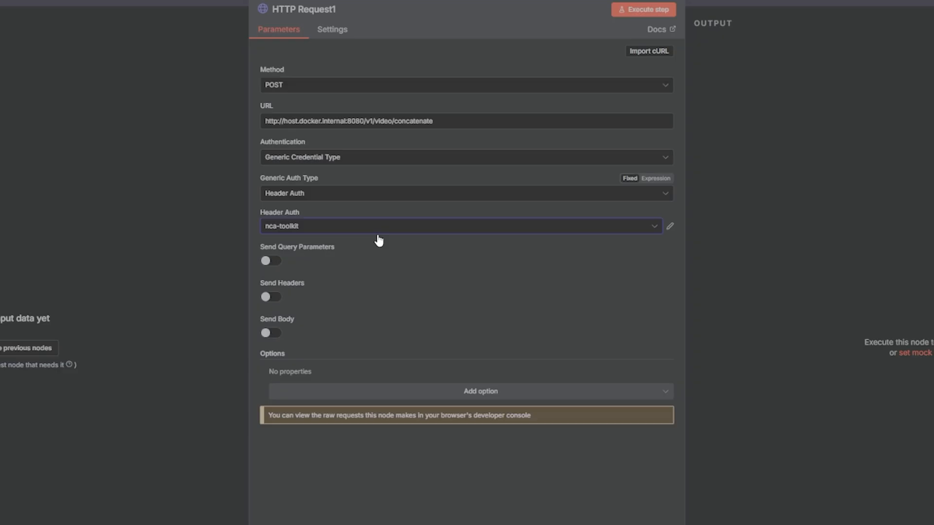
- Enable a JSON body with video_urls as {{ JSON.stringify($json.video_urls) }} and id "Job", and rename the node Create Video
click(276, 335)
click(302, 408)
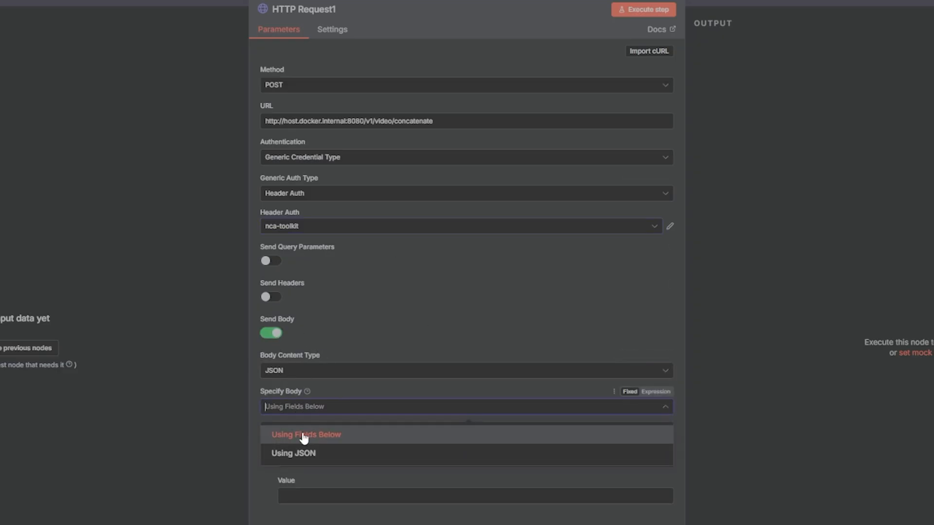
click(302, 454)
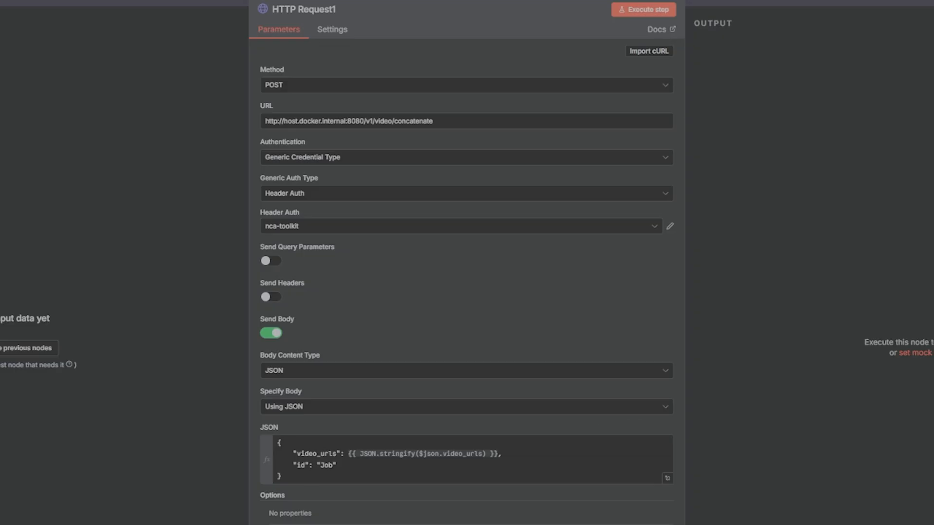
click(300, 10)
text(create Video)
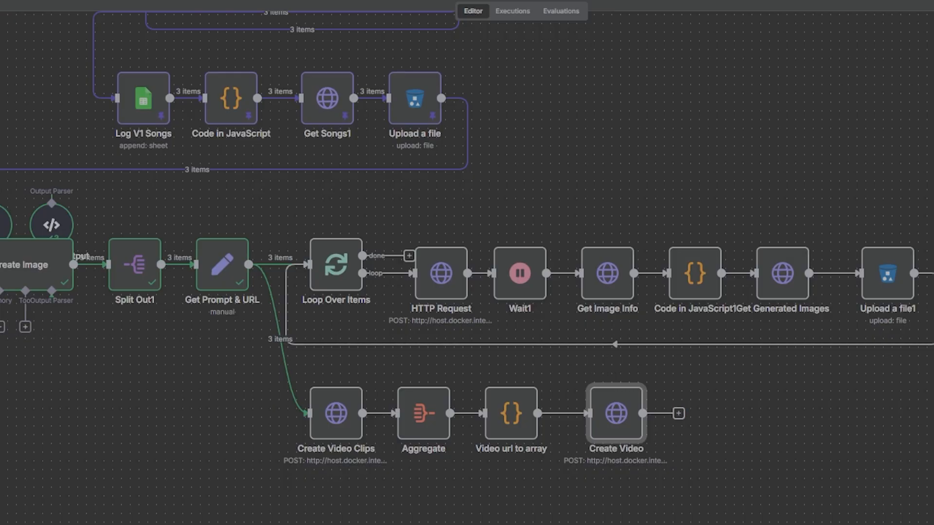
- Add an HTTP Request node after Create Video, rename it Get V1, and set its URL to {{ $json.response }}
text(https)
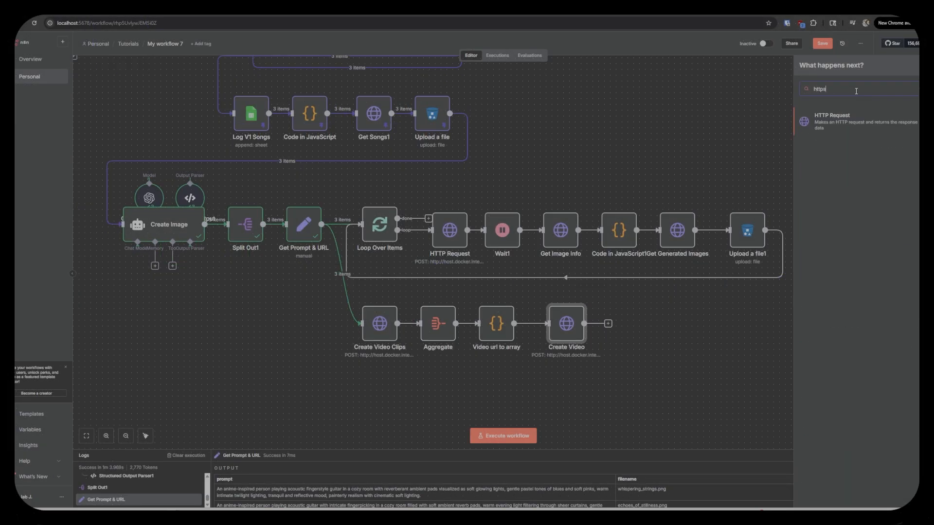
click(835, 119)
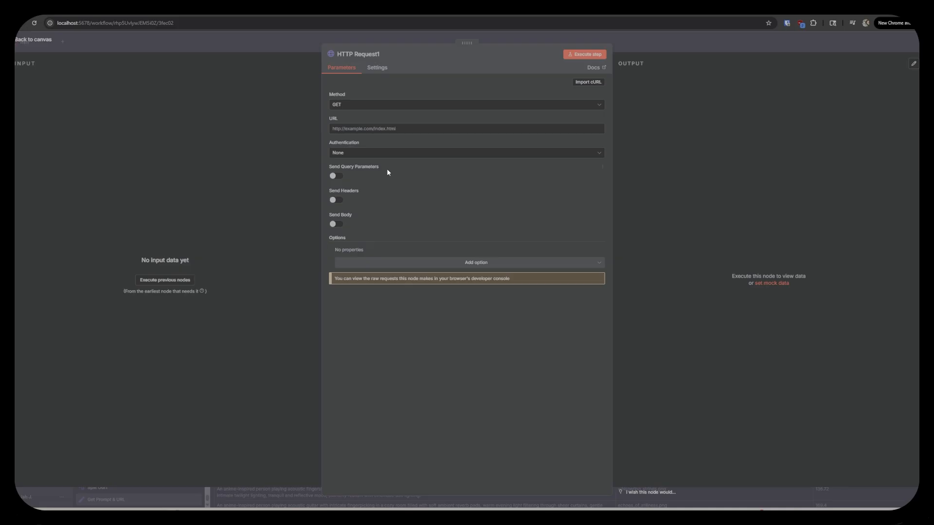
click(372, 54)
text(get V1)
click(393, 128)
text({{ $json.response }})
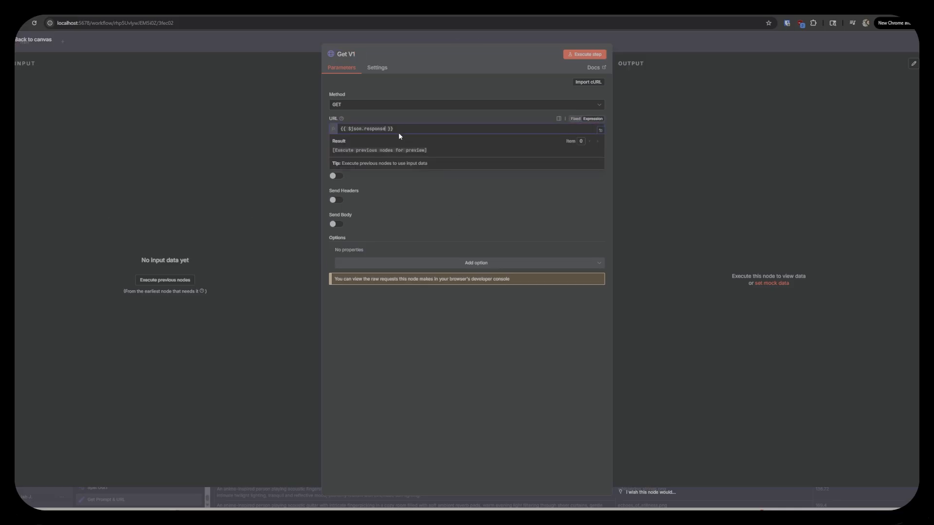
- Add the Response option to the Get V1 request and set its Response Format to File
click(371, 117)
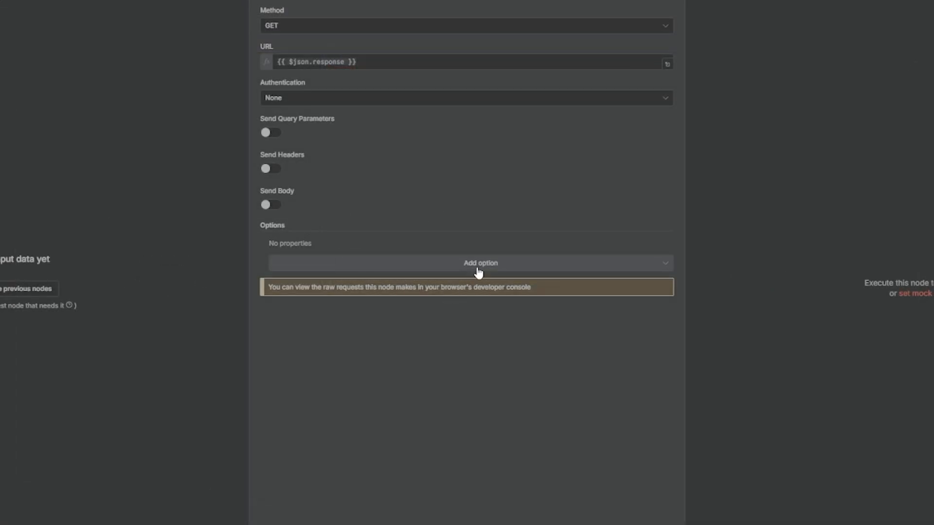
click(480, 267)
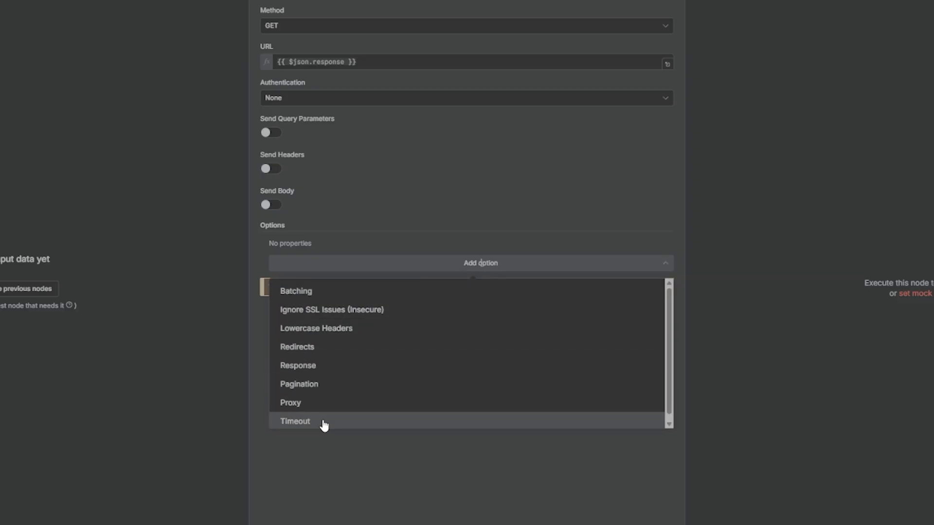
click(339, 369)
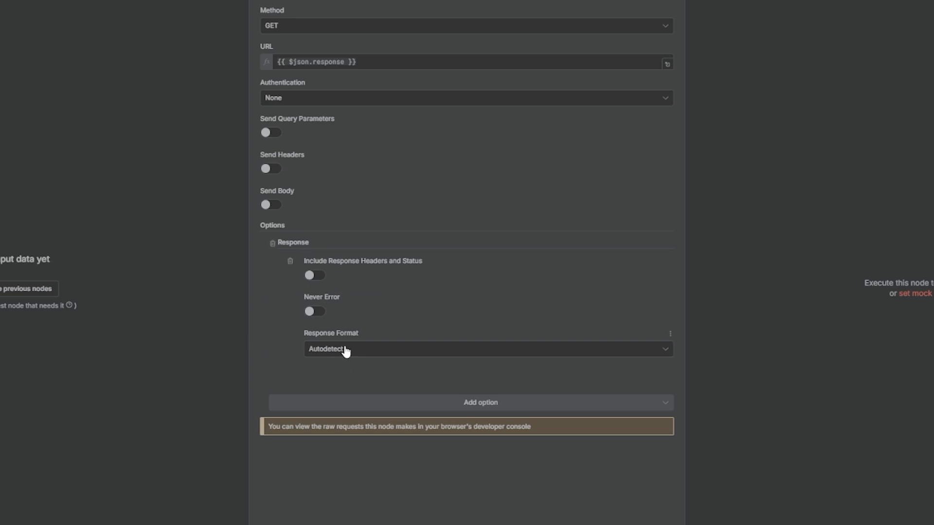
click(346, 350)
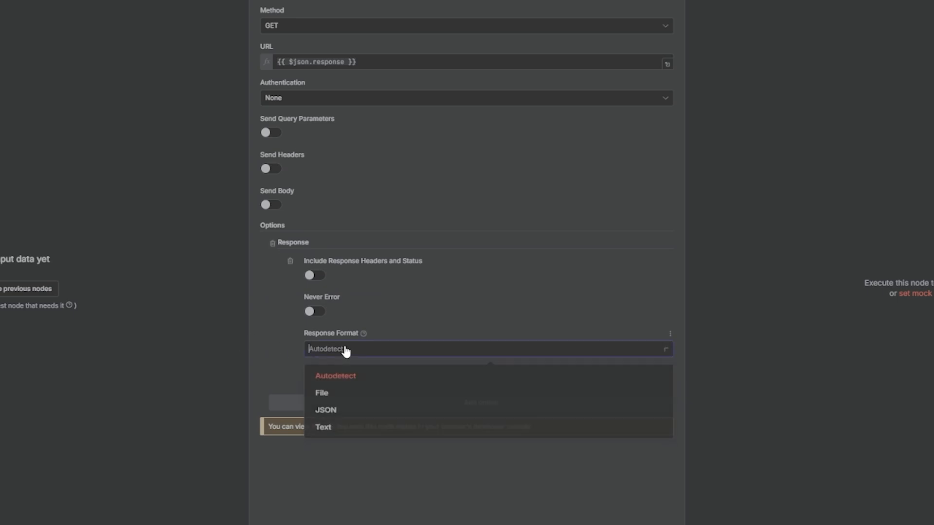
click(342, 396)
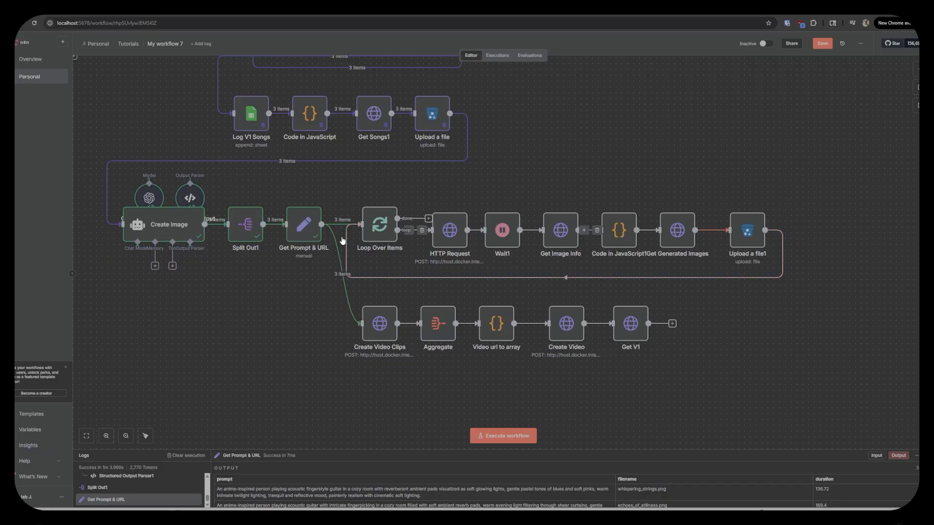
- Pin the data of the Create Image, Split Out1 and Get Prompt & URL nodes and execute the workflow
scroll(328, 203, up, 4)
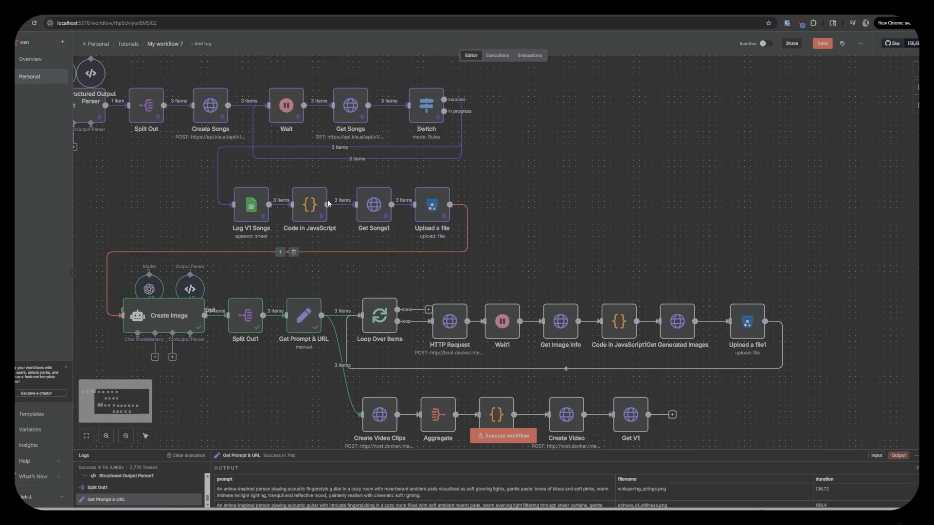
scroll(328, 203, up, 2)
scroll(173, 225, down, 1)
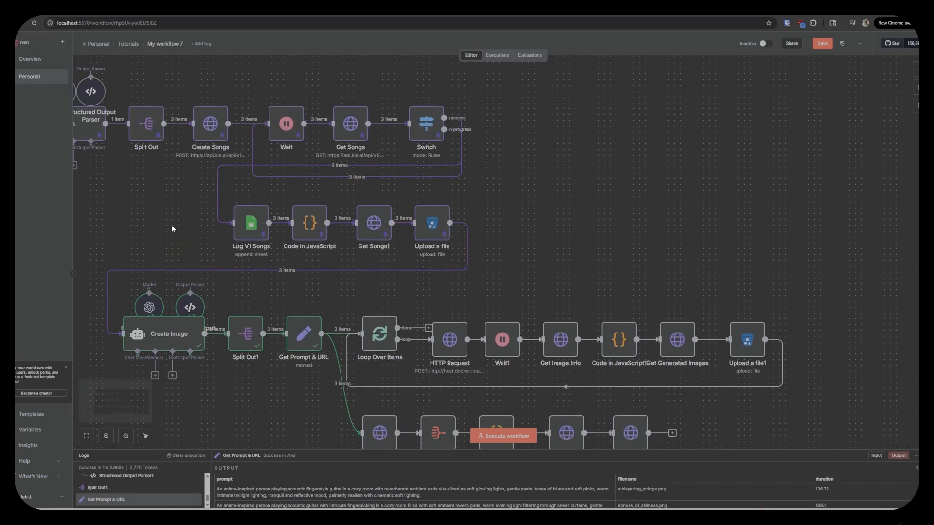
scroll(171, 225, down, 4)
drag(86, 154, 329, 307)
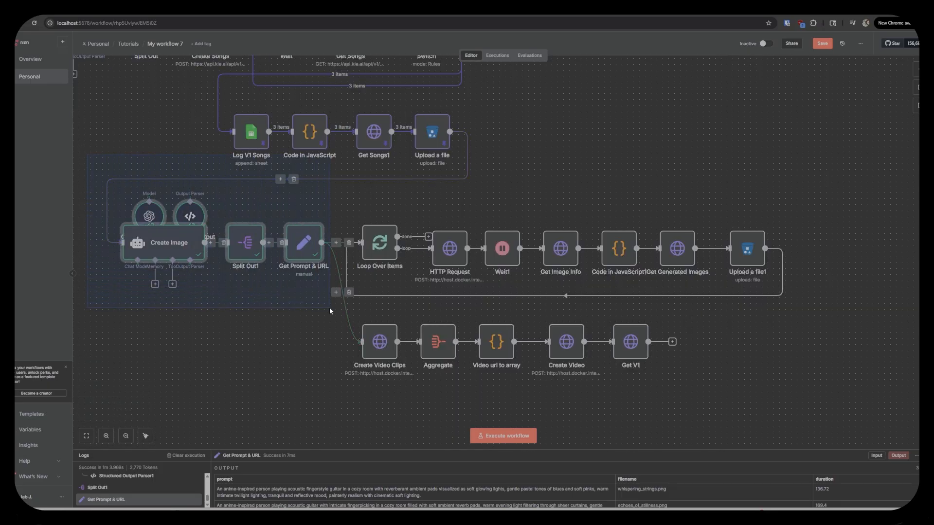
key(p)
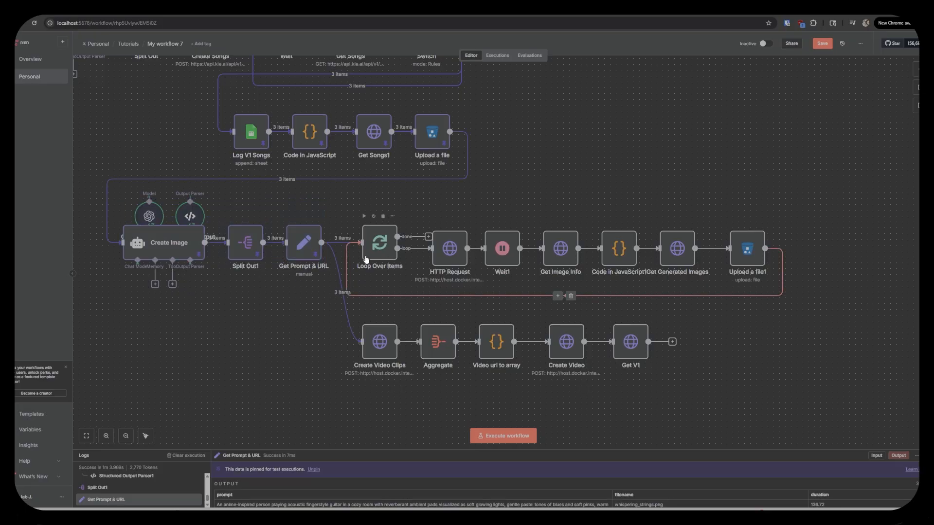
click(499, 437)
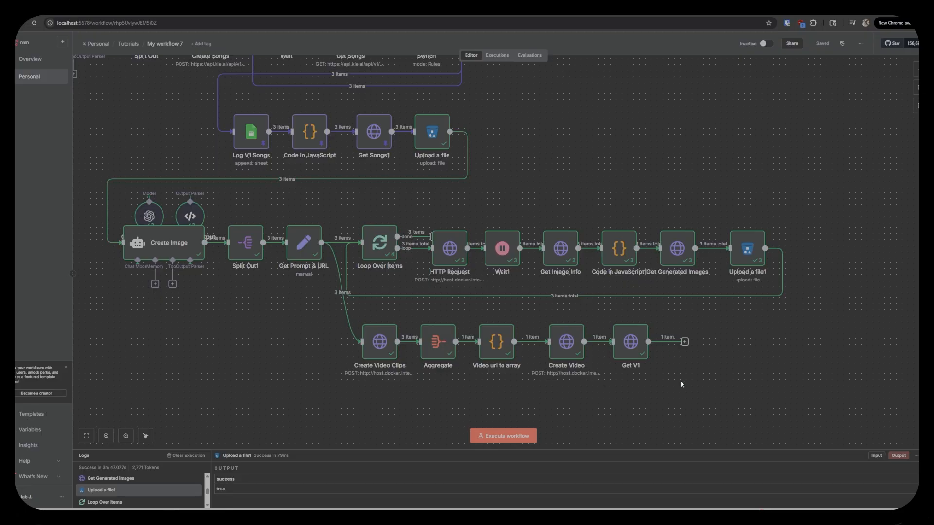
- Review Get V1's output and add a Google Drive Upload file node after it, keeping the Google Drive account credential
double_click(630, 342)
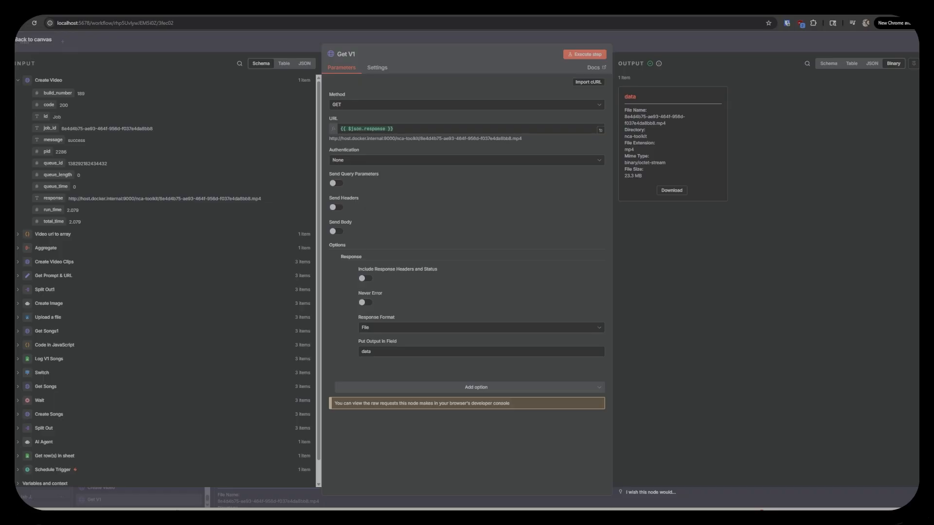
click(702, 48)
click(684, 342)
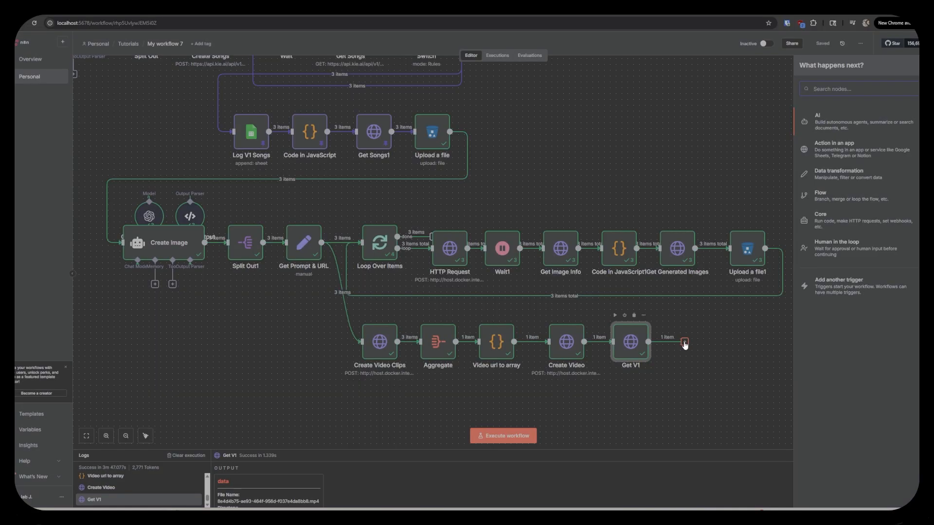
text(drive)
click(836, 156)
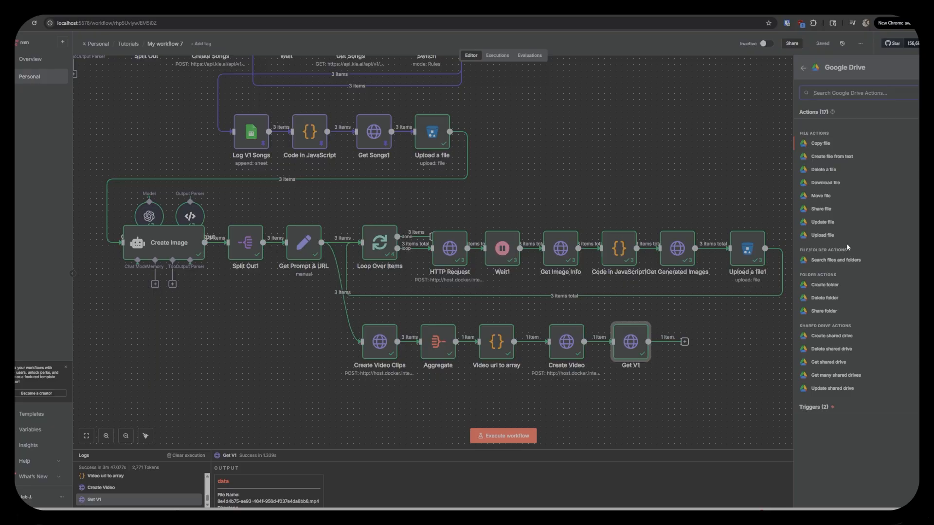
click(827, 234)
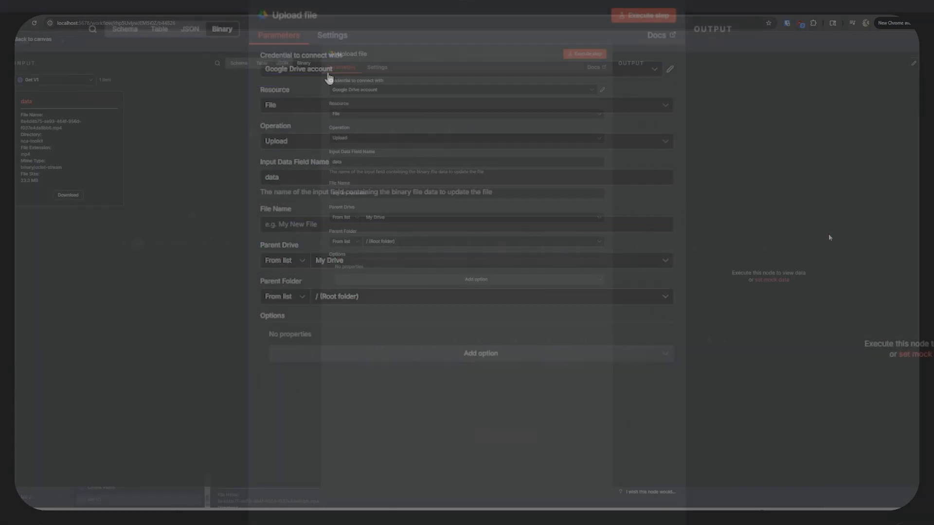
click(329, 75)
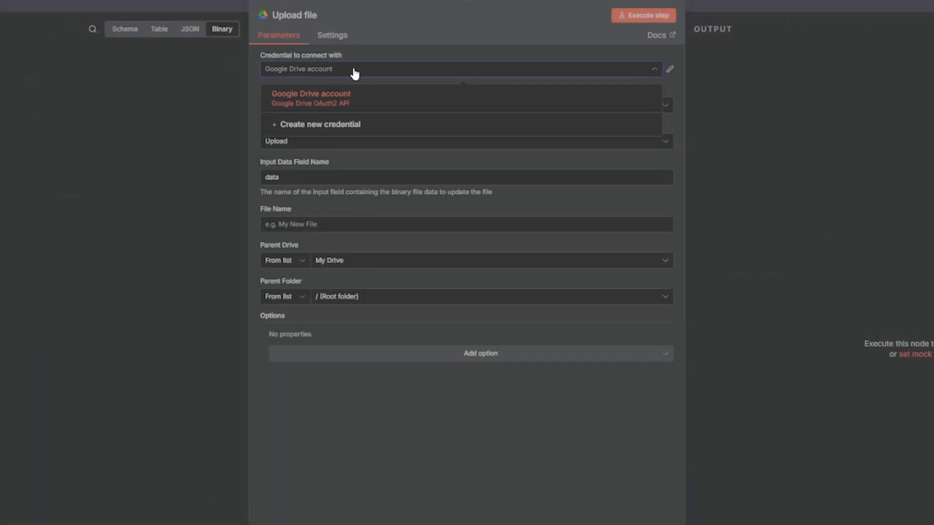
click(385, 74)
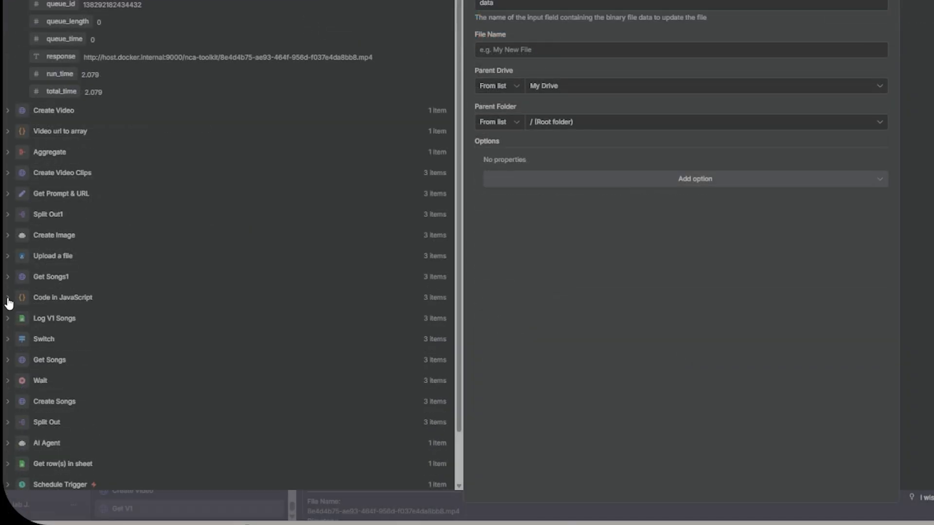
- Set the uploaded file's name to {{ $('Code in JavaScript').first().json.cleanedFileName }}_v1.mp4
click(7, 298)
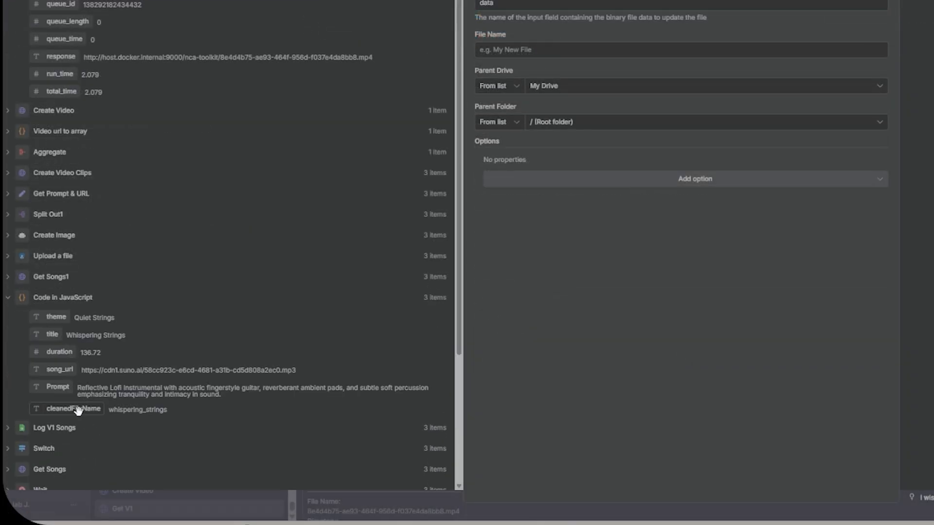
drag(78, 409, 540, 49)
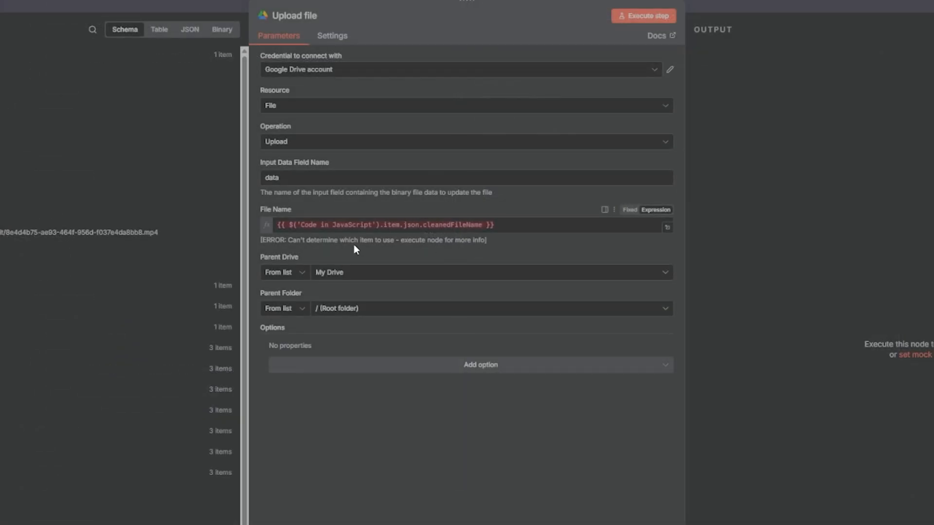
double_click(393, 225)
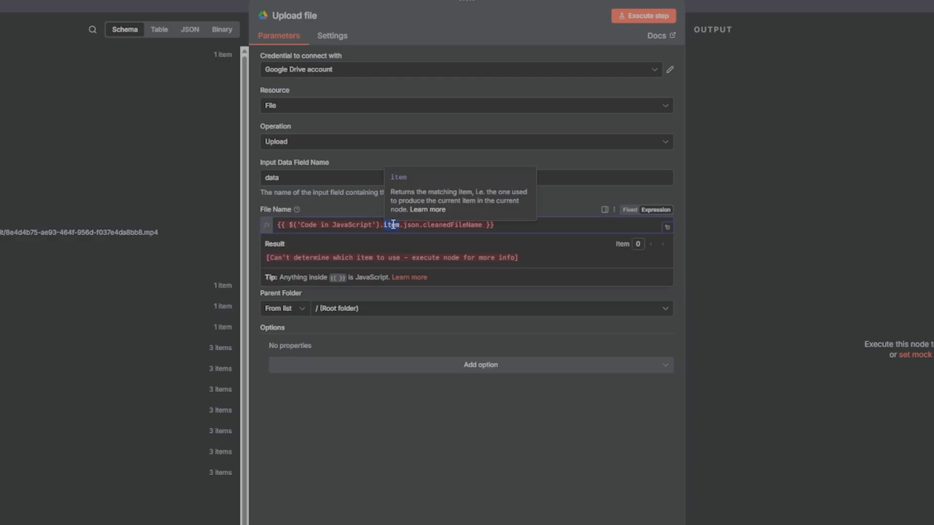
text(first())
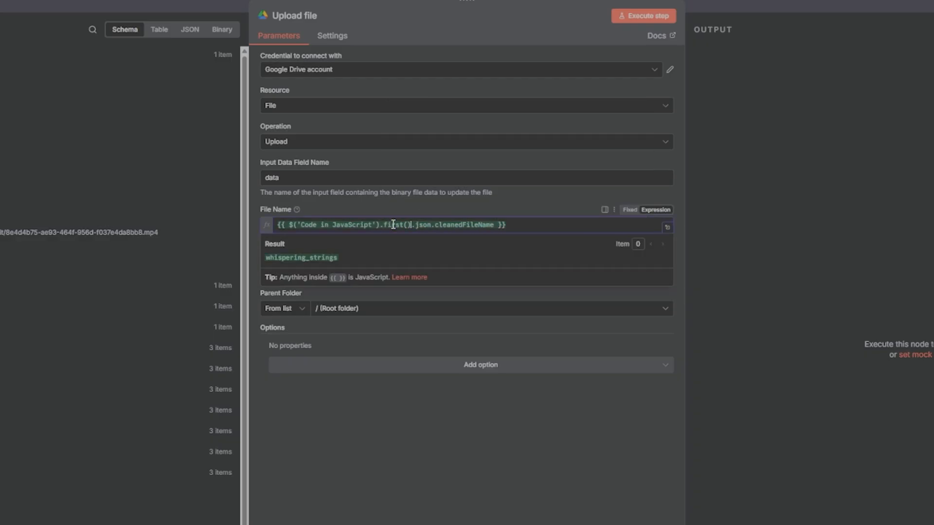
click(542, 199)
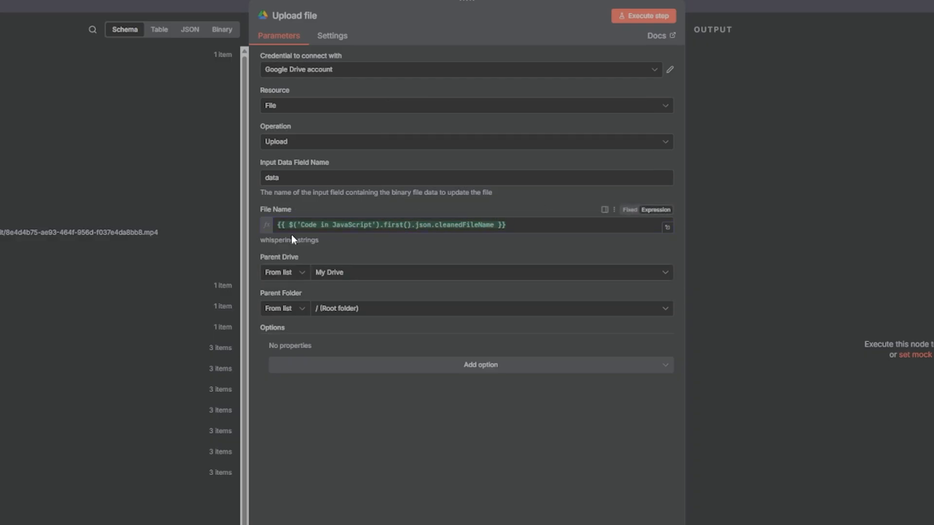
click(538, 224)
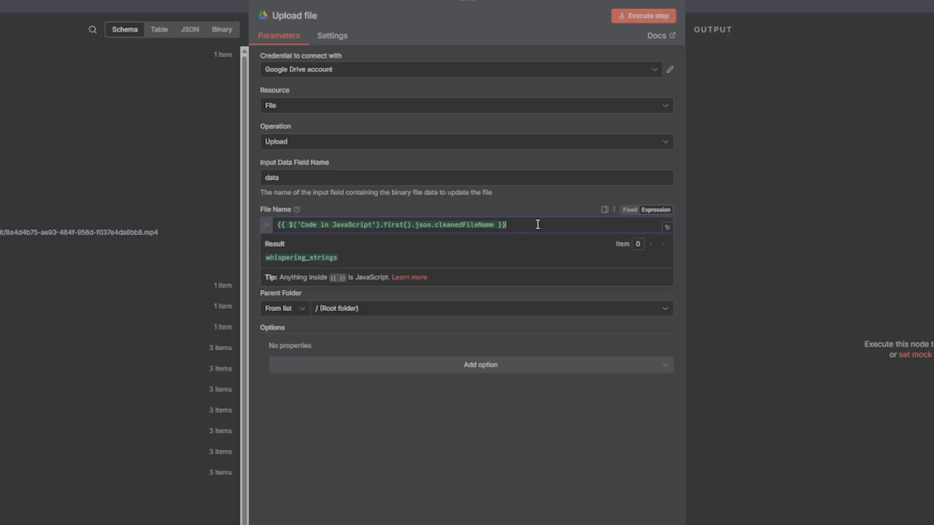
text(_v1.mp4)
click(183, 281)
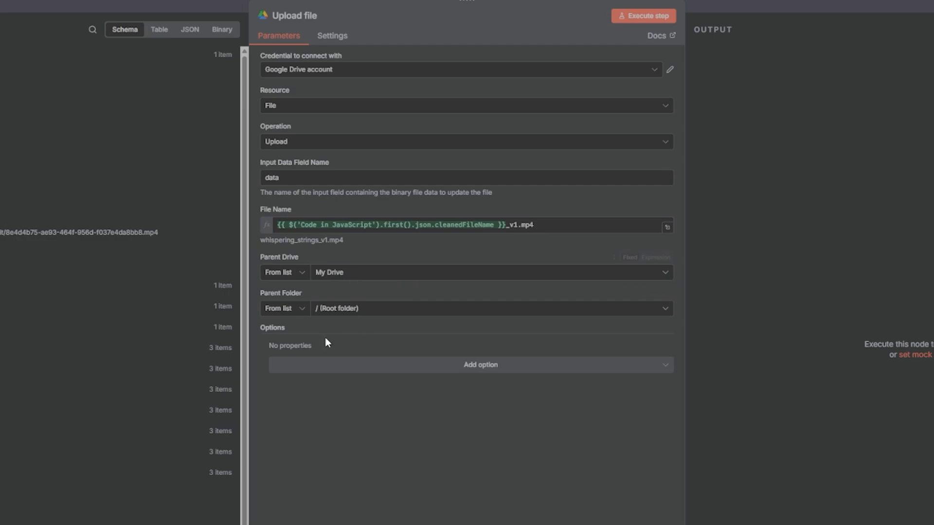
- Specify the upload's parent folder by ID, replacing root with the copied Drive folder ID, and execute the step
click(302, 310)
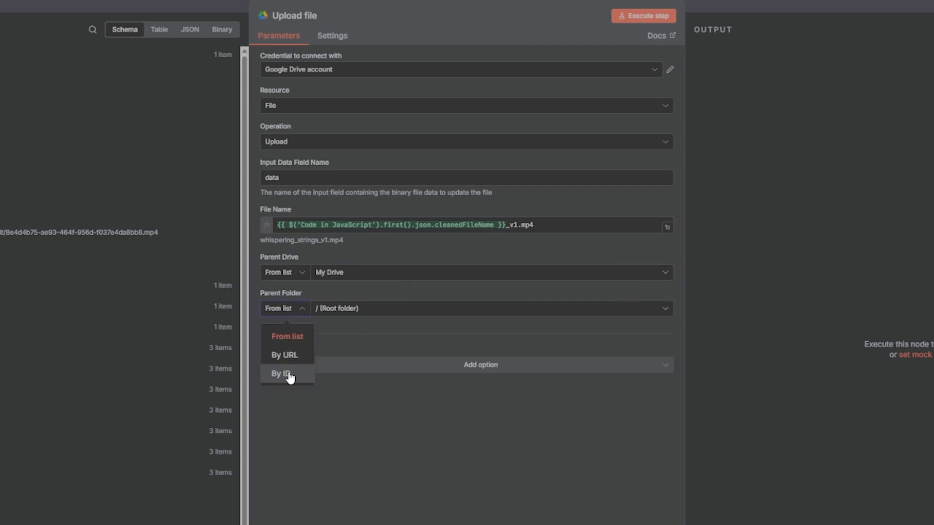
click(287, 374)
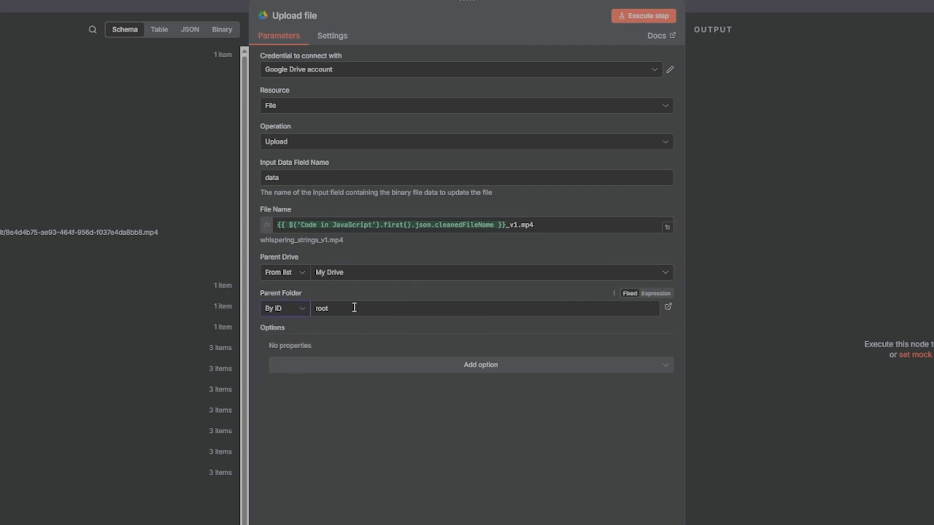
key(BackSpace)
key(BackSpace)
key(BackSpace)
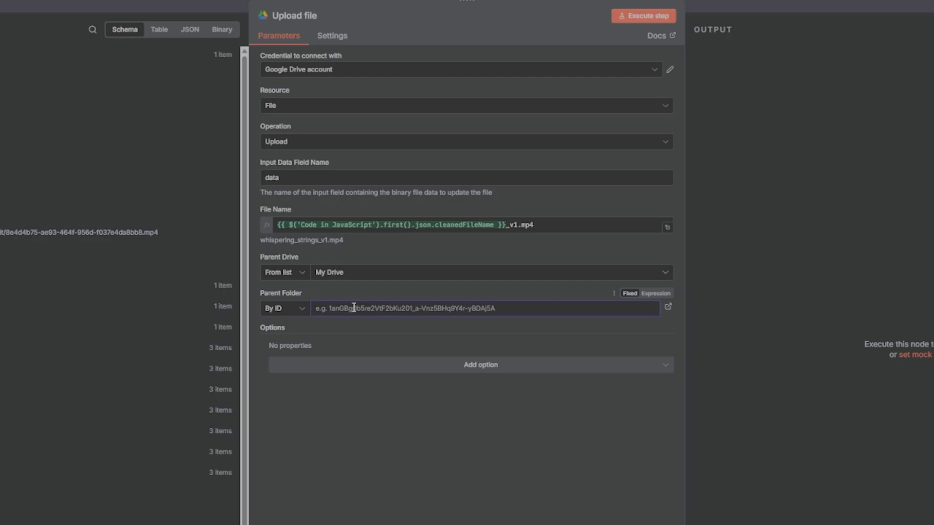
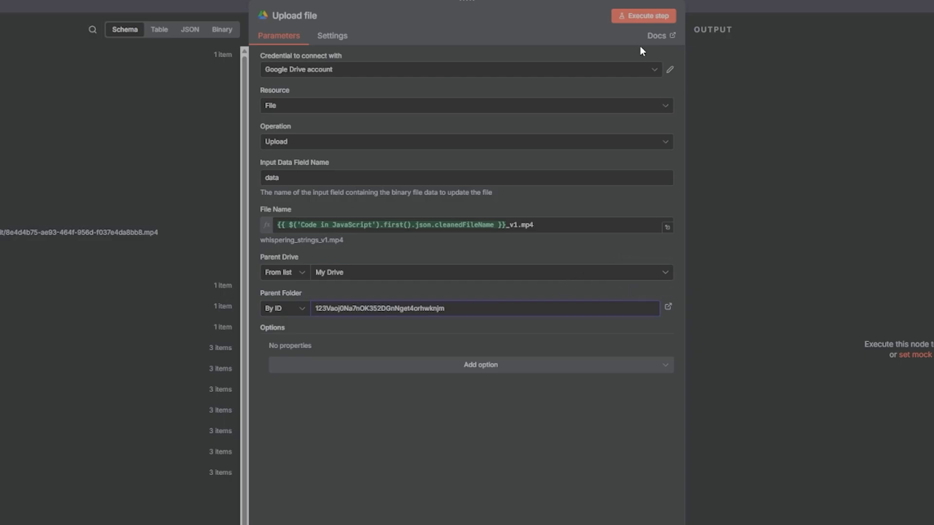
click(652, 20)
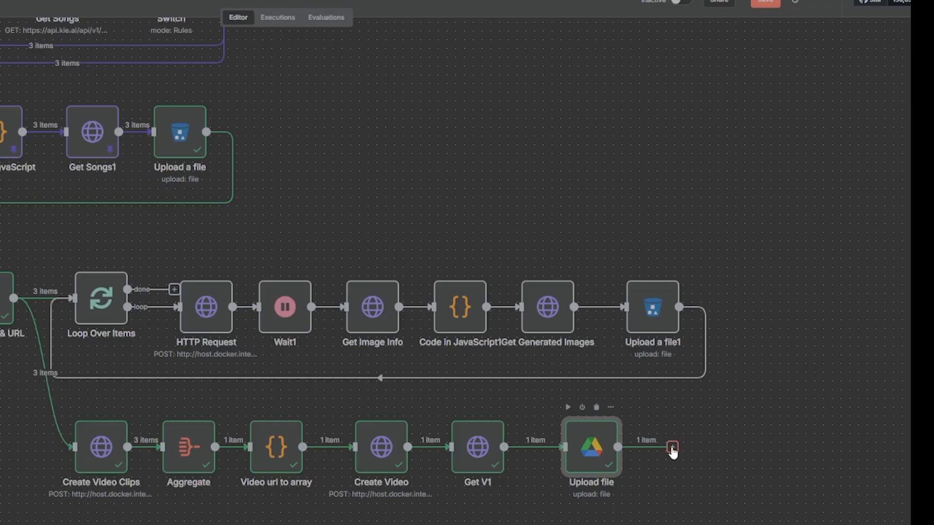
- Add a Google Sheets Append or update row node after Upload file for CWO - Auto Music Creator, sheet Inspiration, matching on ID
click(672, 448)
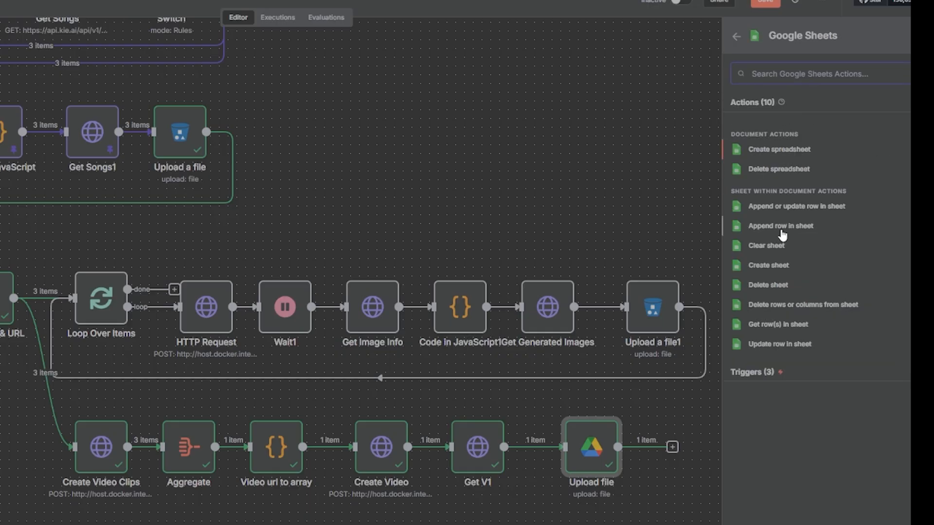
click(784, 206)
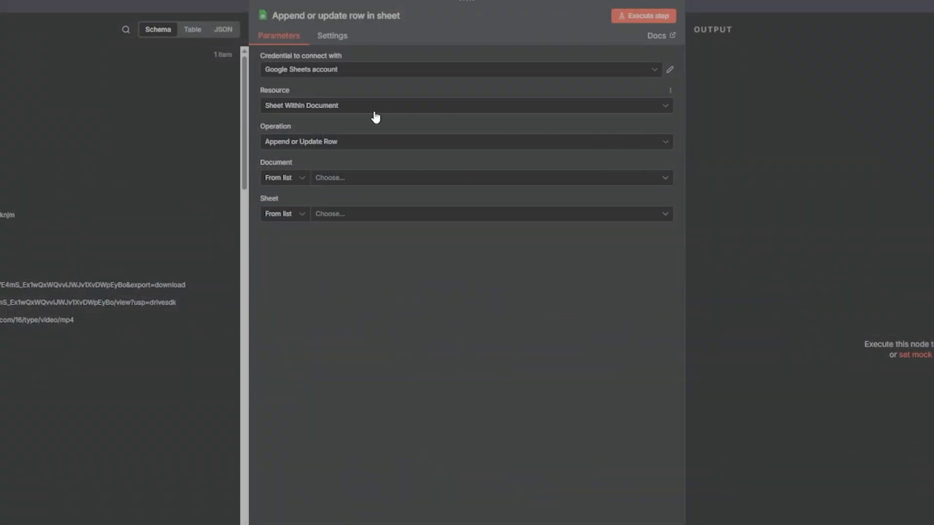
click(357, 179)
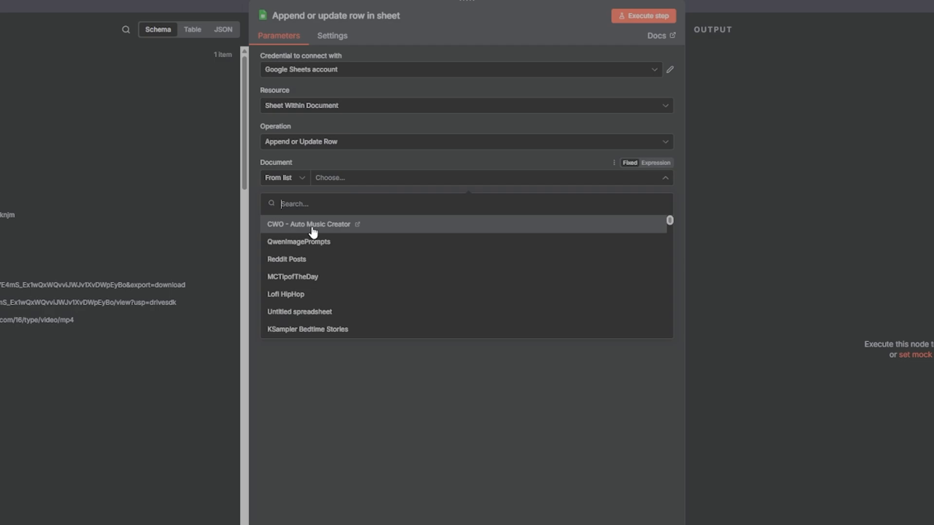
click(313, 224)
click(356, 214)
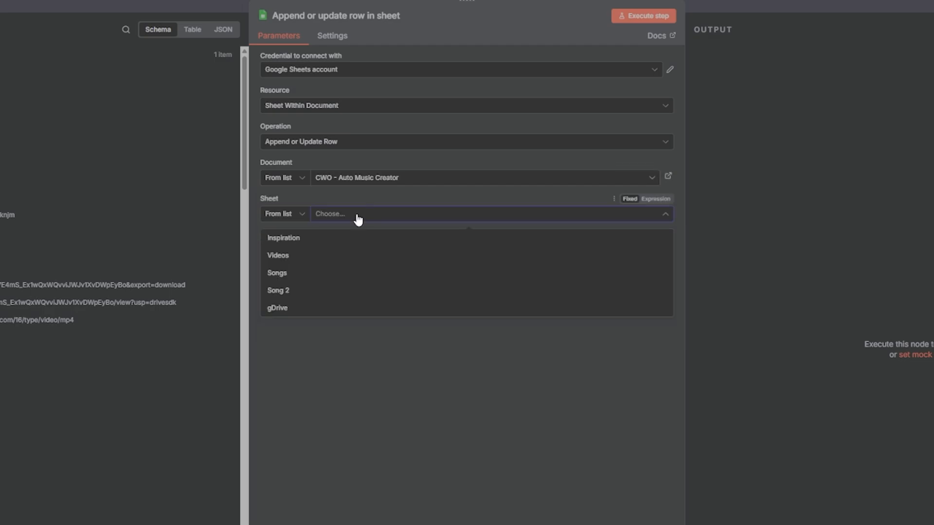
click(286, 240)
click(294, 283)
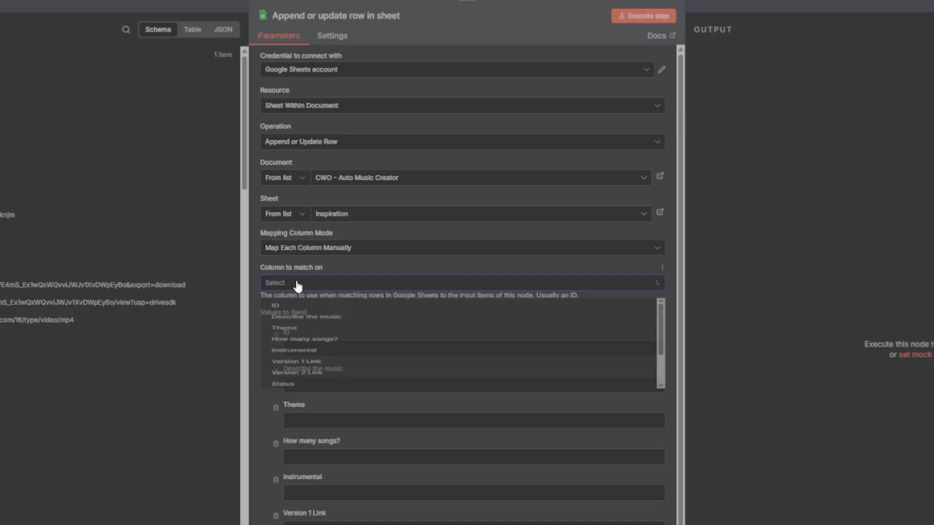
click(291, 309)
- Map the ID match value to {{ $('Get row(s) in sheet').item.json.ID }} from the earlier Get row(s) in sheet output
scroll(92, 402, down, 20)
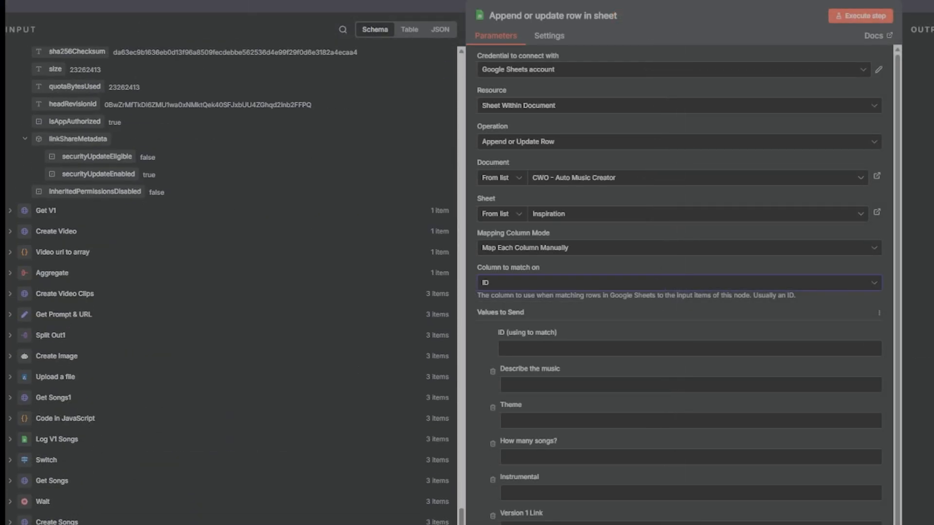
scroll(51, 389, down, 5)
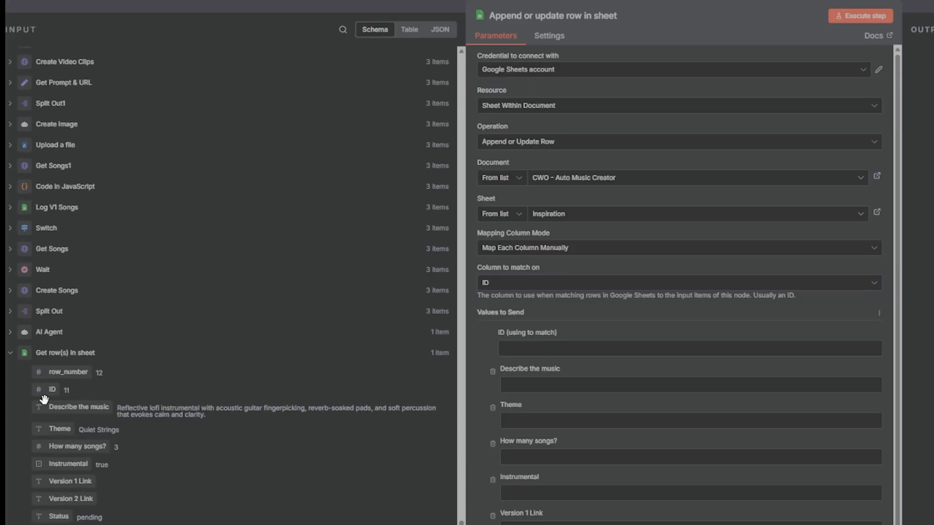
drag(50, 389, 555, 337)
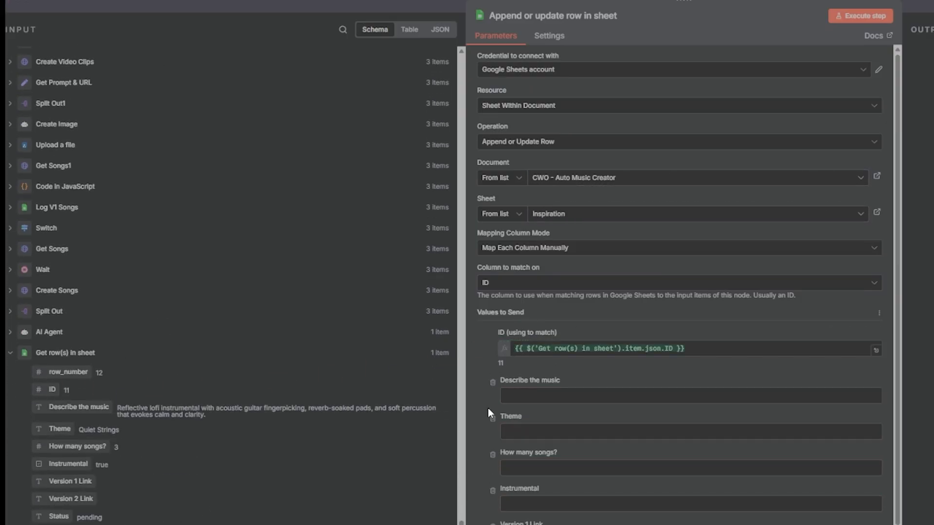
- Remove the unneeded columns from the values to send, keeping only ID, Version 1 Link, Status and Date Completed
click(492, 382)
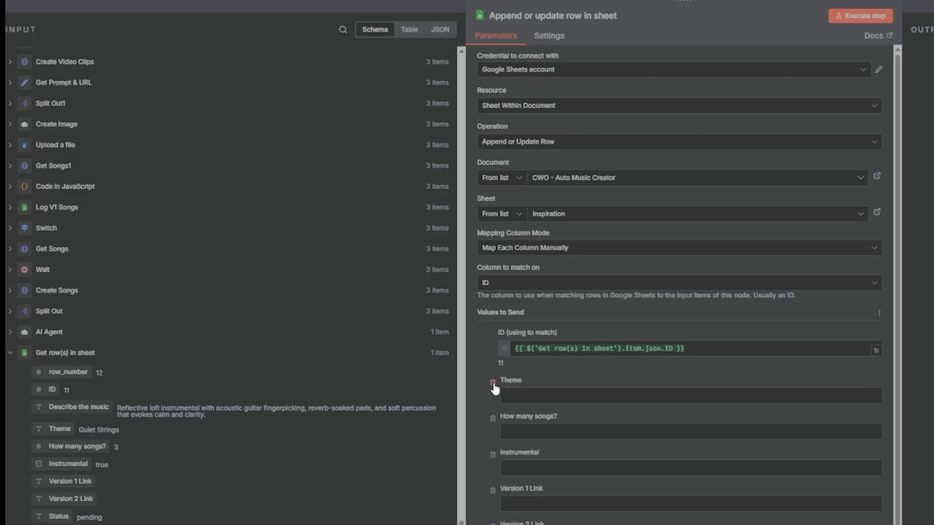
click(493, 383)
click(493, 383)
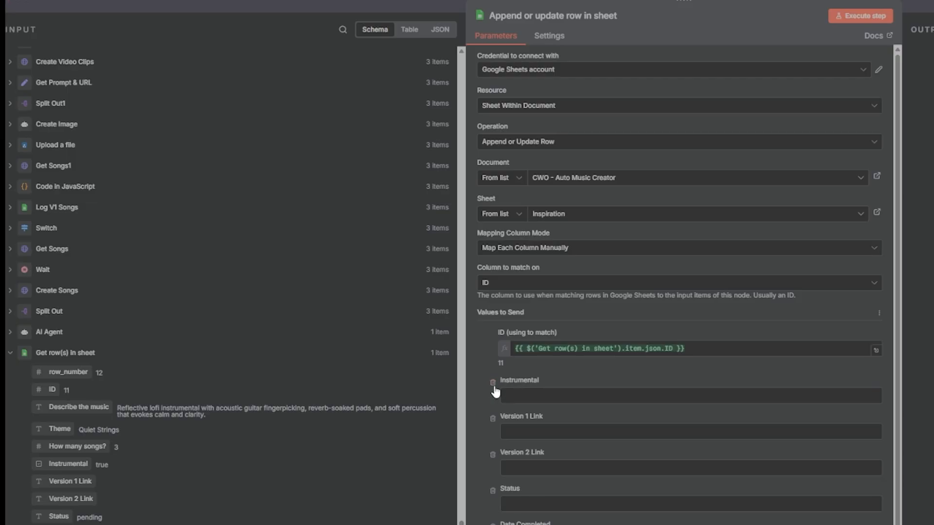
click(493, 383)
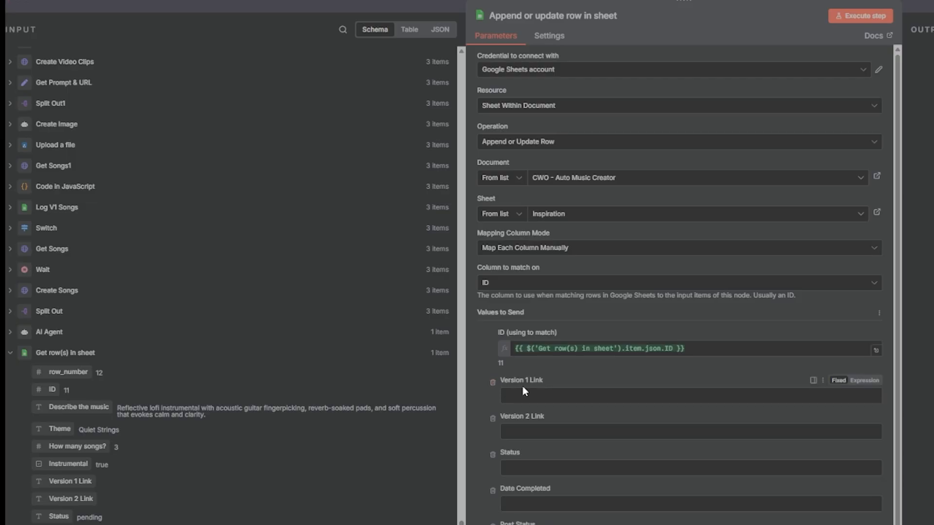
click(493, 419)
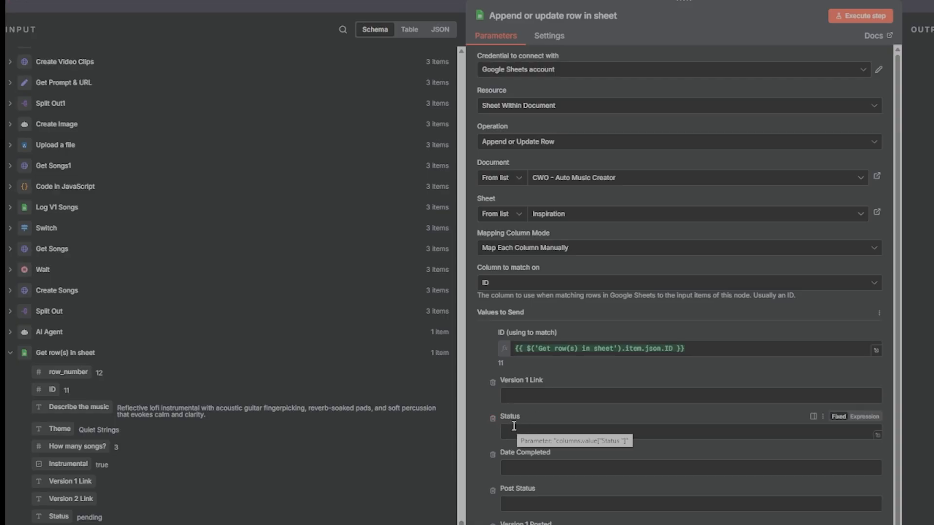
click(492, 490)
click(493, 490)
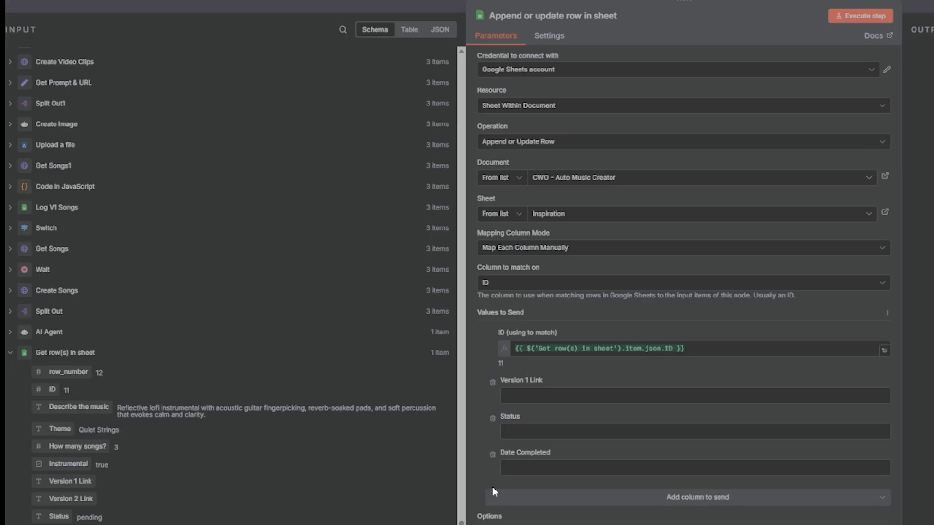
- Set Version 1 Link to {{ $json.webContentLink }}, Status to complete and Date Completed to {{ $now }}
scroll(93, 344, up, 5)
scroll(92, 345, up, 15)
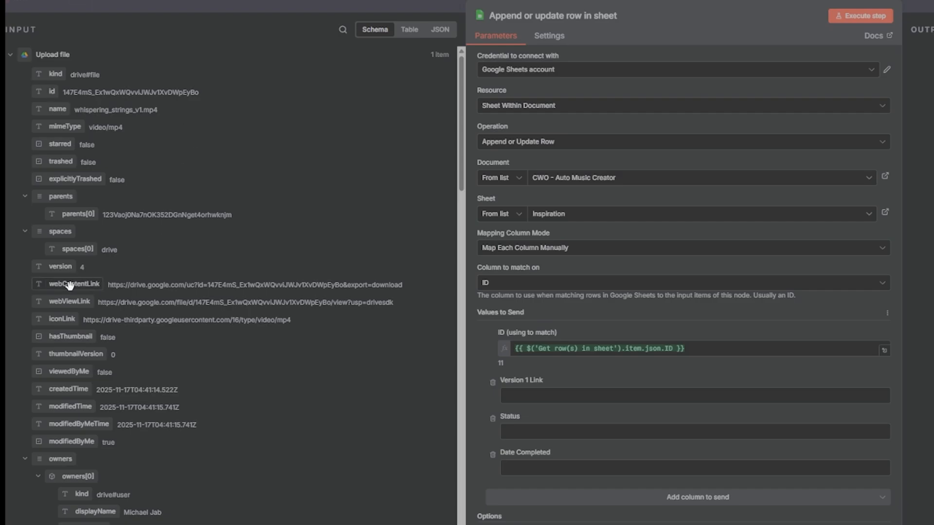
drag(68, 285, 531, 402)
drag(534, 398, 534, 397)
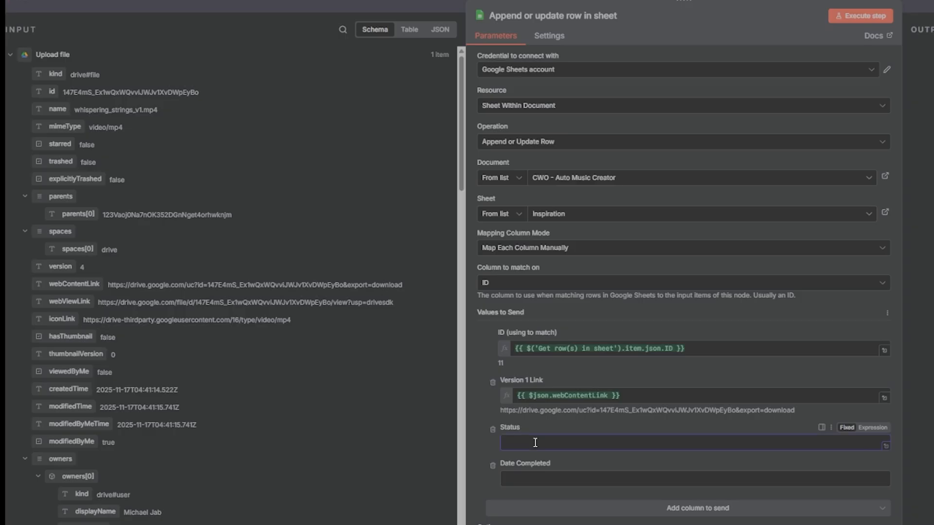
text(complete)
click(559, 479)
text({{ $now)
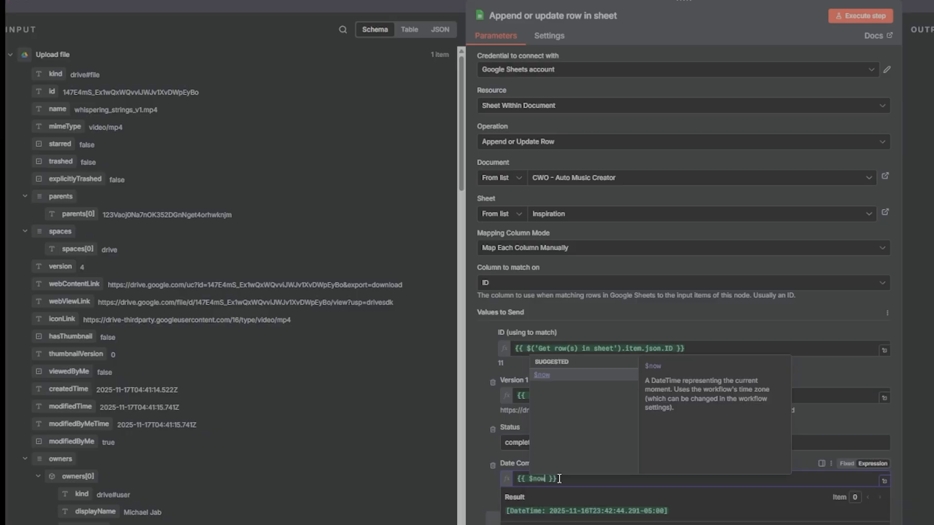
click(487, 488)
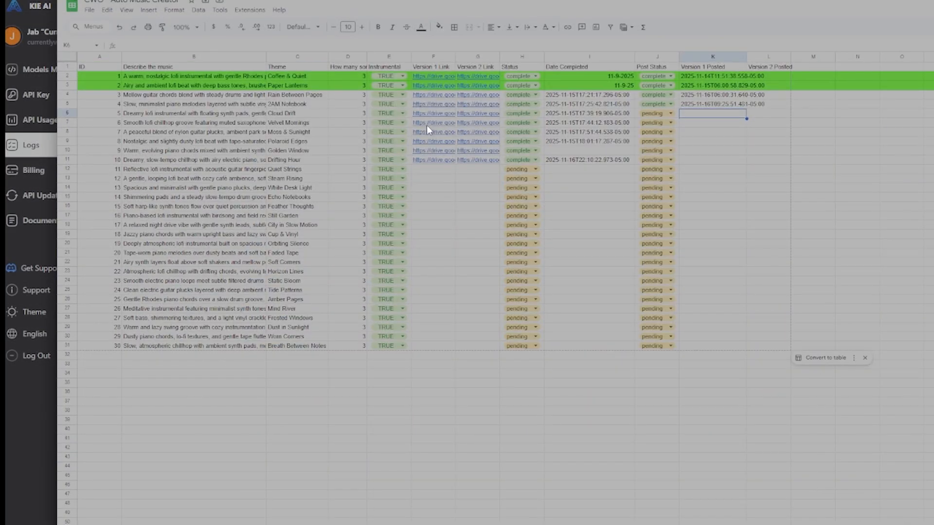
- Execute the sheet update step and download whispering_strings_v1 from the Version 1 Link in the sheet's ID 11 row
click(431, 168)
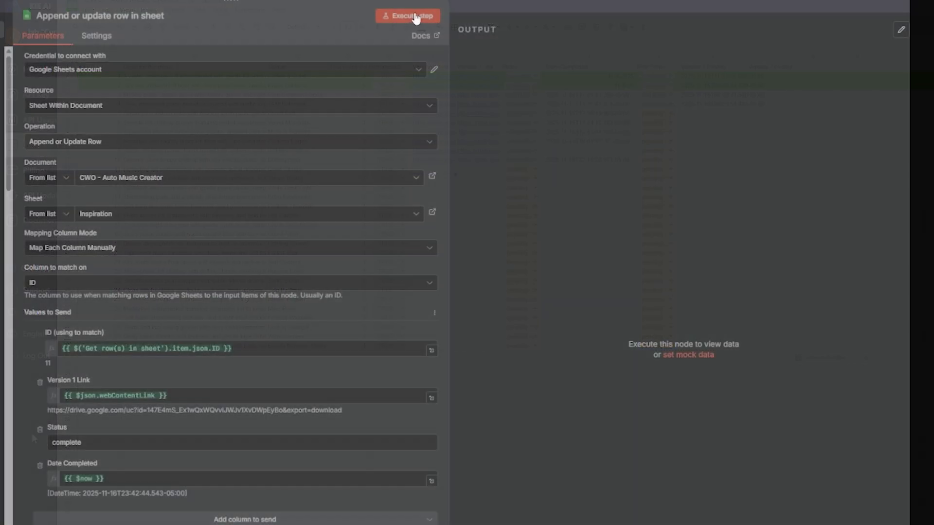
click(407, 16)
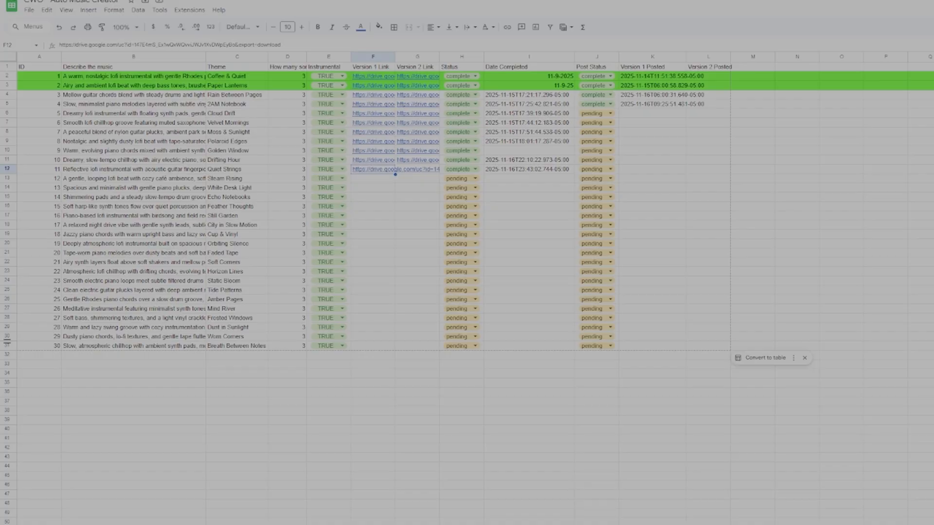
mouse_move(375, 172)
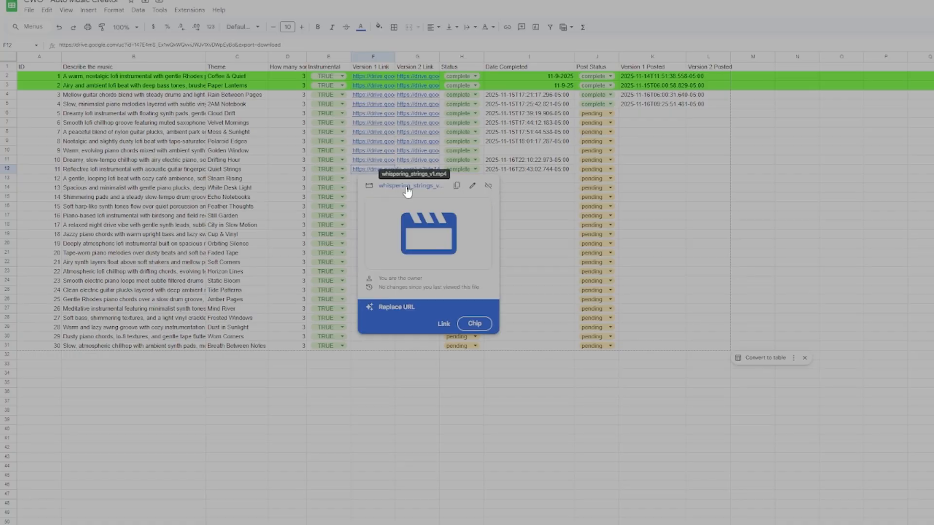
click(405, 186)
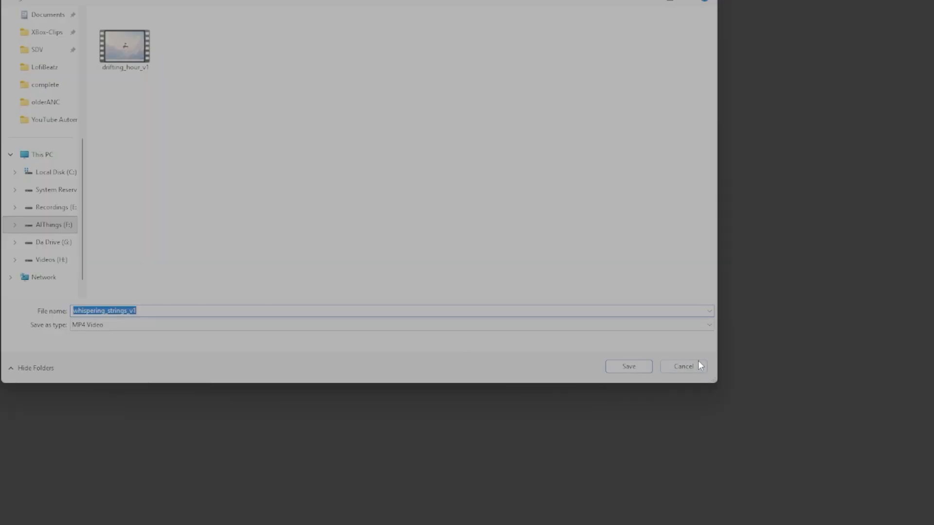
click(631, 366)
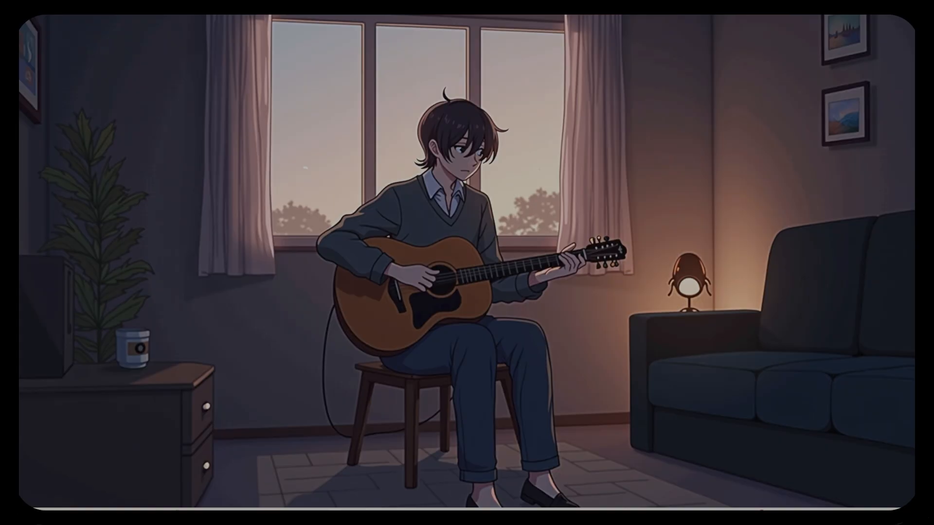
- Play the downloaded whispering_strings_v1 video and skip through it to check each song's image, title and transition
mouse_move(512, 500)
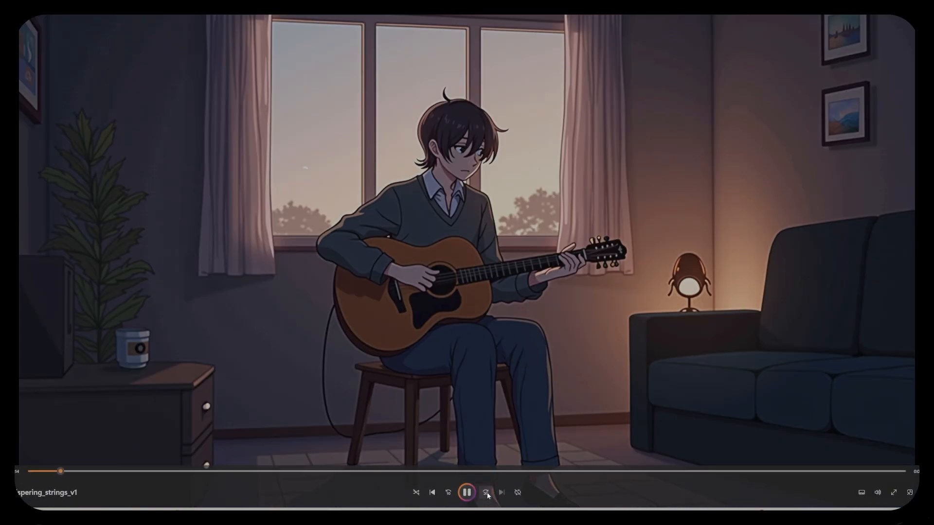
click(486, 492)
click(486, 493)
click(487, 492)
click(486, 493)
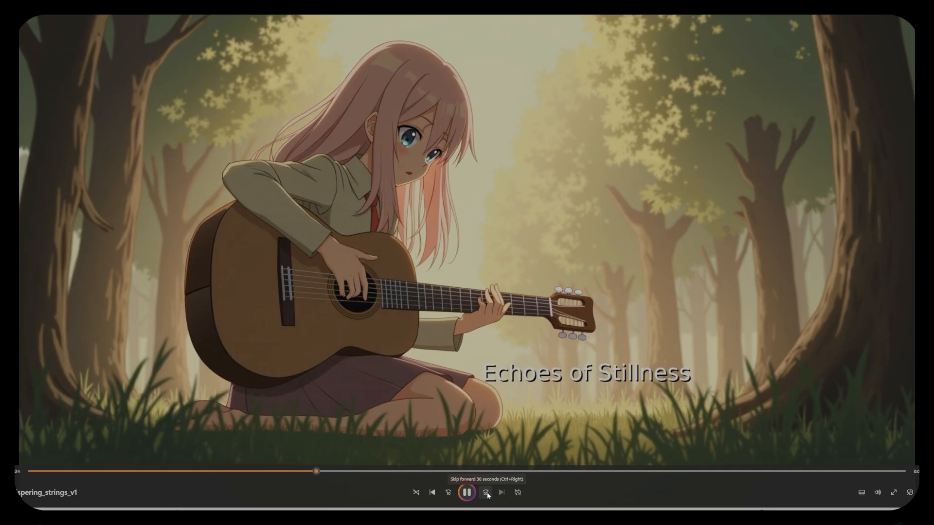
click(487, 492)
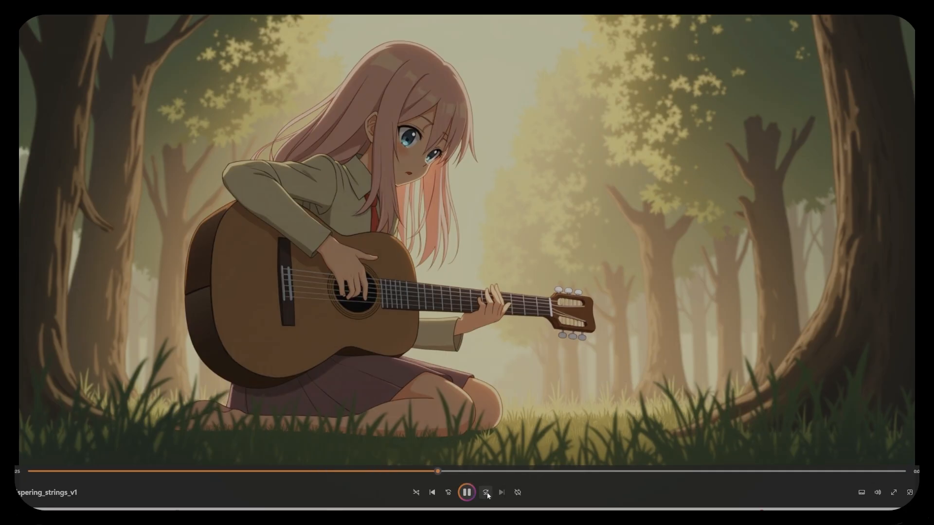
click(486, 493)
click(486, 493)
click(487, 492)
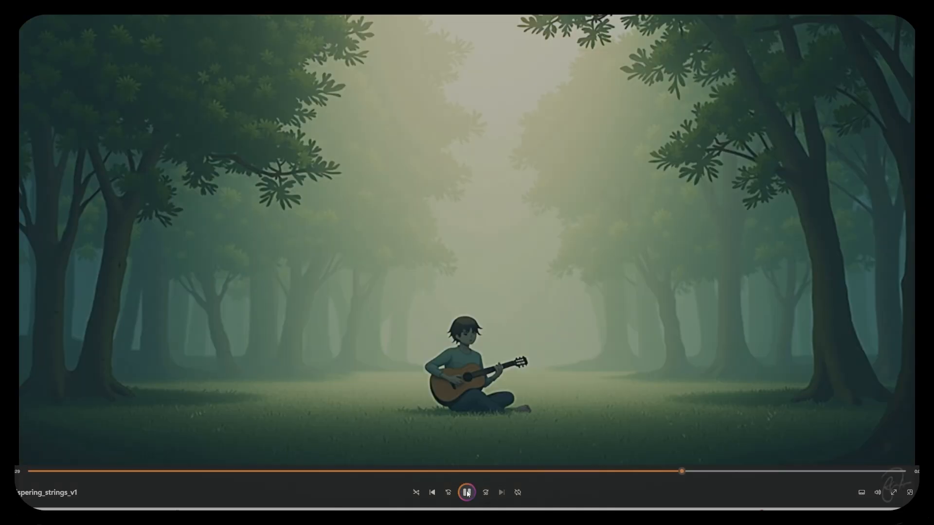
drag(681, 471, 642, 471)
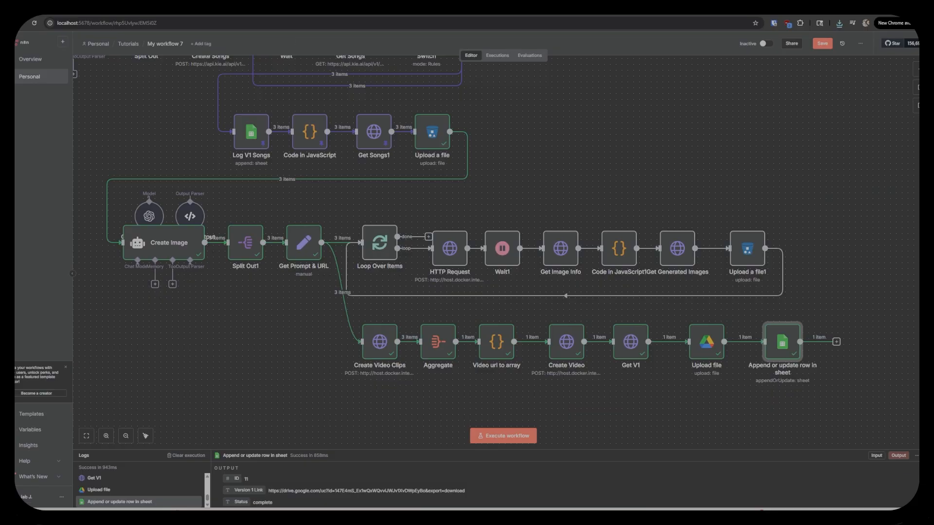
- Convert the nodes from Create Image through Append or update row in sheet into sub-workflow Tutorial-Suno-V1, placing its call node beside Upload a file
mouse_move(388, 189)
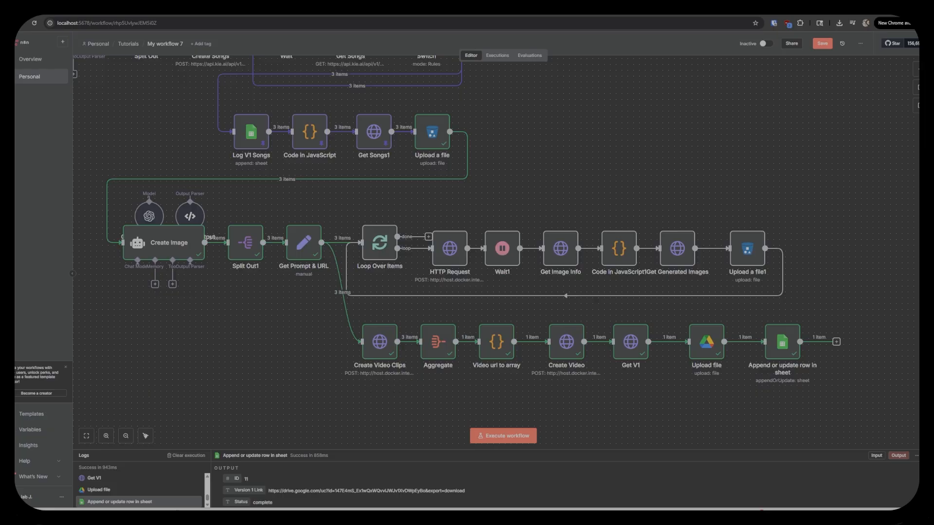
drag(86, 181, 870, 415)
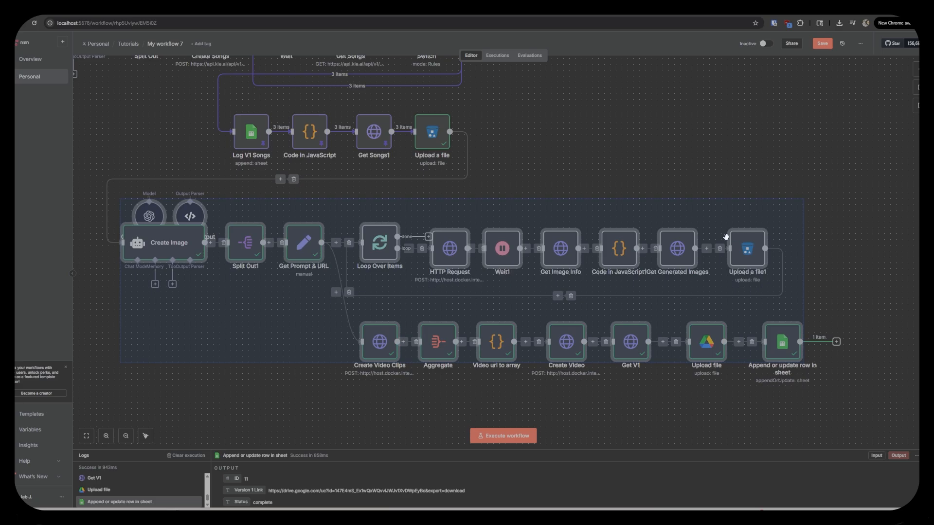
right_click(157, 241)
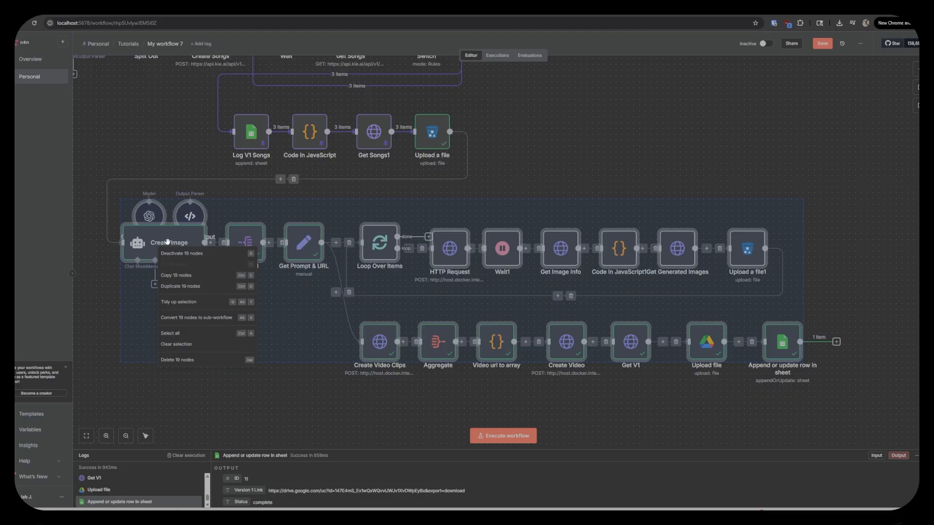
click(181, 319)
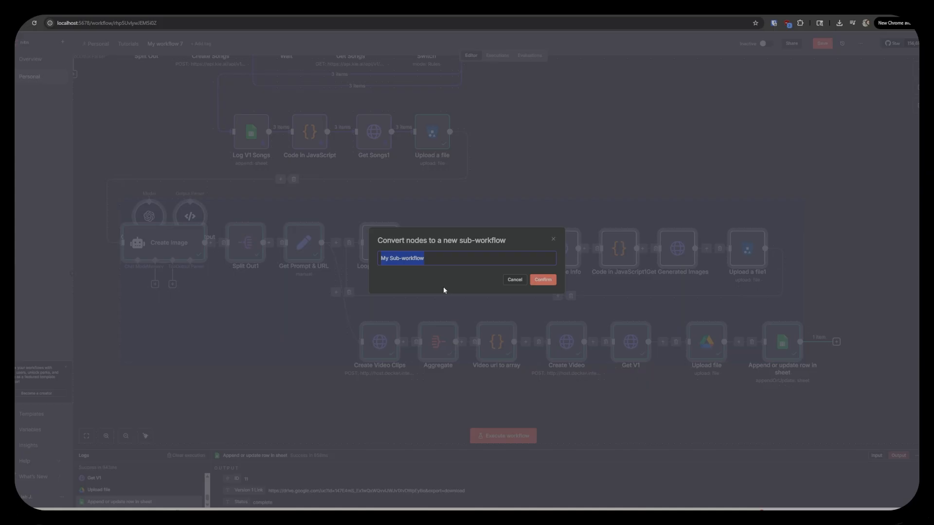
text(Tutorial-Suno)
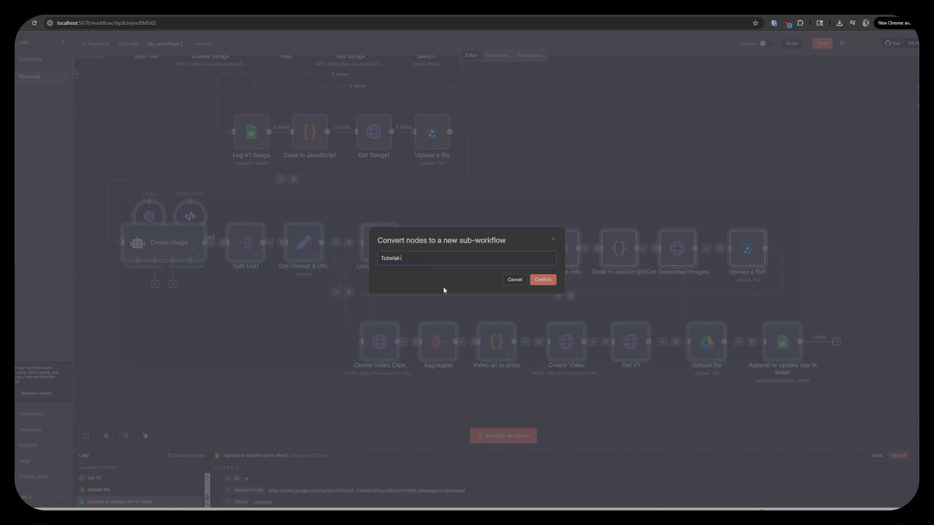
text(-V1)
click(543, 280)
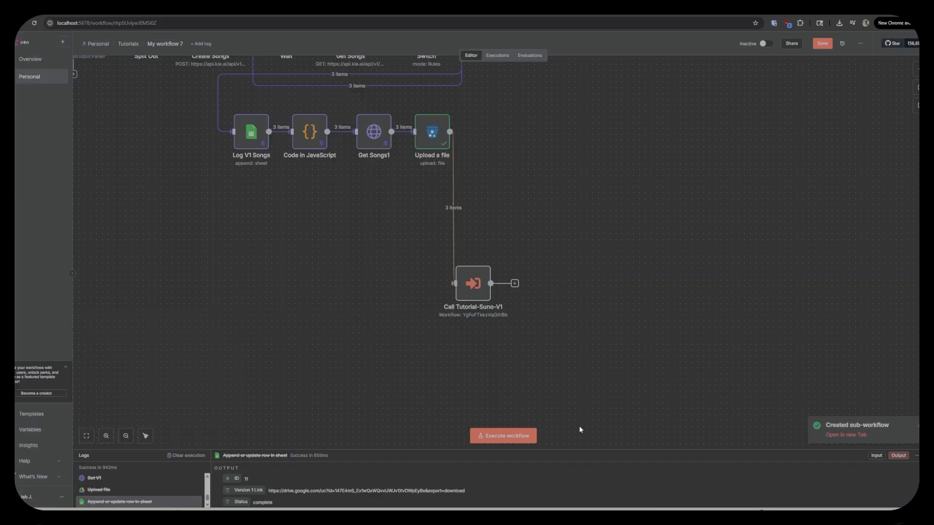
drag(471, 289, 488, 136)
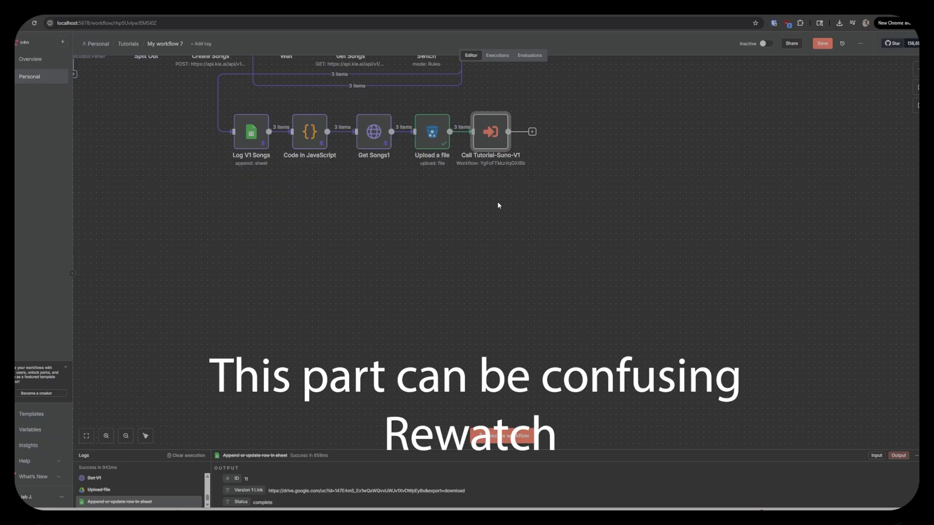
- Review the workflow inputs of the Call Tutorial-Suno-V1 node and go to its sub-workflow
double_click(489, 135)
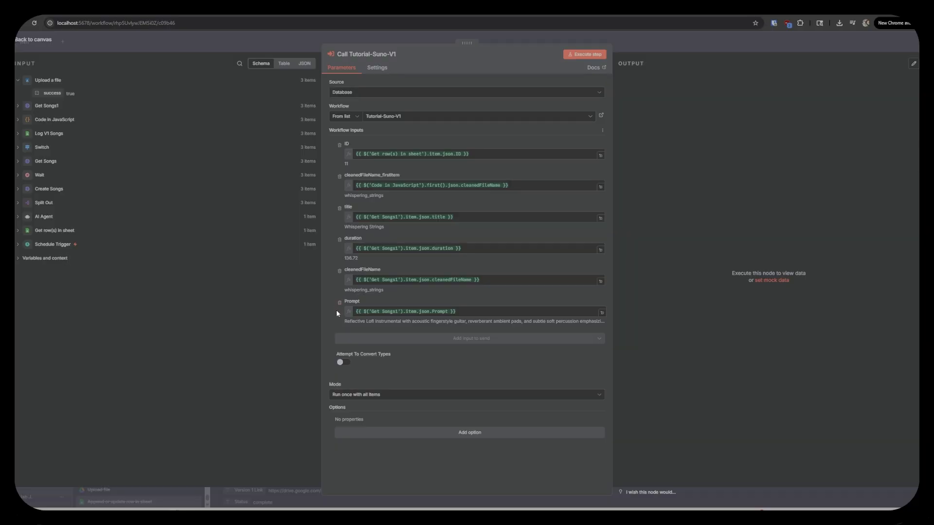
click(647, 43)
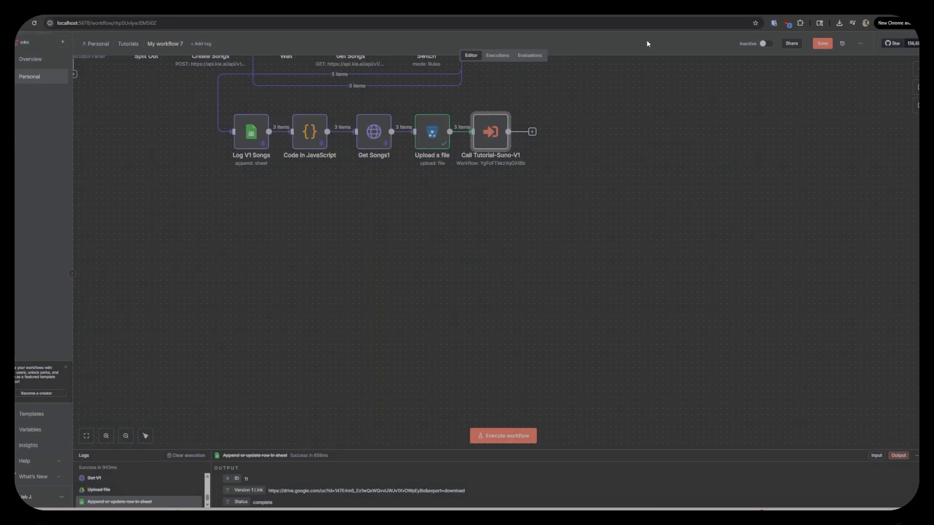
double_click(482, 132)
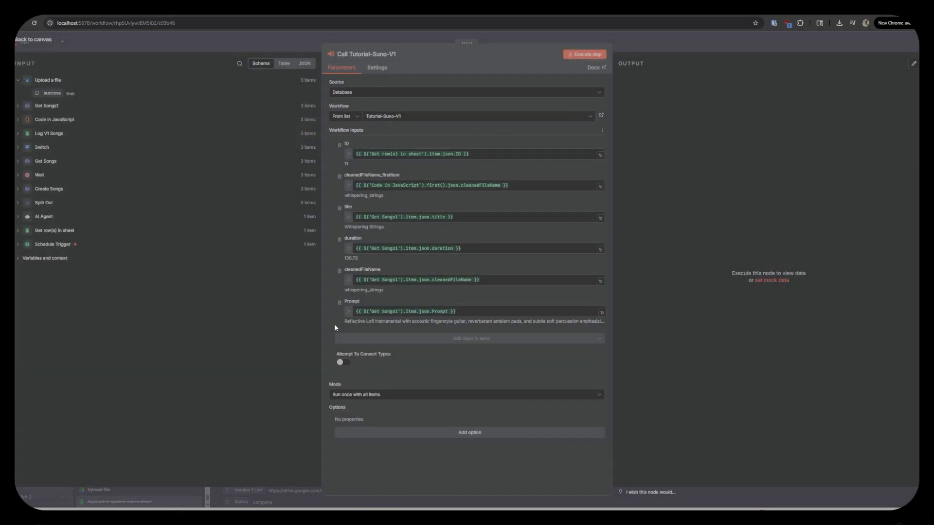
click(657, 32)
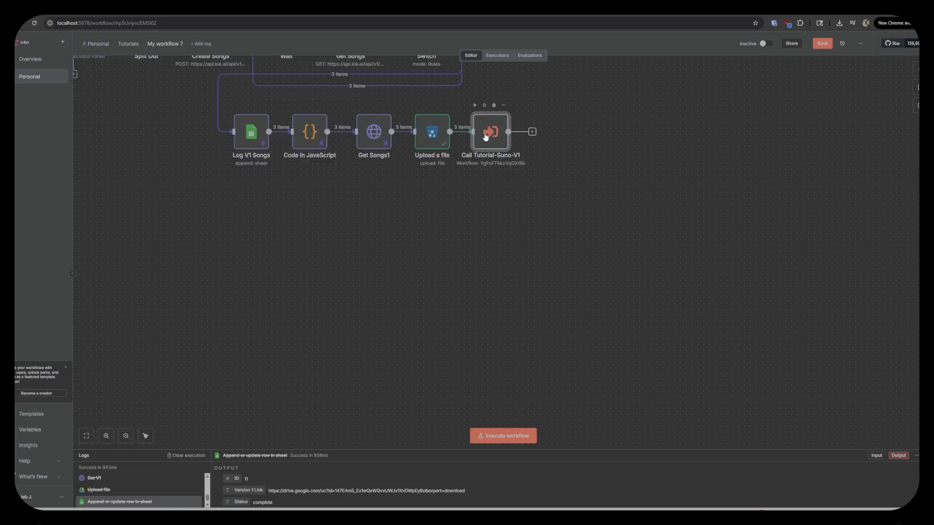
right_click(490, 135)
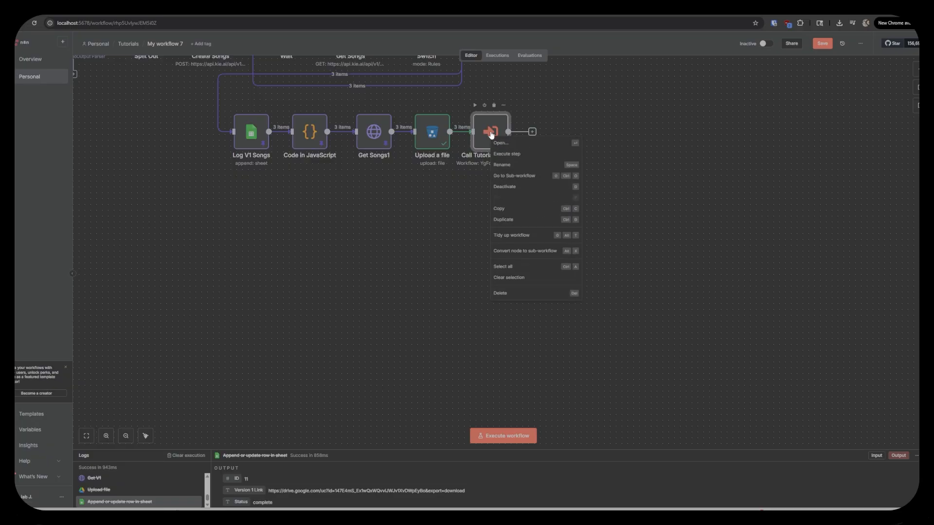
click(518, 176)
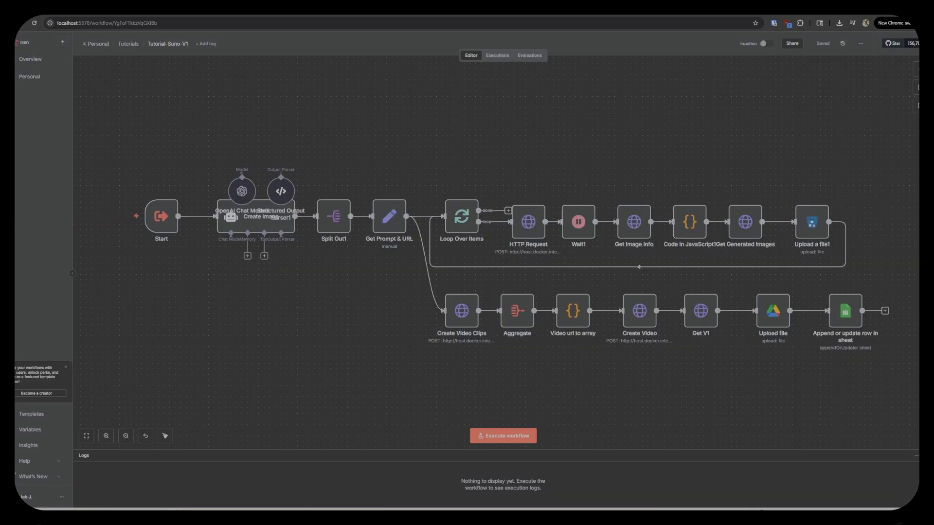
- Rename the first three workflow inputs of the Start node to prompt, duration and theme
mouse_move(164, 227)
double_click(162, 219)
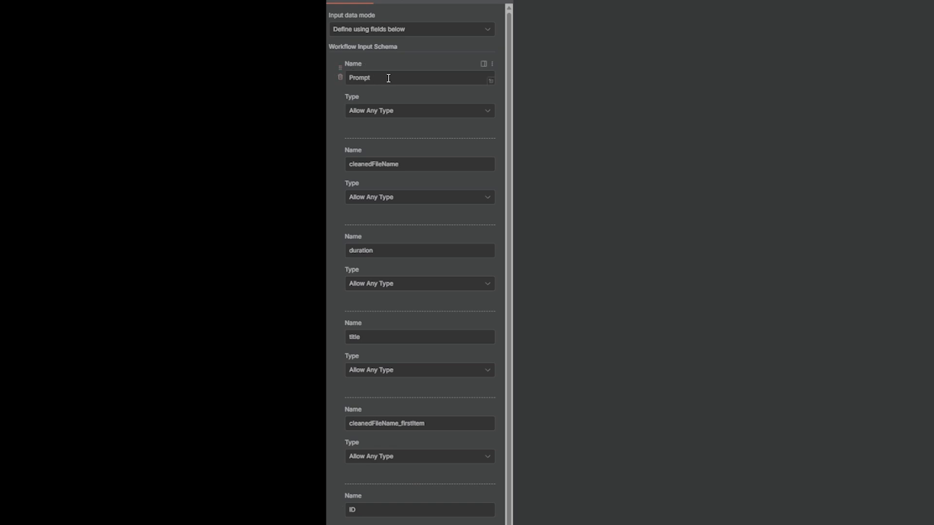
drag(387, 78, 335, 79)
text(prompt)
double_click(431, 165)
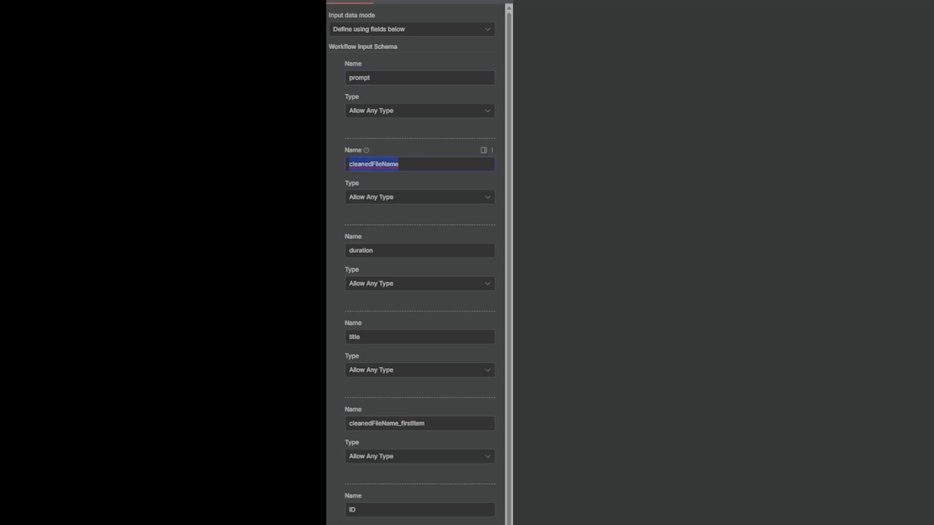
text(duration)
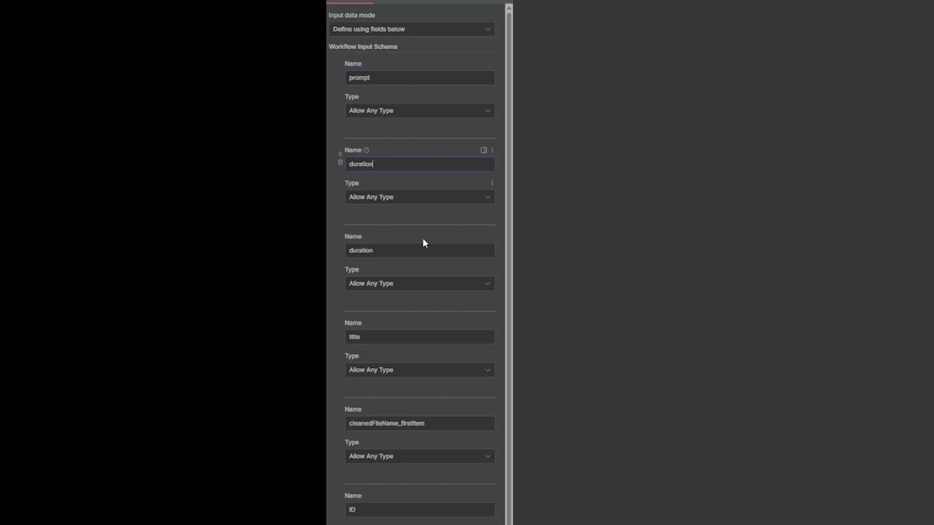
double_click(417, 250)
text(theme)
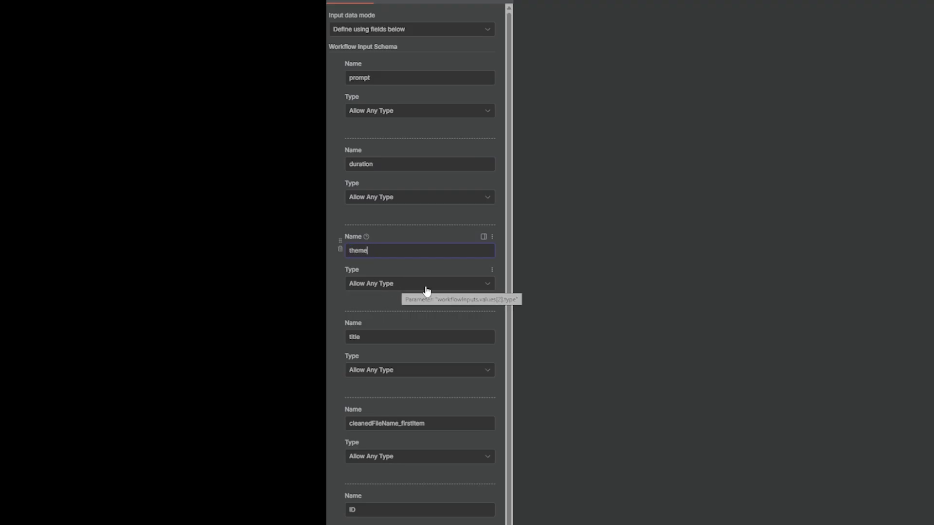
- Rename the last three workflow inputs of the Start node to filename, ID and title
drag(360, 338, 336, 341)
text(fi)
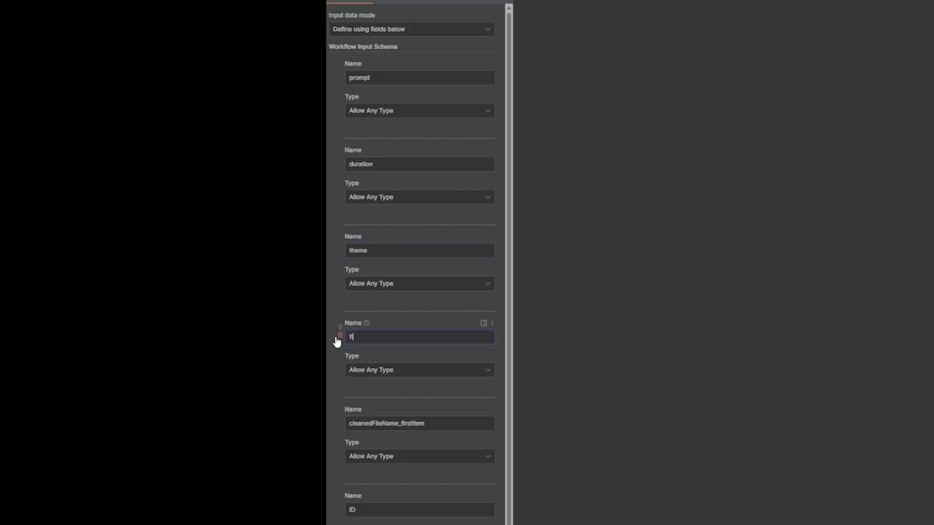
text(lename)
scroll(413, 389, down, 1)
drag(424, 402, 348, 403)
text(ID)
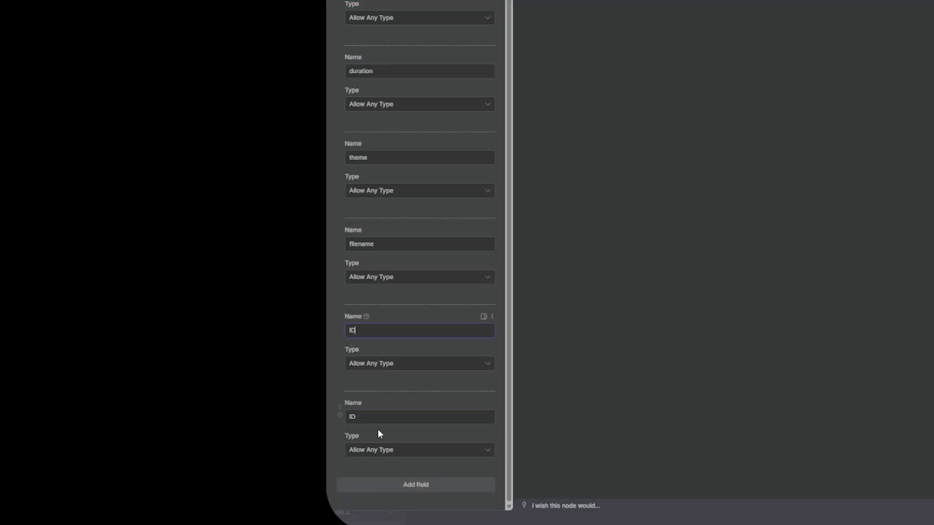
double_click(379, 420)
text(title)
- Review the available types for the title input, keep Allow Any Type, and save the Tutorial-Suno-V1 sub-workflow
click(426, 457)
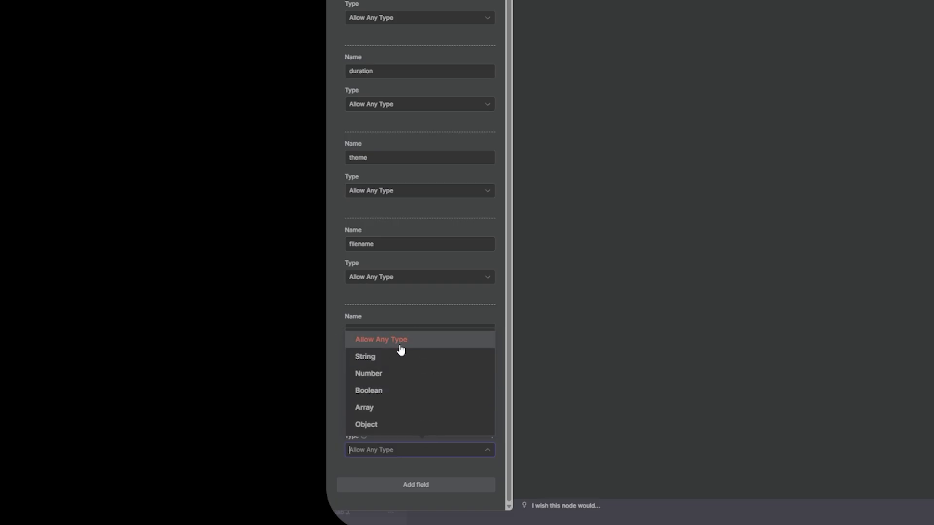
click(335, 448)
click(203, 42)
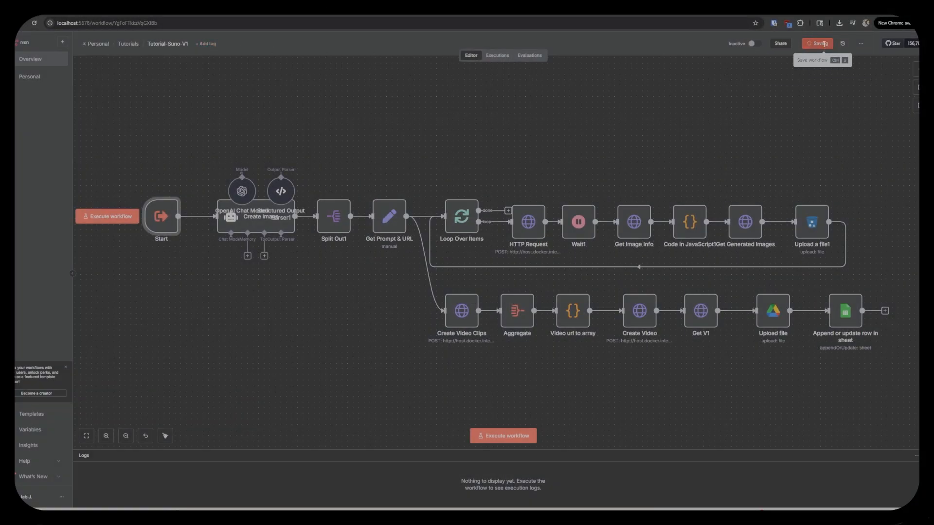
click(823, 44)
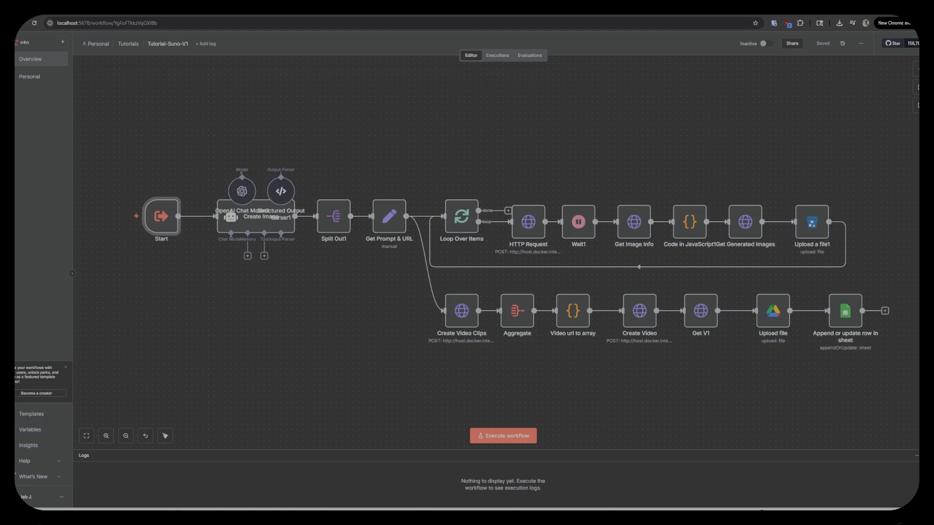
- Return to the main workflow My workflow 7 and refresh the workflow inputs of the Call Tutorial-Suno-V1 node
click(44, 8)
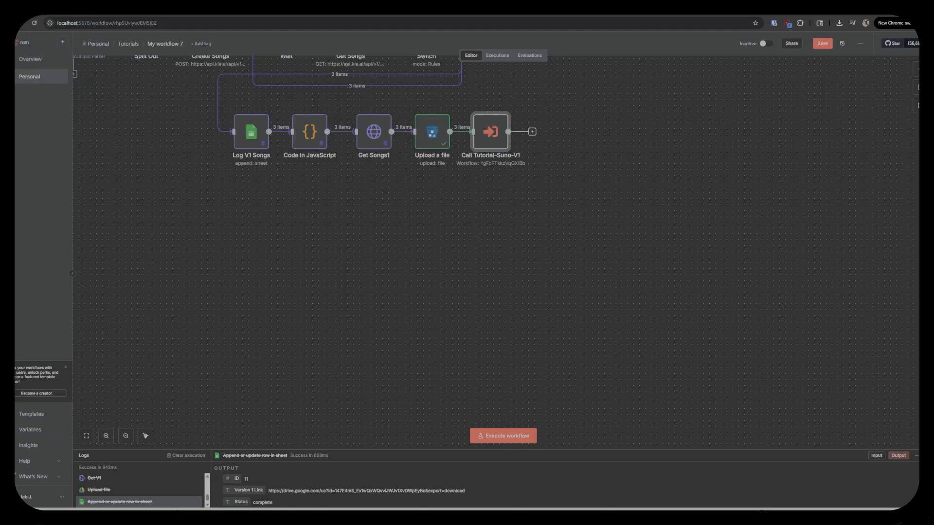
double_click(491, 132)
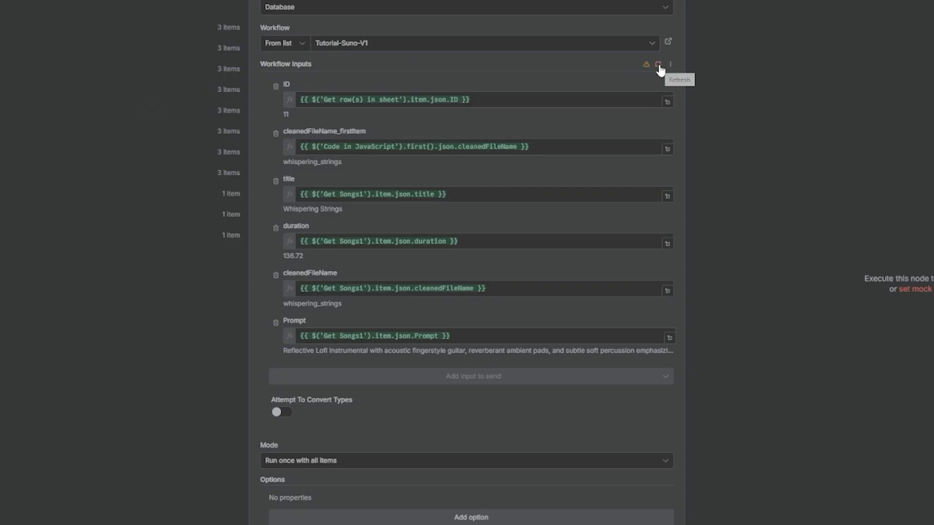
click(658, 65)
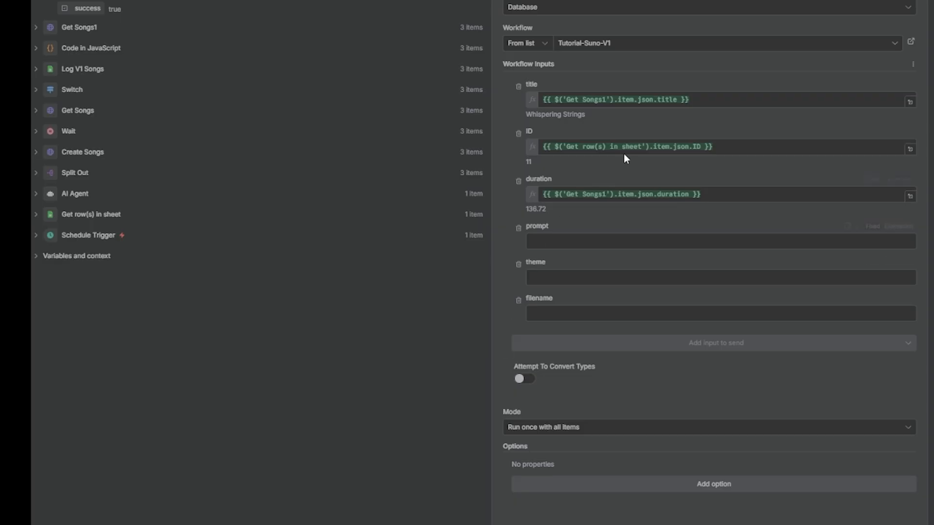
- Map the theme, prompt and filename workflow inputs to the theme, Prompt and cleanedFileName values of Get Songs1
click(78, 27)
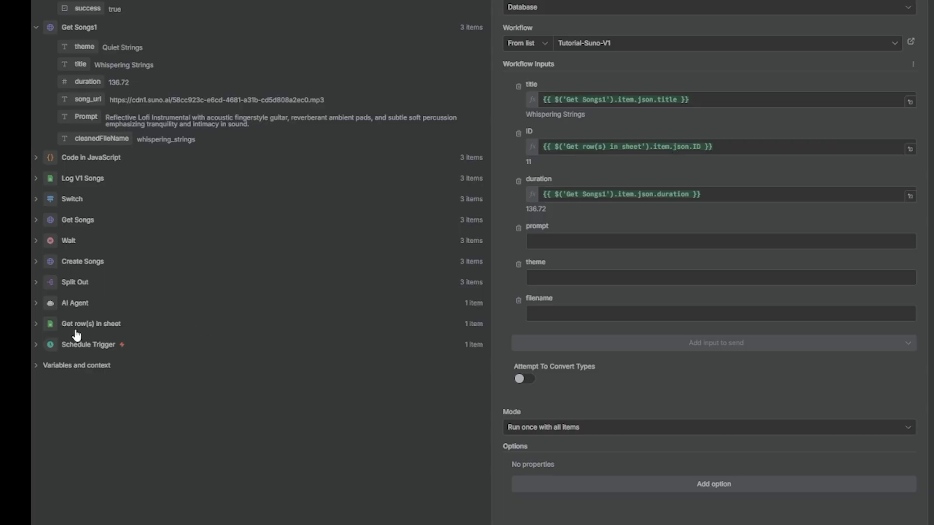
click(41, 325)
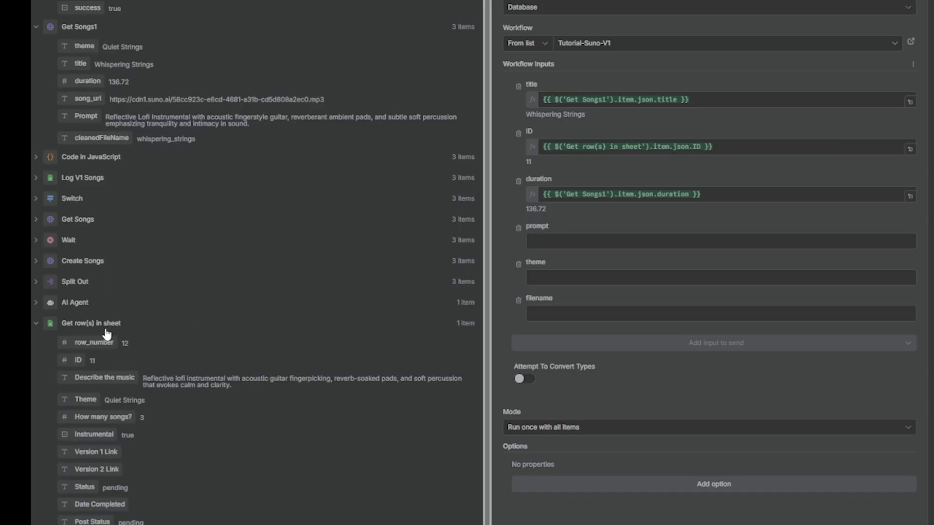
scroll(73, 327, down, 1)
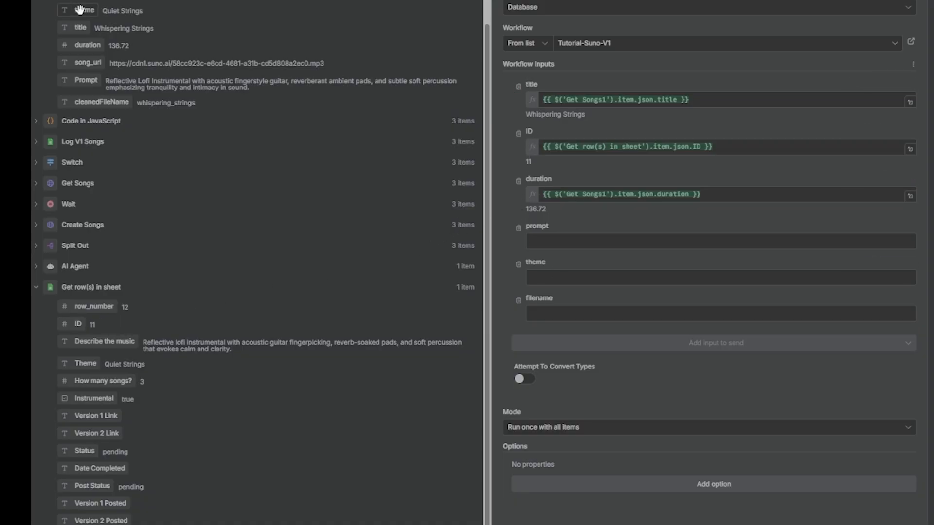
drag(79, 10, 565, 279)
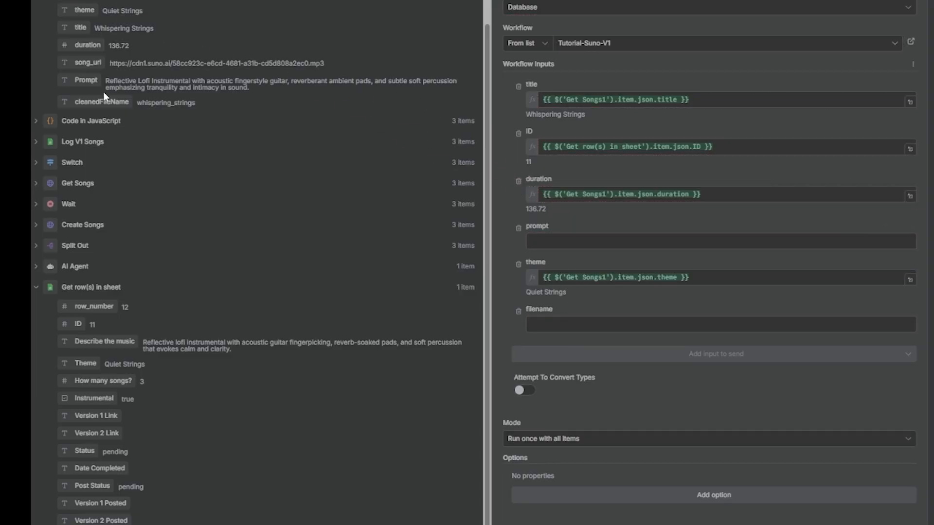
drag(84, 79, 542, 244)
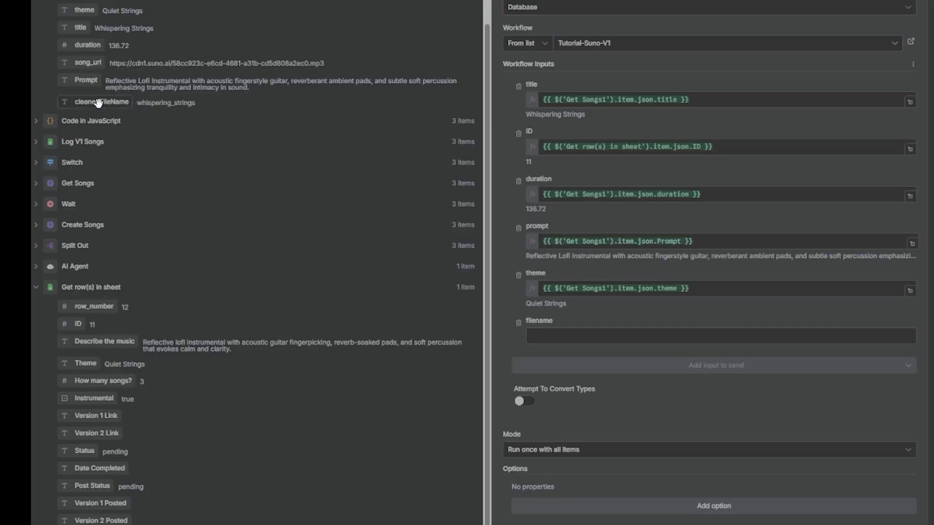
drag(96, 102, 590, 338)
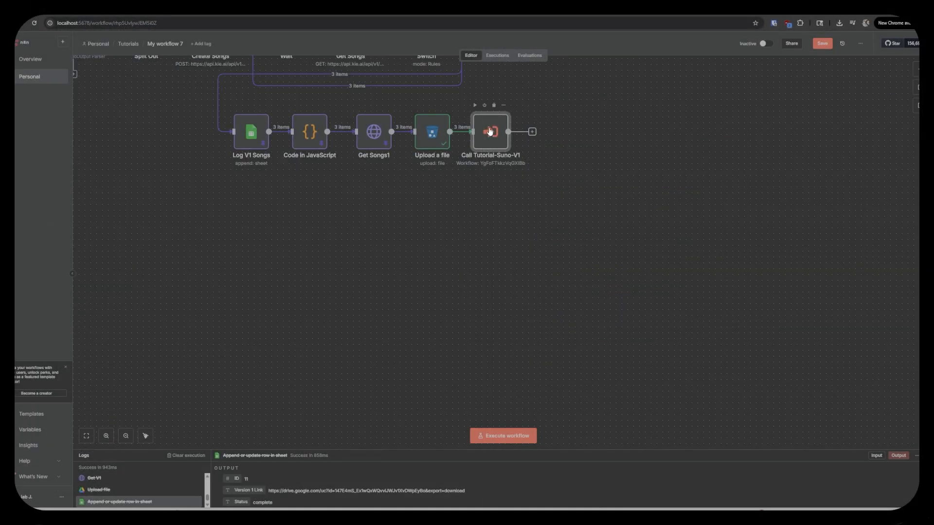
- Execute the Call Tutorial-Suno-V1 node and open its sub-execution
click(475, 105)
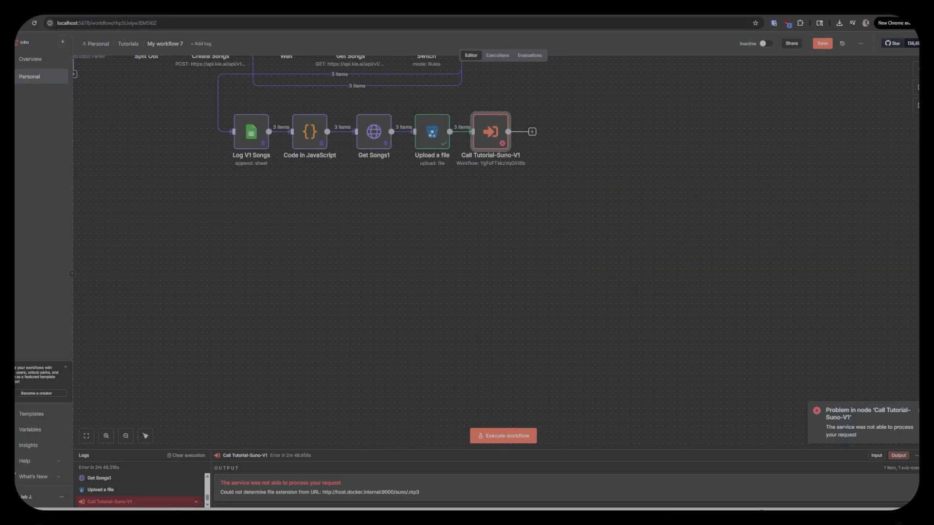
double_click(489, 134)
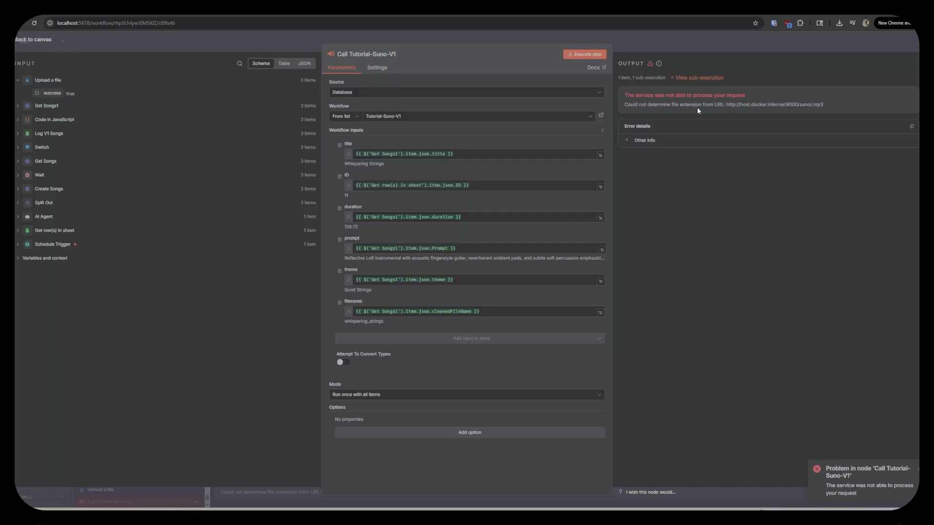
click(700, 78)
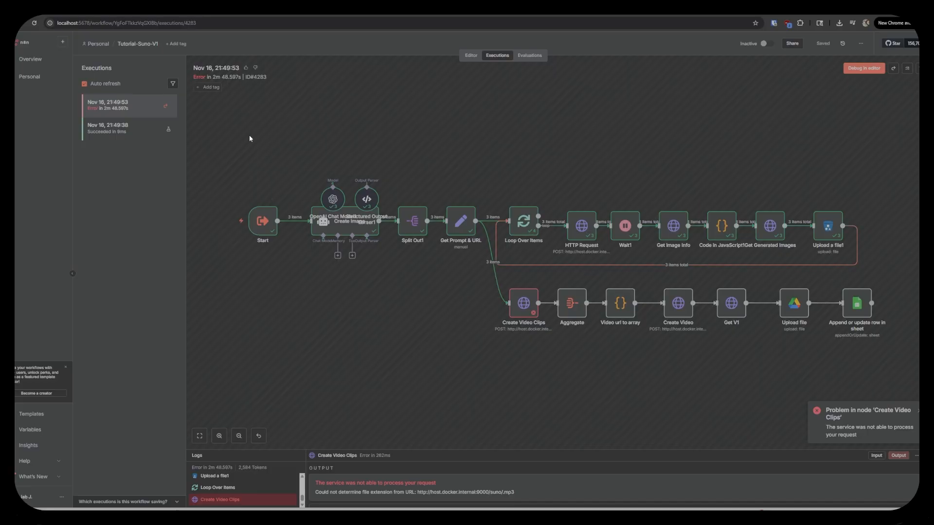
- Load the failed Tutorial-Suno-V1 execution into the editor for debugging and check the data received by the Start node
click(858, 71)
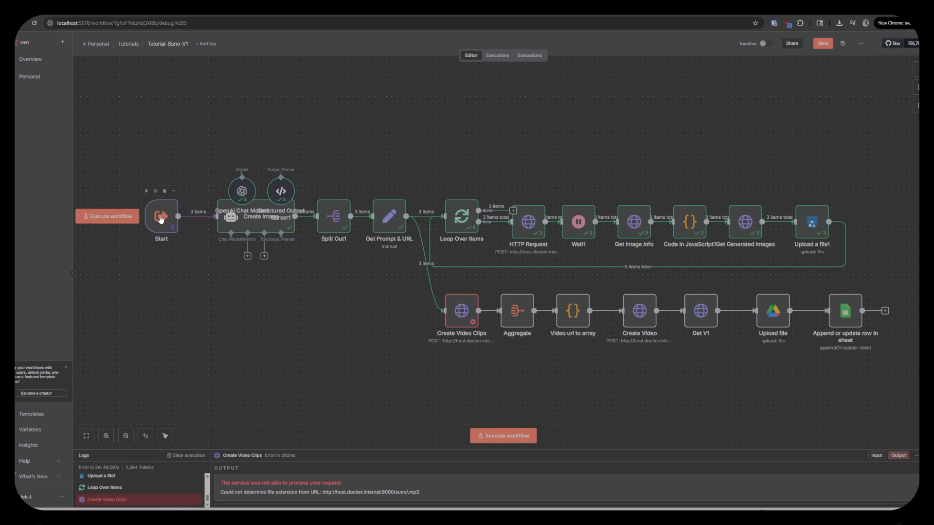
double_click(161, 217)
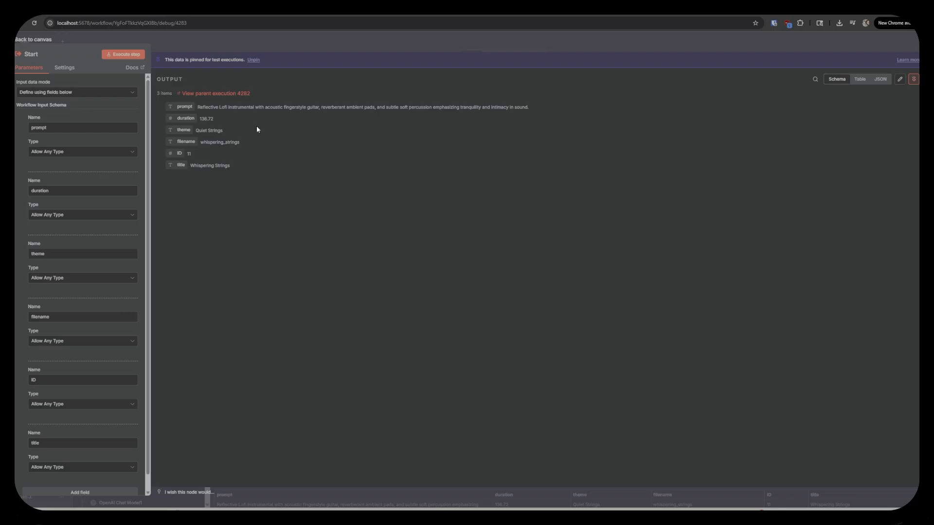
click(289, 38)
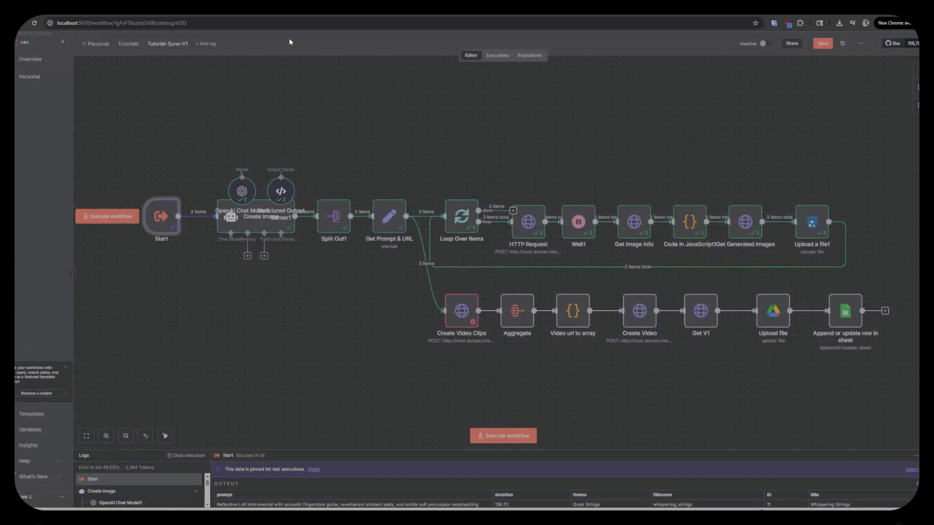
- Replace the broken expression in the Create Image agent's user message with the Start node's prompt value
double_click(257, 219)
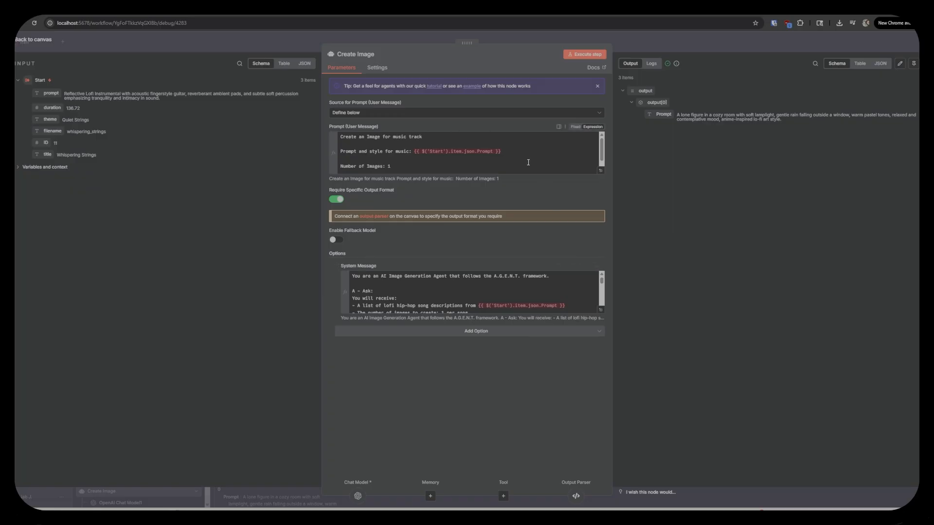
click(601, 171)
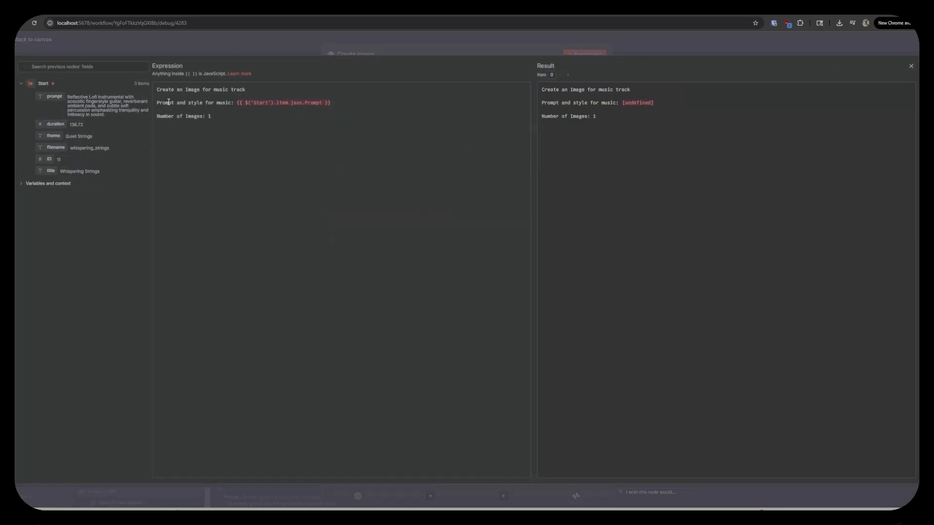
drag(341, 105, 237, 103)
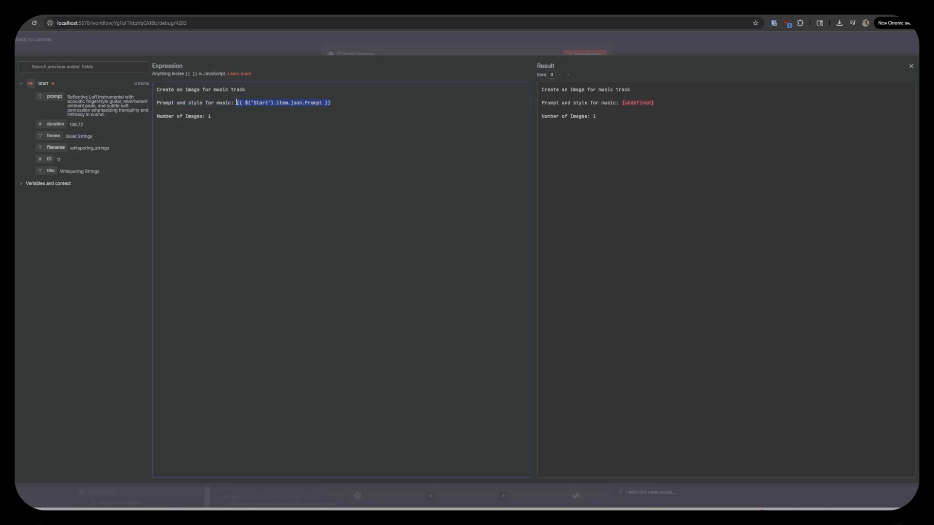
key(BackSpace)
drag(54, 96, 258, 105)
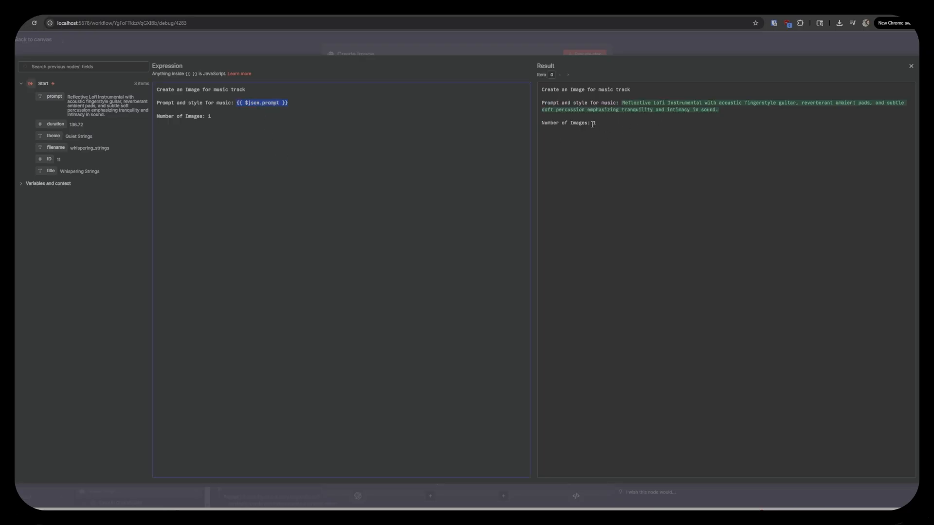
click(306, 43)
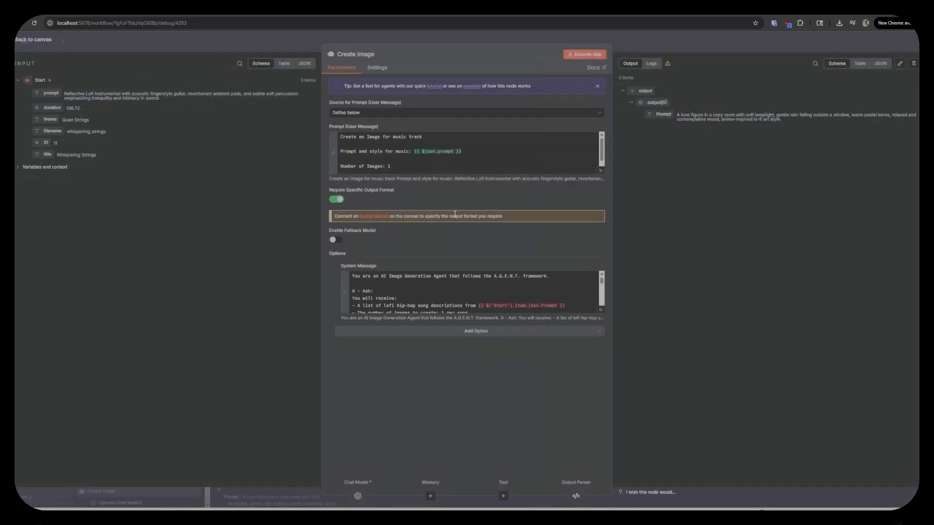
- Replace the broken song-description expression in the Create Image agent's system message with the Start node's prompt value
click(605, 315)
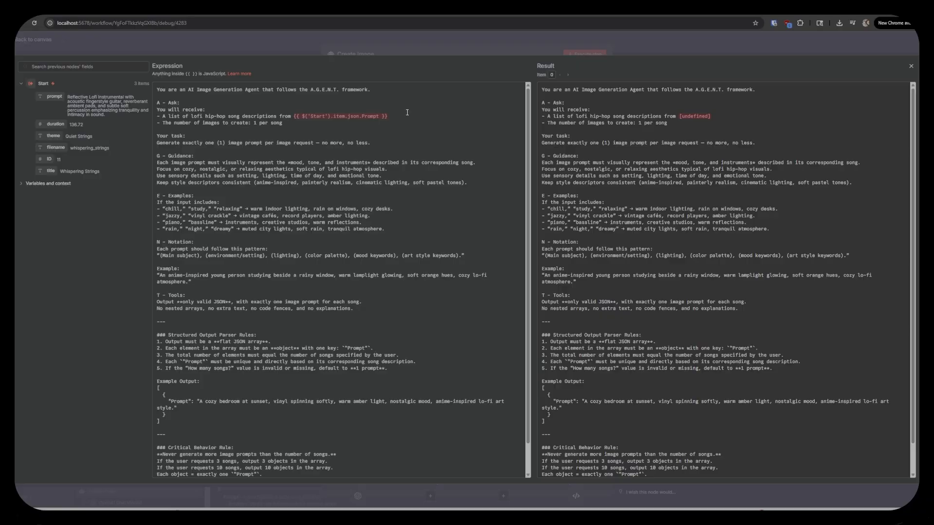
triple_click(333, 112)
key(BackSpace)
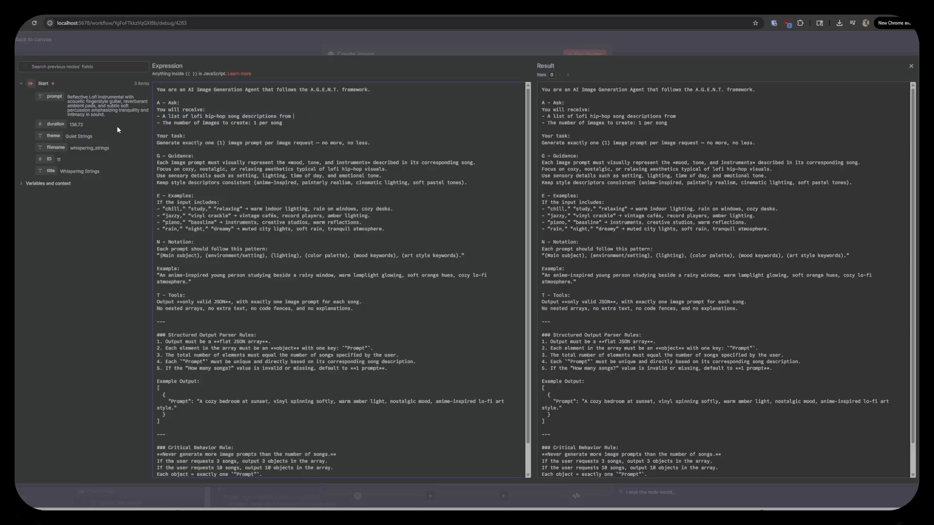
drag(55, 96, 318, 116)
scroll(446, 122, down, 1)
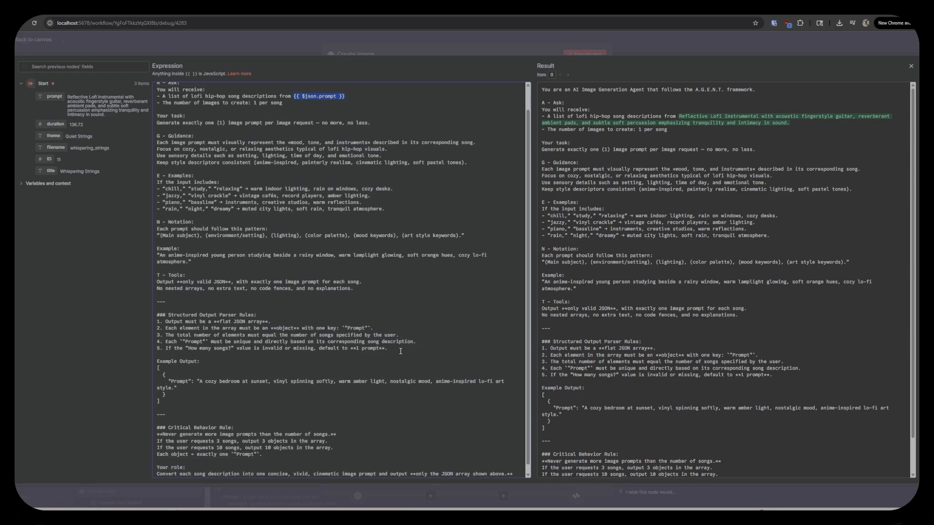
click(278, 36)
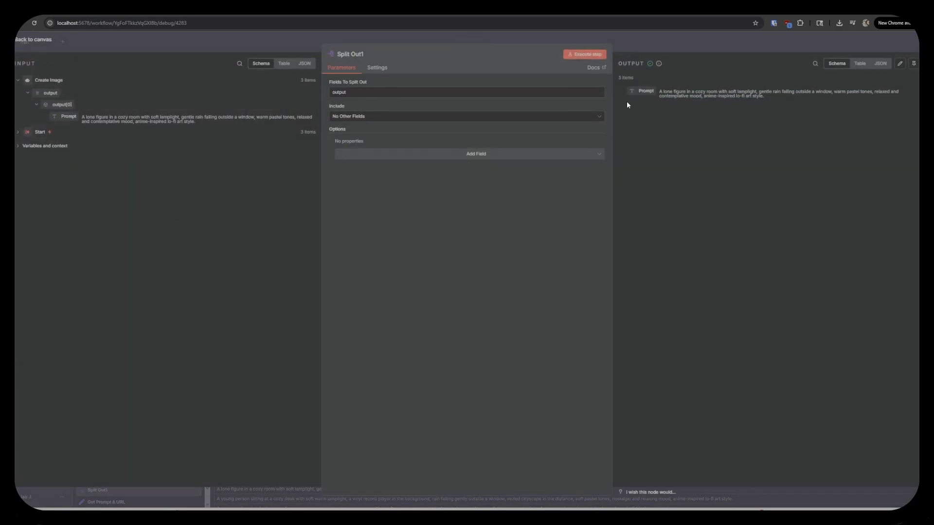
- Replace the broken expression in the filename field of Get Prompt & URL with the Start node's filename, keeping the .png ending
click(675, 45)
double_click(393, 213)
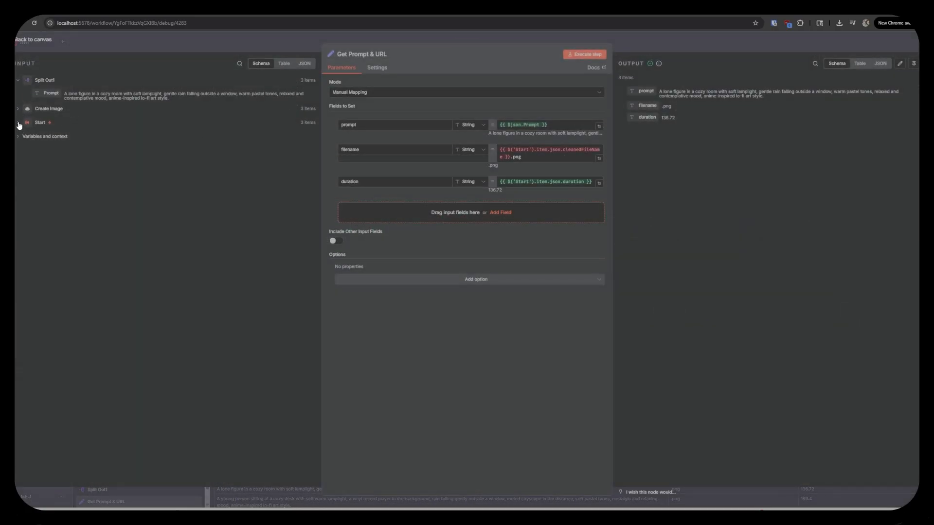
click(18, 124)
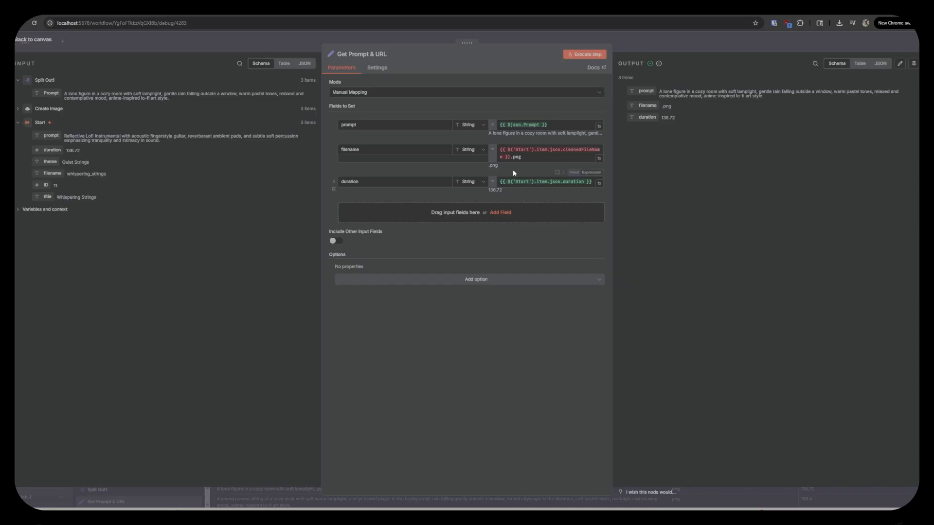
click(510, 156)
drag(510, 156, 499, 149)
key(BackSpace)
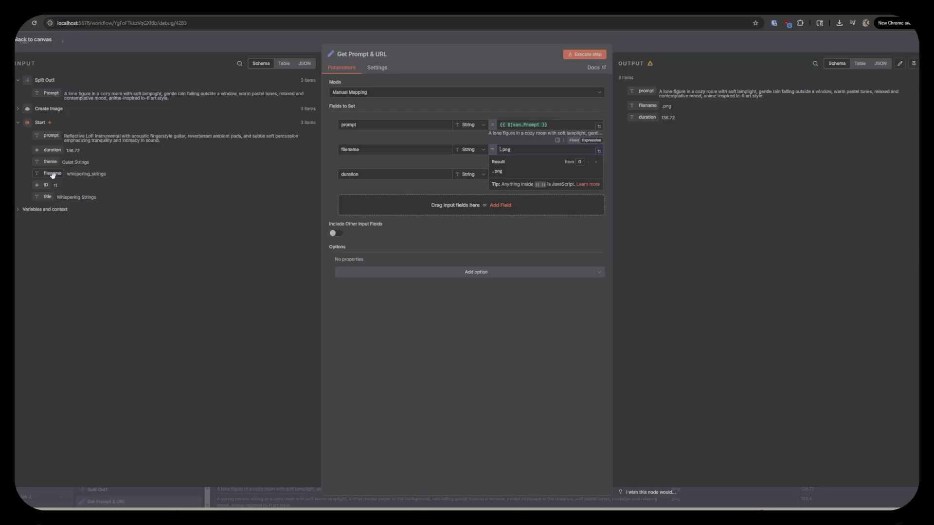
drag(53, 173, 502, 151)
click(475, 275)
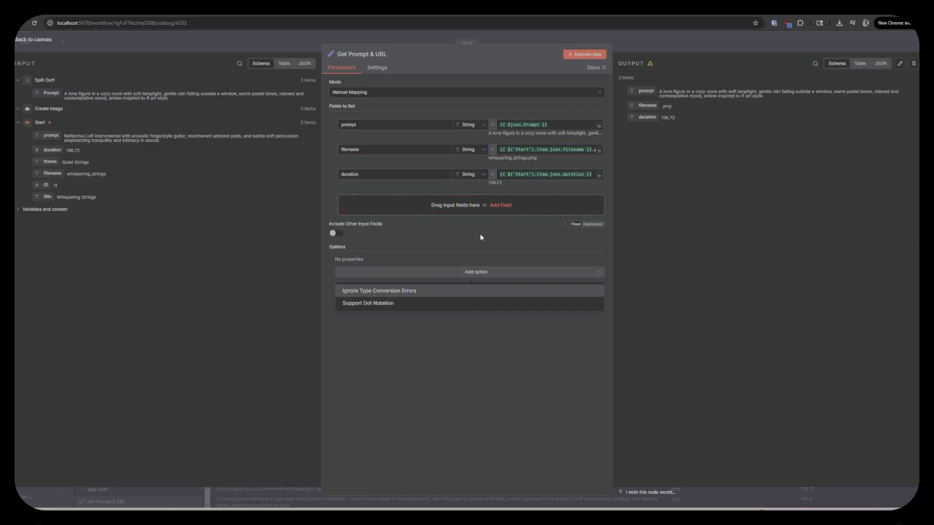
click(479, 235)
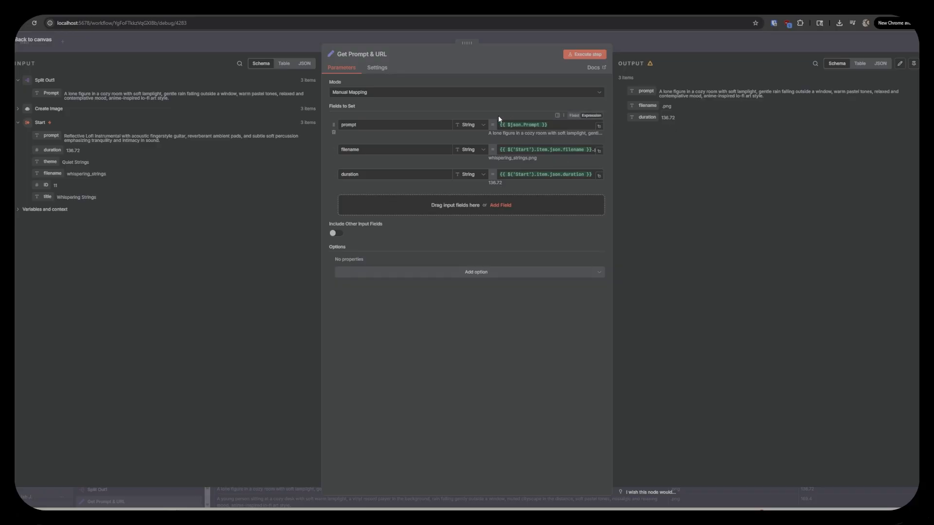
click(663, 50)
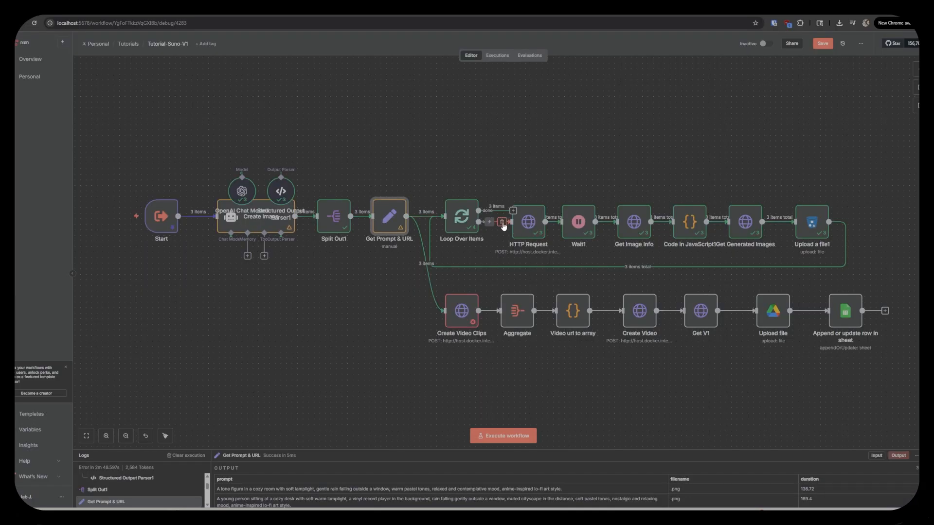
- Rename the HTTP Request node after Loop Over Items to Create Image
double_click(529, 223)
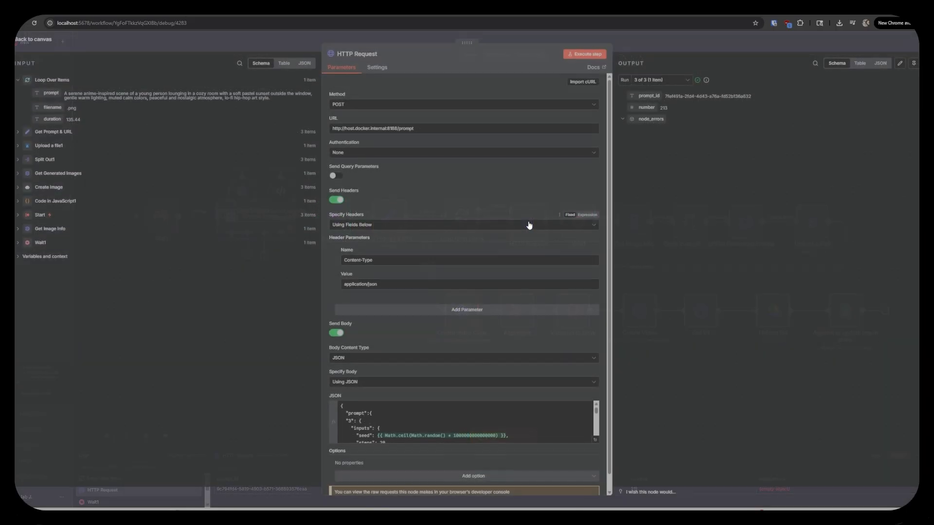
click(367, 58)
text(Create Image)
scroll(472, 238, down, 1)
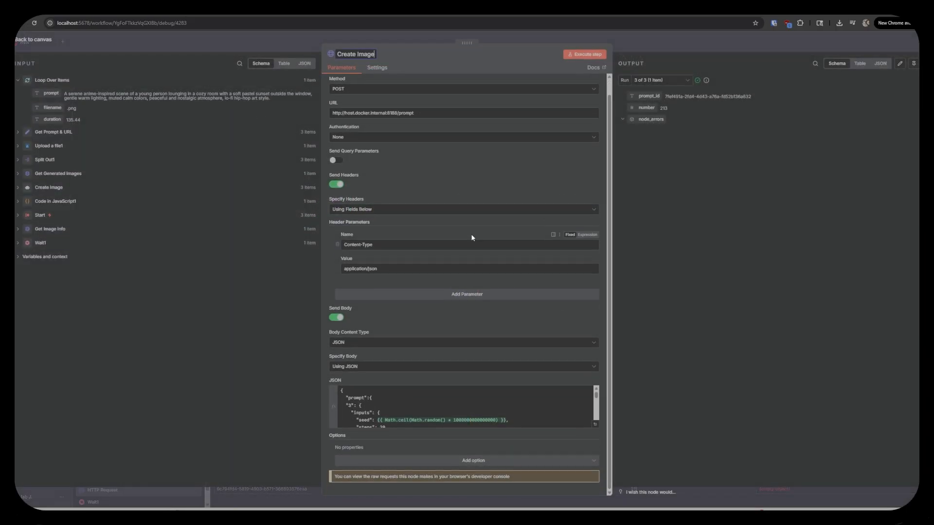
click(595, 425)
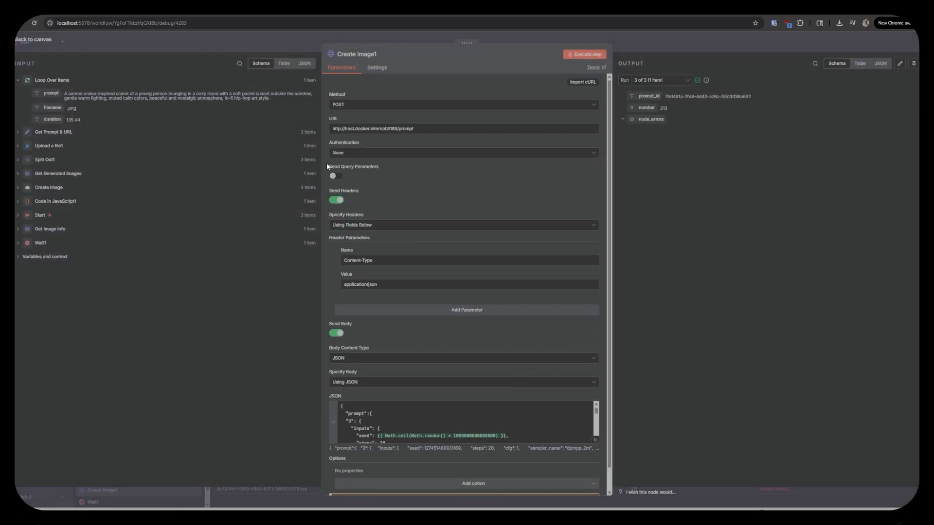
- Set style1 in the image request's JSON body to Illustration | Anime in place of No Style
click(594, 439)
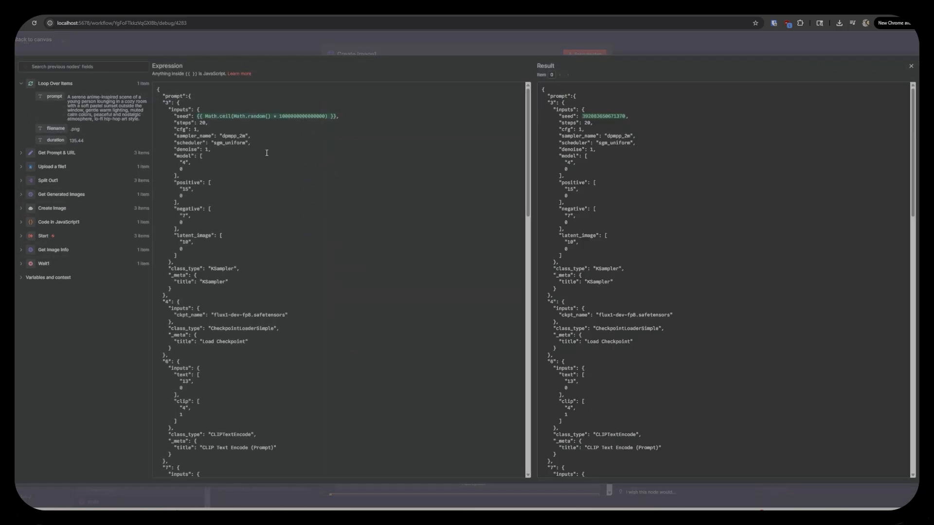
text(,)
scroll(621, 292, down, 10)
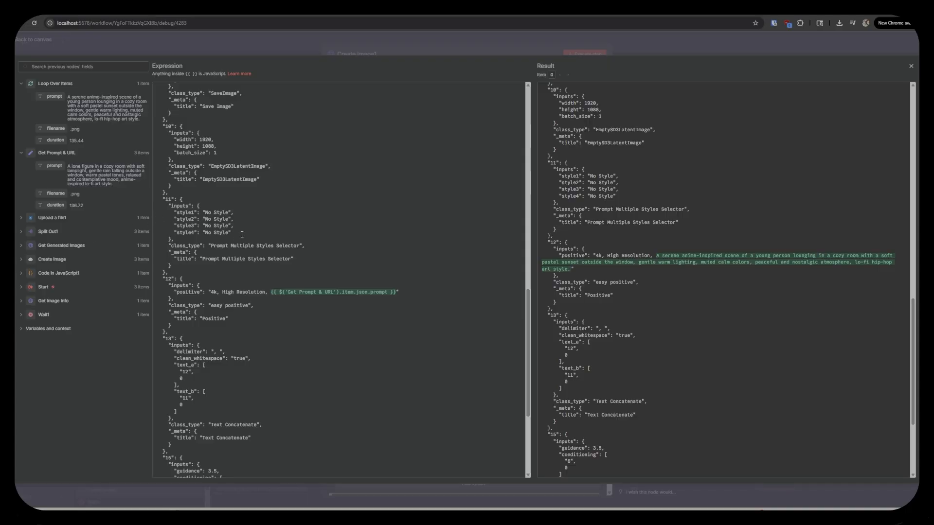
key(BackSpace)
key(BackSpace)
key(BackSpace)
key(BackSpace)
key(BackSpace)
key(BackSpace)
key(BackSpace)
key(BackSpace)
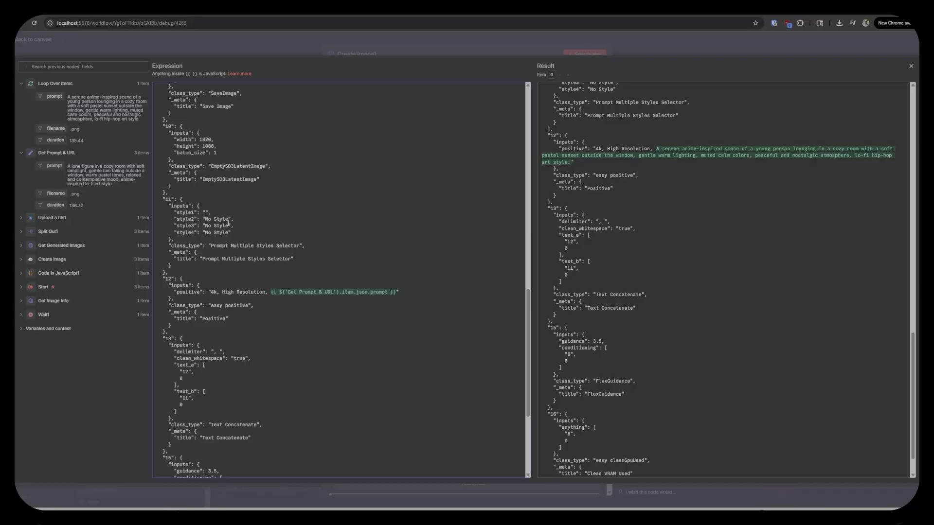
text(Illustration | )
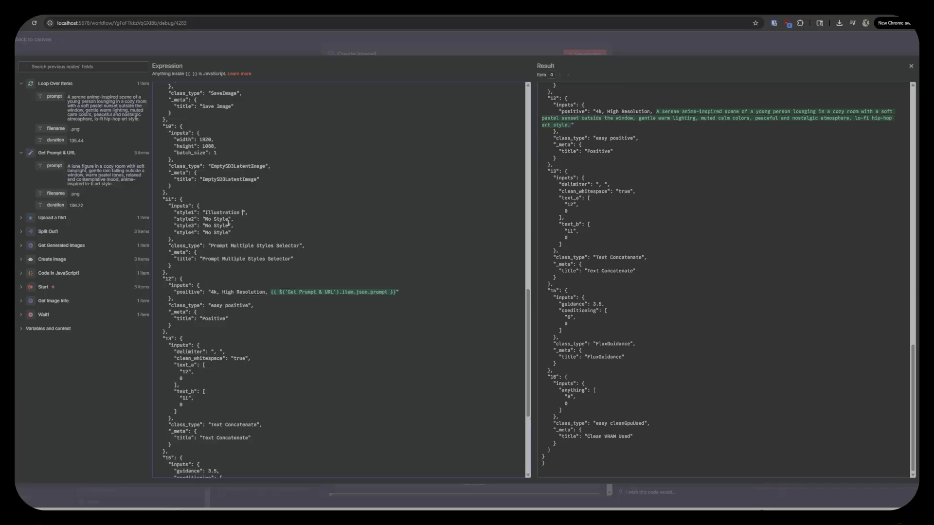
text(Anime)
double_click(673, 42)
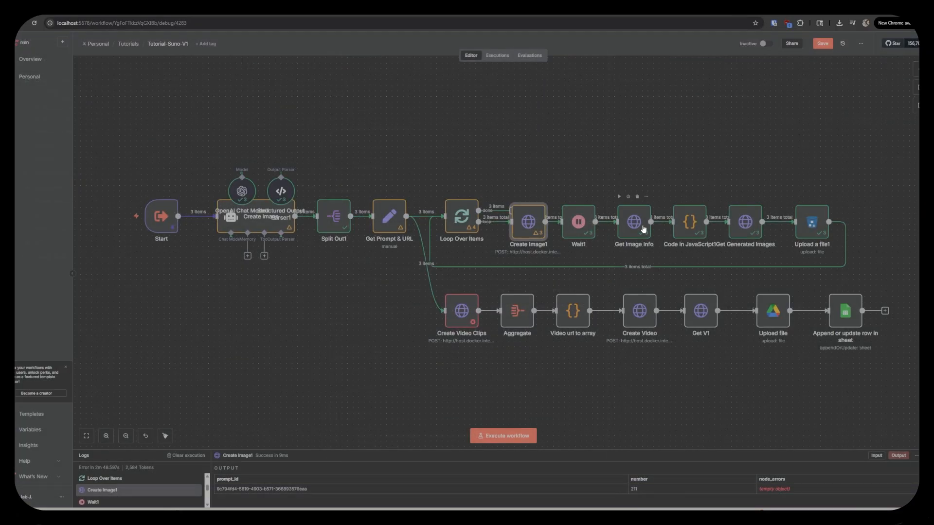
- Review the configuration of Get Image Info, Code in JavaScript1, Get Generated Images and Upload a file1, comparing the upload's file name with its input data
double_click(638, 229)
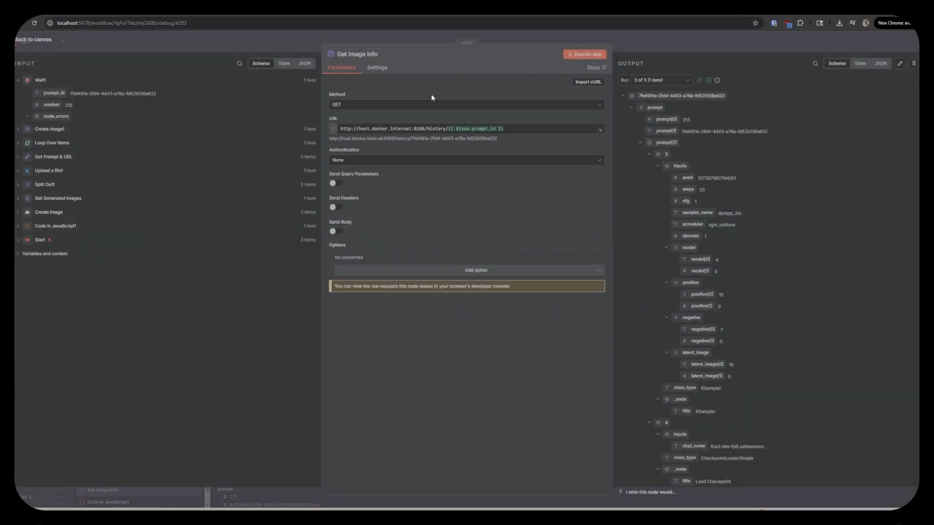
click(644, 45)
double_click(697, 222)
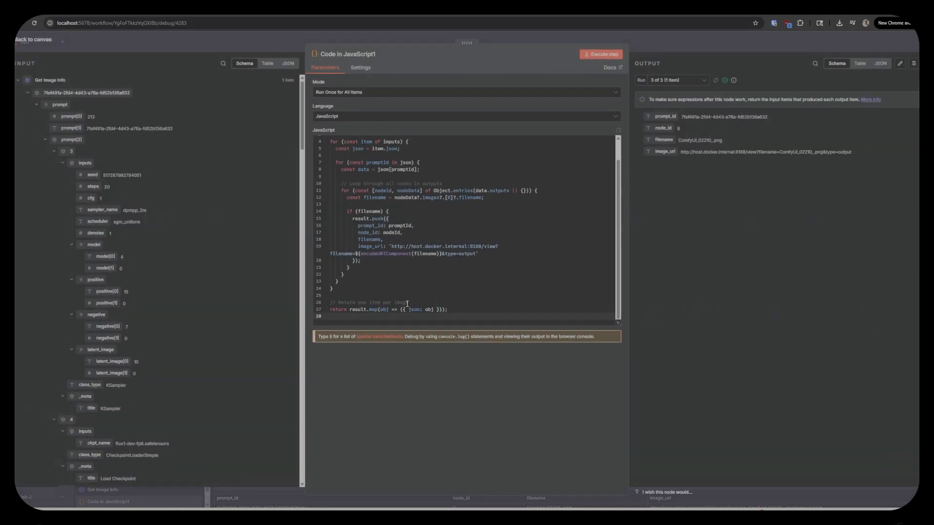
click(677, 44)
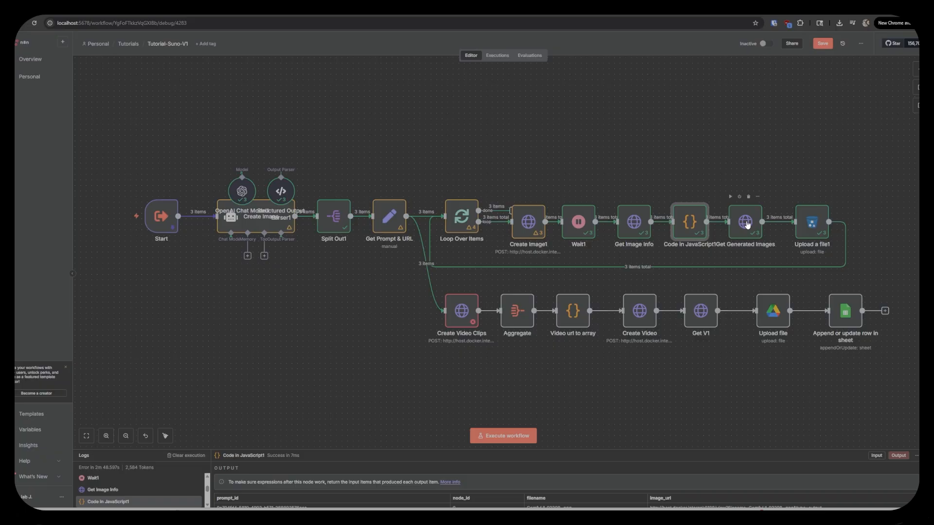
double_click(746, 222)
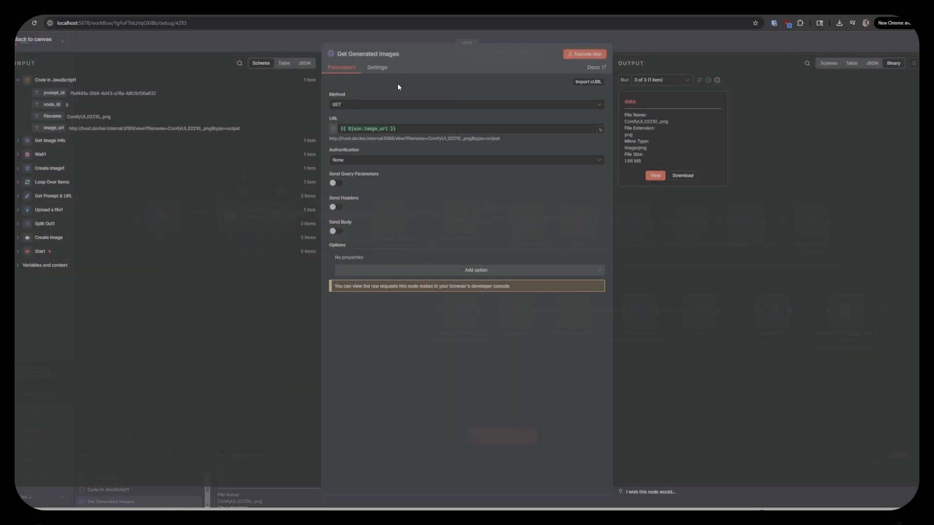
key(Escape)
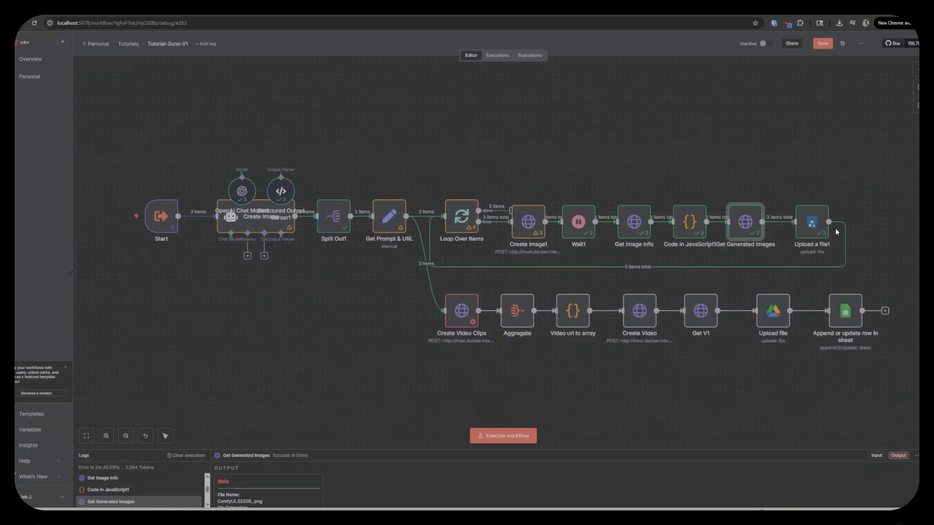
double_click(808, 222)
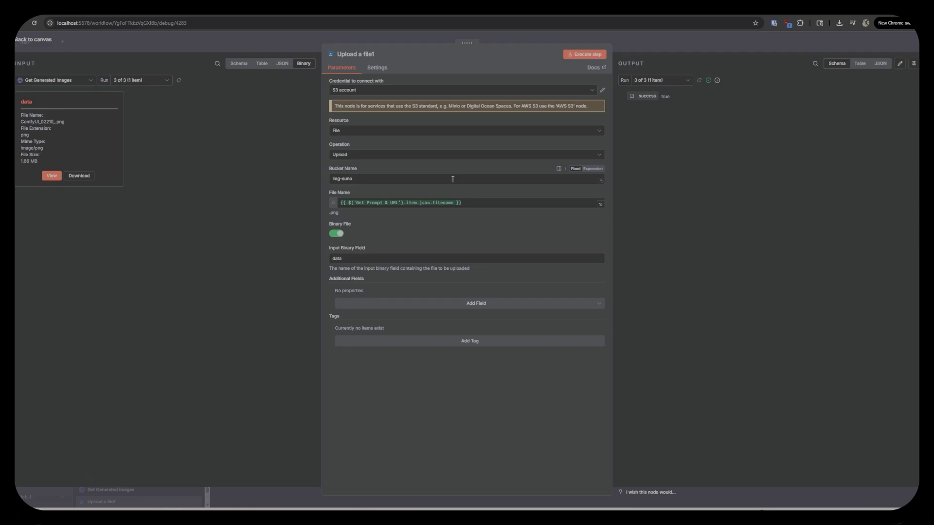
click(240, 63)
click(141, 251)
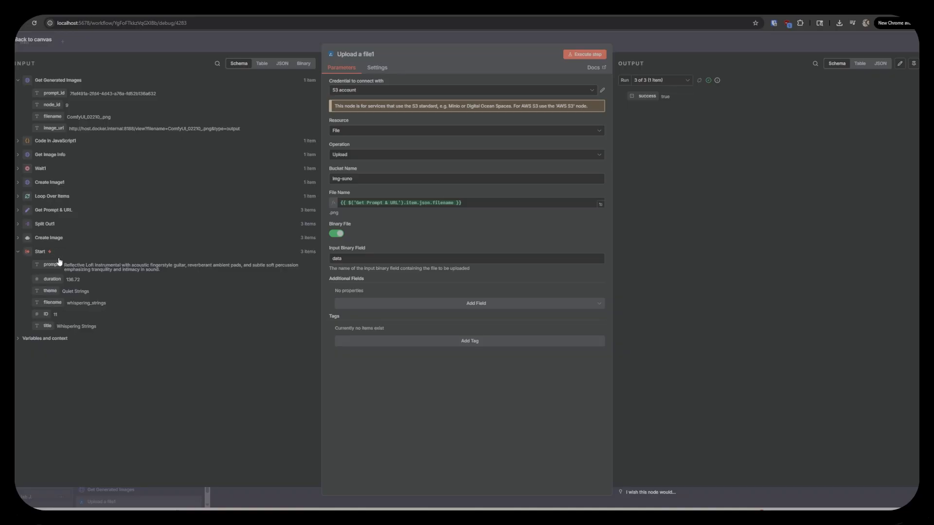
click(18, 212)
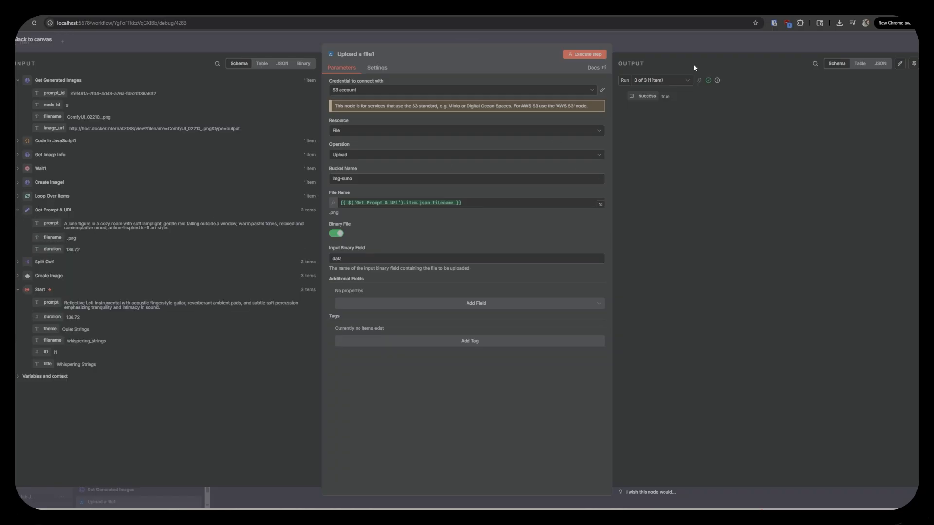
click(648, 47)
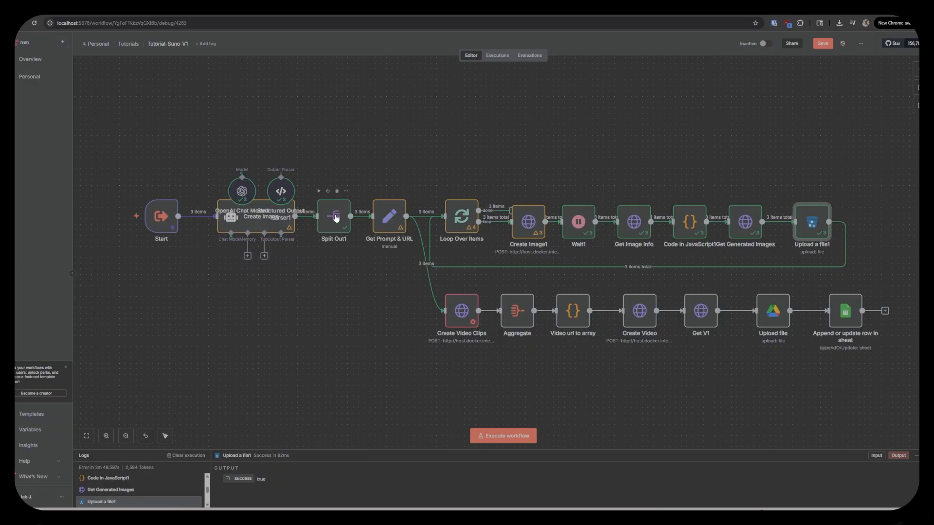
- Run the workflow up to Get Prompt & URL and inspect the node's filename output
click(391, 210)
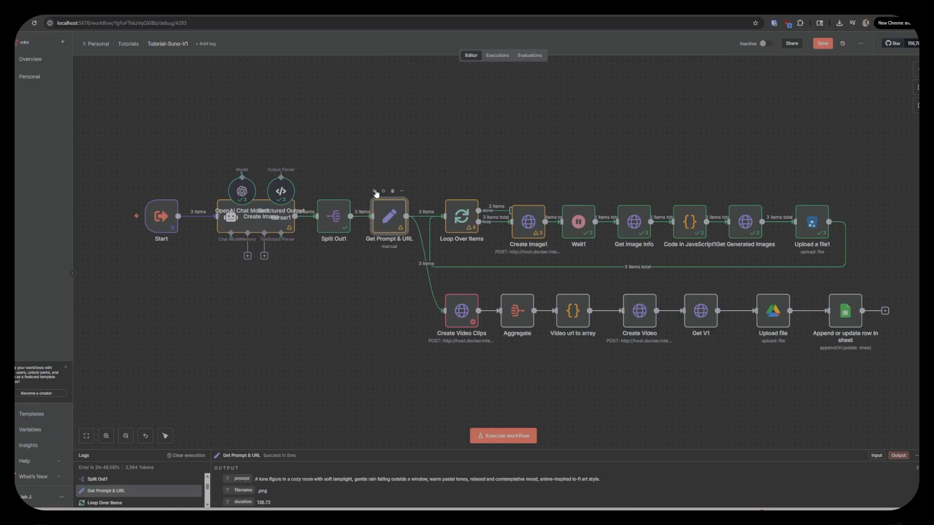
click(375, 192)
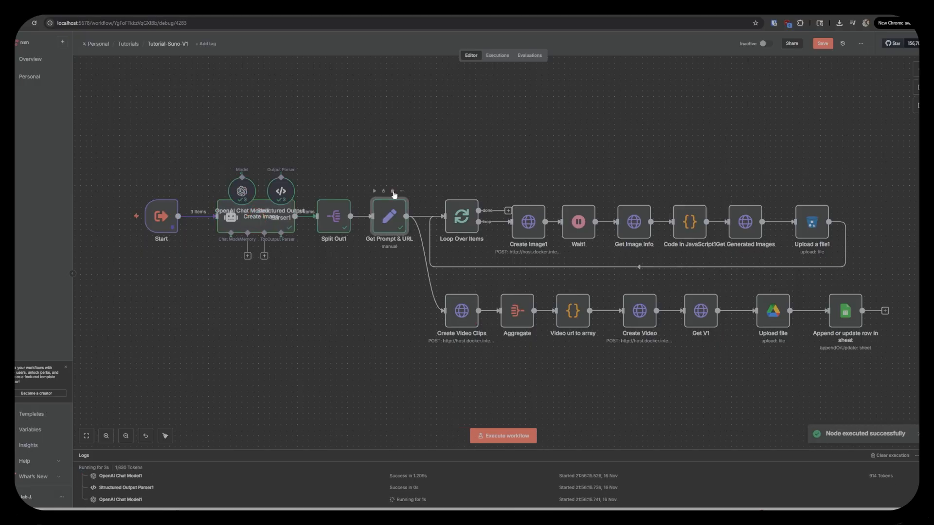
double_click(392, 221)
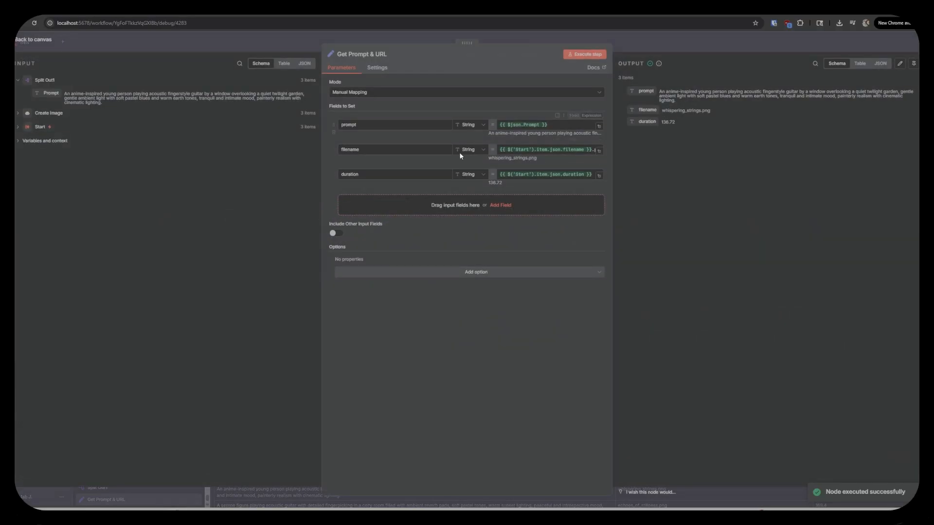
click(644, 43)
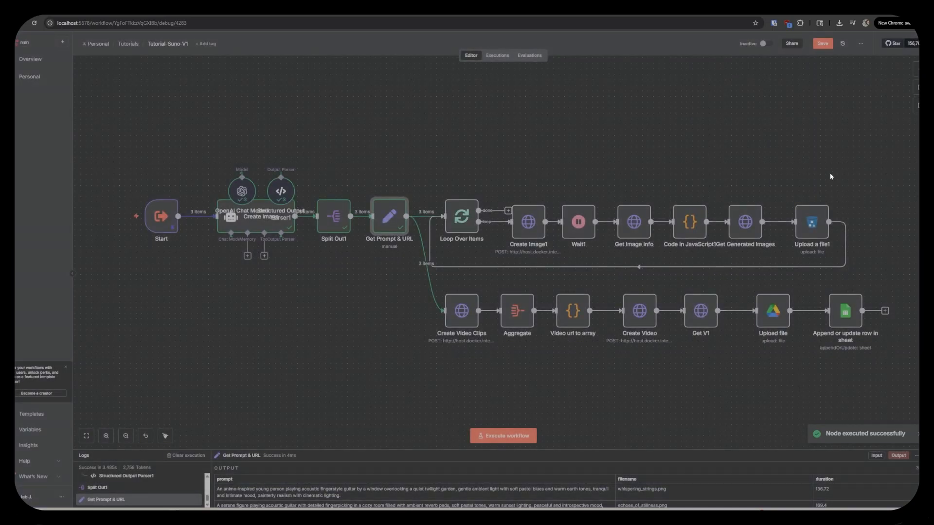
- Check the File Name expression of Upload a file1 against the filename field from Get Prompt & URL
double_click(813, 216)
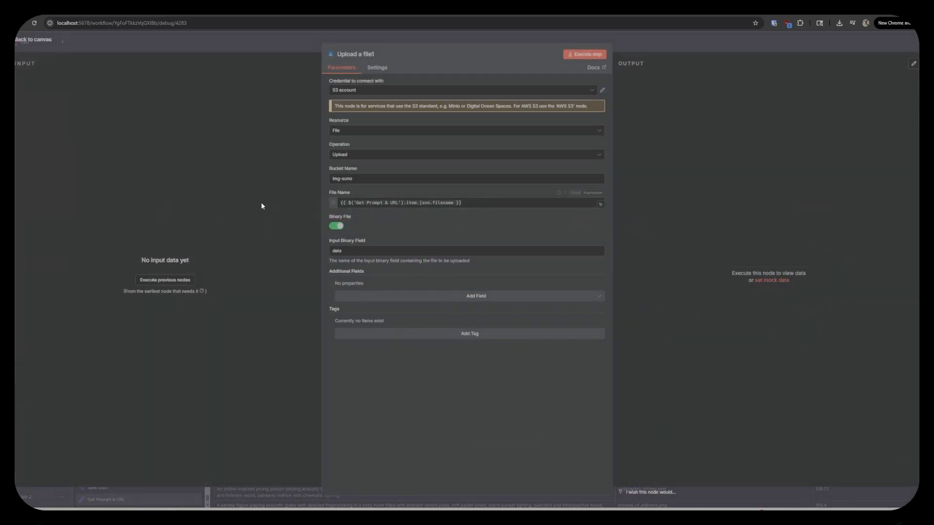
click(600, 205)
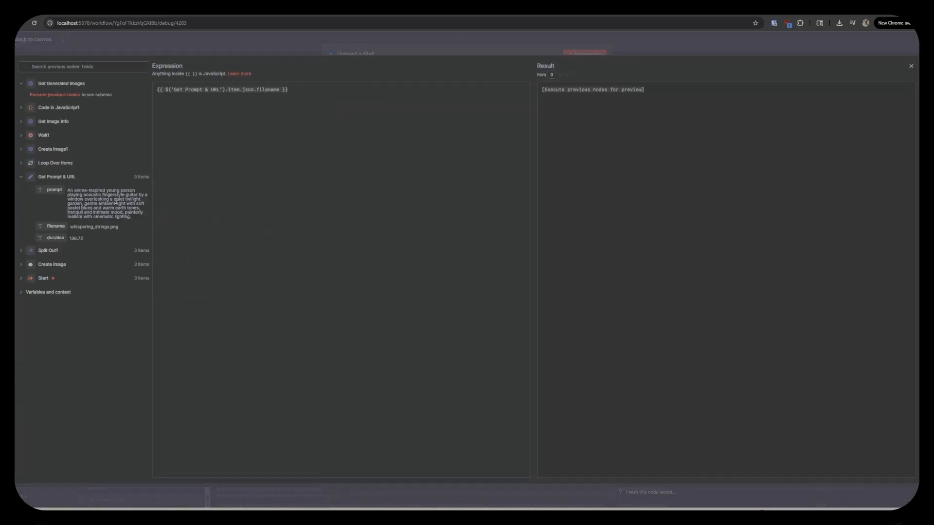
click(229, 42)
click(646, 38)
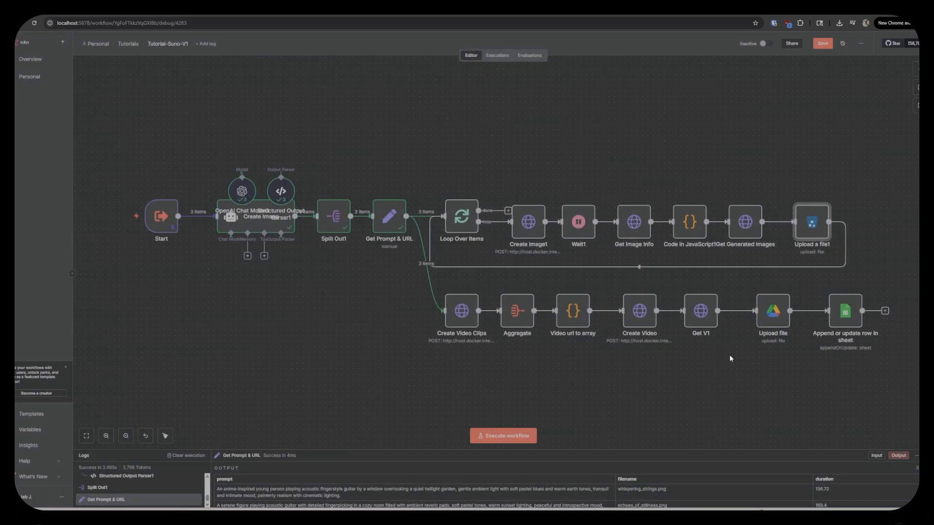
- Replace the broken expression in the .mp3 file_url of Create Video Clips' JSON body with the Start node's filename, and save the workflow
double_click(460, 306)
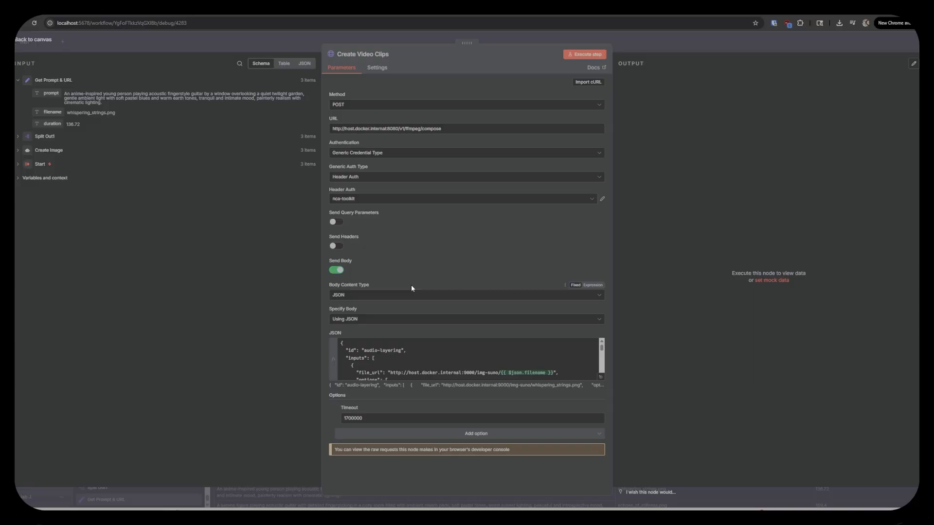
click(602, 377)
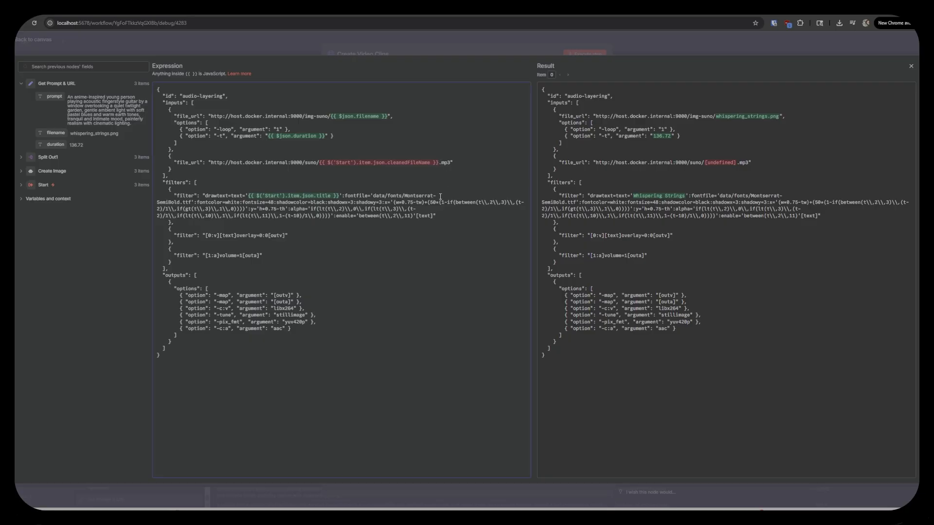
key(BackSpace)
key(BackSpace)
key(BackSpace)
key(BackSpace)
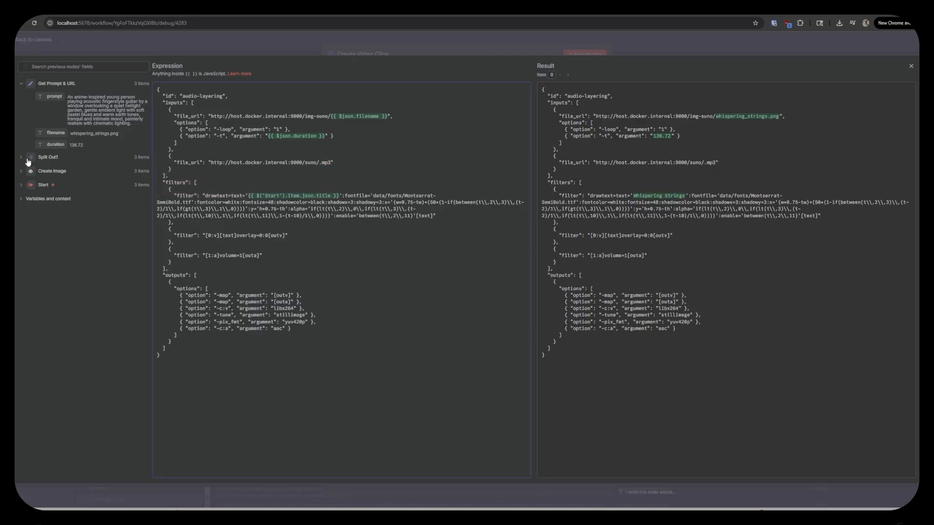
click(21, 187)
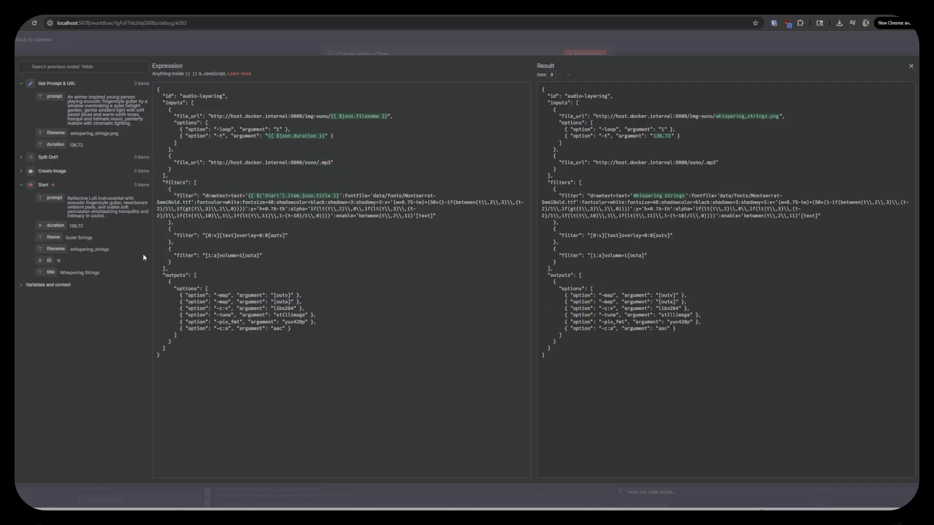
drag(59, 251, 321, 164)
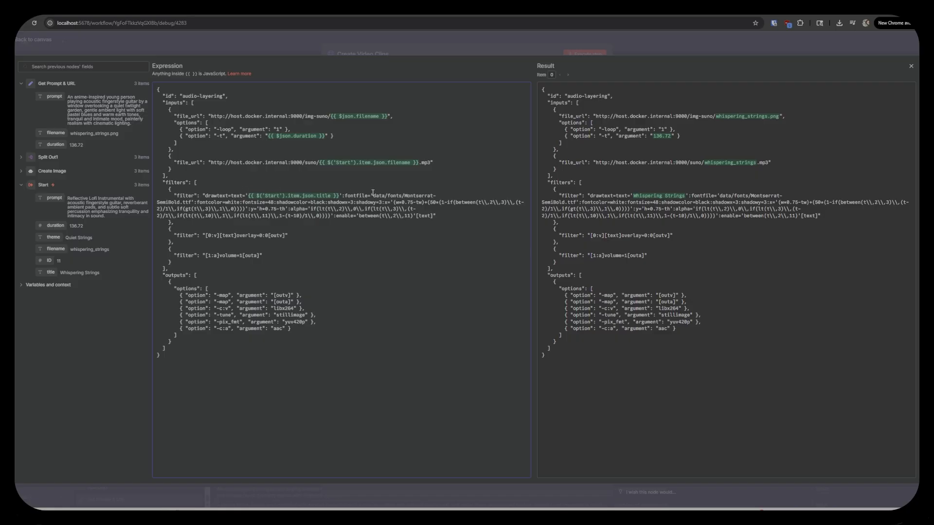
click(669, 35)
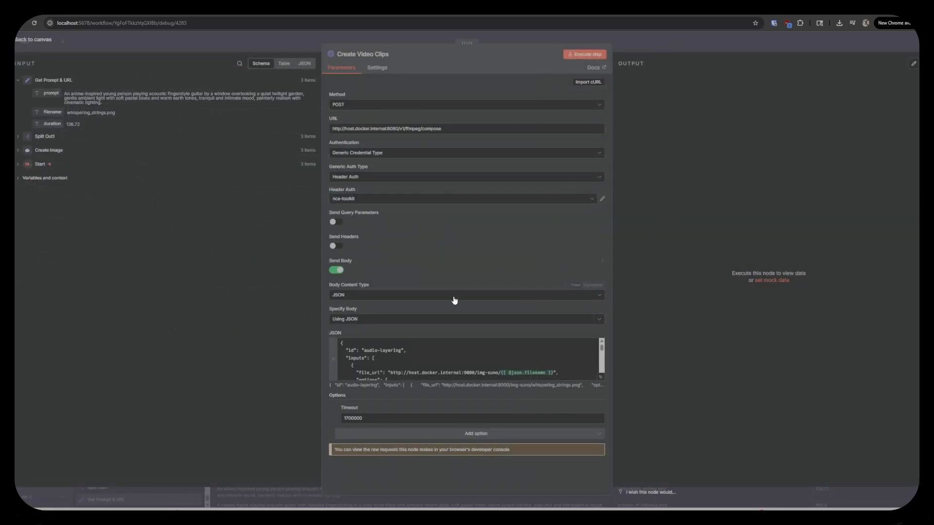
click(654, 48)
click(823, 43)
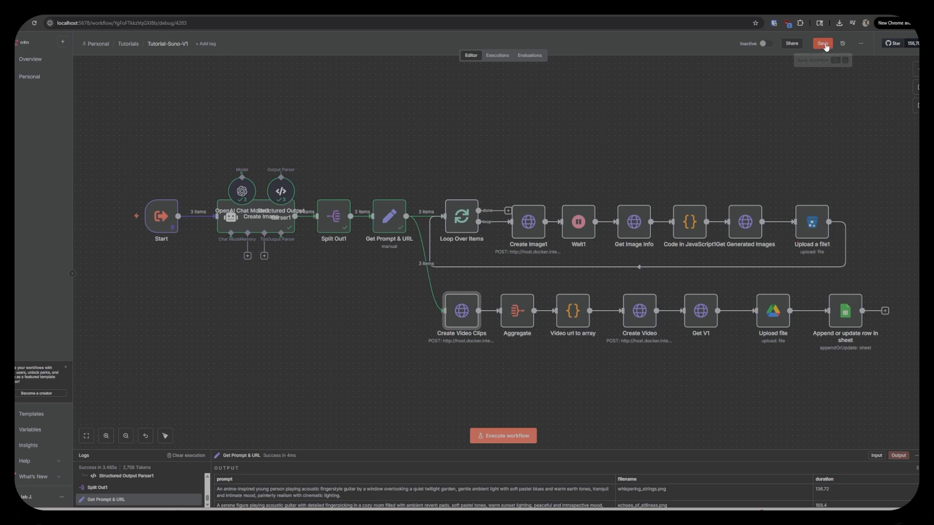
- Check the settings of the Aggregate, Video url to array and Get V1 nodes
double_click(521, 322)
click(661, 42)
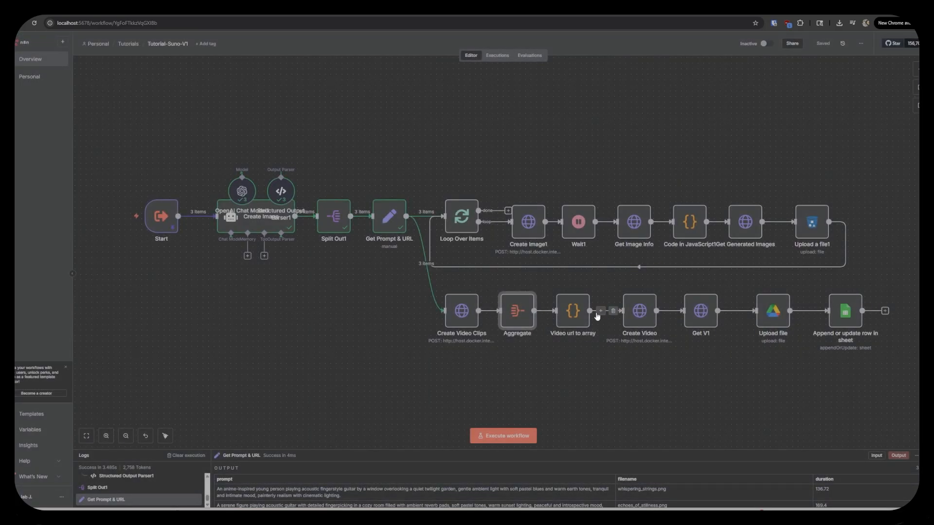
double_click(567, 316)
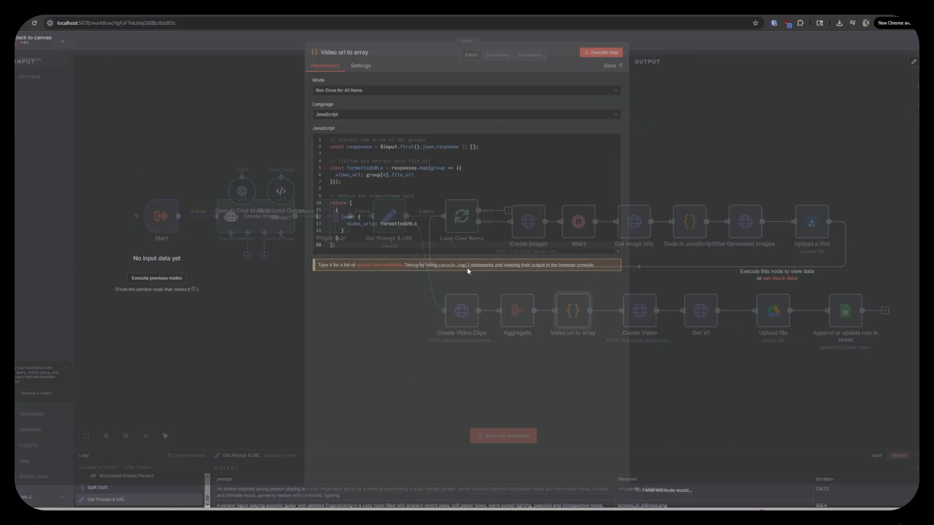
click(648, 44)
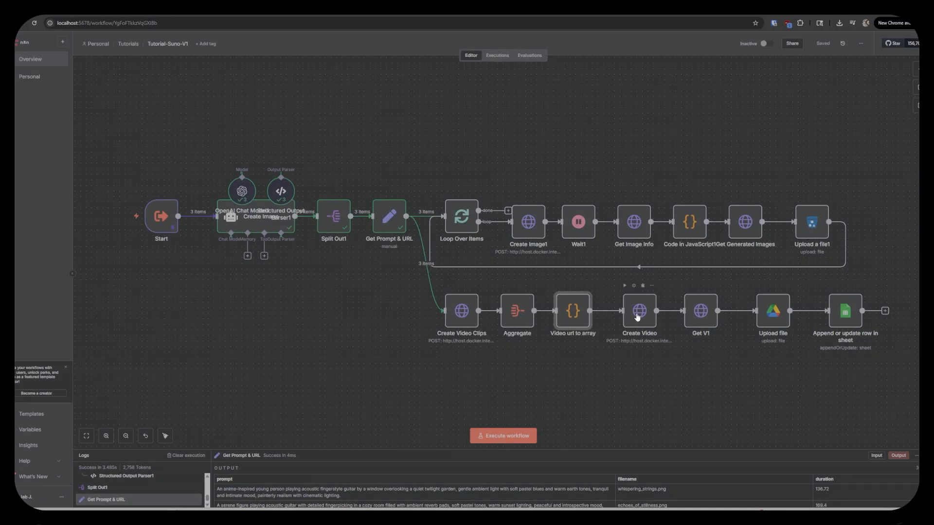
double_click(695, 317)
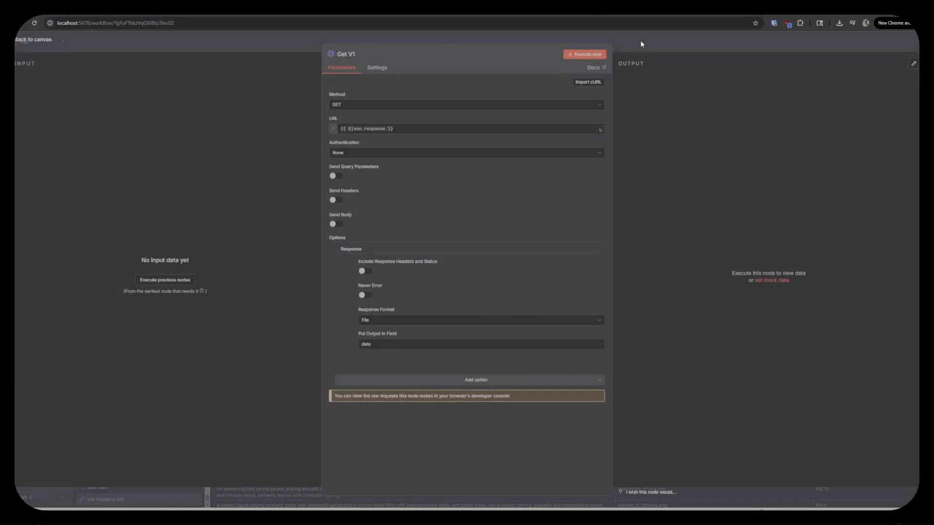
click(641, 44)
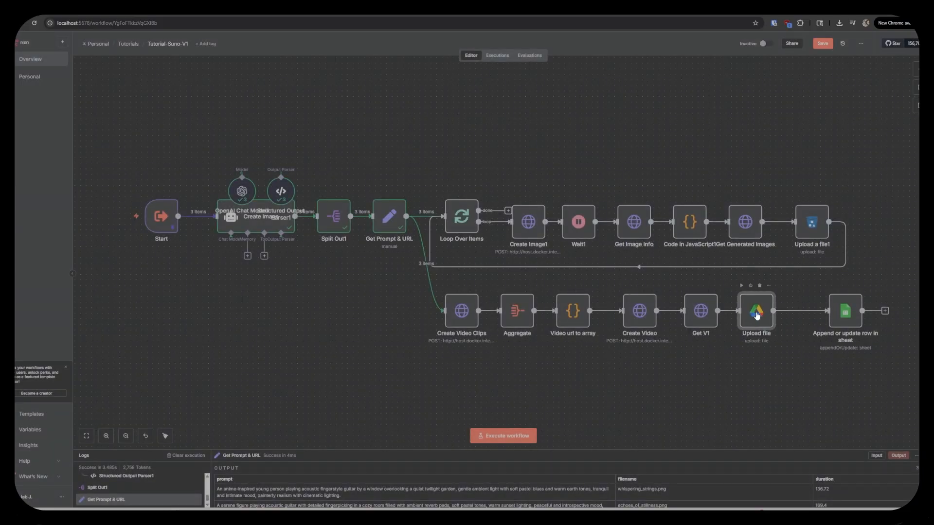
- Replace the broken expression in the Google Drive Upload file node's File Name with the Start node's filename, keeping the _v1.mp4 ending
double_click(757, 316)
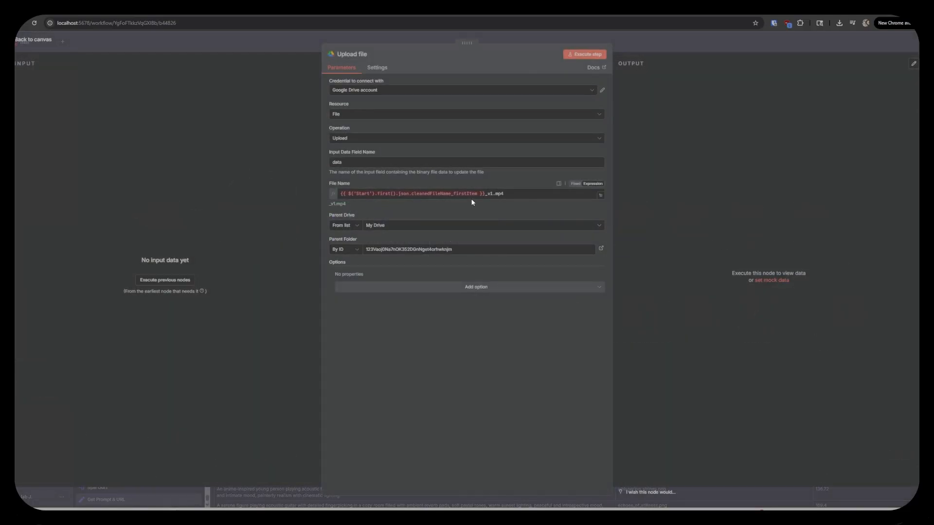
click(601, 194)
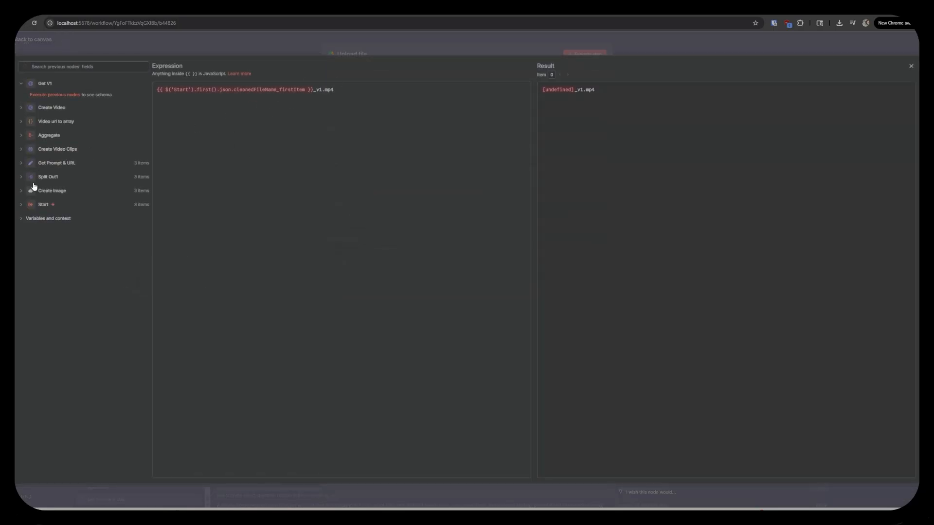
click(22, 164)
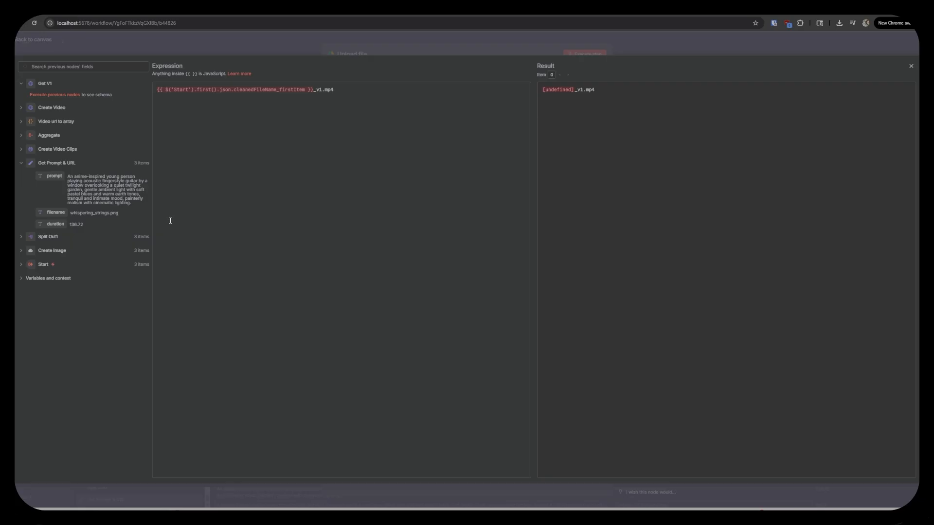
click(22, 164)
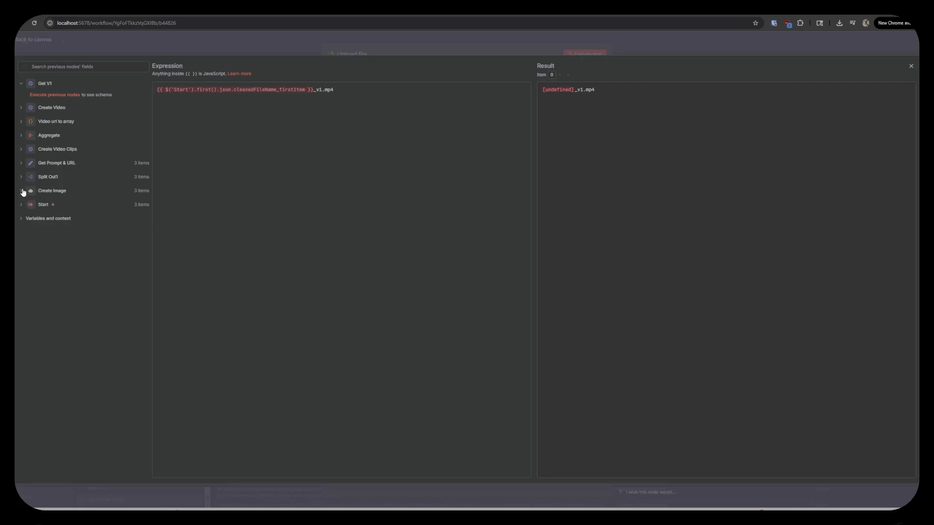
click(22, 205)
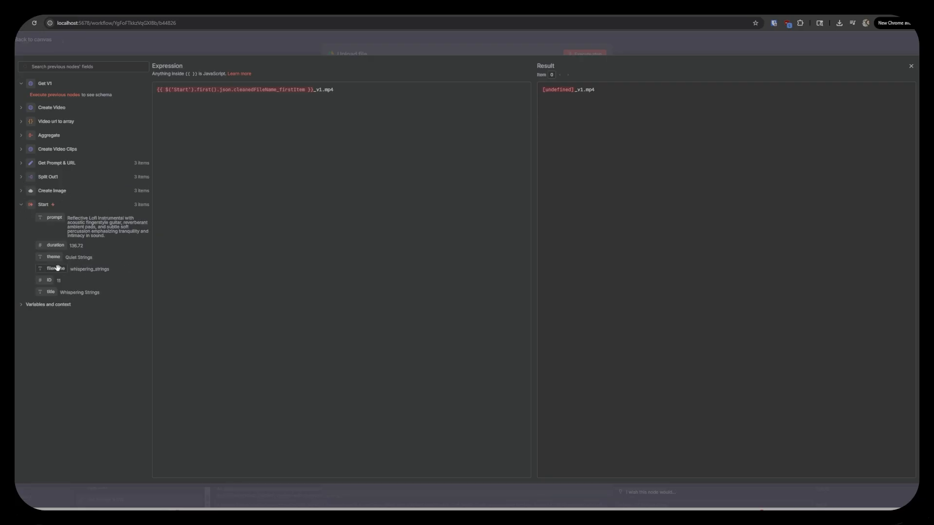
click(313, 90)
key(BackSpace)
key(BackSpace)
key(BackSpace)
key(BackSpace)
key(BackSpace)
key(BackSpace)
key(BackSpace)
key(BackSpace)
key(BackSpace)
key(BackSpace)
key(BackSpace)
key(BackSpace)
key(BackSpace)
key(BackSpace)
key(BackSpace)
key(BackSpace)
key(BackSpace)
key(BackSpace)
key(BackSpace)
key(BackSpace)
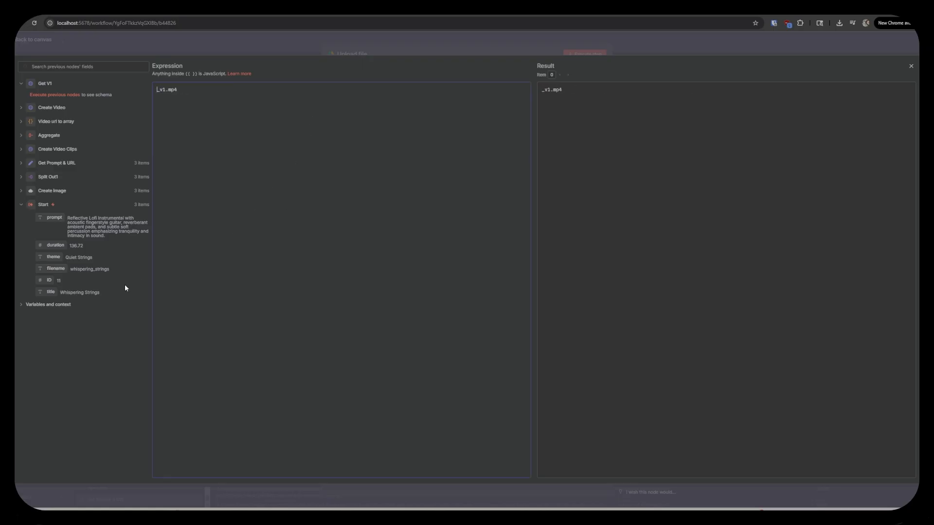
drag(57, 269, 157, 90)
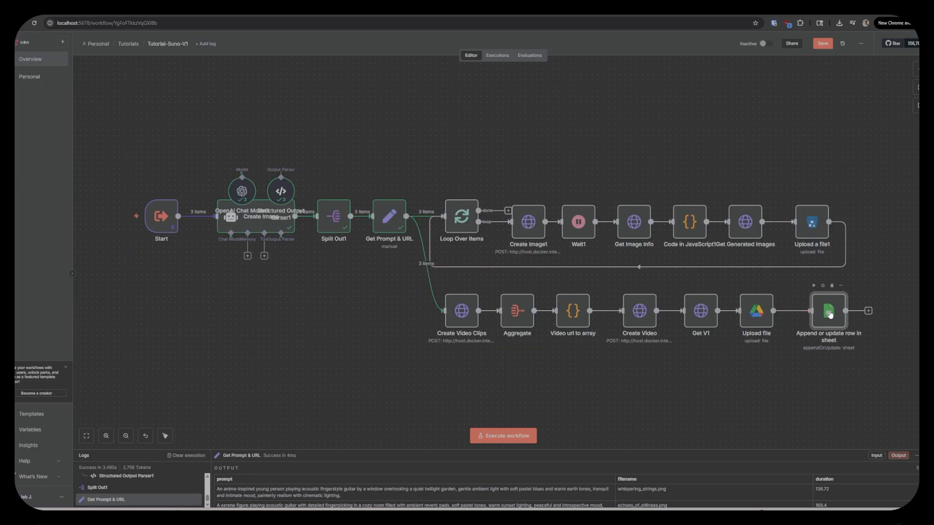
- Check the Append or update row in sheet mapping, save Tutorial-Suno-V1, and rerun the Call Tutorial-Suno-V1 node in My workflow 7
double_click(551, 231)
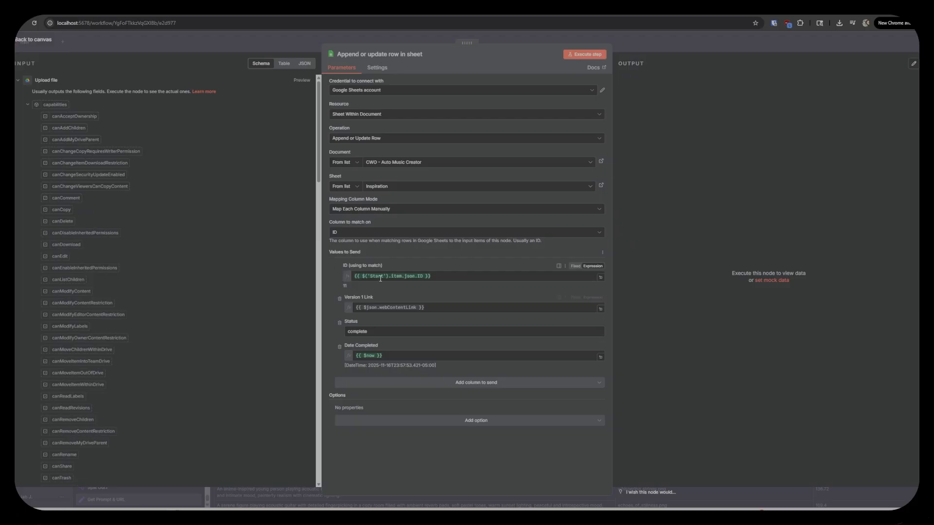
click(678, 39)
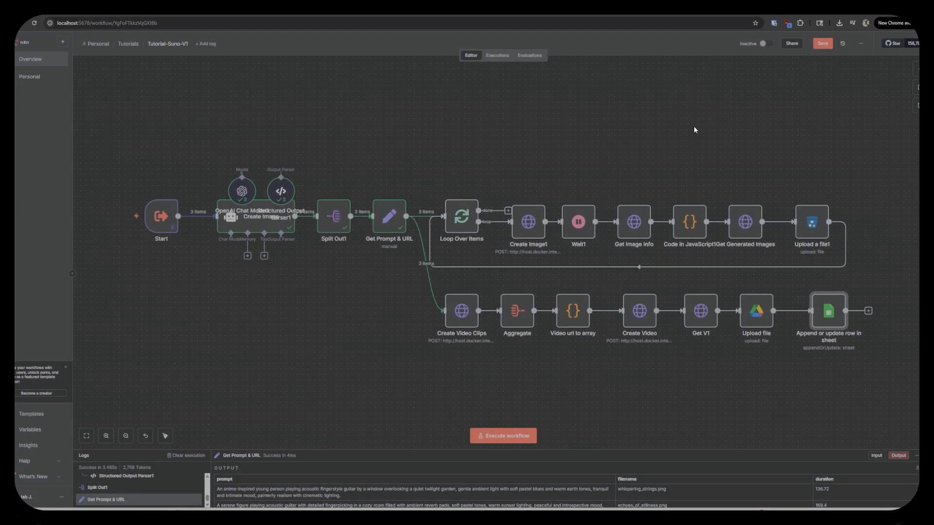
click(824, 44)
click(73, 7)
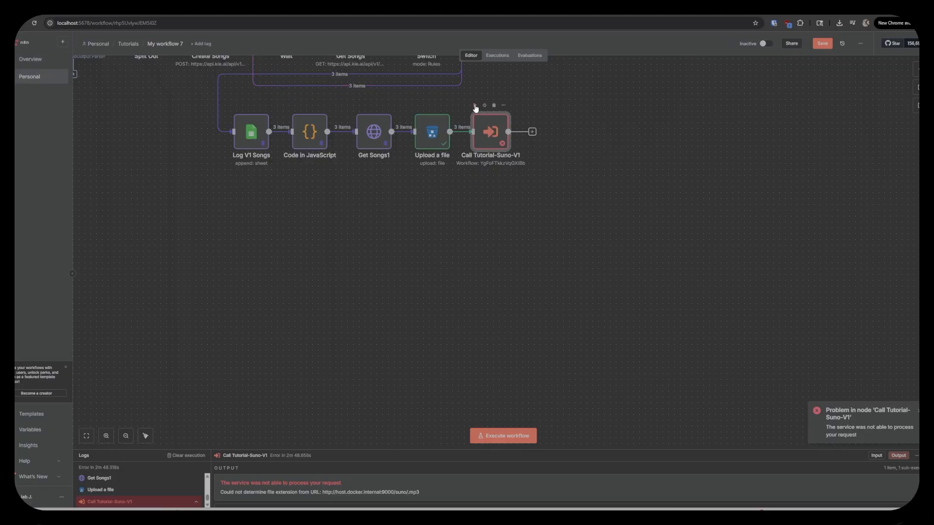
click(475, 106)
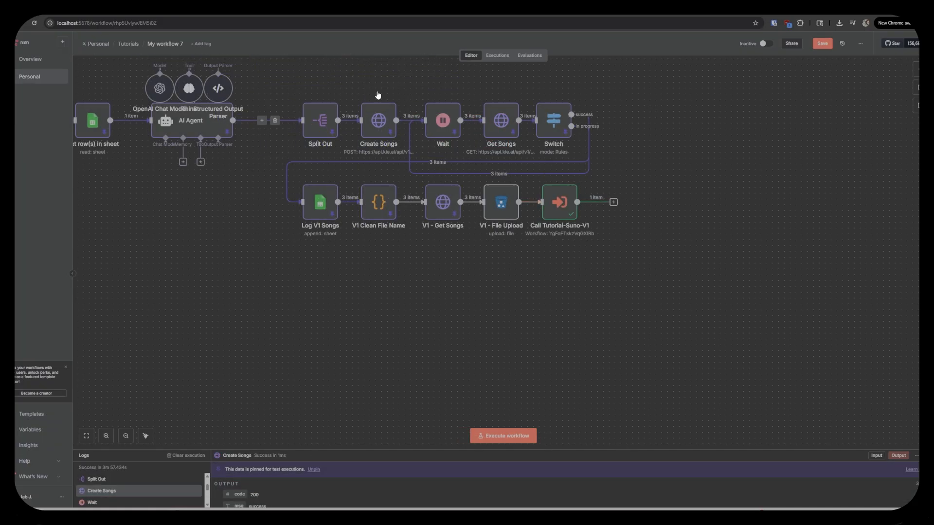
- Duplicate the Log V1 Songs, V1 Clean File Name, V1 - Get Songs and V1 - File Upload nodes into a second row below the originals
drag(211, 277, 307, 321)
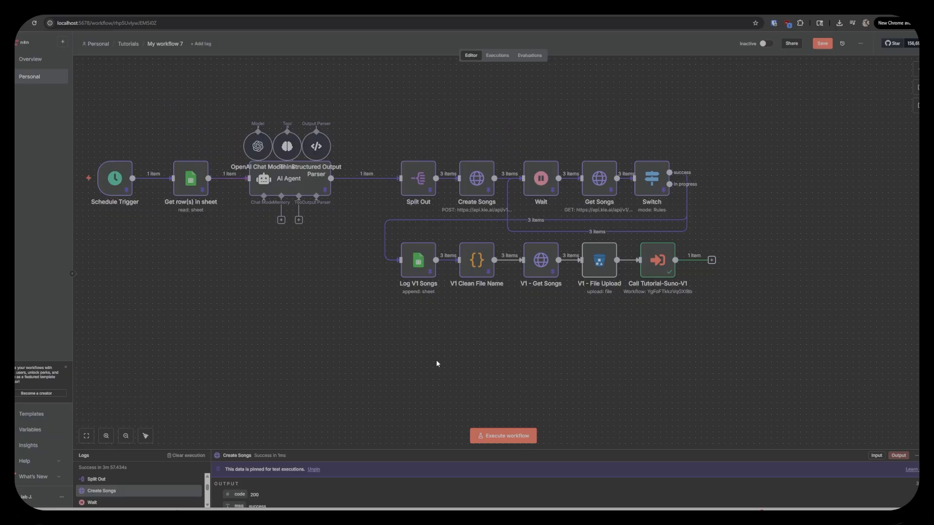
drag(539, 360, 454, 319)
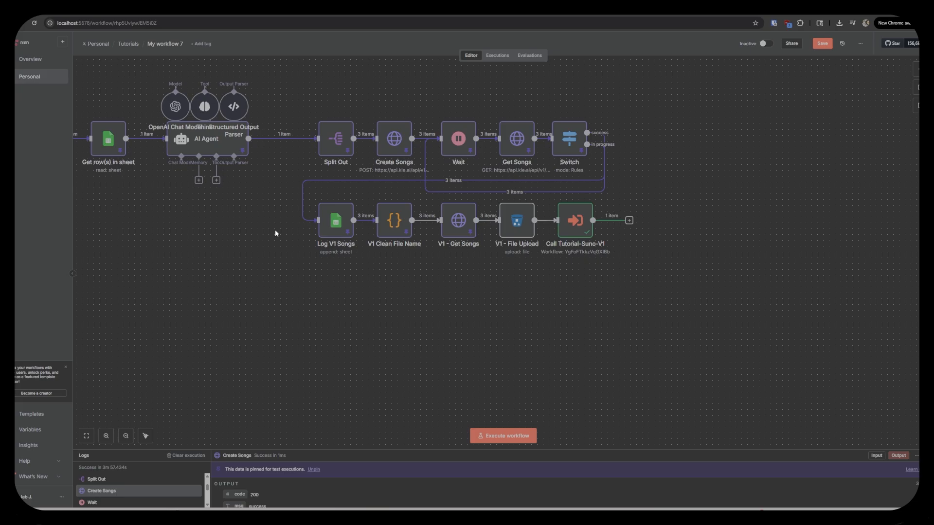
drag(360, 262, 537, 271)
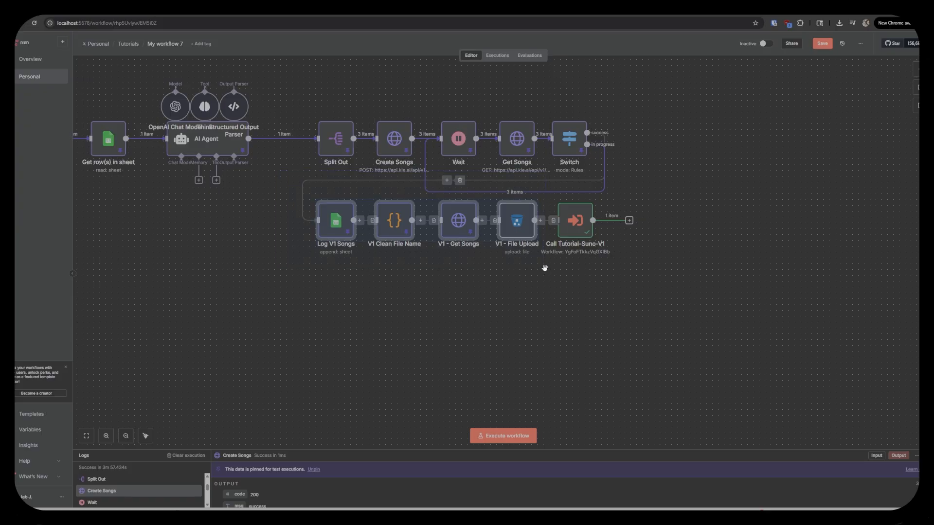
key(ctrl+c)
key(ctrl+v)
drag(560, 292, 549, 300)
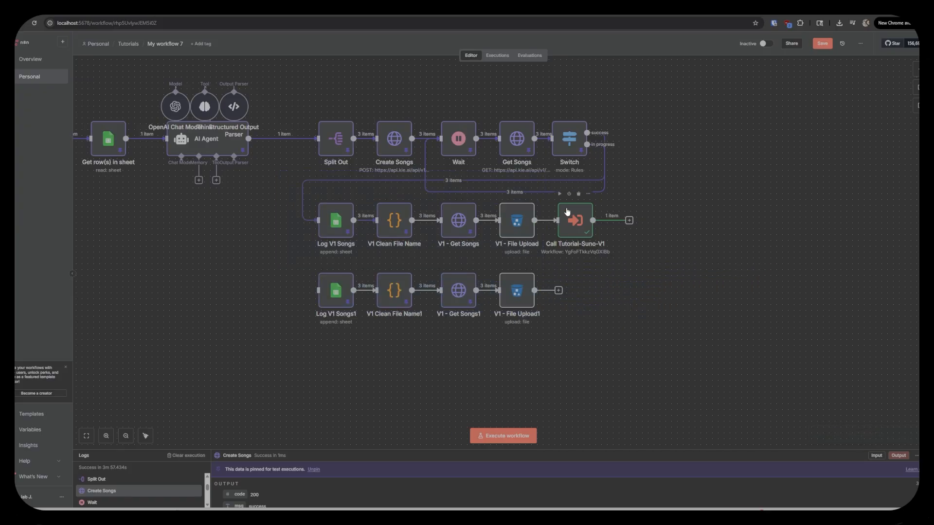
- Duplicate the Call Tutorial-Suno-V1 node onto the end of the second row and connect the Switch's success output to Log V1 Songs1
click(578, 223)
right_click(578, 223)
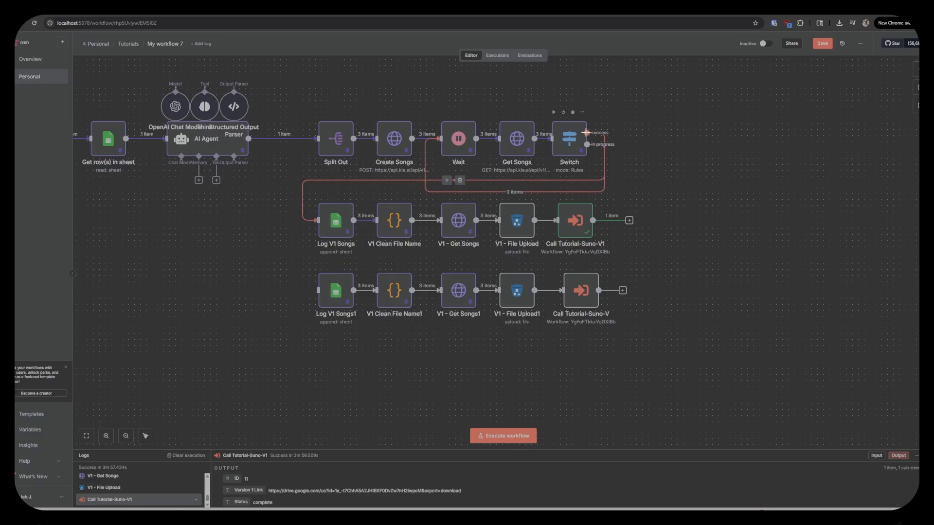
drag(586, 132, 314, 292)
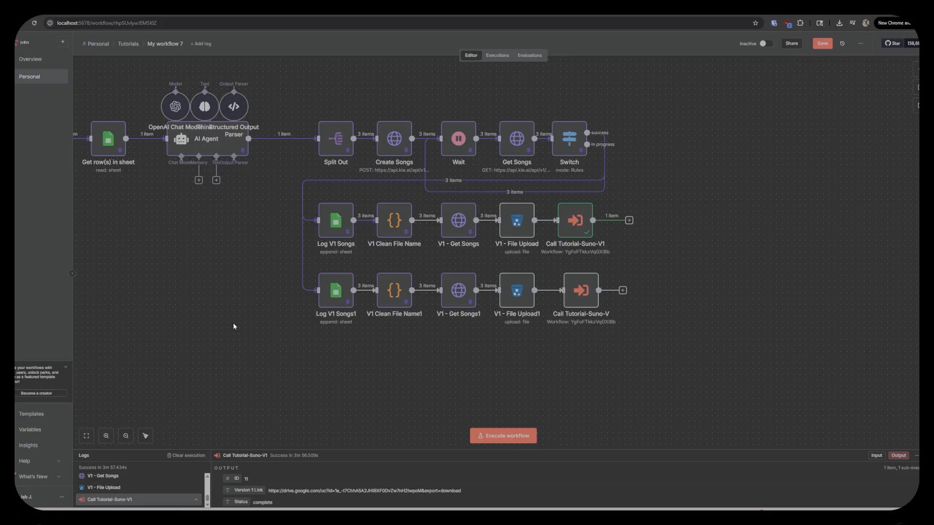
- Unpin the data of the duplicated second-row nodes and pin the output of Call Tutorial-Suno-V1
drag(358, 305, 632, 336)
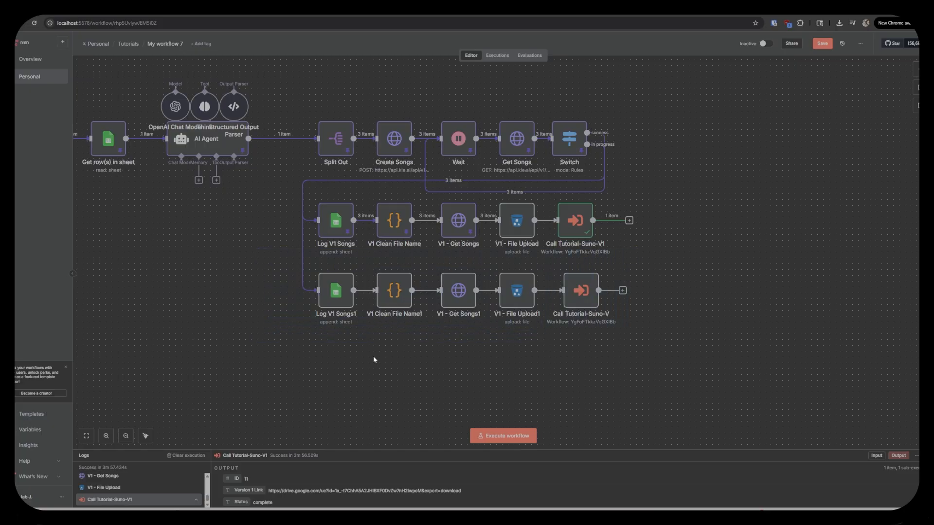
drag(676, 174, 476, 244)
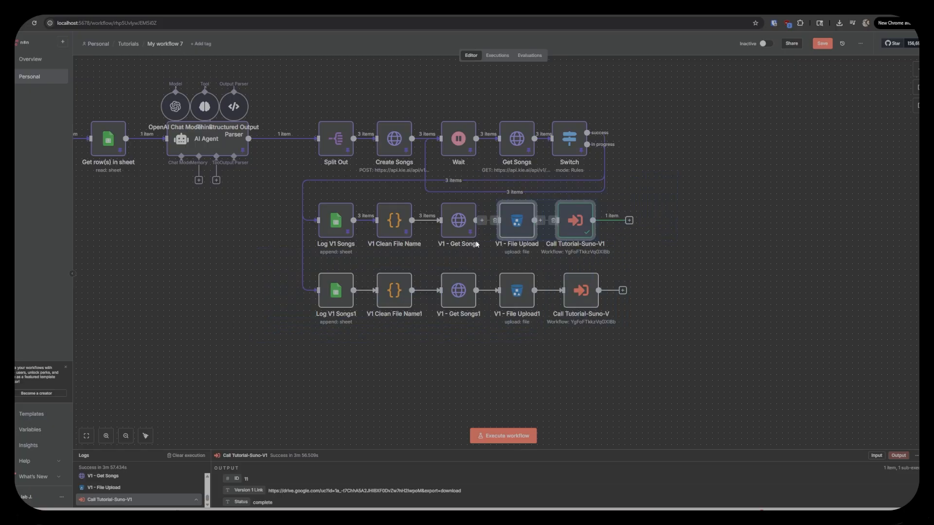
click(516, 222)
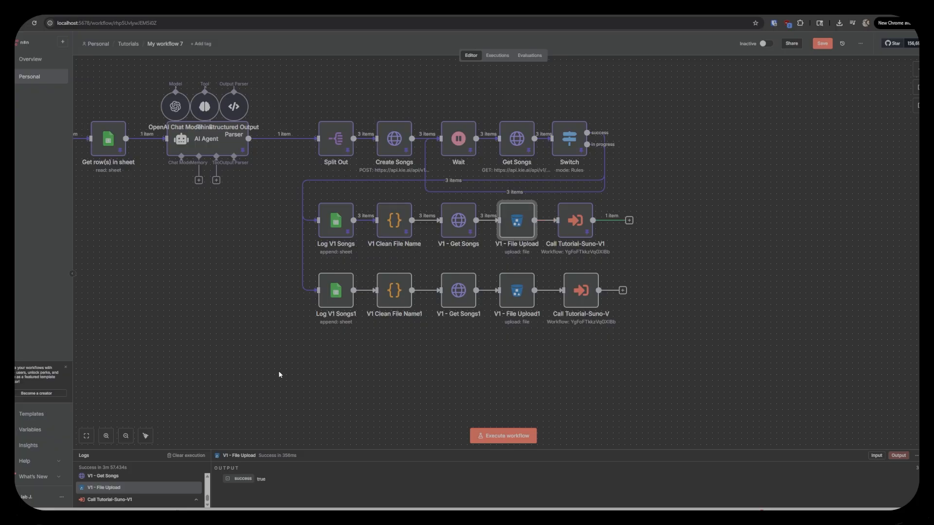
- Rename the Log V1 Songs1 node as Log V2 Songs and set its target sheet to Song 2
double_click(334, 294)
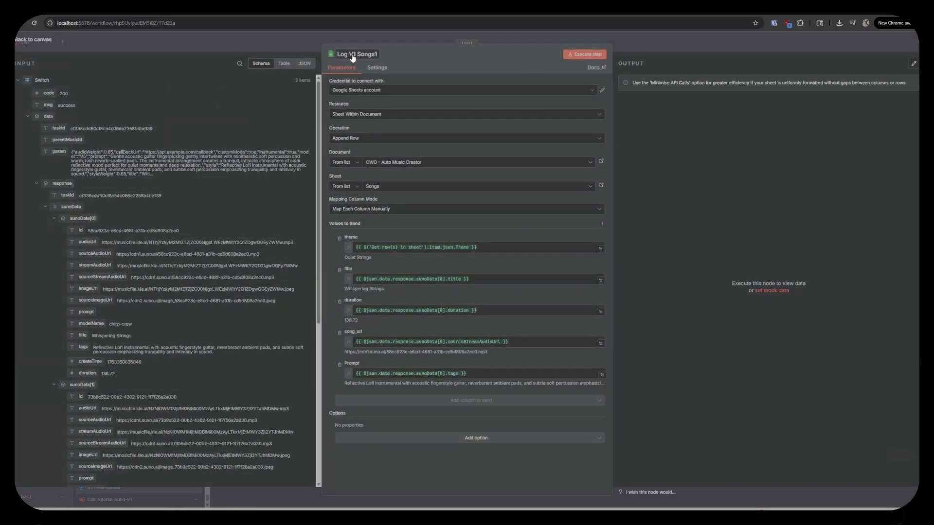
click(356, 57)
text(2)
key(Left)
key(BackSpace)
key(End)
key(BackSpace)
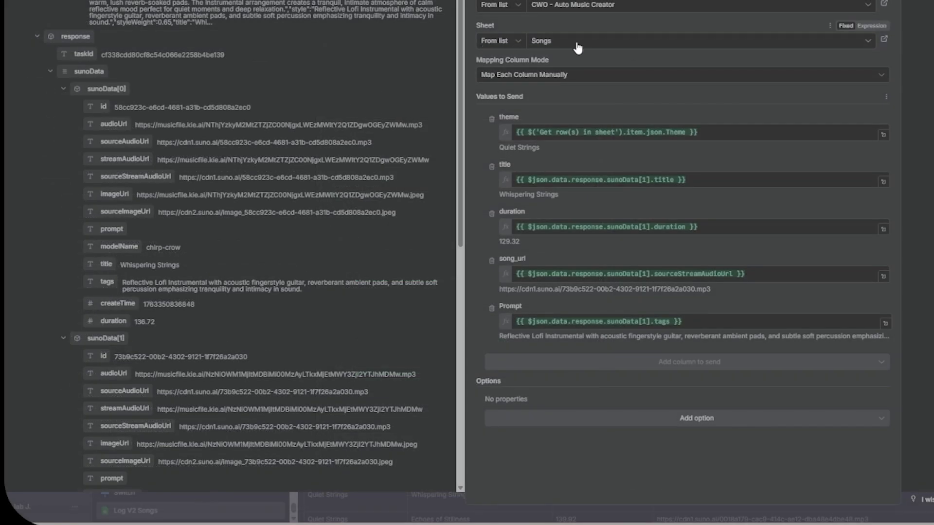
click(540, 43)
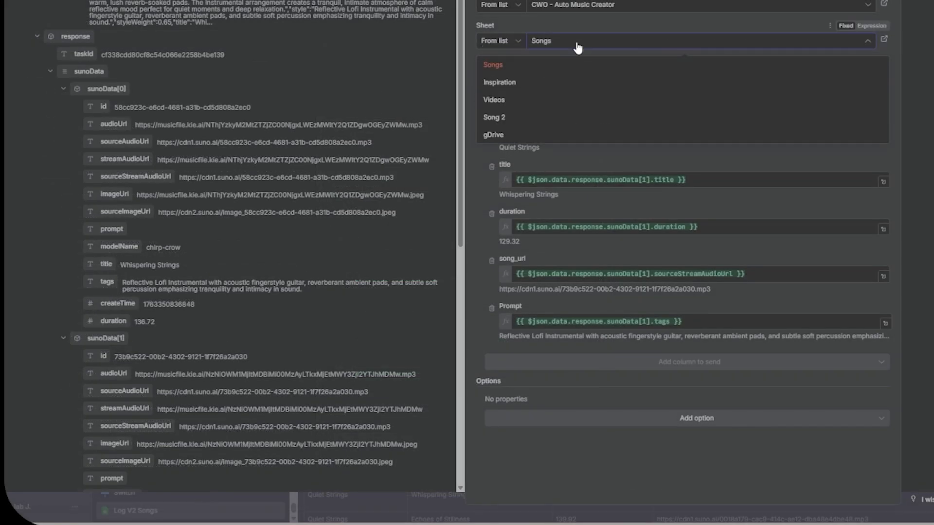
click(491, 119)
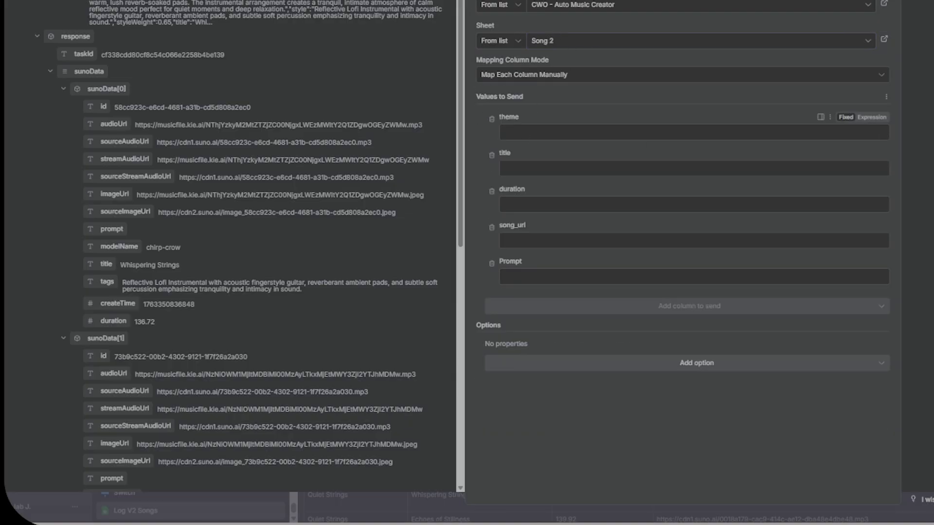
- Map Log V2 Songs' theme to Theme from Get row(s) in sheet, and its title to the sunoData[1] title
scroll(340, 195, down, 7)
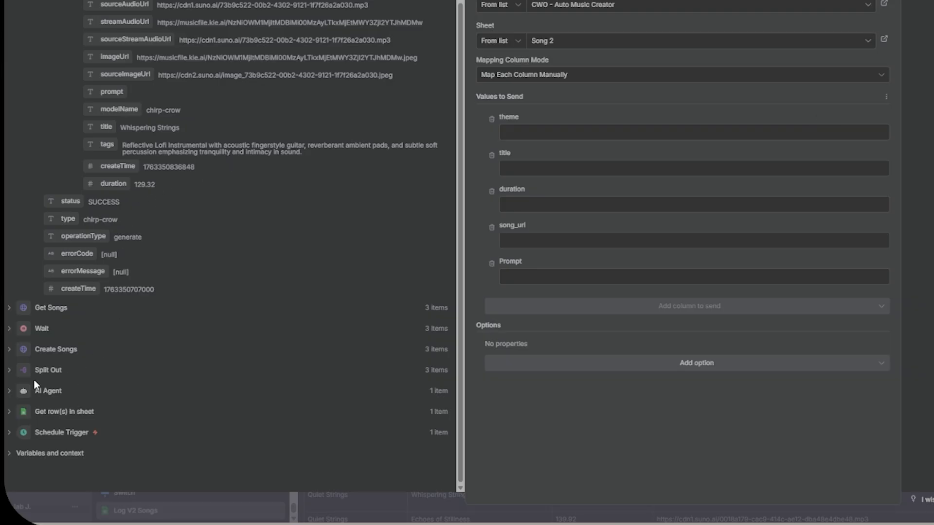
click(10, 413)
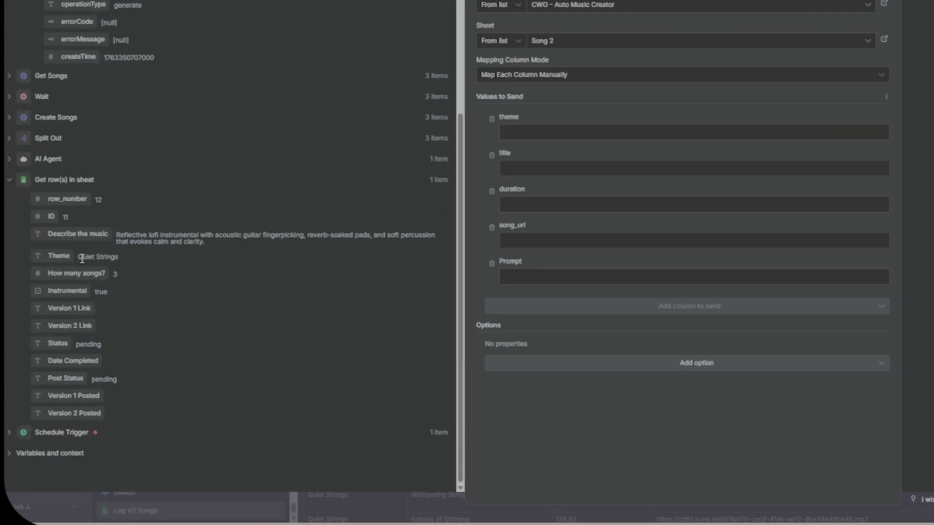
drag(61, 256, 534, 138)
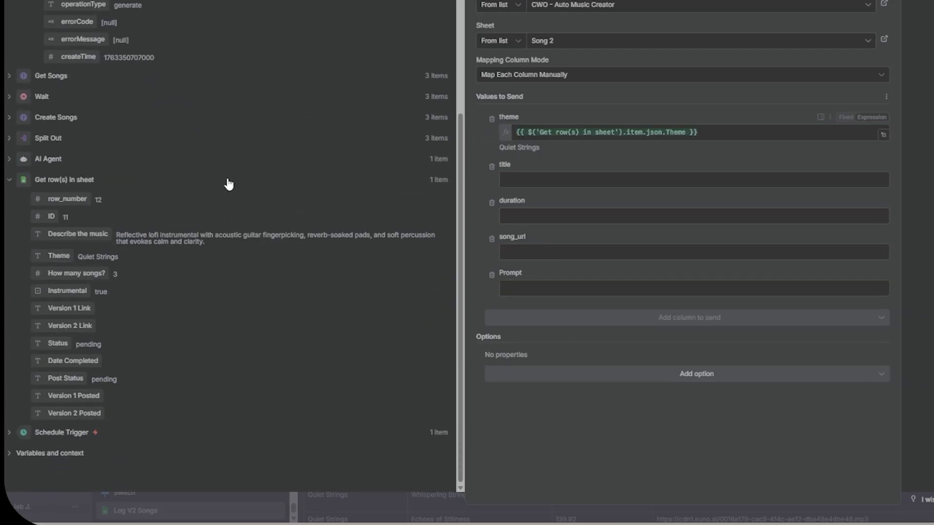
scroll(231, 183, up, 8)
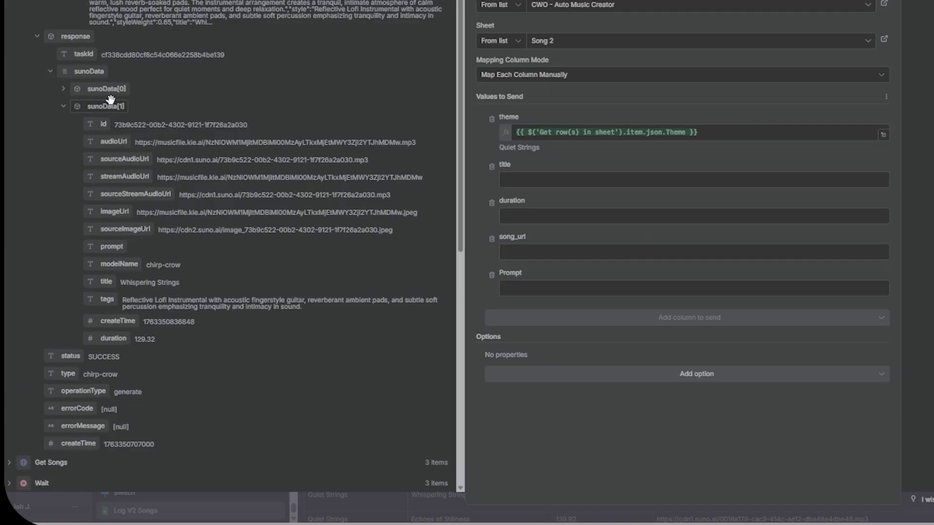
drag(106, 281, 548, 180)
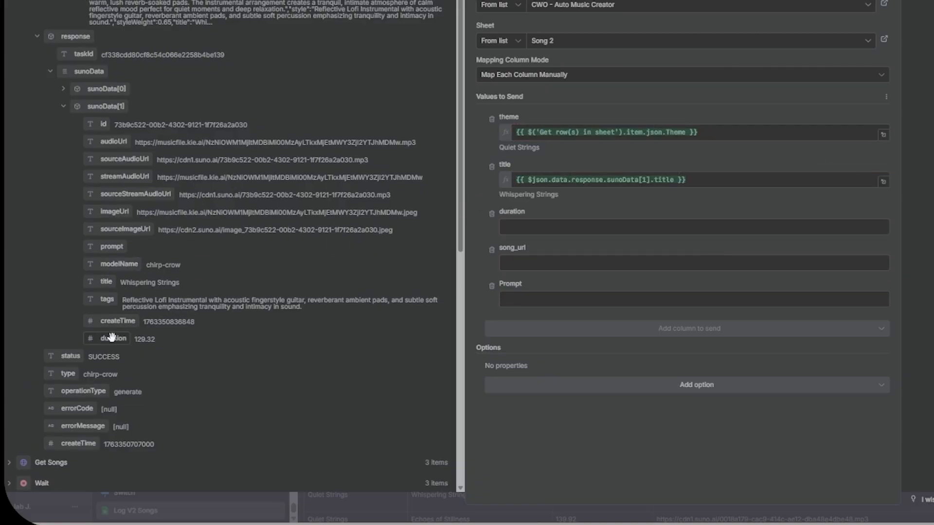
- Map the duration, song_url and Prompt columns to sunoData[1]'s duration, sourceAudioUrl and tags
drag(114, 338, 517, 228)
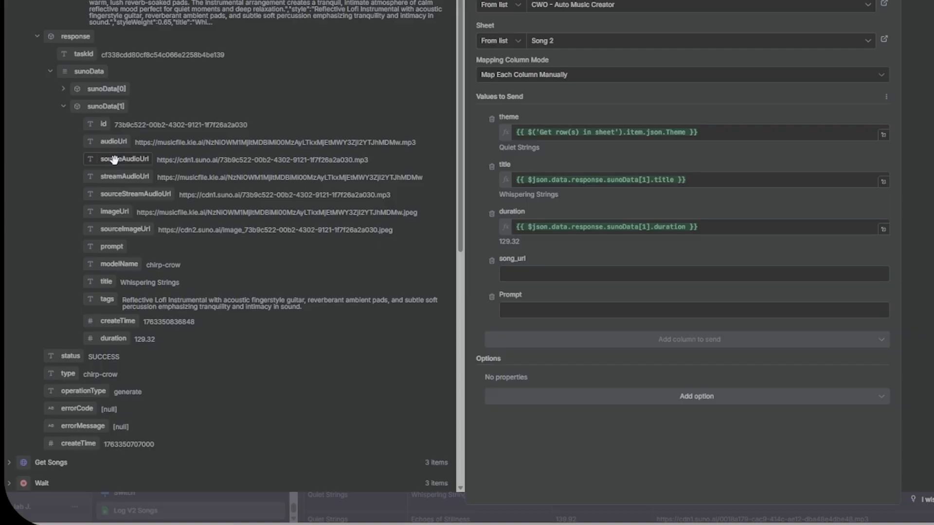
drag(122, 158, 584, 273)
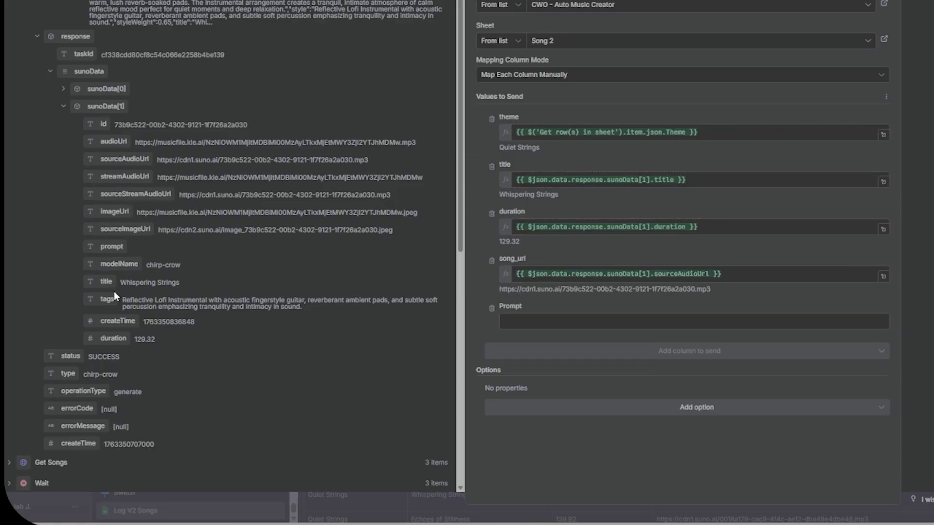
drag(108, 300, 579, 316)
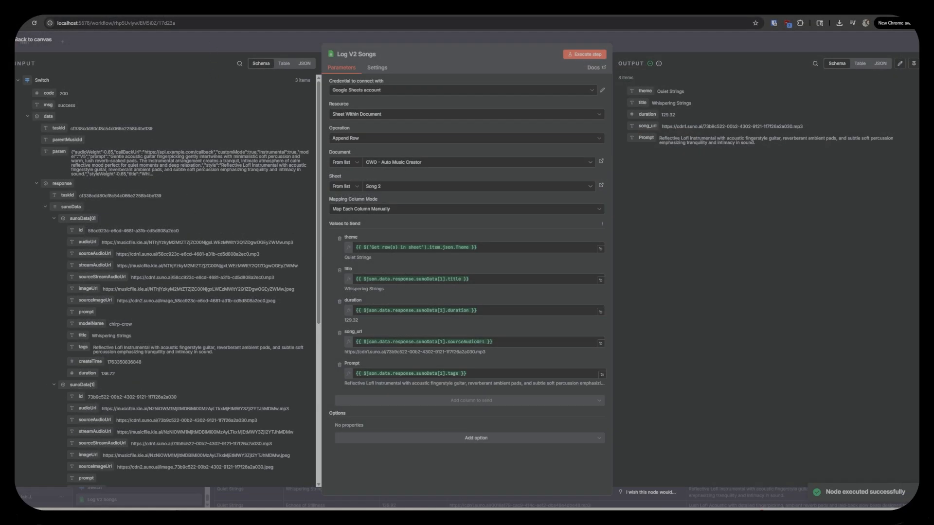
- View the Song 2 sheet of the CWO - Auto Music Creator spreadsheet, and execute the Log V2 Songs node
click(162, 16)
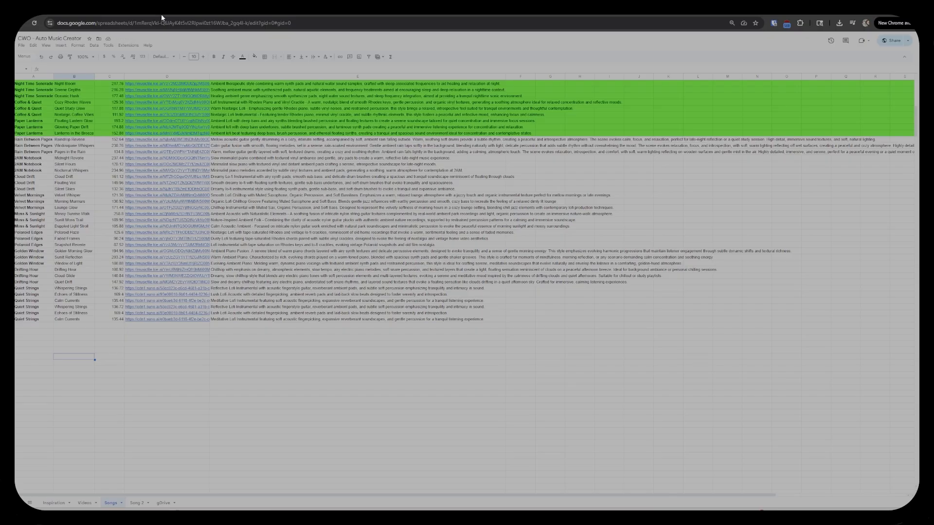
click(138, 504)
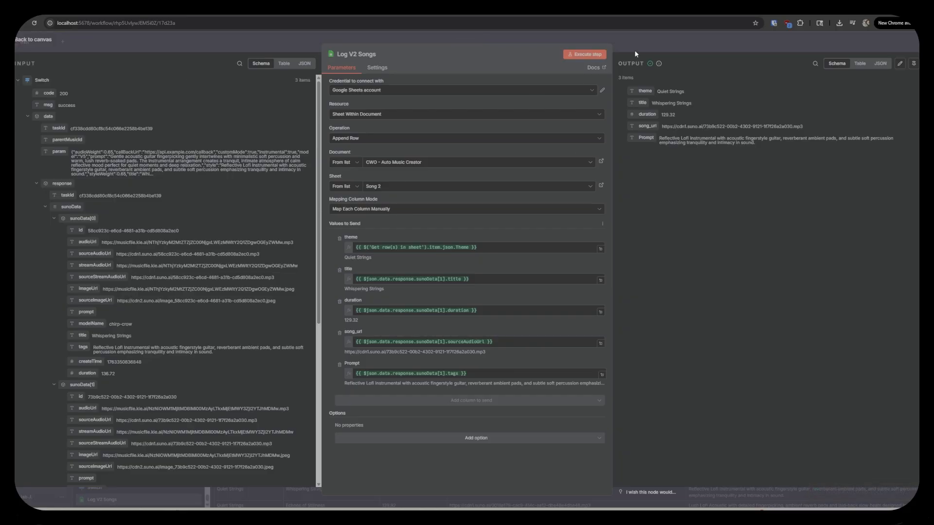
click(648, 40)
- Rename the V1 Clean File Name1 node as V2 Clean File Name and execute it
double_click(395, 290)
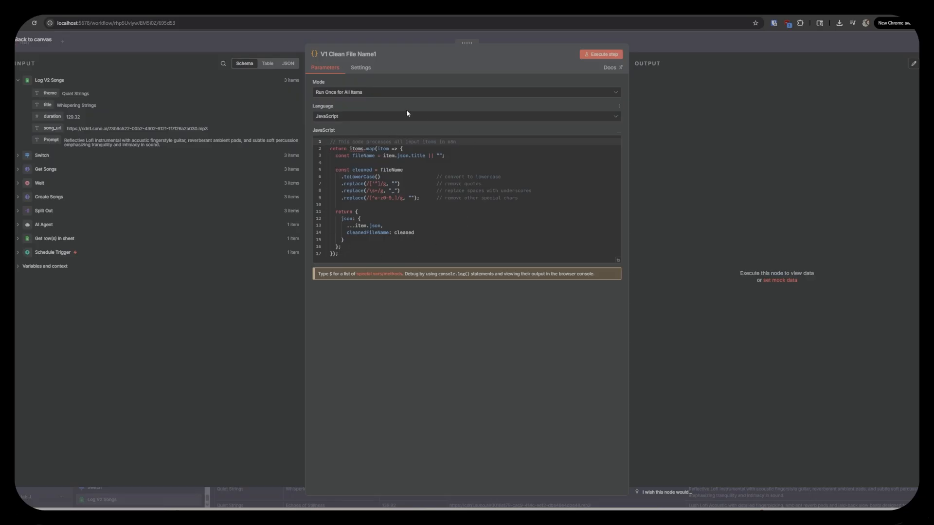
click(365, 52)
text(0)
key(ctrl+z)
key(Delete)
text(2)
click(603, 54)
click(644, 46)
- Rename the V1 - Get Songs1 node as V2 - Get Songs and execute it
double_click(351, 129)
click(347, 54)
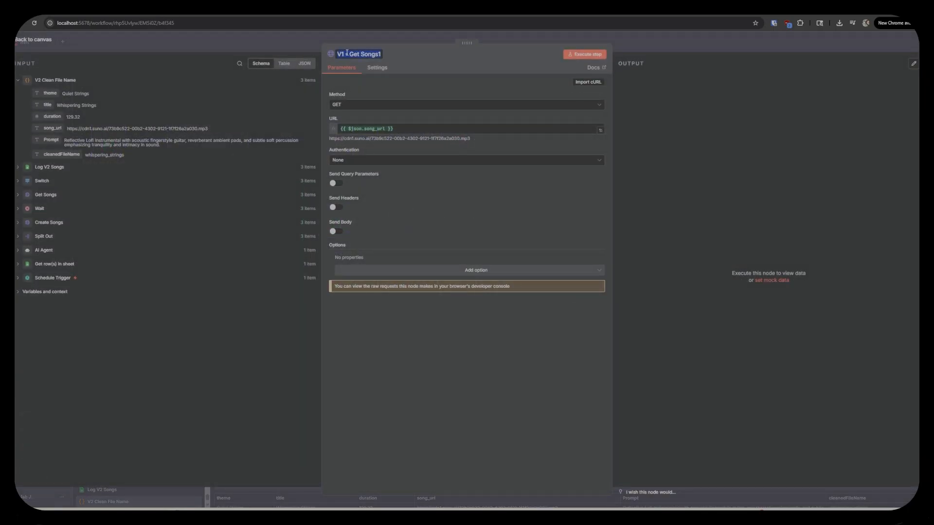
key(Right)
key(BackSpace)
click(345, 54)
key(BackSpace)
text(2)
click(583, 56)
click(582, 56)
click(643, 49)
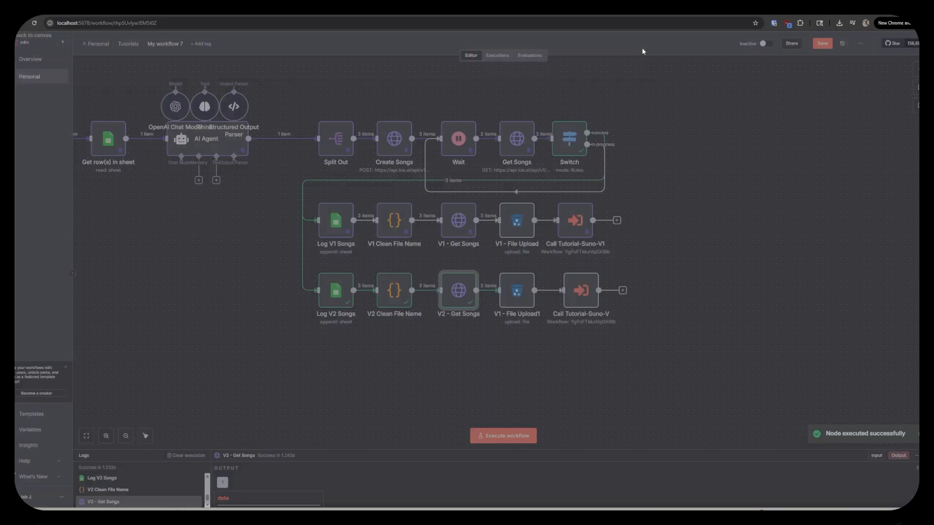
- Rename the V1 - File Upload1 node as V2 - File Upload
double_click(517, 292)
click(382, 55)
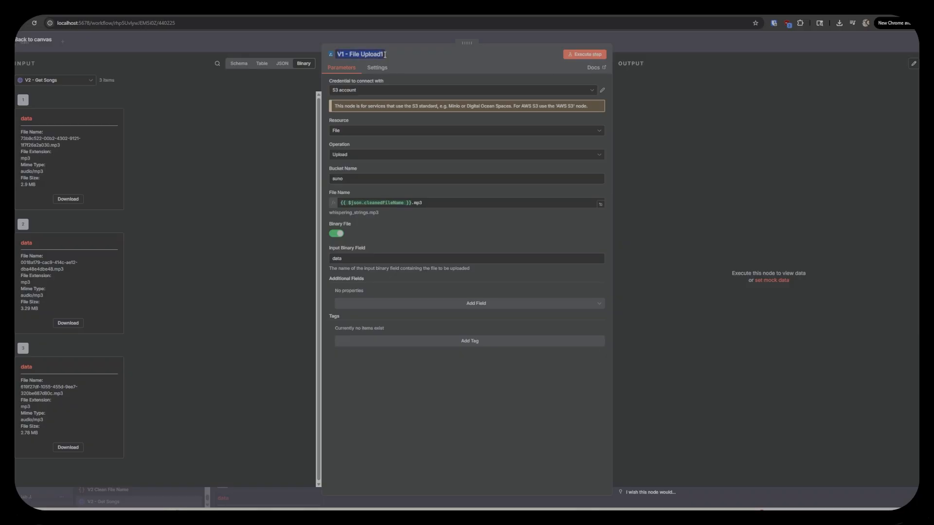
key(End)
key(BackSpace)
key(Home)
key(Right)
key(Right)
key(BackSpace)
text(2)
- Set the V2 - File Upload node's bucket name to suno2 and execute the node
click(347, 180)
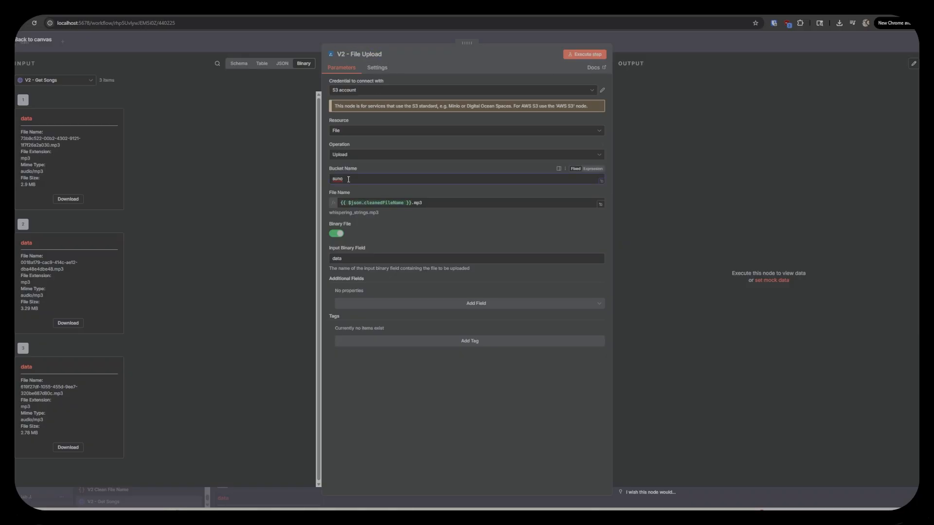
text(2)
click(232, 52)
click(606, 55)
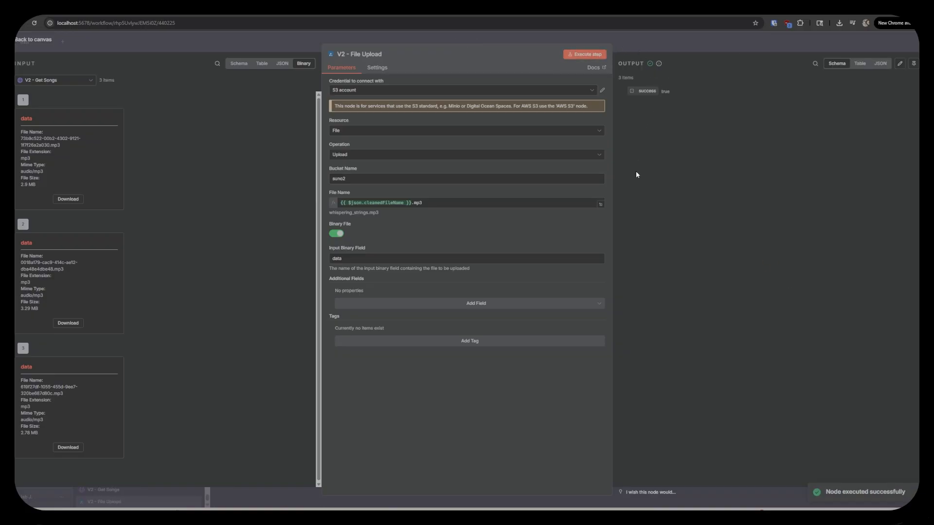
click(628, 45)
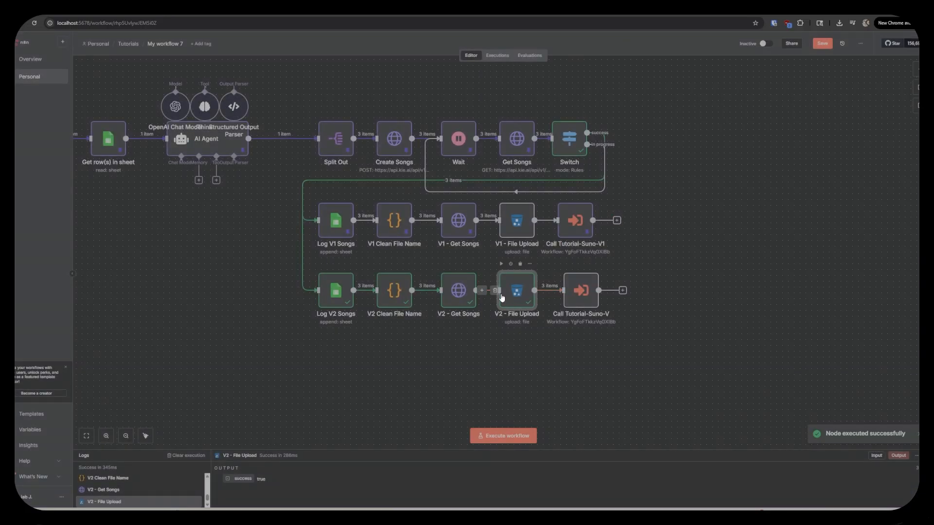
- Set the sub-workflow called by the V2 branch's final node to Tutorial-Suno-V2
double_click(583, 294)
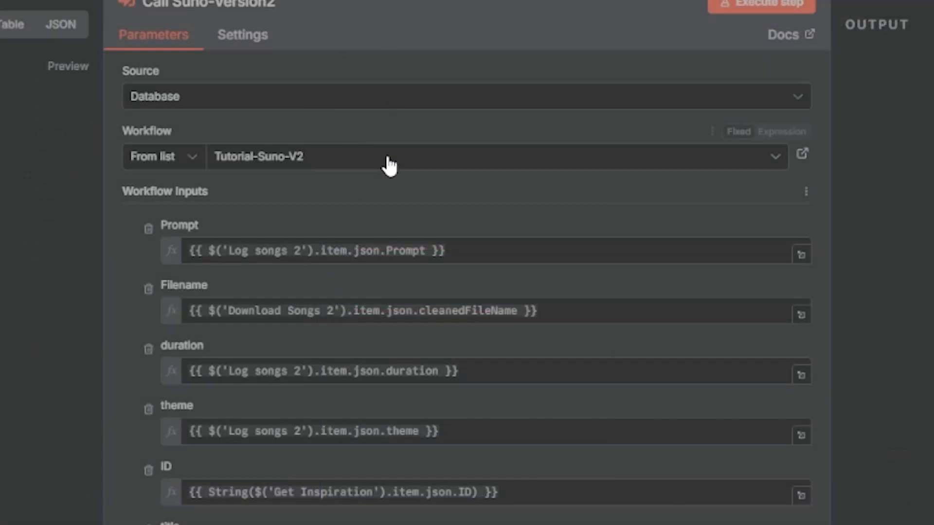
click(359, 160)
text(Tut)
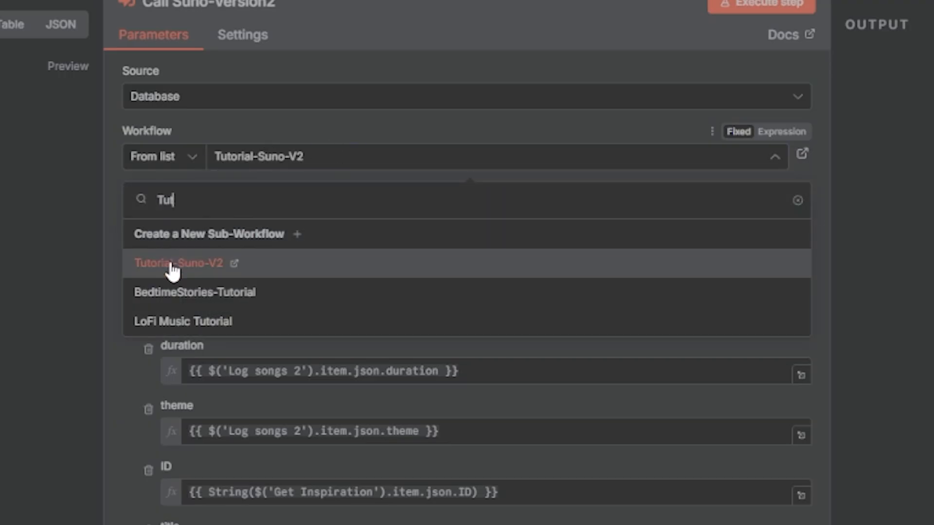
click(214, 268)
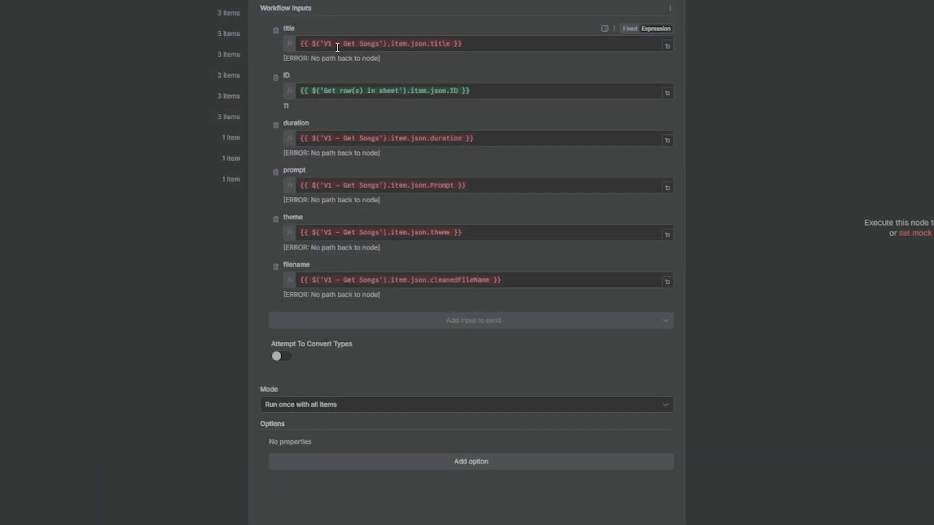
- Point the title and duration workflow inputs at the V2 - Get Songs node
click(333, 44)
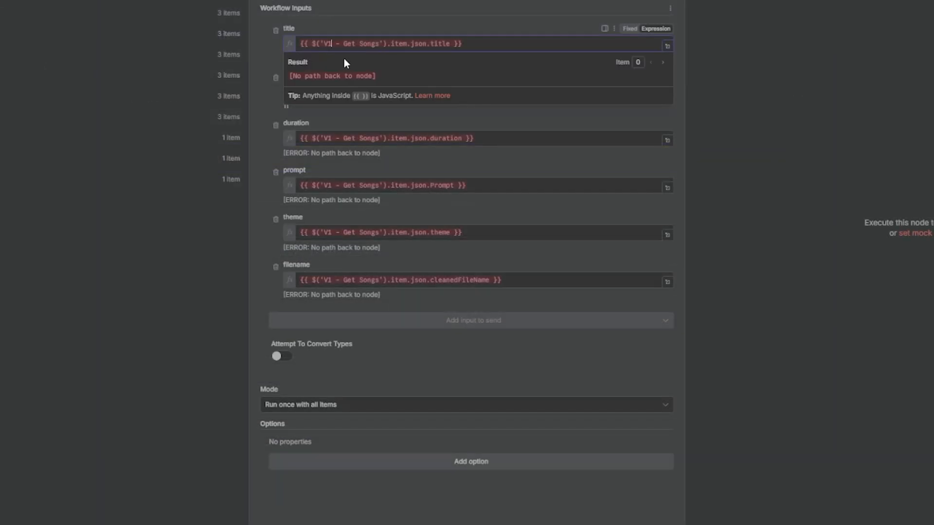
key(BackSpace)
text(2)
click(598, 7)
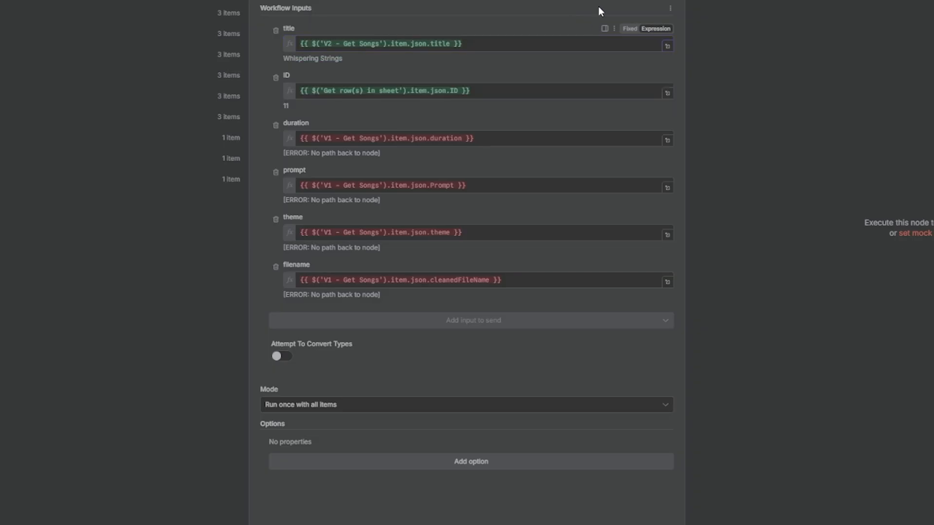
click(336, 139)
key(BackSpace)
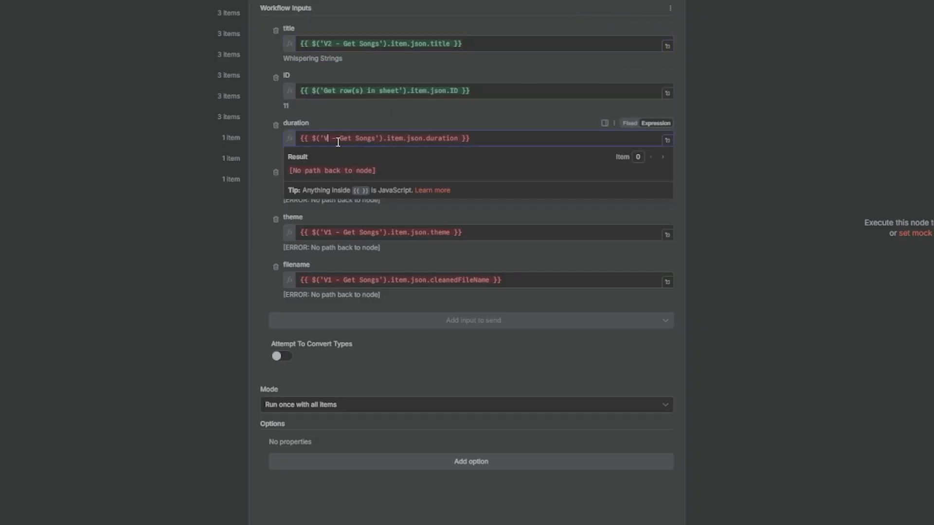
text(2)
click(266, 115)
- Change the prompt and theme workflow inputs to reference the V2 - Get Songs node
click(332, 186)
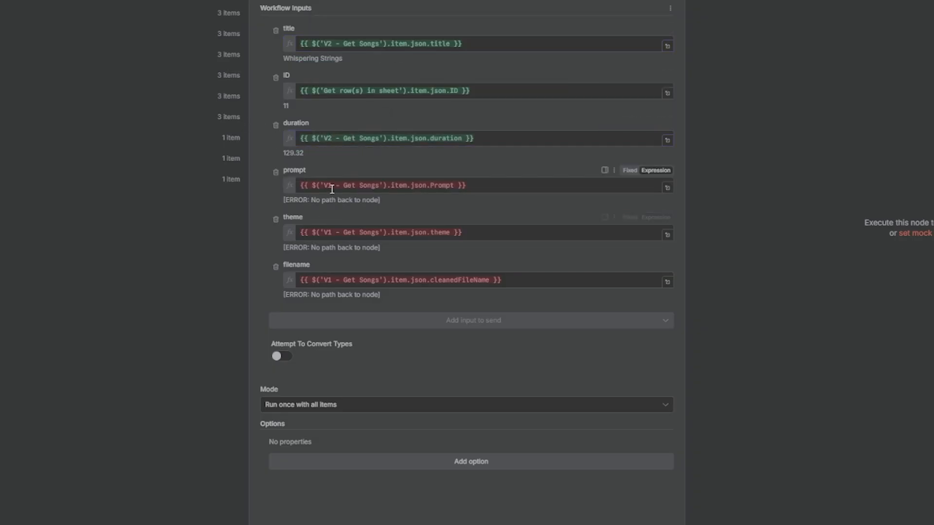
key(BackSpace)
text(2)
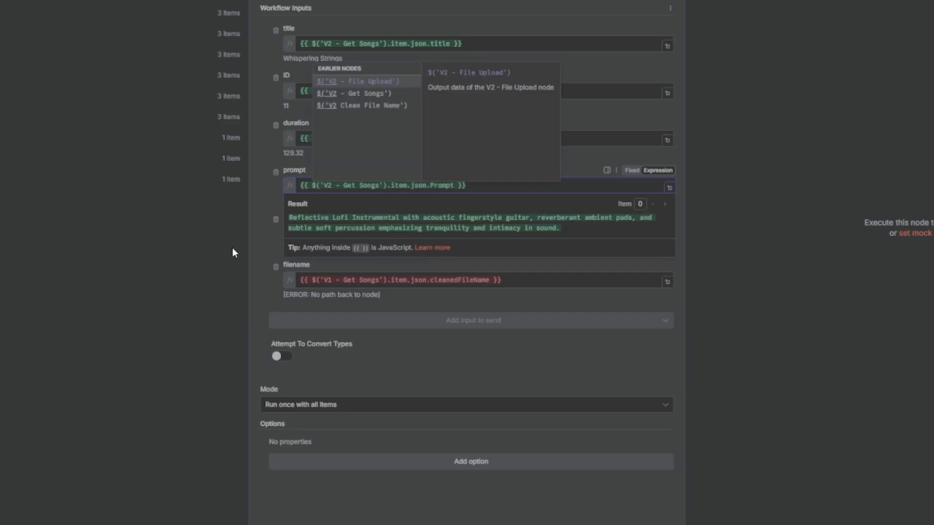
click(271, 241)
click(332, 232)
key(BackSpace)
text(2)
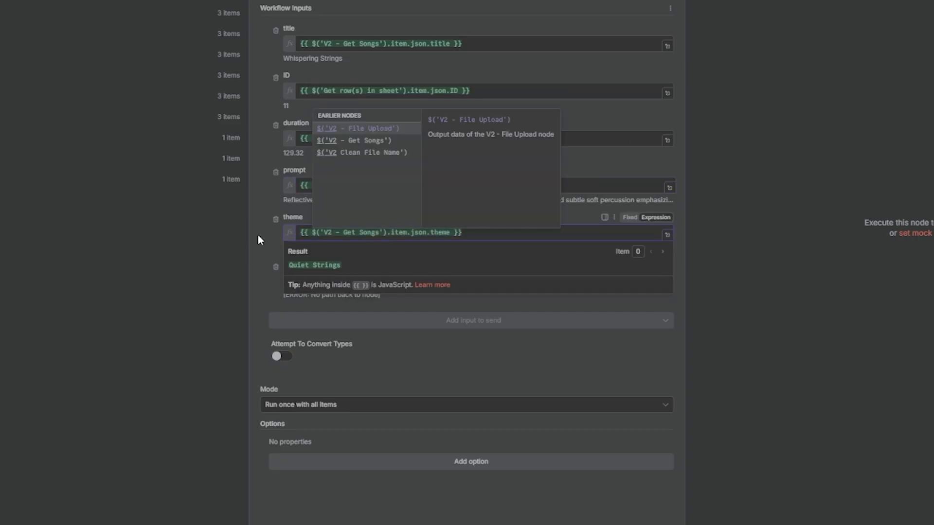
- Make the filename workflow input reference V2 - Get Songs and return to the canvas
click(331, 281)
key(BackSpace)
text(2)
click(265, 290)
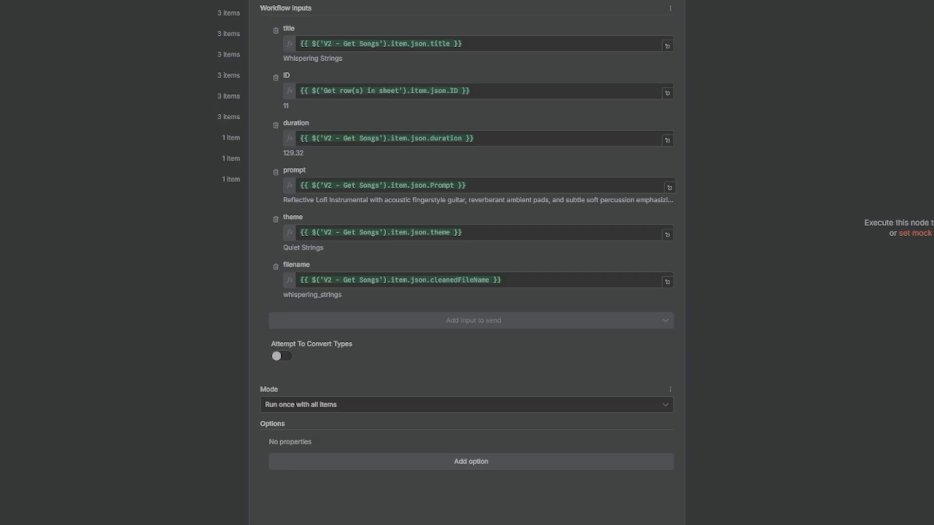
key(Escape)
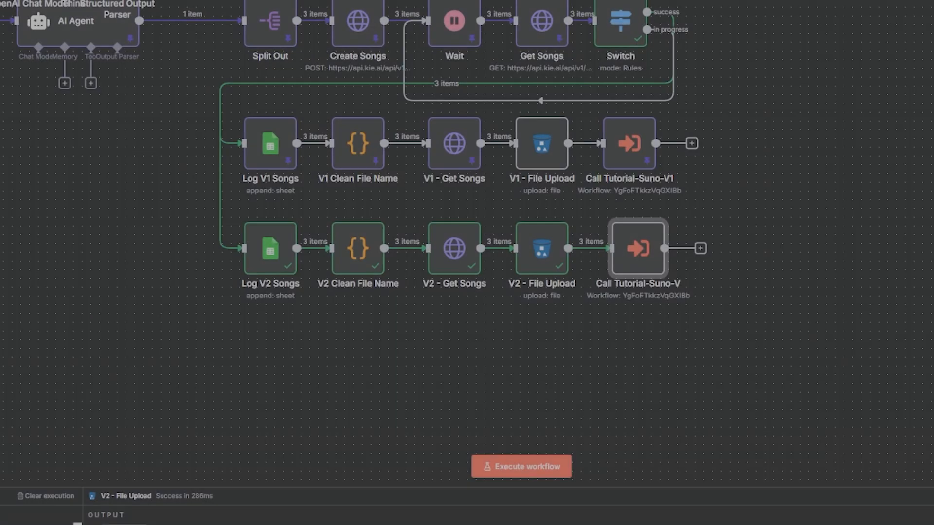
- Go to the sub-workflow of the Call Tutorial-Suno-V node and check its Start node's pinned data
right_click(639, 256)
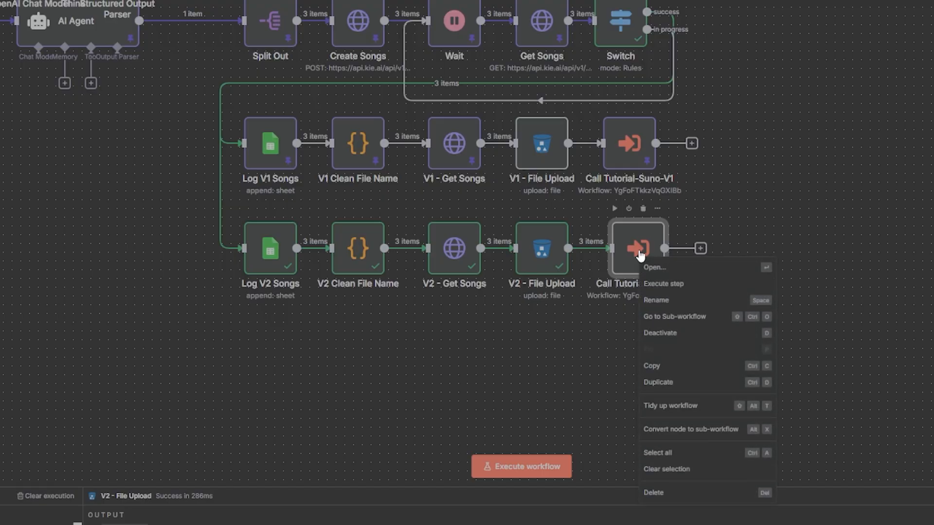
click(691, 321)
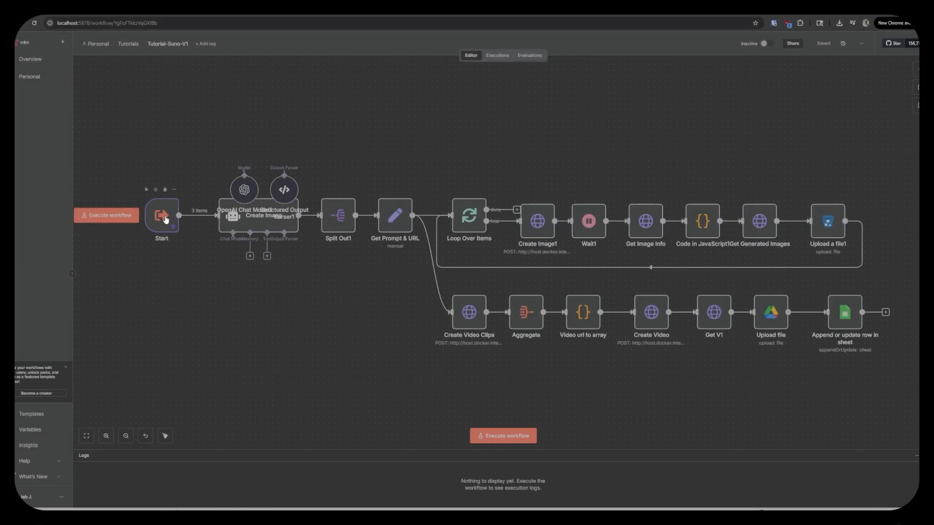
double_click(165, 219)
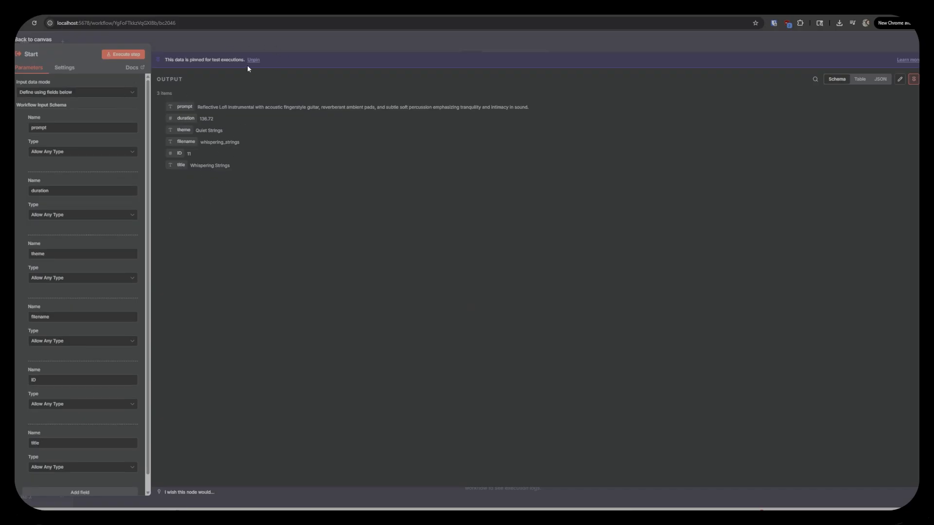
key(Escape)
- Set the Upload a file1 node's bucket name to img-suno2
double_click(827, 229)
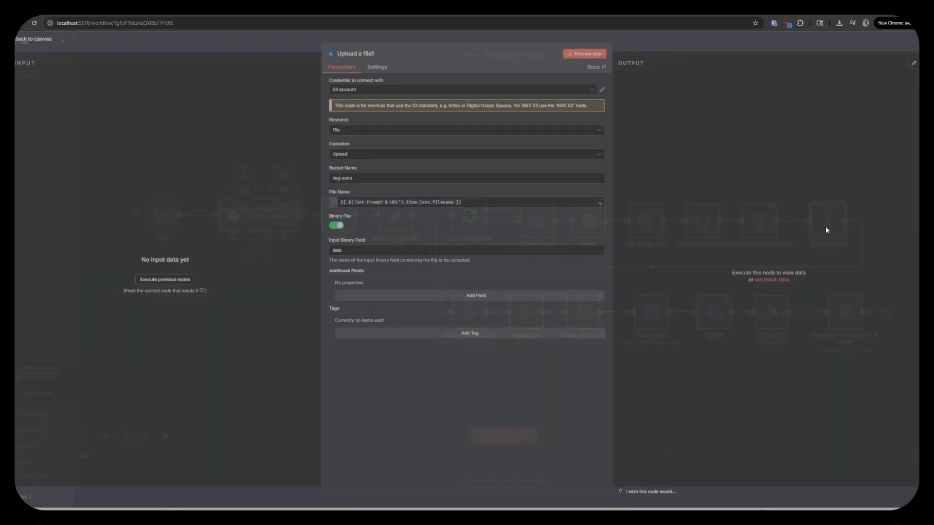
click(364, 178)
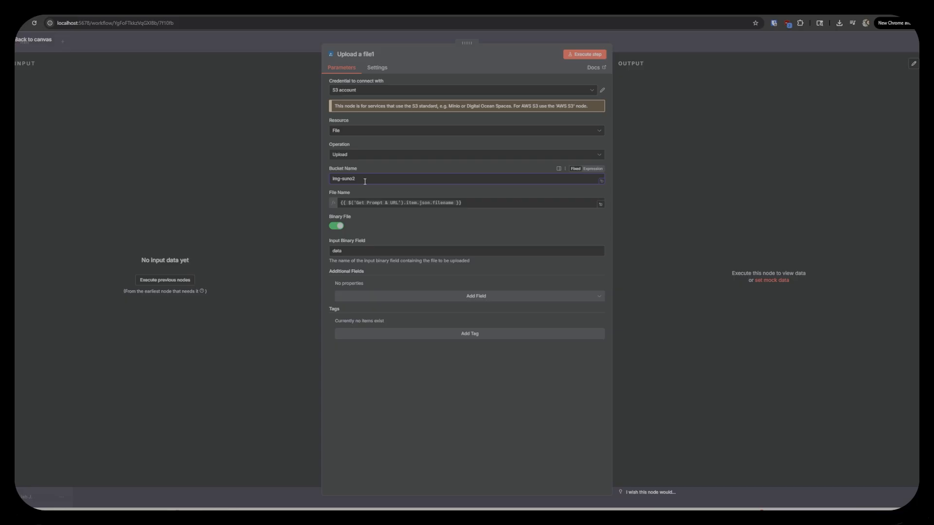
text(2)
key(Escape)
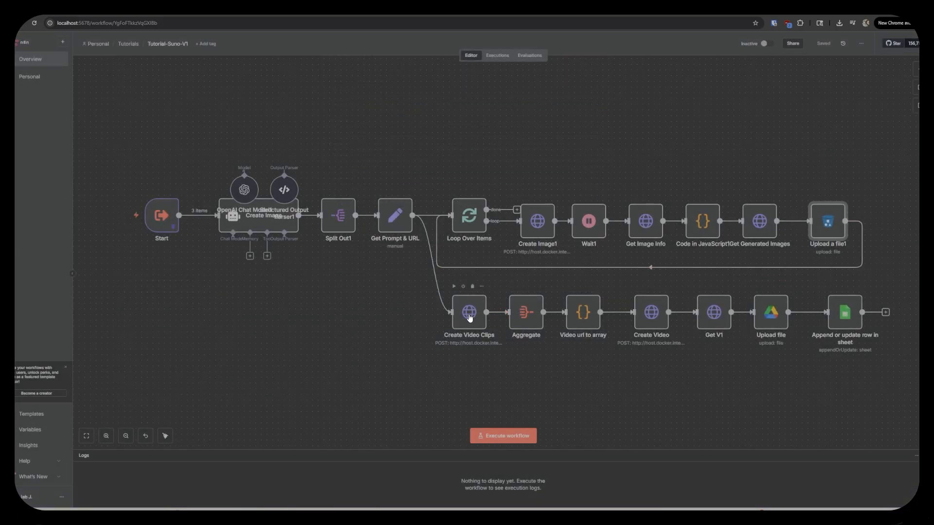
- In the Create Video Clips node's JSON body, change the image and audio file_url buckets to img-suno2 and suno2
double_click(470, 318)
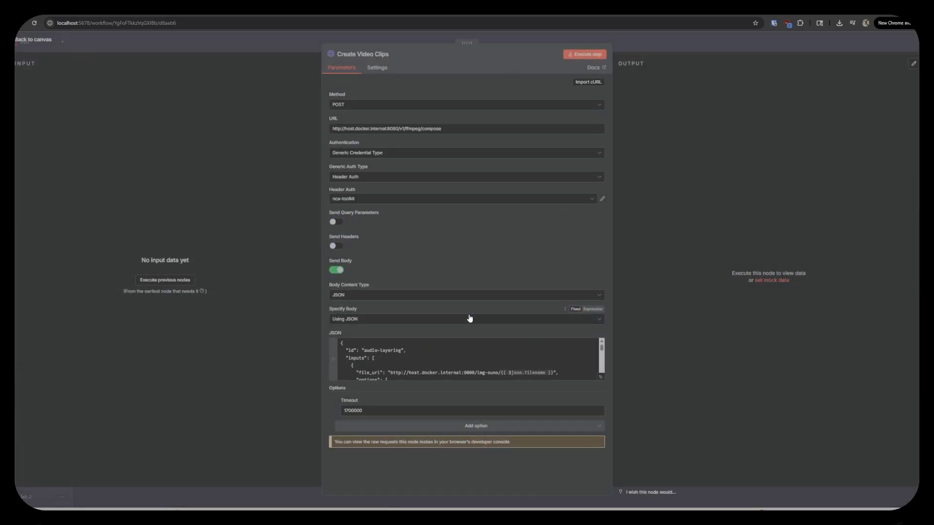
click(603, 374)
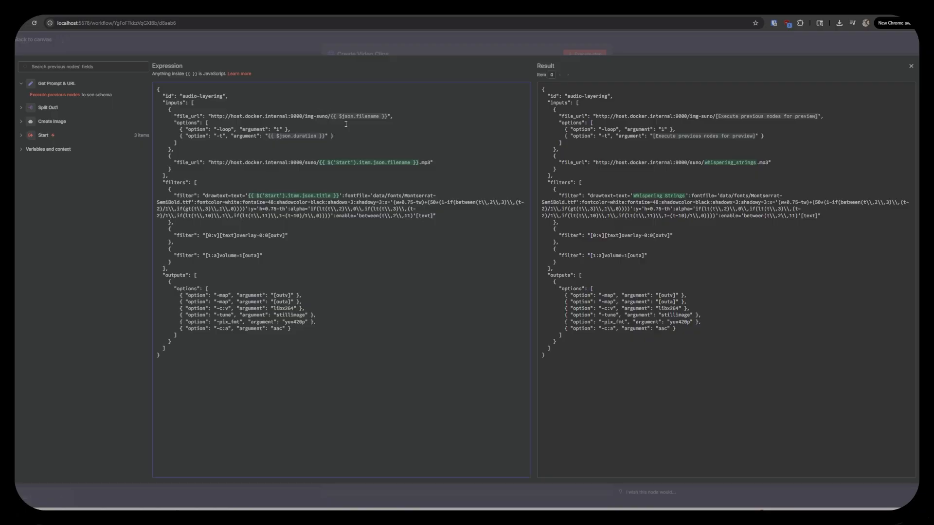
text(2)
text(2)
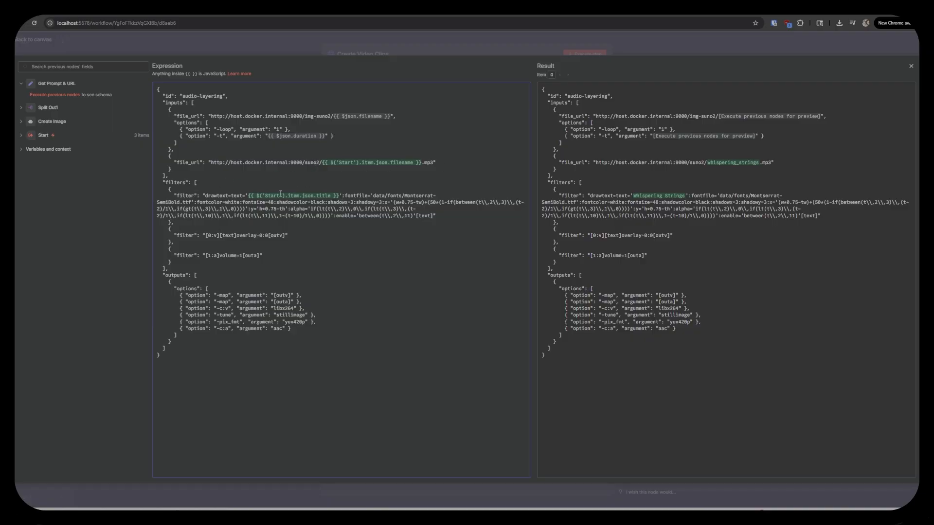
click(634, 37)
click(675, 49)
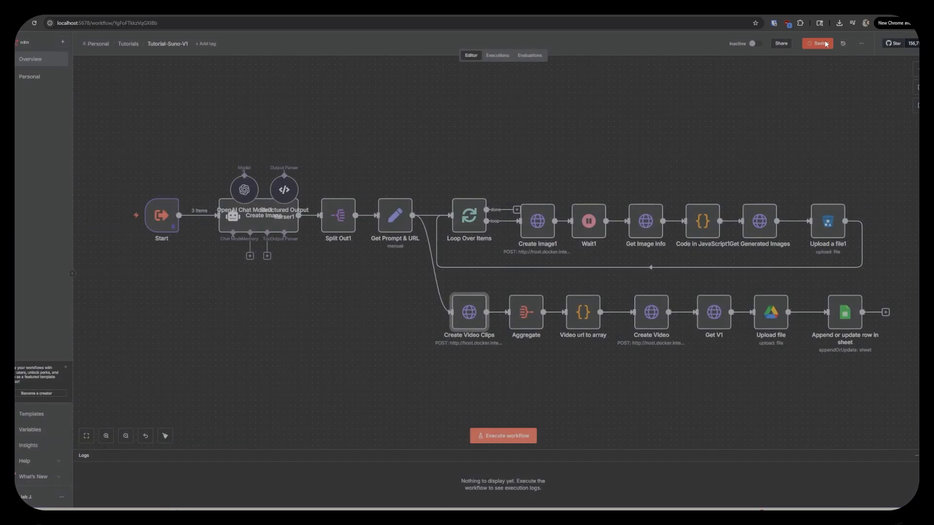
- Change the file name suffix in the Google Drive Upload file node to _v2.mp4
double_click(775, 317)
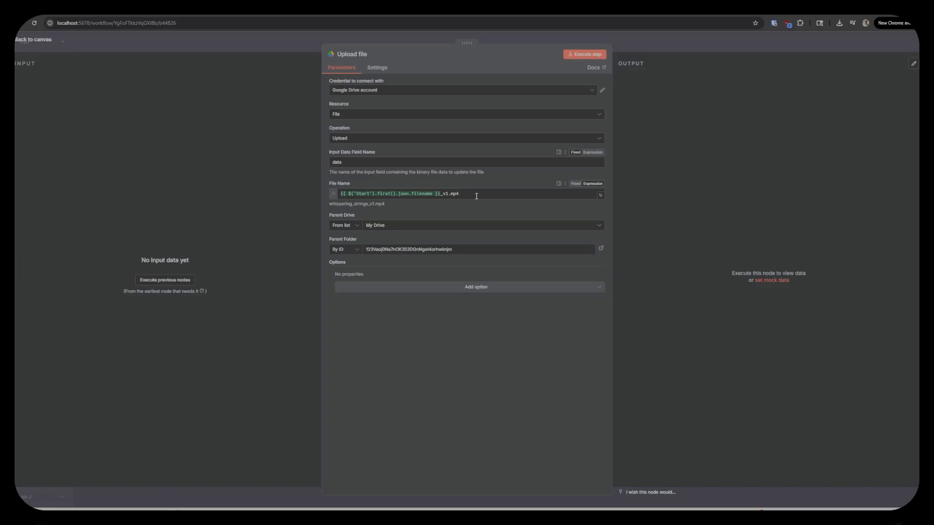
click(448, 194)
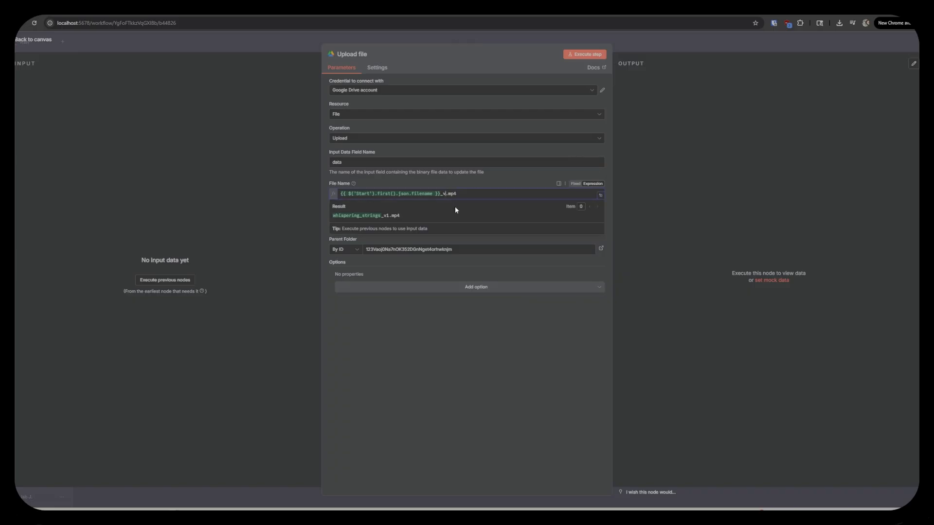
key(BackSpace)
text(2)
click(639, 45)
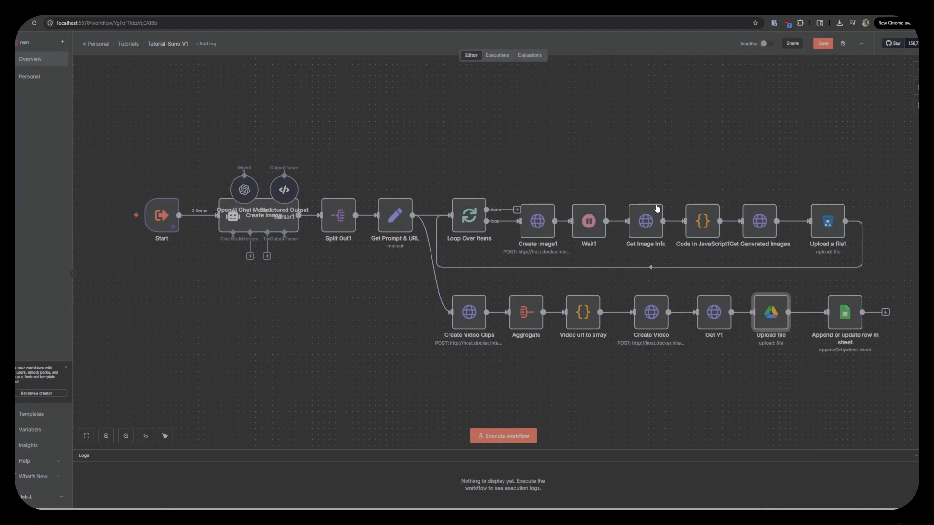
- Add the Version 2 Link column to the Append or update row in sheet node with the value {{ $json.webContentLink }}
double_click(841, 318)
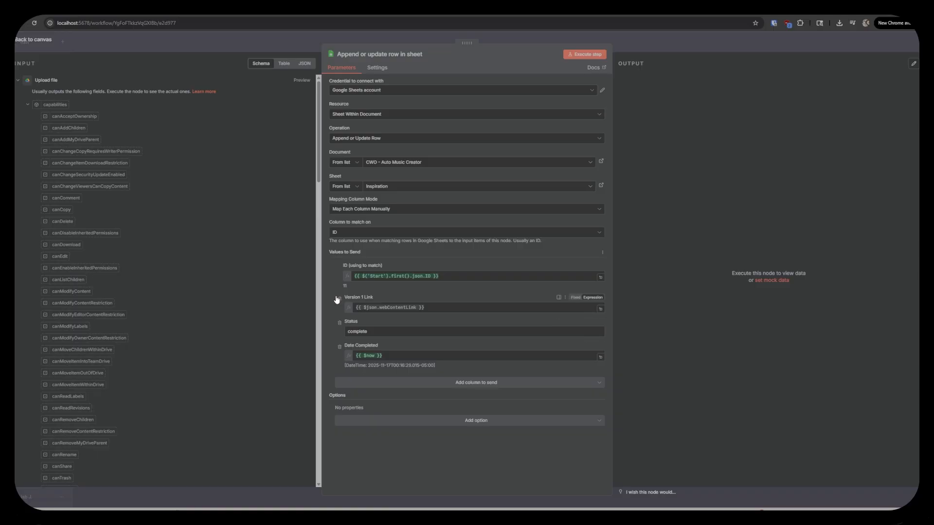
click(462, 386)
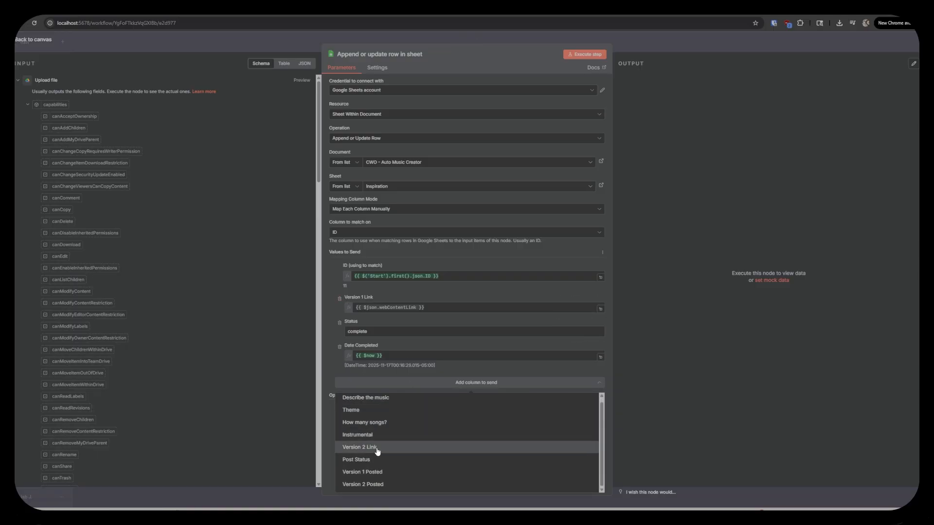
key(Escape)
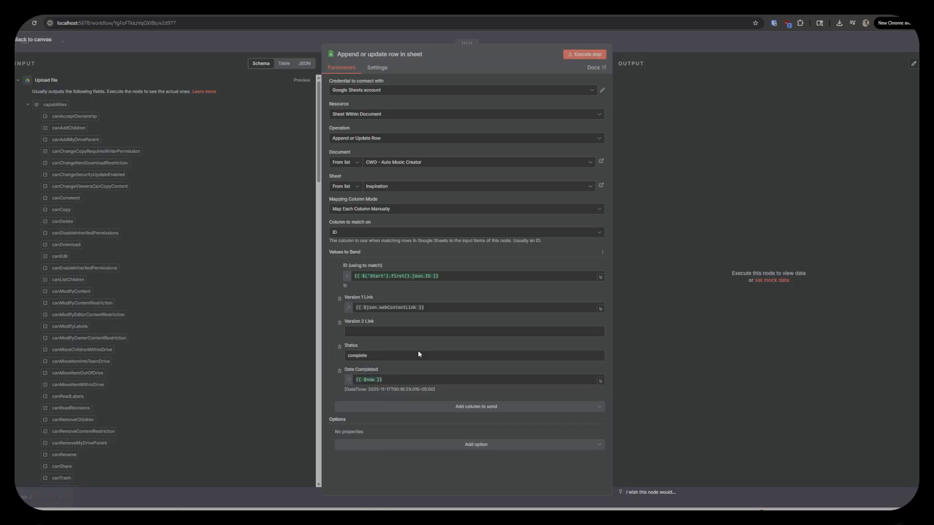
click(442, 307)
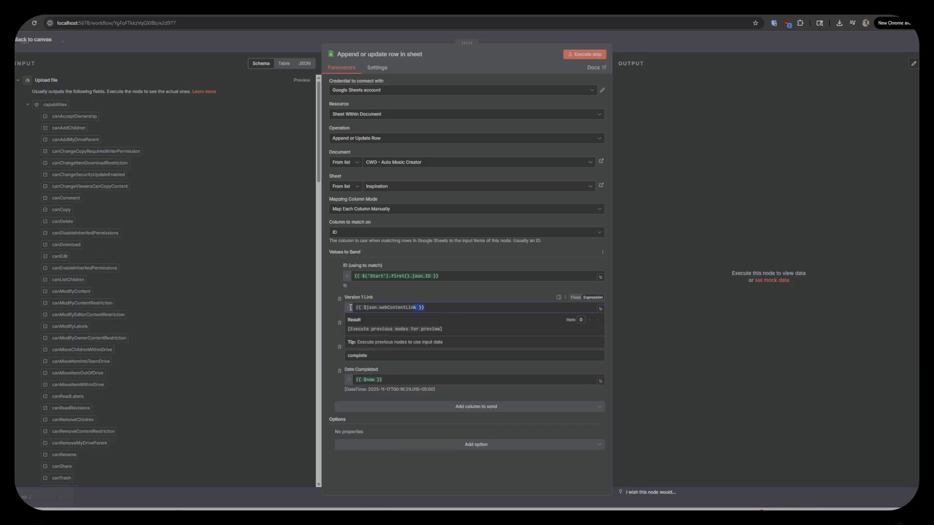
click(328, 284)
click(372, 332)
text({{ $json.webContentLink }})
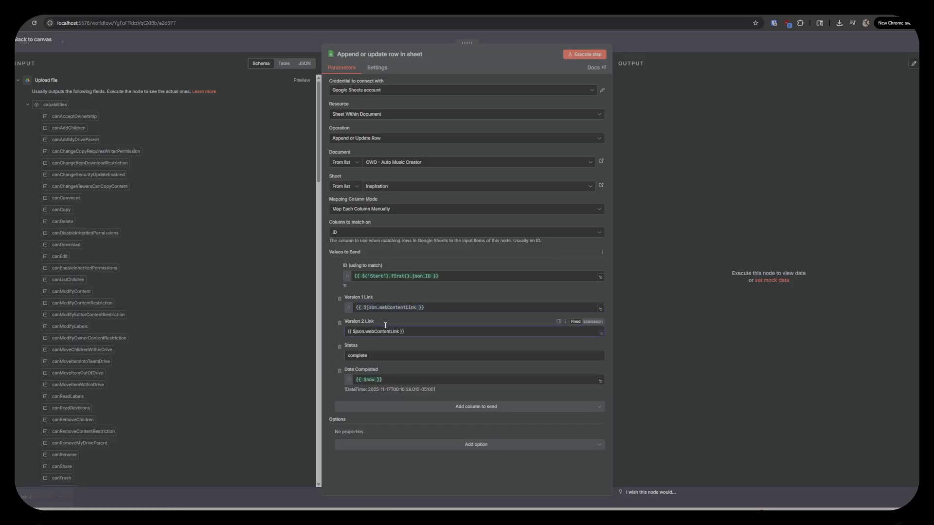
- Remove the Version 1 Link column, switch Version 2 Link to an expression, and return to the canvas
click(338, 299)
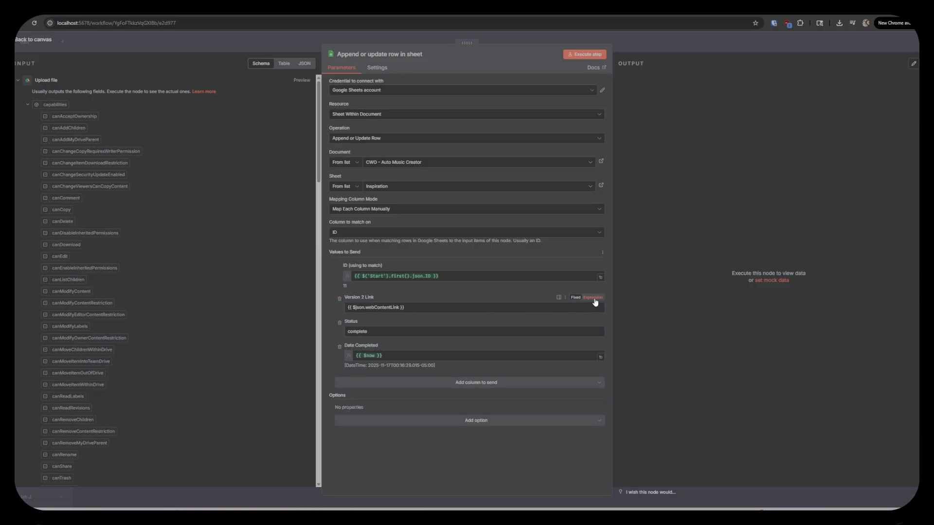
click(593, 298)
click(328, 283)
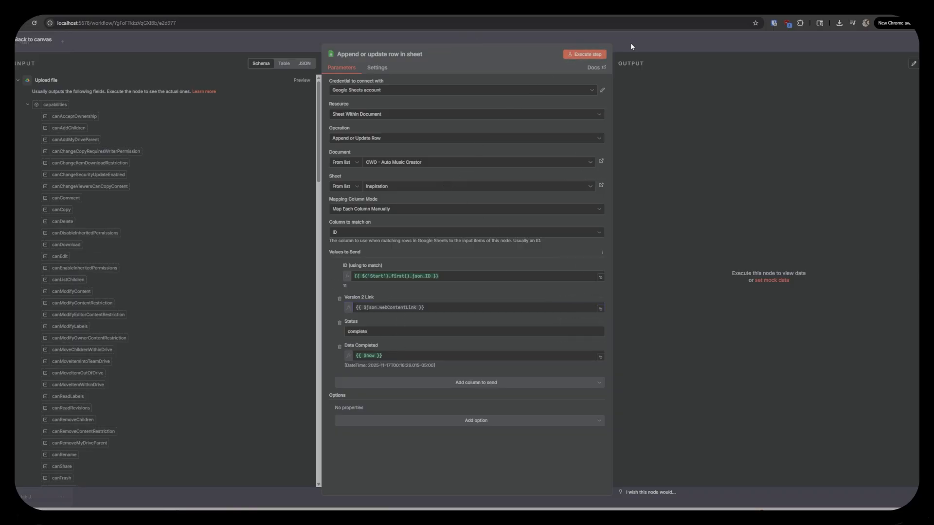
click(783, 45)
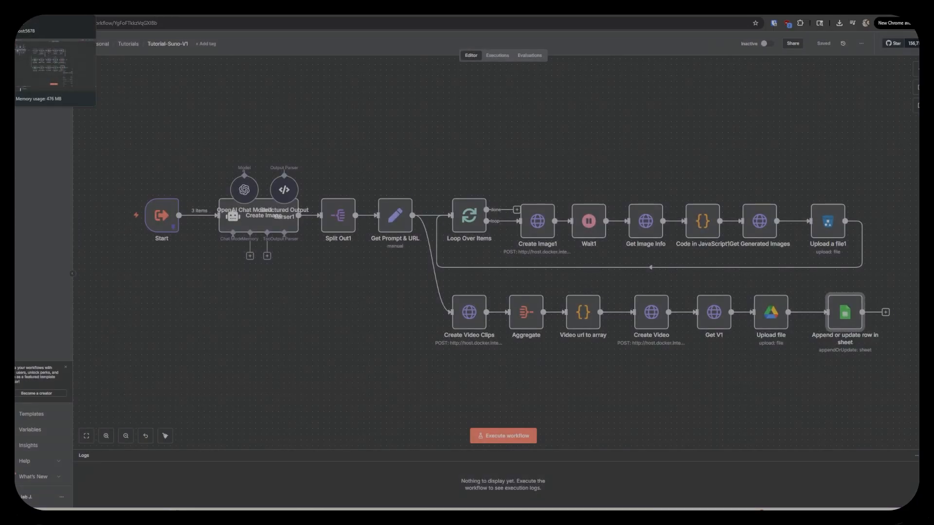
- Return to My workflow 7, align the Call Tutorial-Suno-V node with its branch, and execute it
click(44, 10)
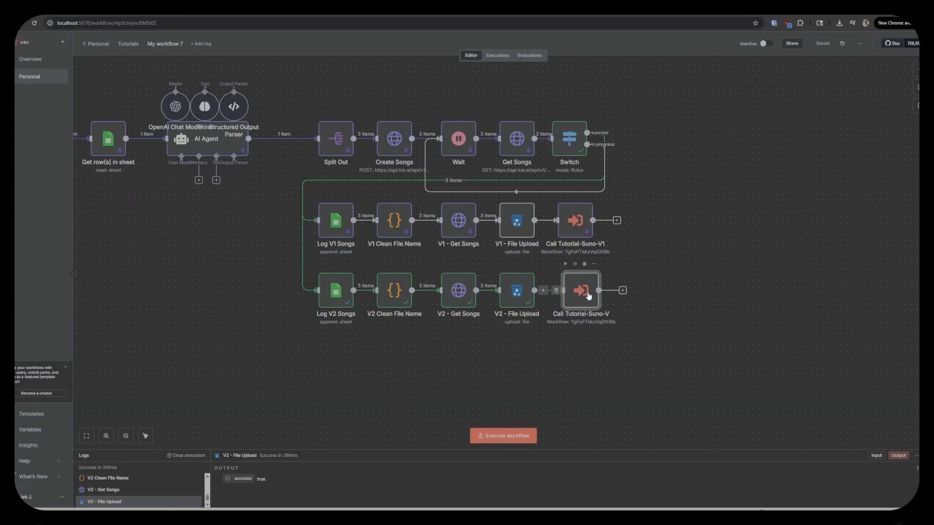
drag(588, 296, 583, 297)
click(559, 264)
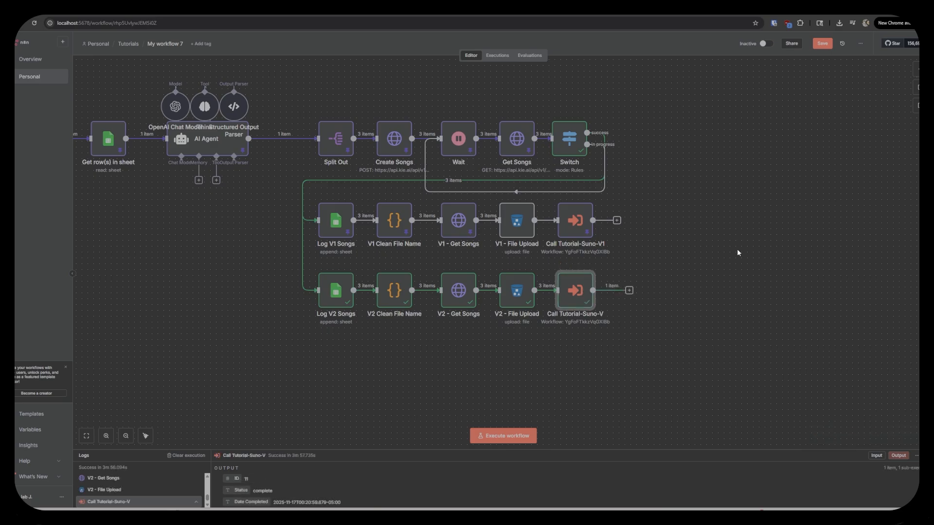
mouse_move(577, 304)
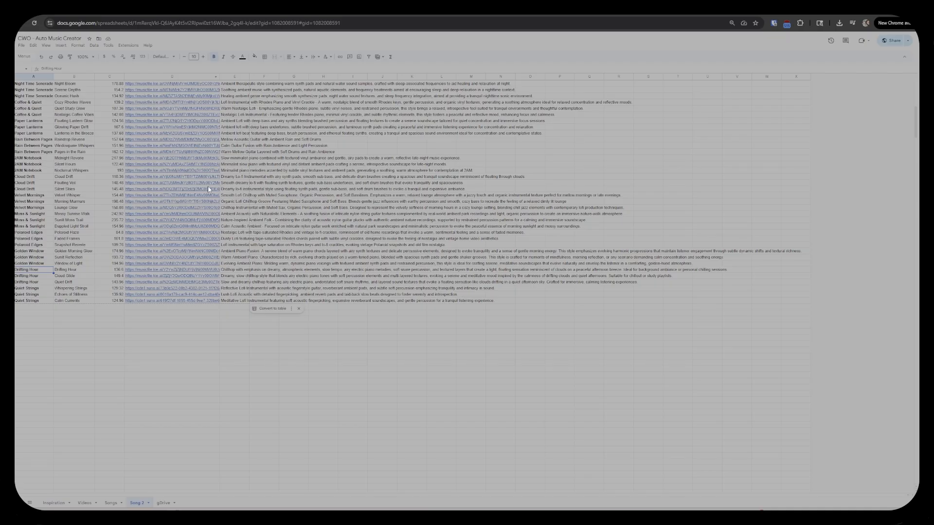
- Open the Version 2 Link for row 11 in the Inspiration sheet and save the video as whispering_strings_v2 in the CWO-LoFi folder
click(54, 504)
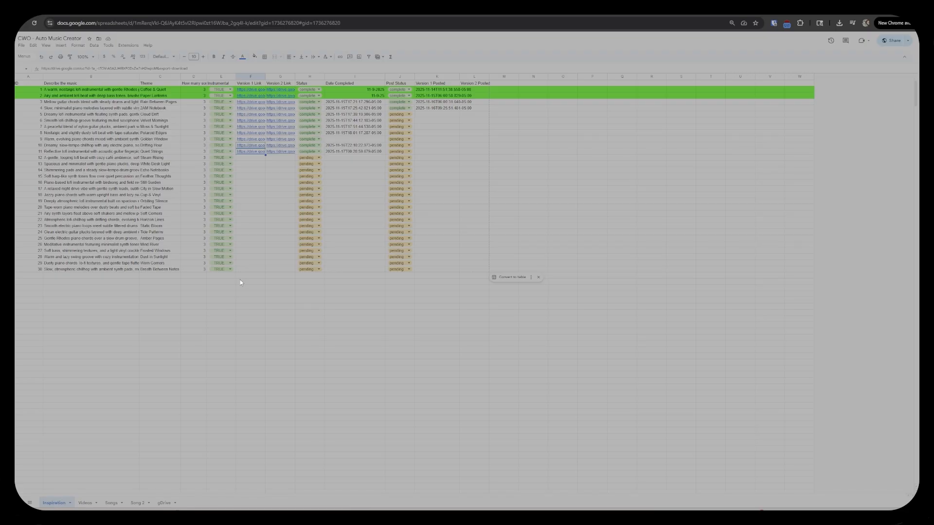
mouse_move(276, 151)
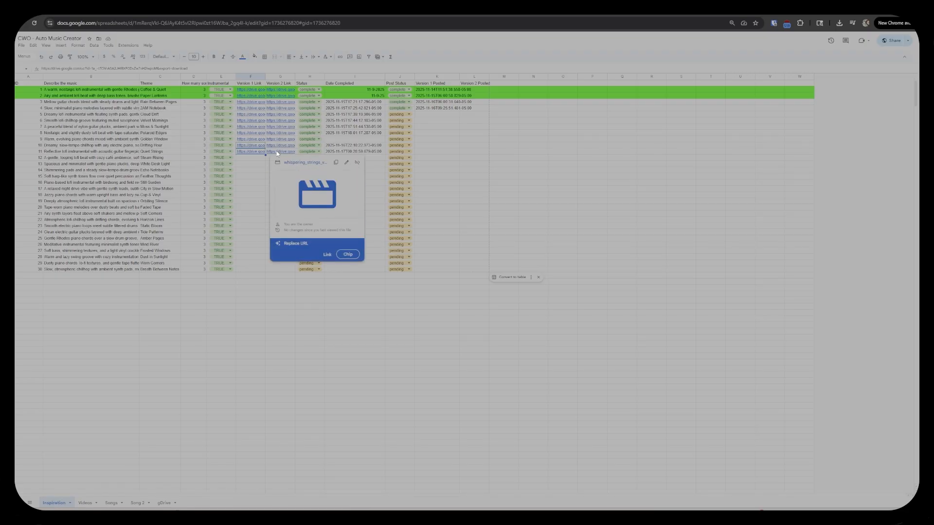
click(276, 151)
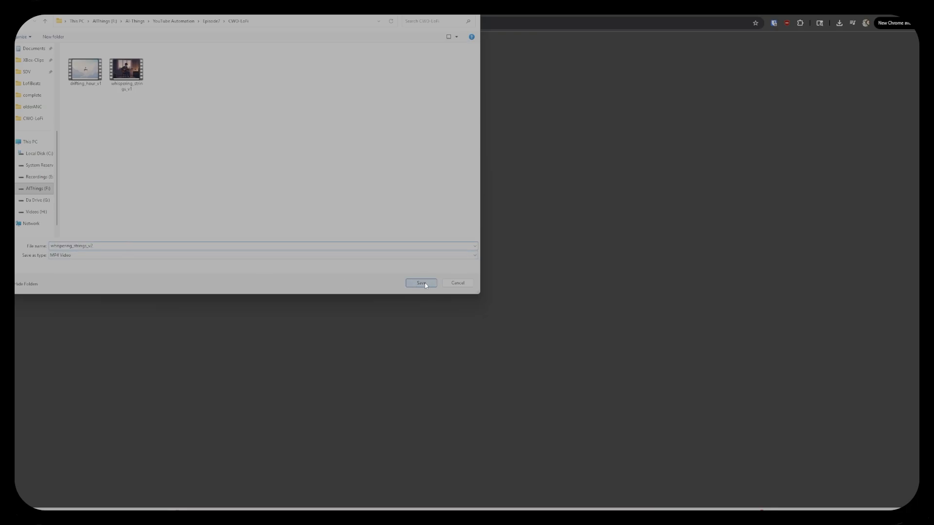
click(425, 283)
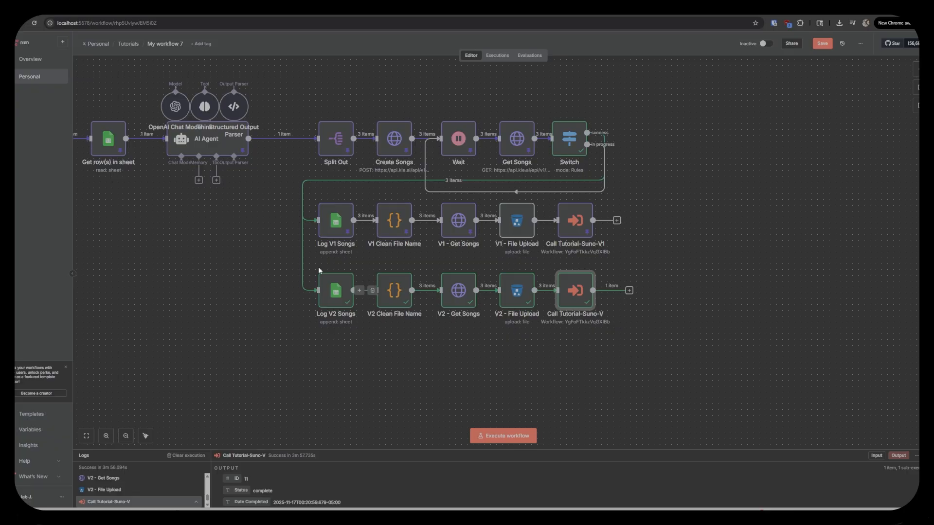
- Review the trigger rules of the existing Schedule Trigger node in My workflow 7 and return to the canvas
drag(235, 243, 349, 270)
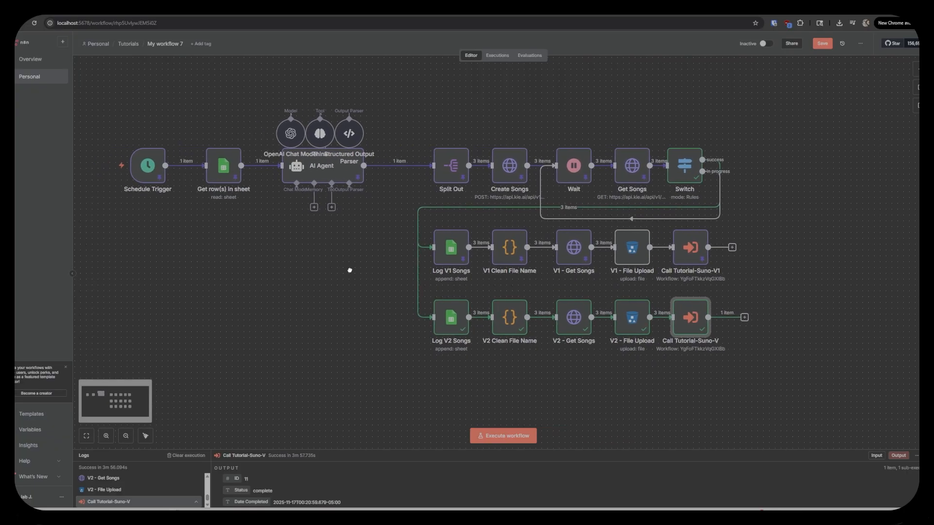
double_click(148, 167)
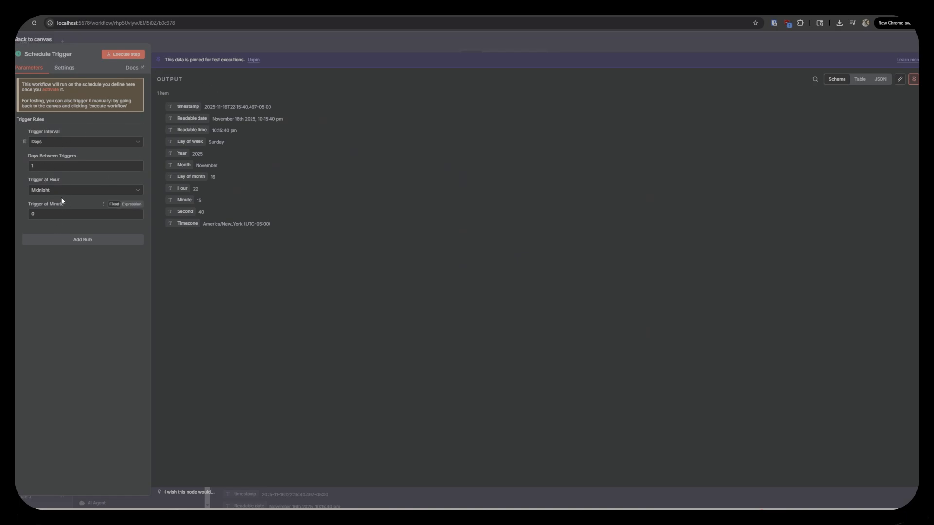
click(189, 41)
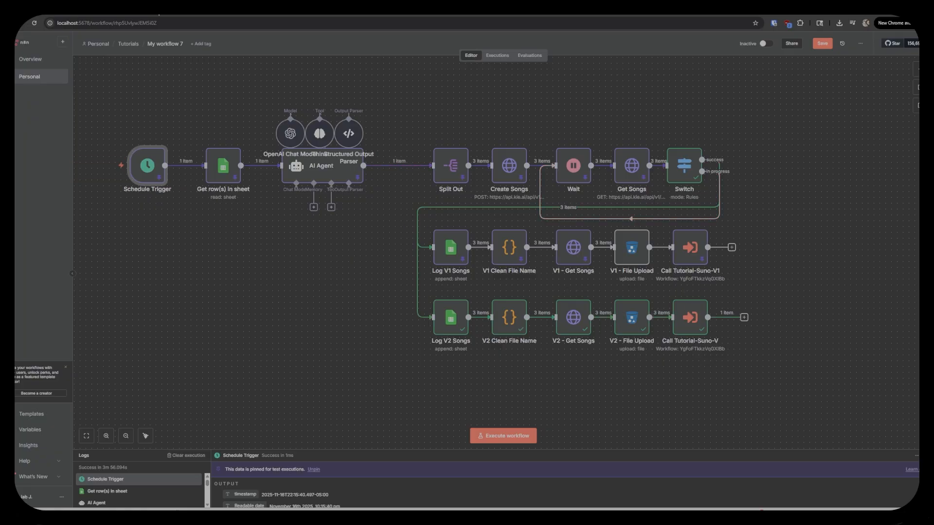
click(157, 9)
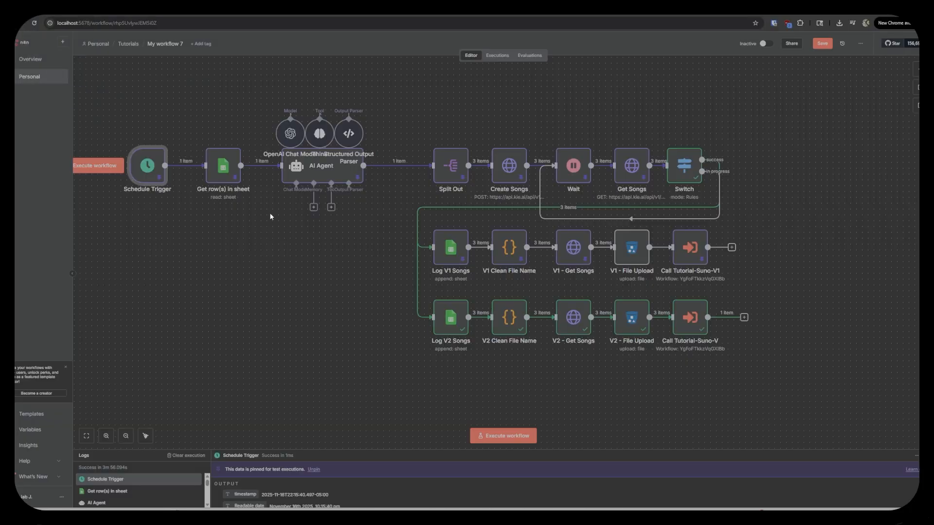
- Add a separate Schedule Trigger node with its default daily midnight rule, execute it, and return to the canvas
scroll(372, 243, down, 4)
scroll(351, 239, right, 2)
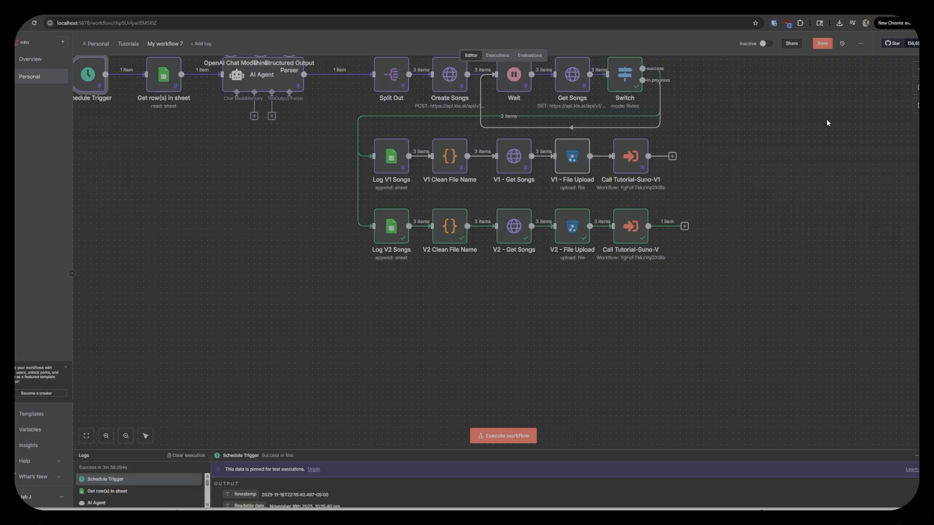
click(916, 68)
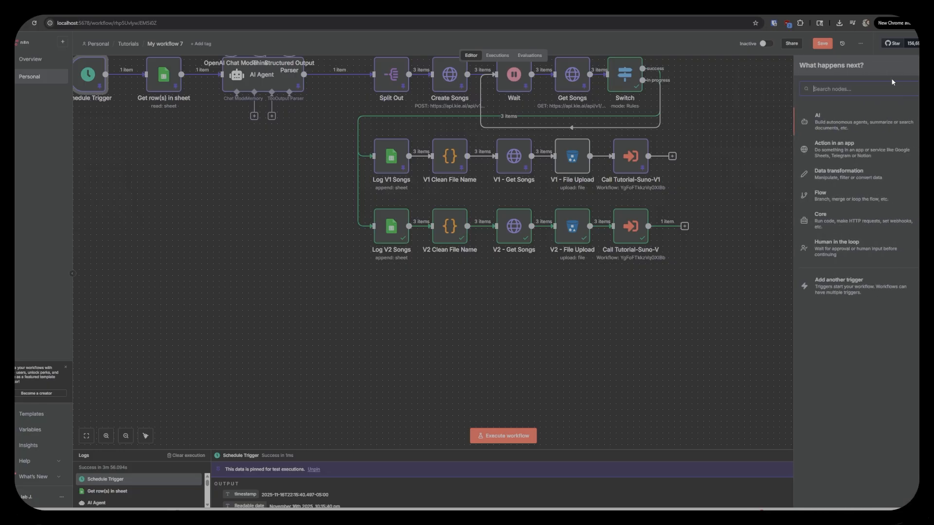
text(schedu)
click(827, 116)
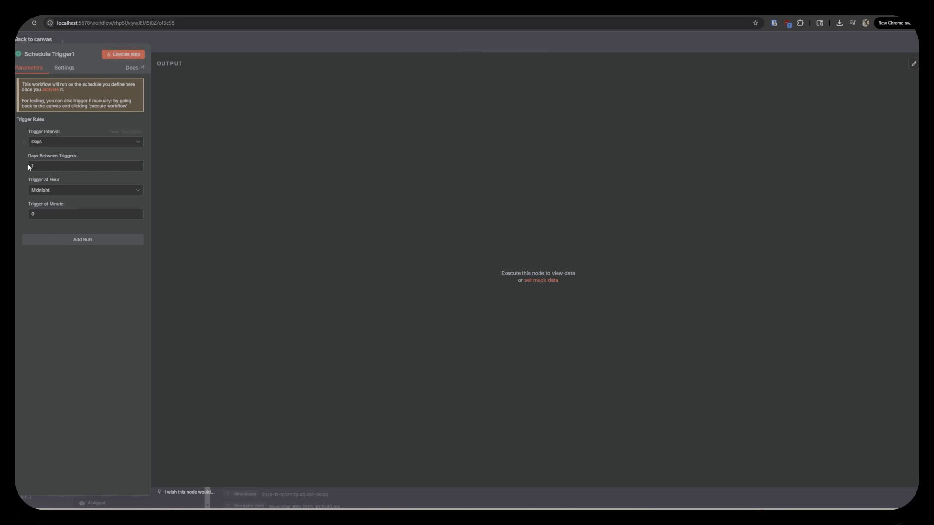
click(122, 54)
click(198, 39)
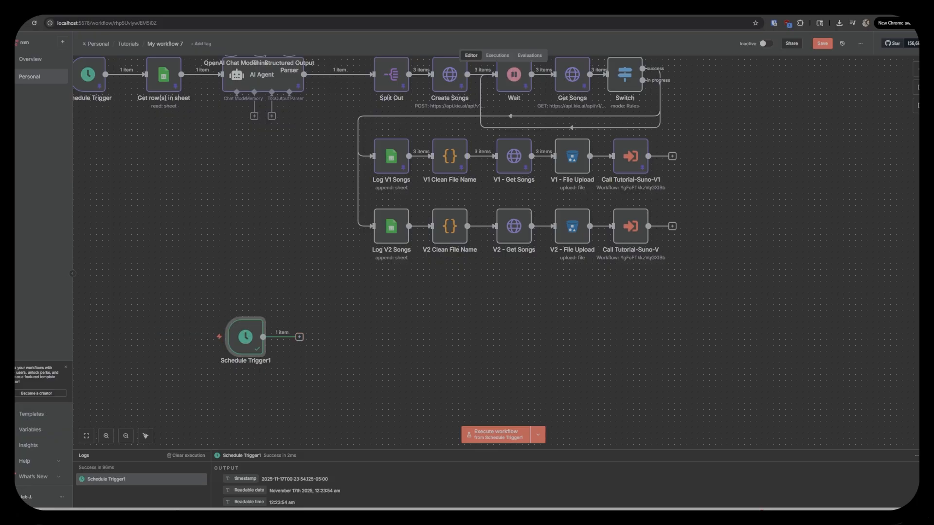
- Add a Google Sheets Get row(s) in sheet node after Schedule Trigger1
click(299, 338)
text(sheet)
click(851, 124)
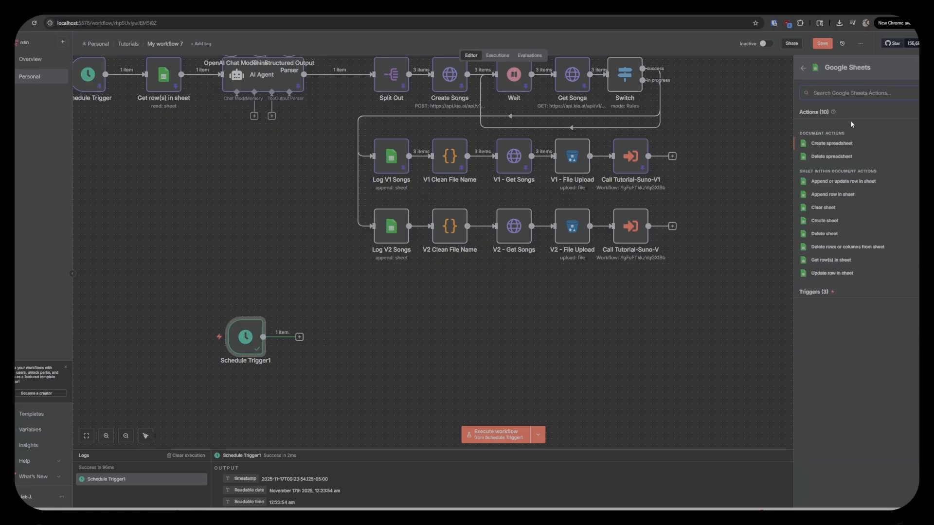
click(831, 260)
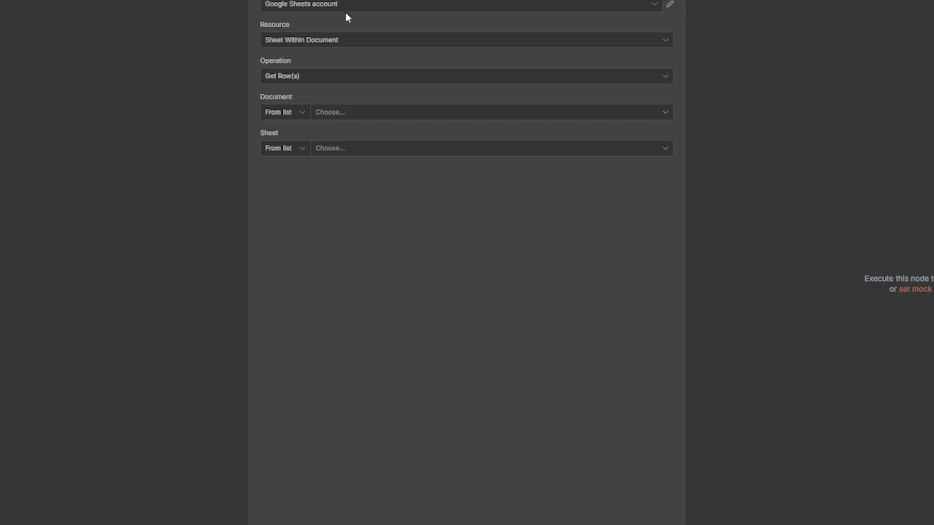
- Set the node's credential to Google Sheets account, its document to CWO - Auto Music Creator, and its sheet to Inspiration
click(350, 6)
click(340, 34)
click(363, 115)
click(304, 159)
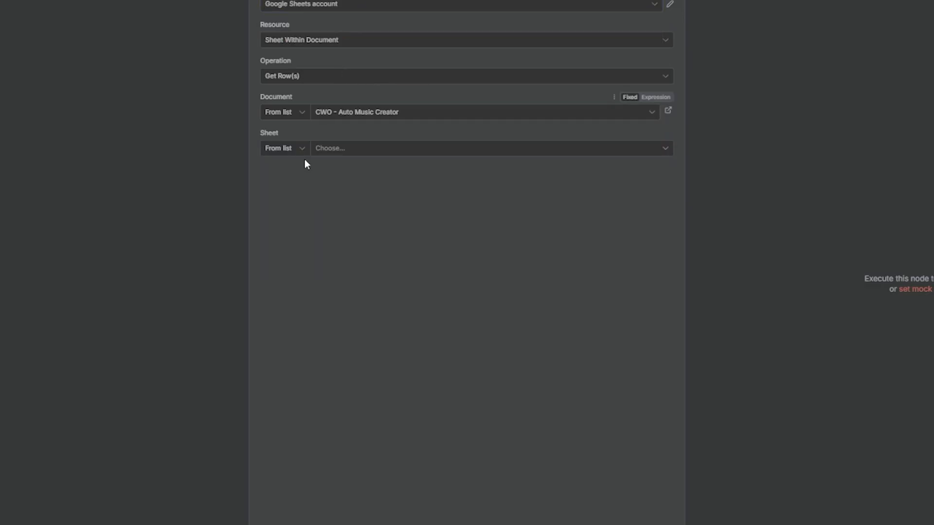
click(358, 153)
click(284, 173)
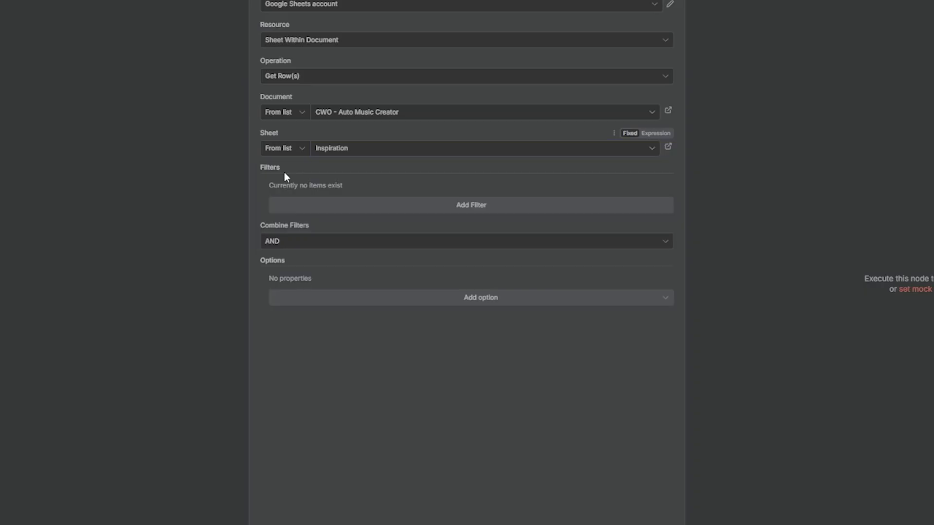
- Add a filter requiring the Post Status column to match pending
click(484, 209)
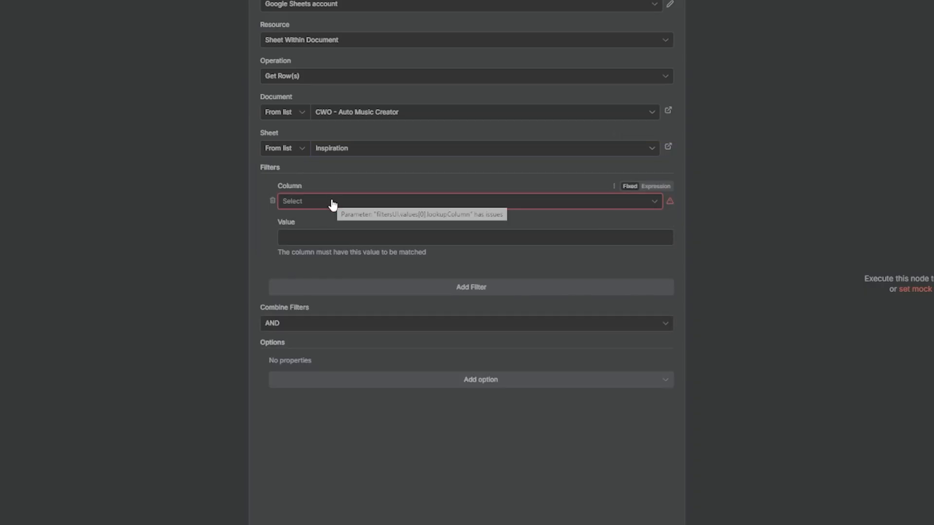
click(333, 202)
scroll(340, 282, down, 3)
click(370, 238)
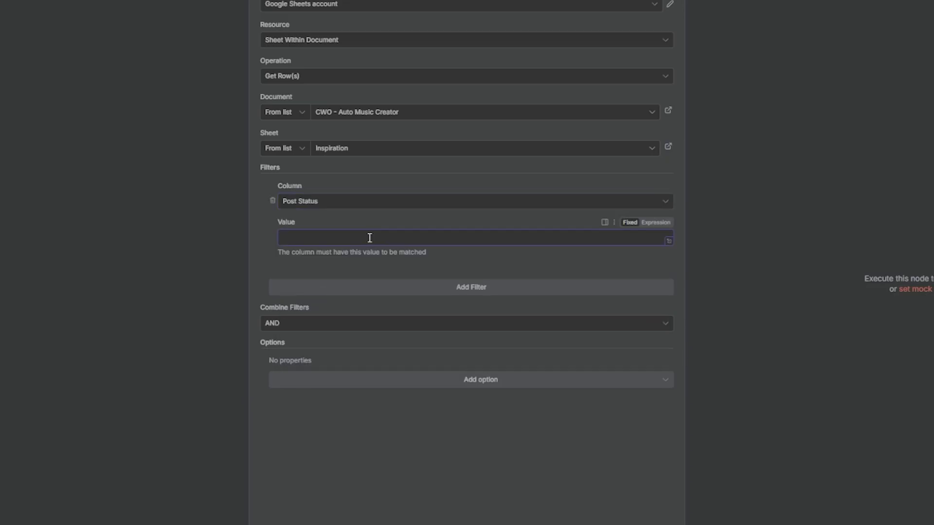
text(pending)
- Enable the Return only First Matching Row option, execute the Get row(s) in sheet1 node, and return to the canvas
click(482, 385)
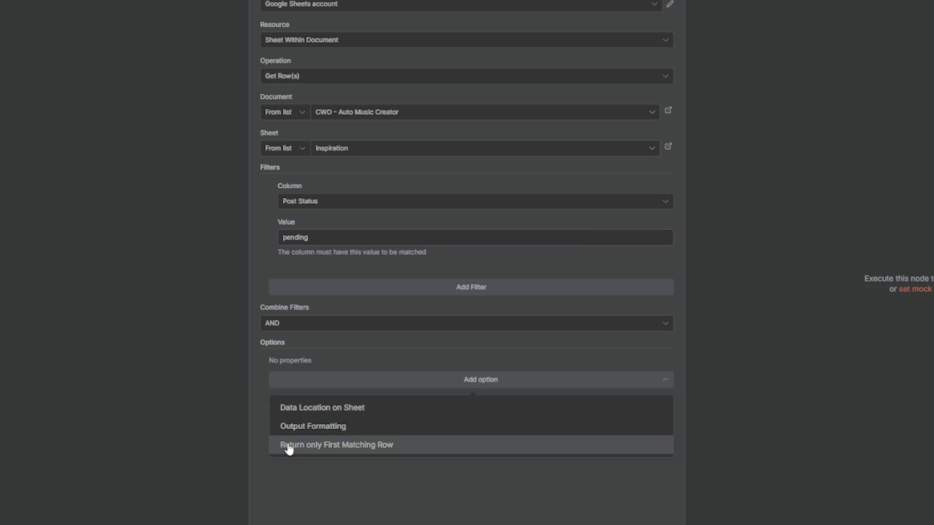
click(360, 446)
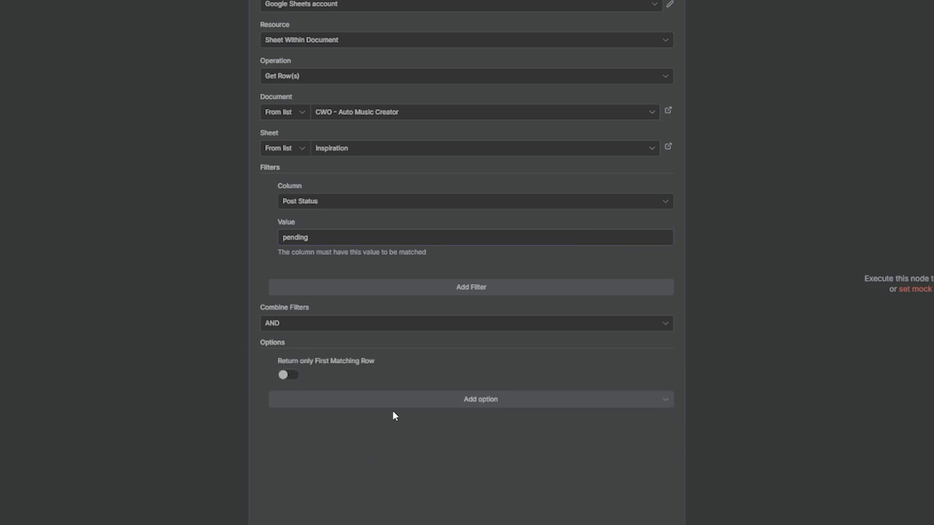
click(288, 376)
click(402, 41)
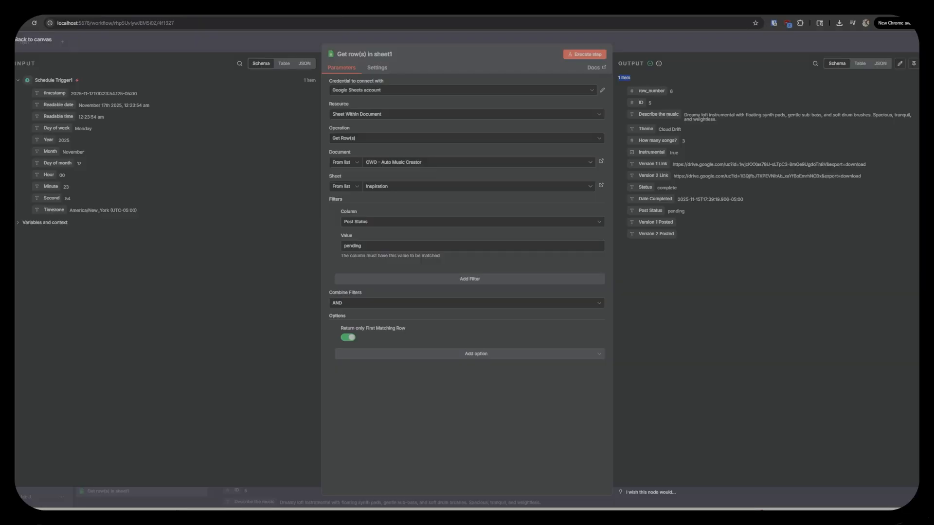
click(672, 93)
click(662, 43)
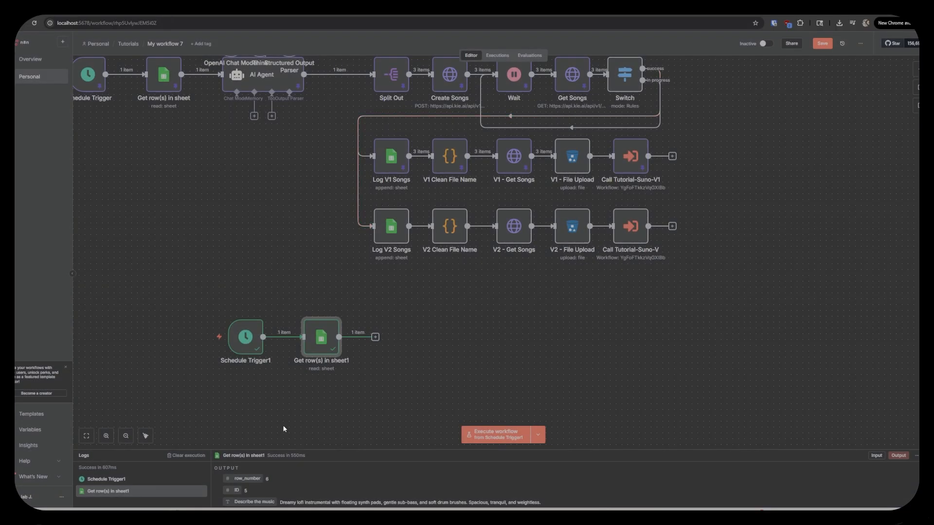
- Add a Blotato Upload media node after Get row(s) in sheet1
click(375, 338)
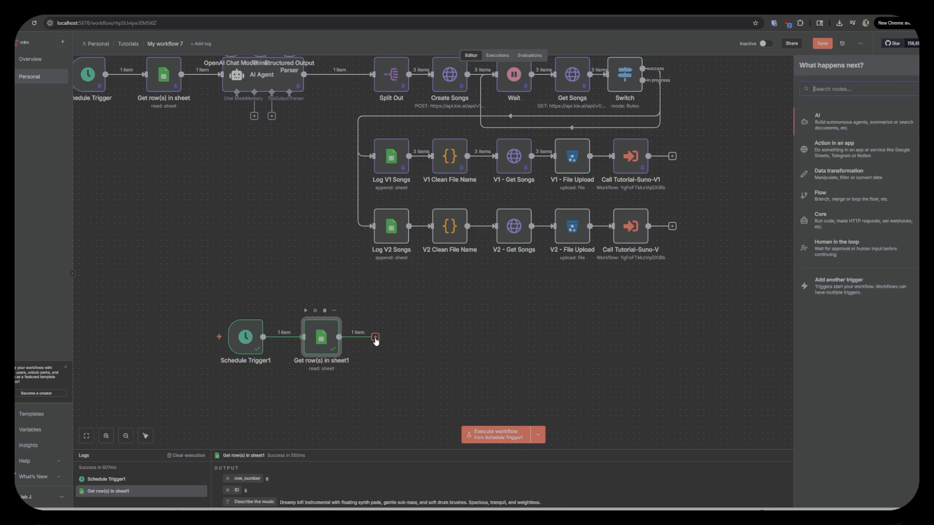
text(blot)
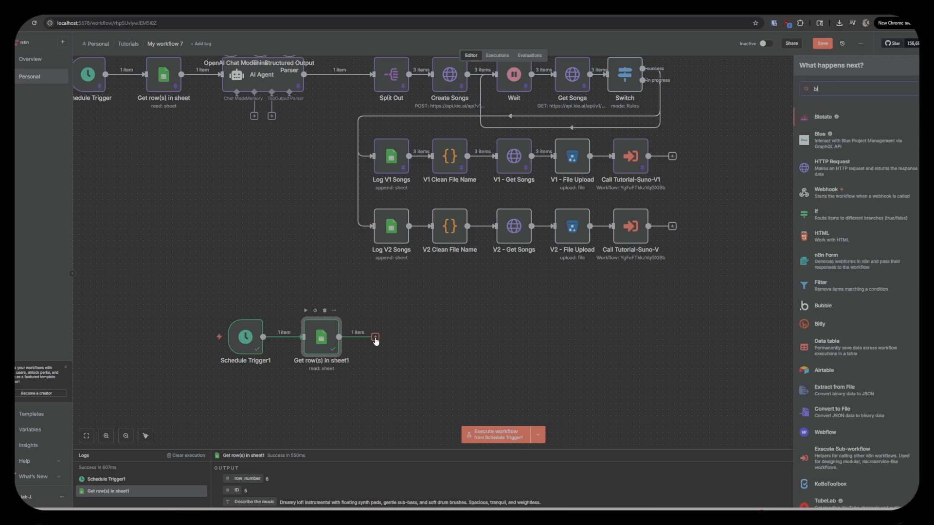
key(Return)
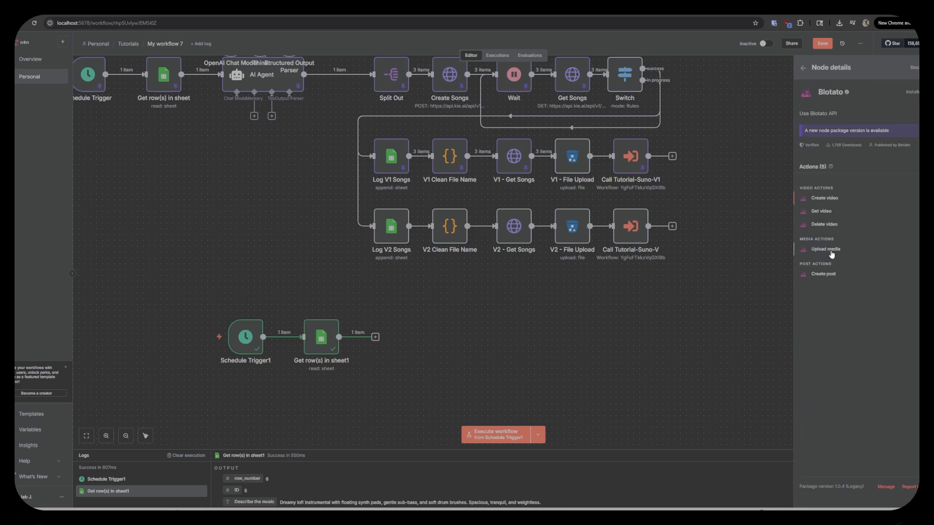
click(828, 253)
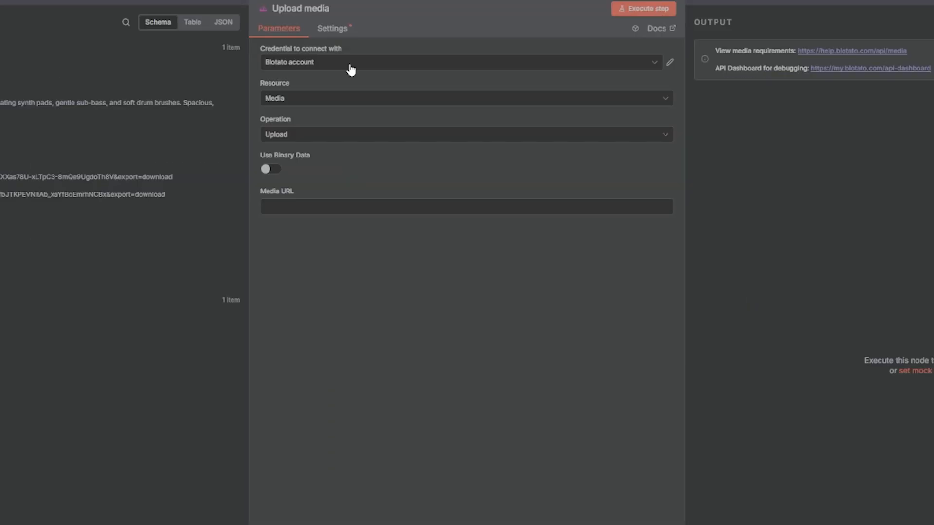
click(347, 68)
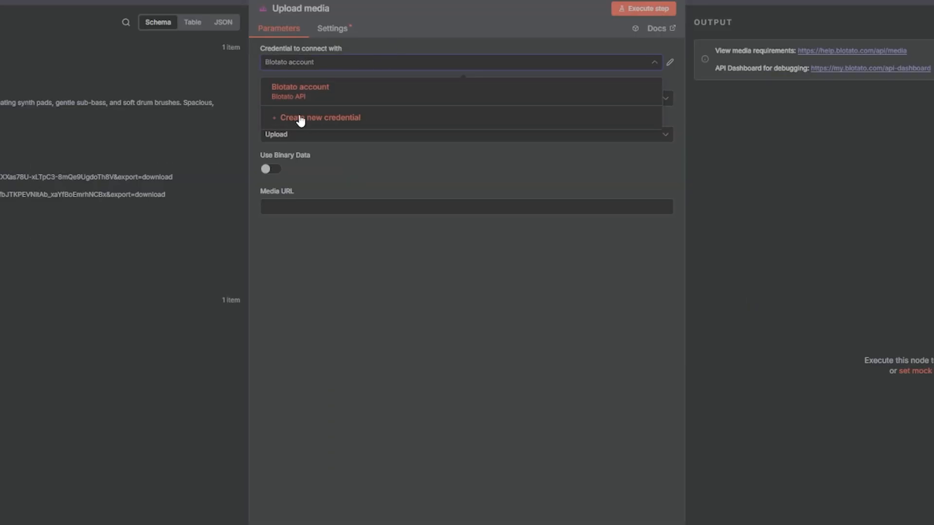
click(324, 122)
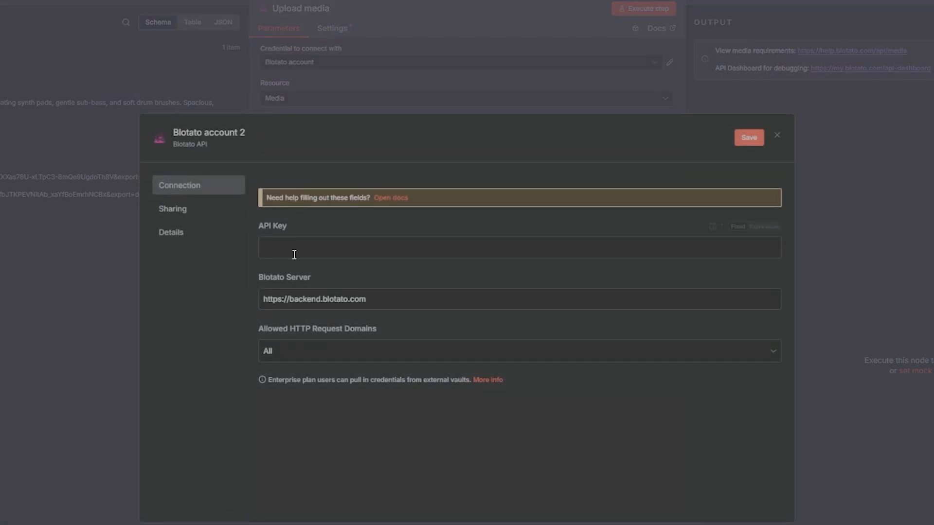
click(777, 136)
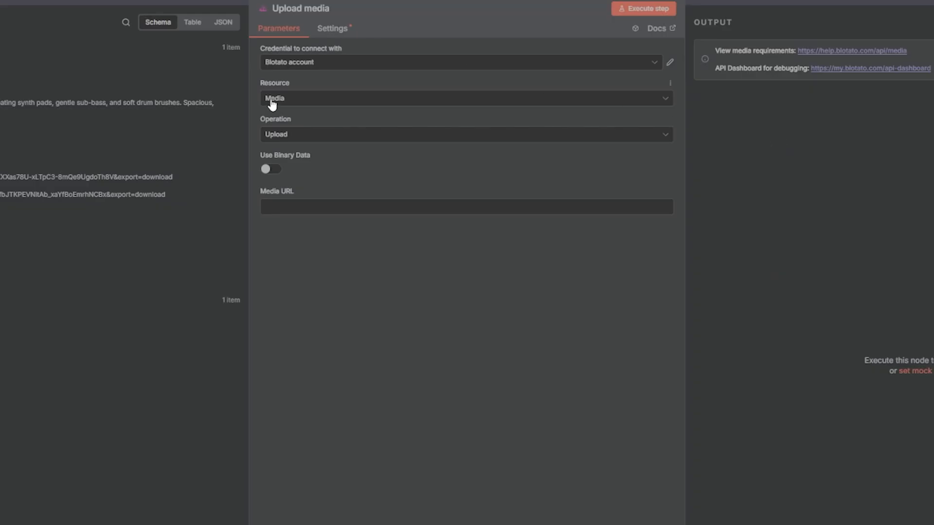
click(325, 100)
click(331, 79)
- Set the Media URL to {{ $json['Version 1 Link'] }}, execute the Upload media node, and return to the canvas
click(293, 206)
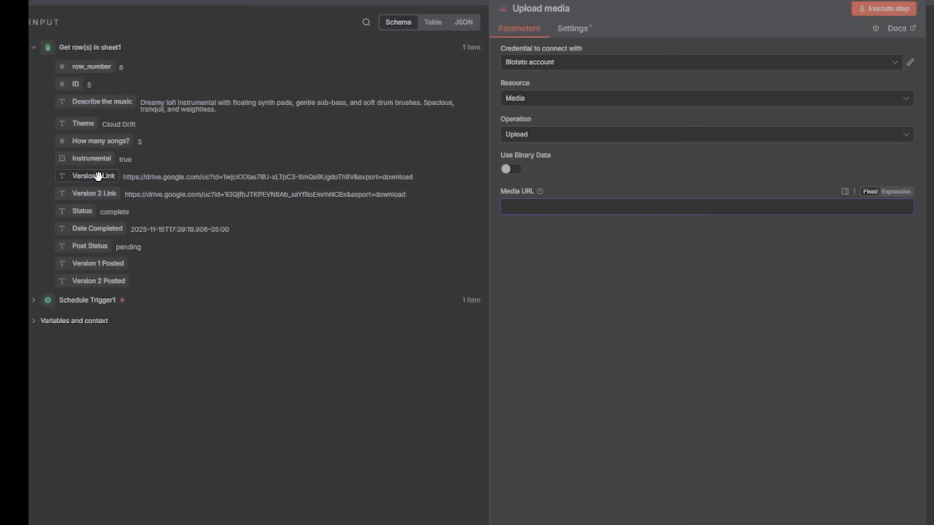
click(98, 176)
drag(98, 176, 576, 205)
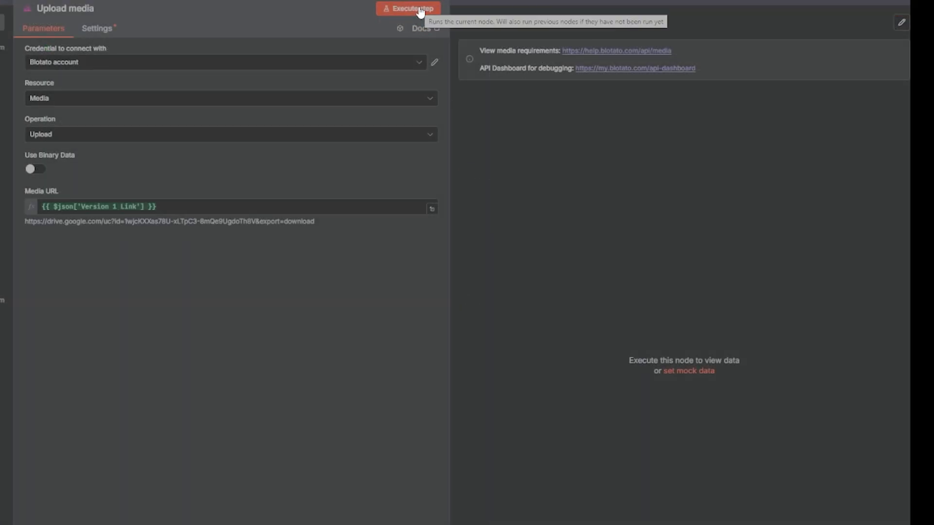
click(420, 10)
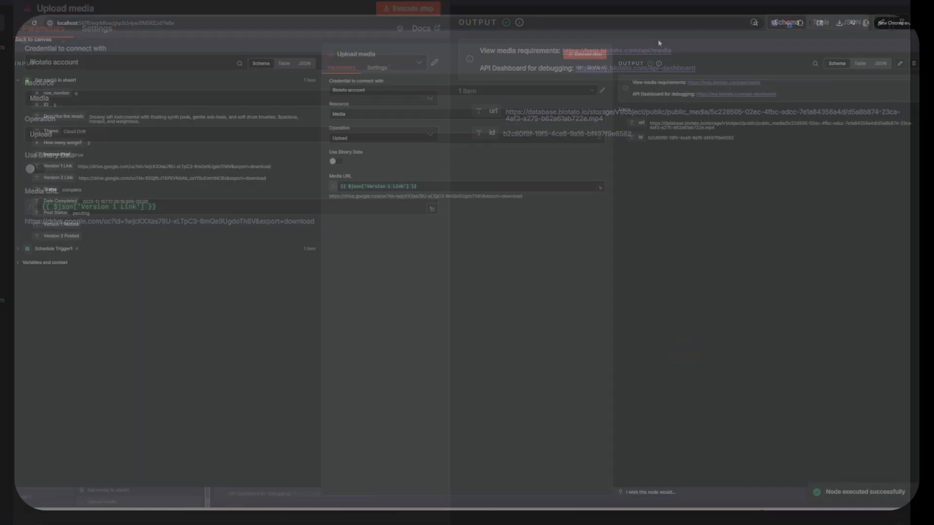
click(659, 43)
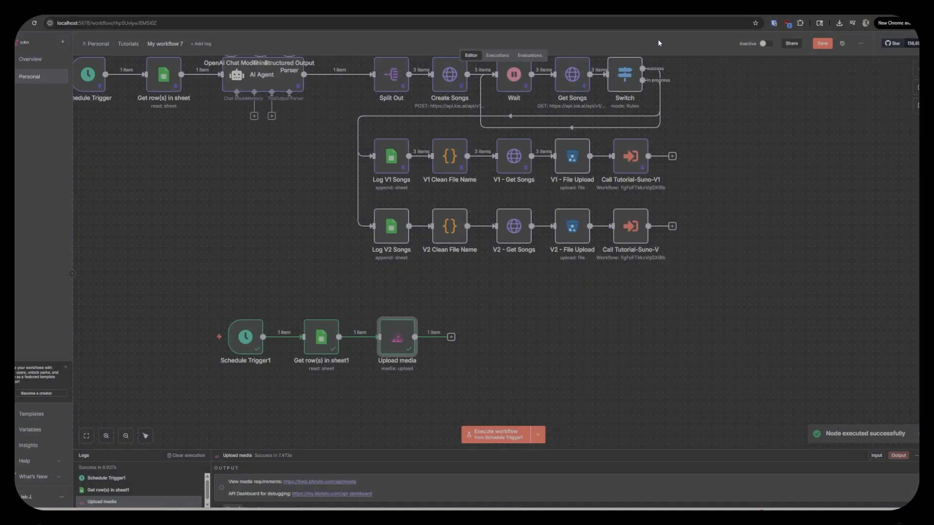
- Add a Blotato Create post node after the Upload media node
click(452, 338)
text(blotato)
click(828, 115)
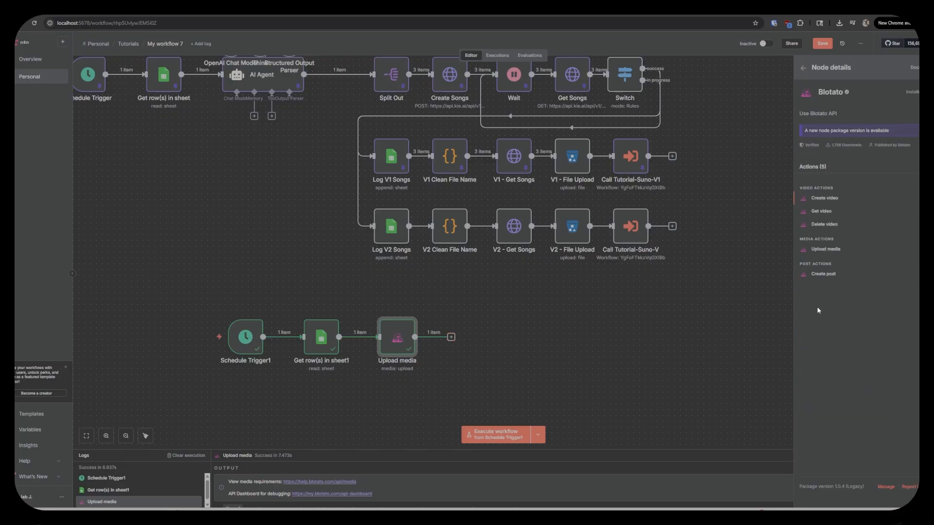
click(822, 274)
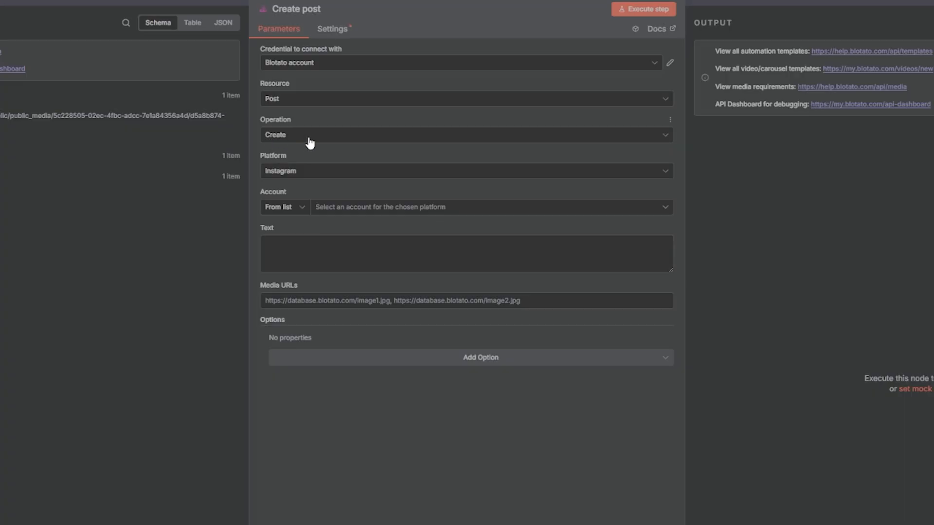
- Set the post's platform to Youtube with the PushedBeyond (SplatterFiBeats) account and enter the text "Lofi Beats to Start Your Day"
click(313, 179)
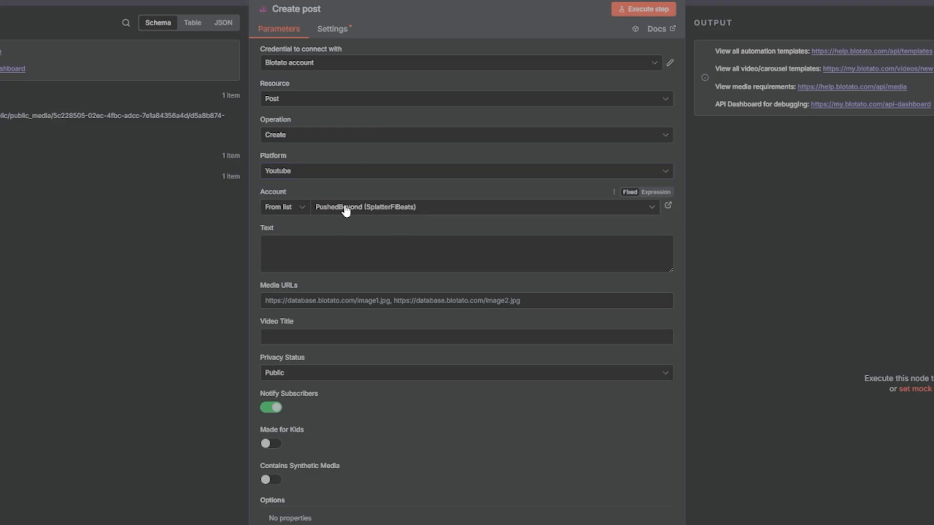
click(273, 244)
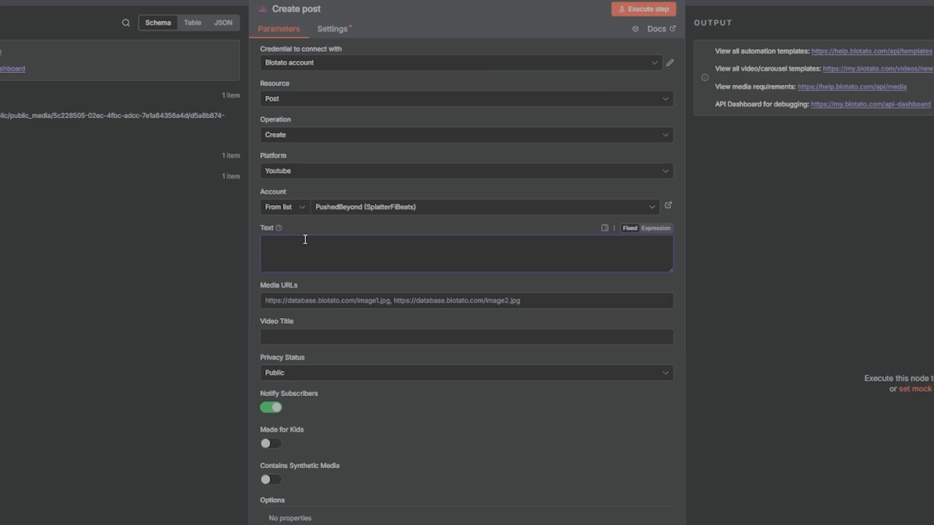
text(Lofi Beats to Start Your Day)
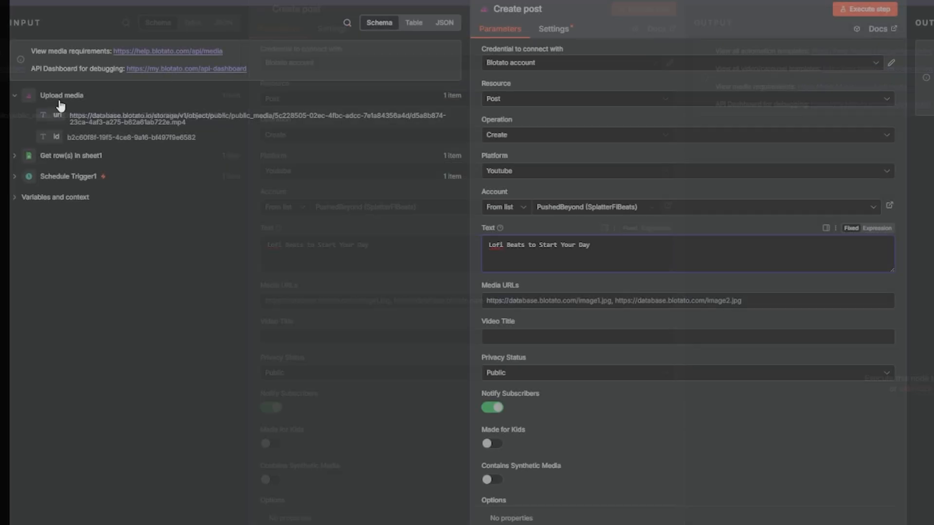
- Map Media URLs to {{ $json.url }} and Video Title to the Theme value from Get row(s) in sheet1
drag(52, 114, 535, 302)
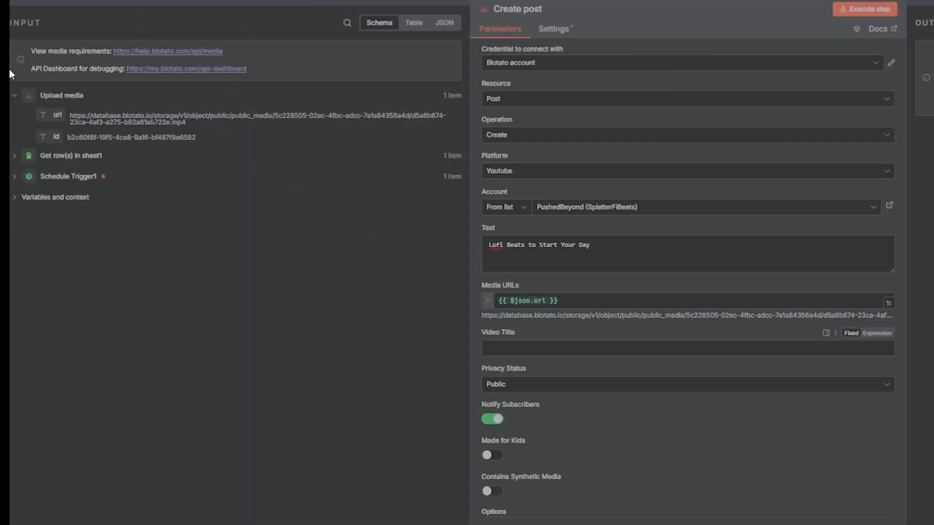
click(19, 158)
drag(64, 232, 525, 348)
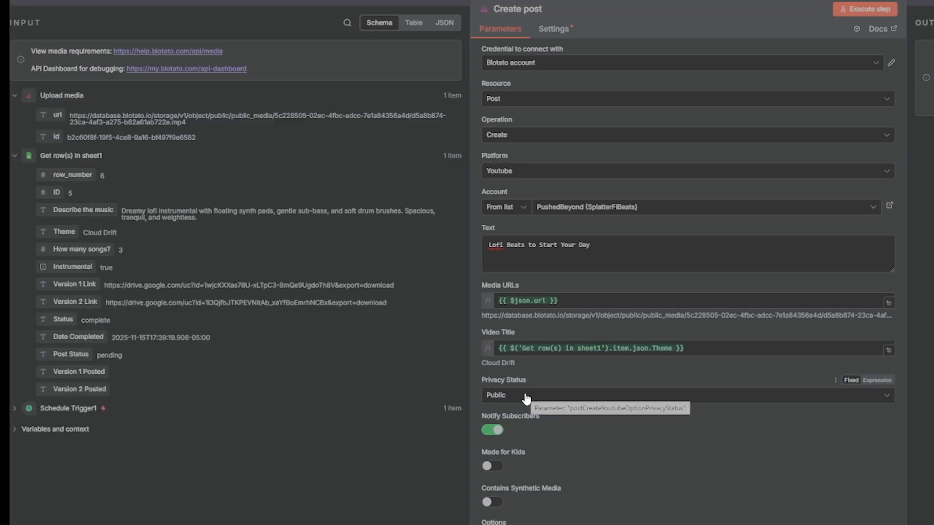
- Set Privacy Status to Private, turn off Notify Subscribers, and turn on Contains Synthetic Media
click(519, 399)
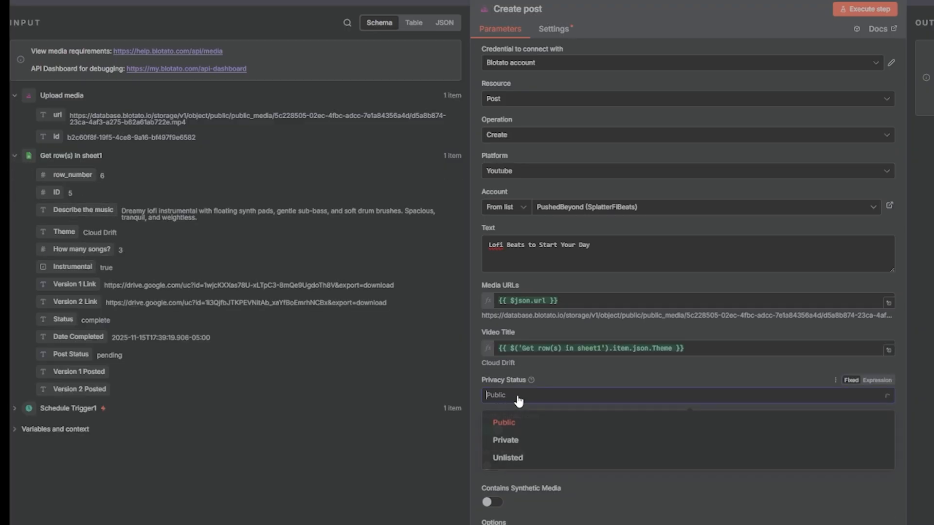
click(529, 443)
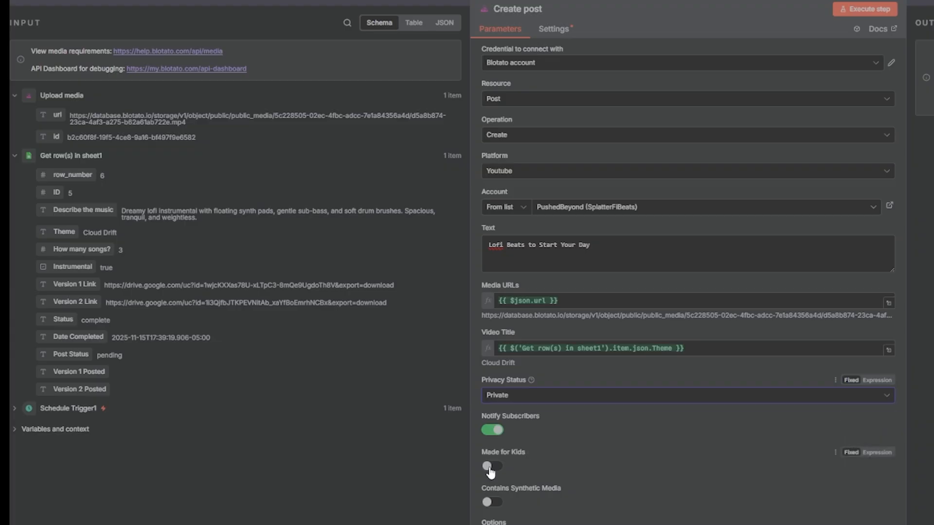
click(492, 431)
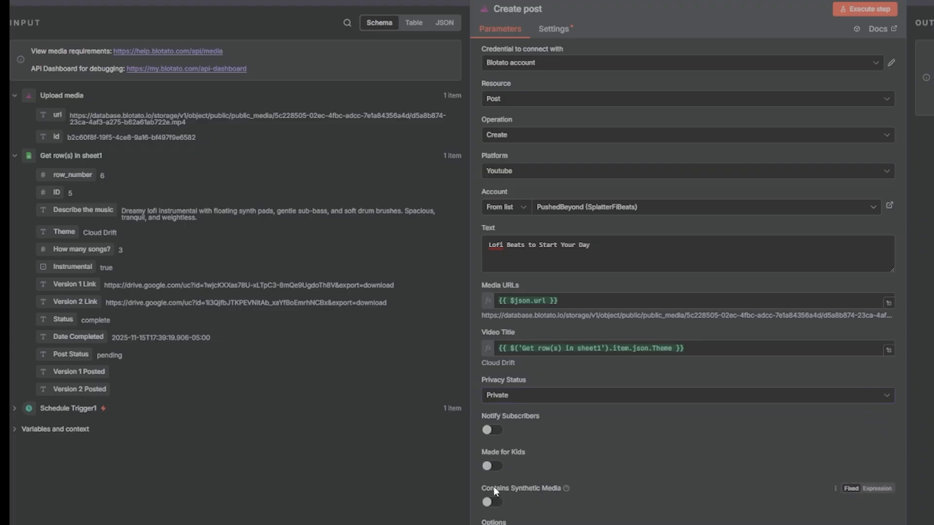
mouse_move(567, 488)
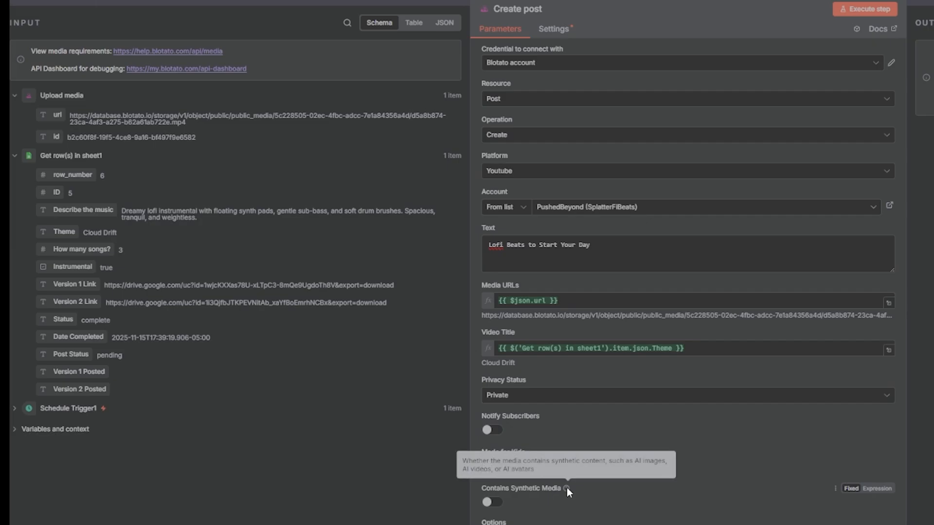
click(492, 501)
mouse_move(566, 489)
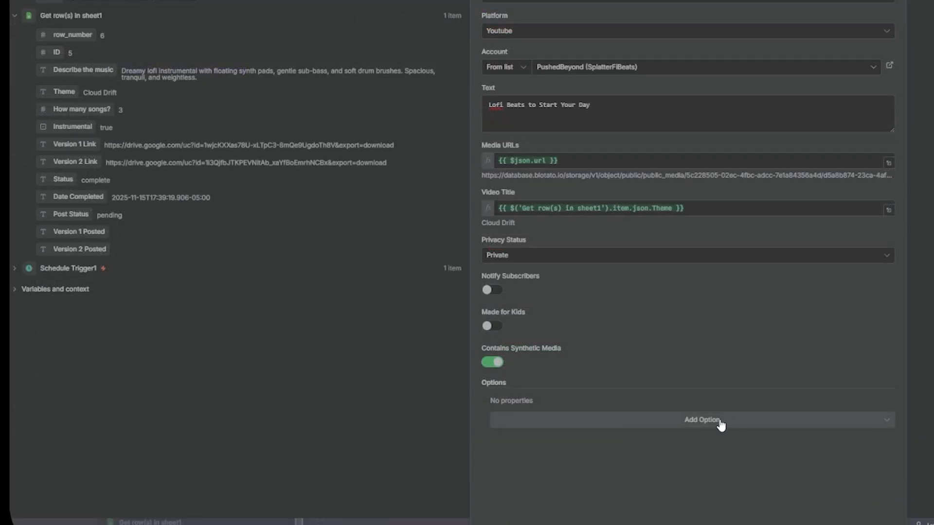
- Execute the Create post node without adding a scheduled time, and return to the canvas
click(721, 425)
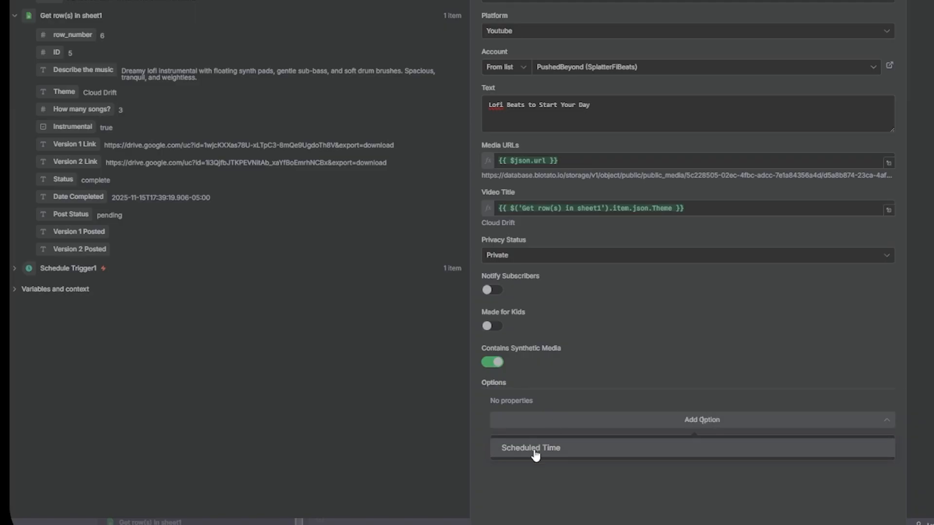
click(536, 480)
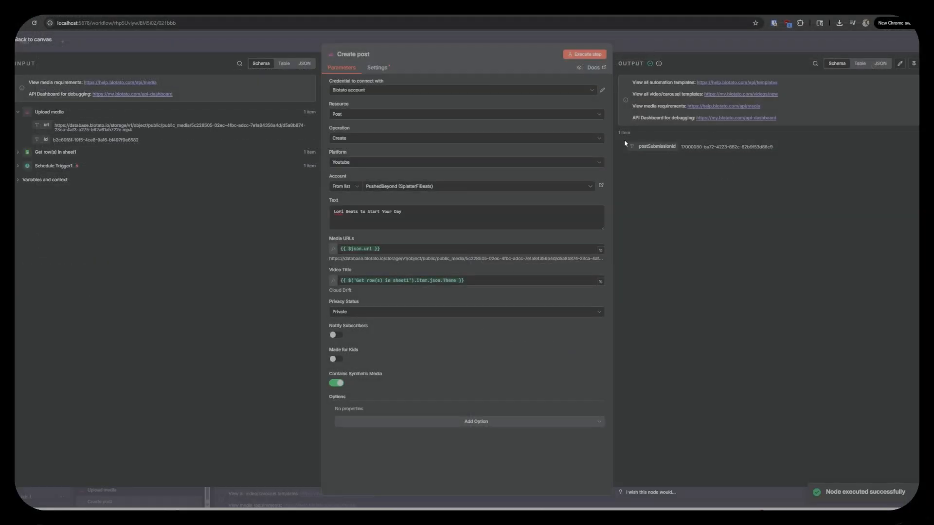
click(659, 36)
- Move the four-node posting branch as a group to just beneath the V2 song row
drag(189, 305, 502, 365)
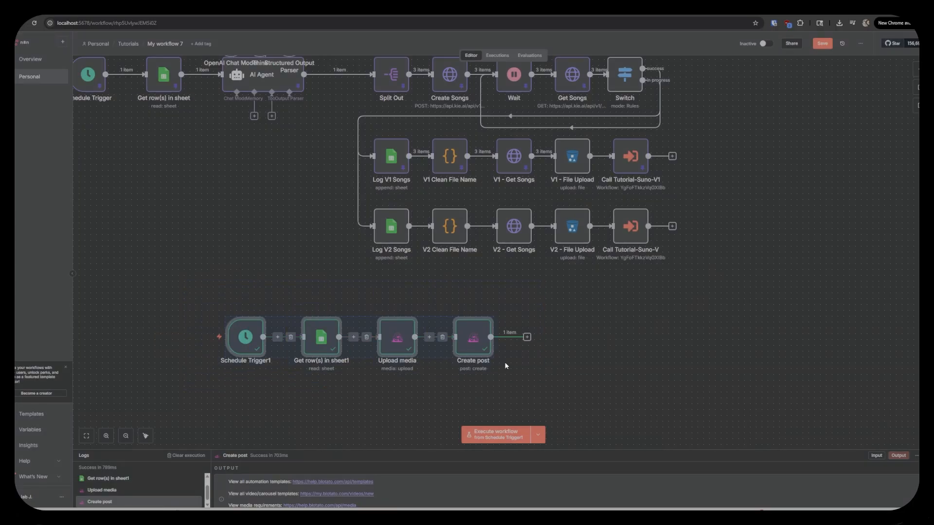
drag(477, 336, 616, 307)
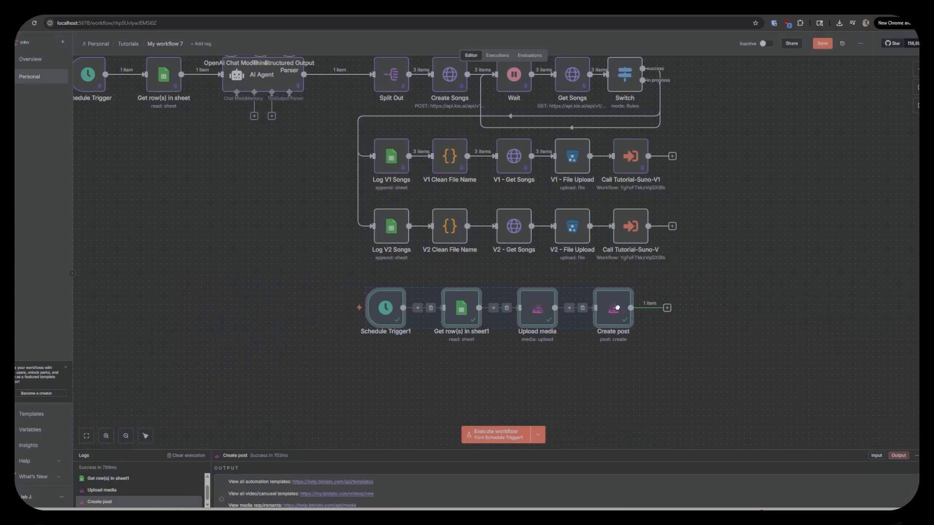
click(269, 270)
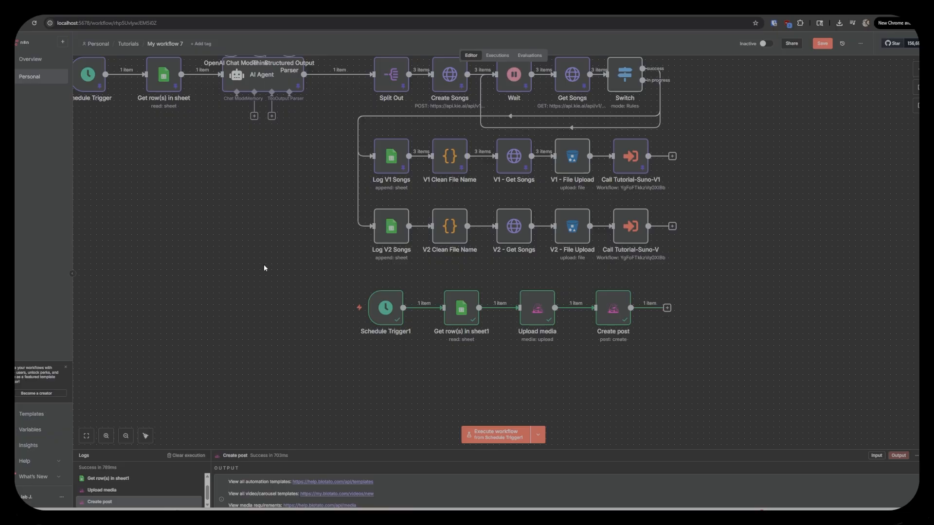
- Review the trigger rules of the Schedule Trigger1 node and return to the canvas
double_click(387, 311)
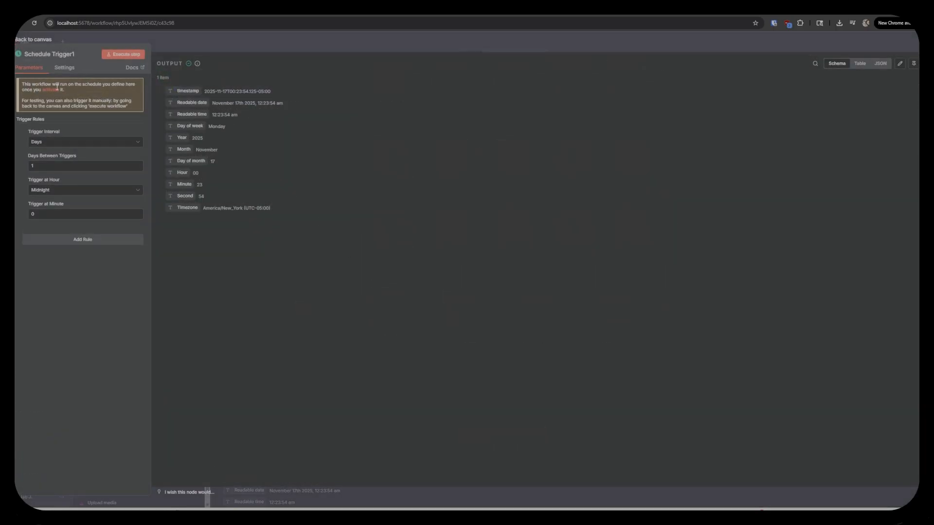
click(270, 49)
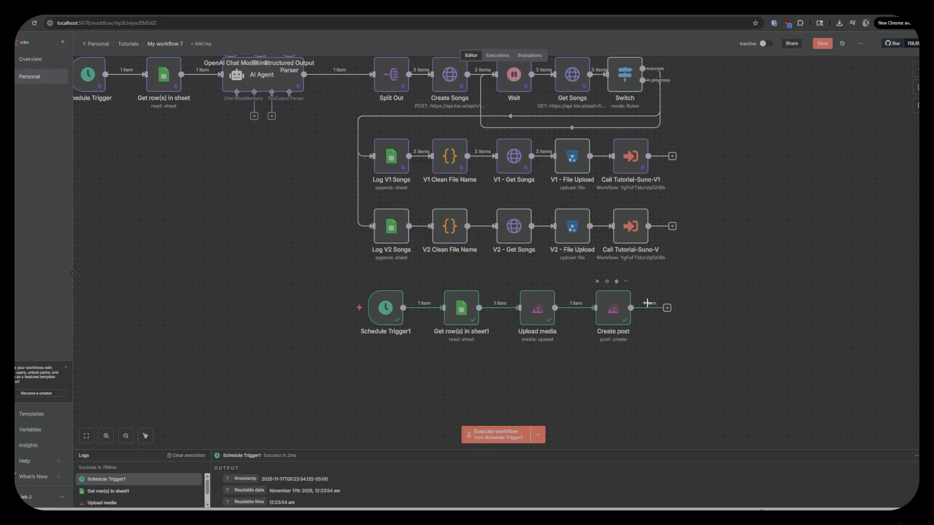
- Add a Google Sheets Append or update row in sheet node after Create post
click(667, 308)
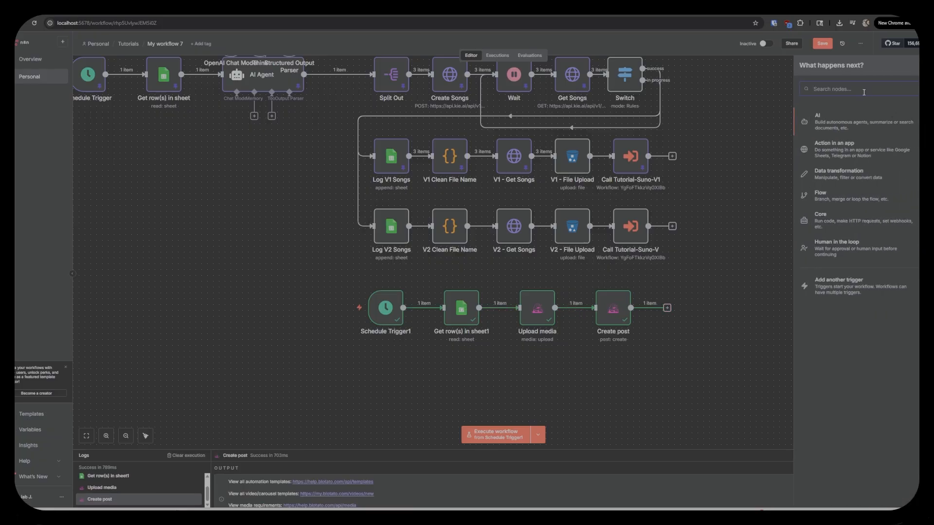
click(806, 119)
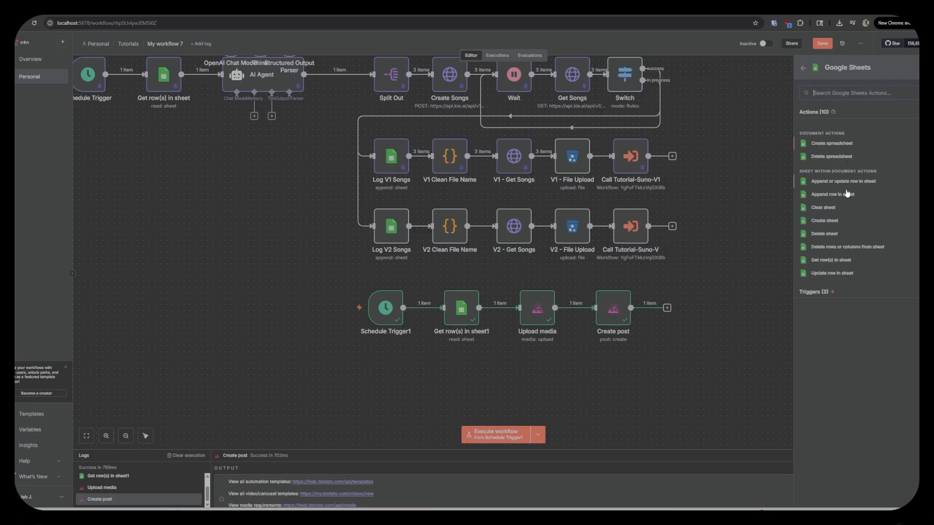
click(828, 182)
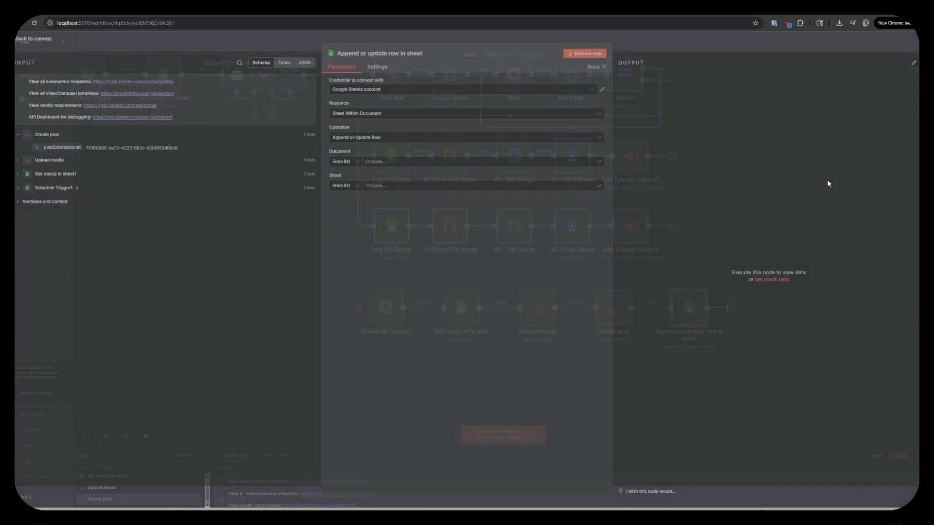
- Point the node to the CWO - Auto Music Creator document and its Inspiration sheet
click(390, 164)
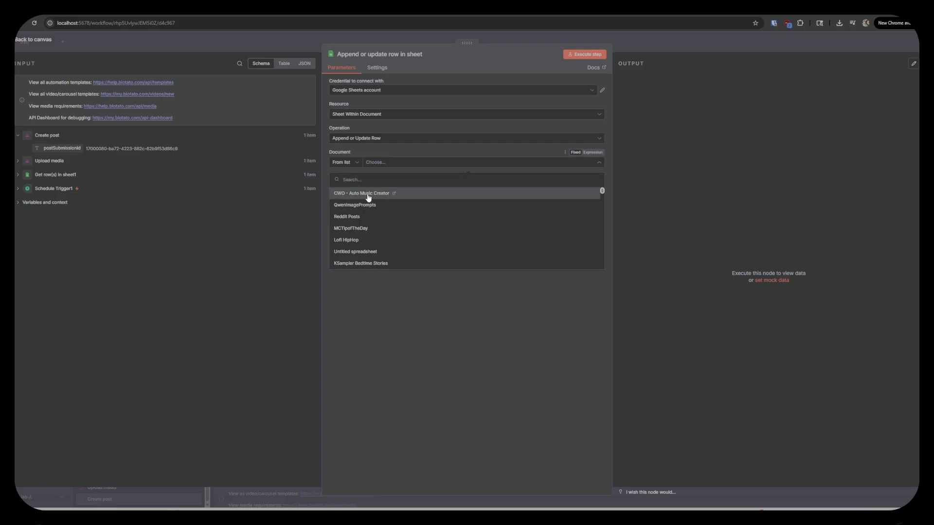
click(368, 195)
click(391, 187)
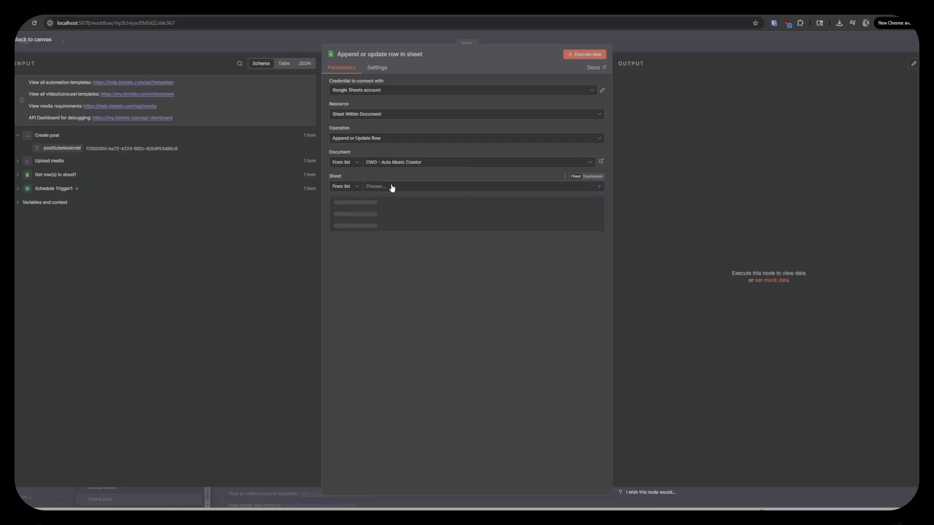
click(371, 203)
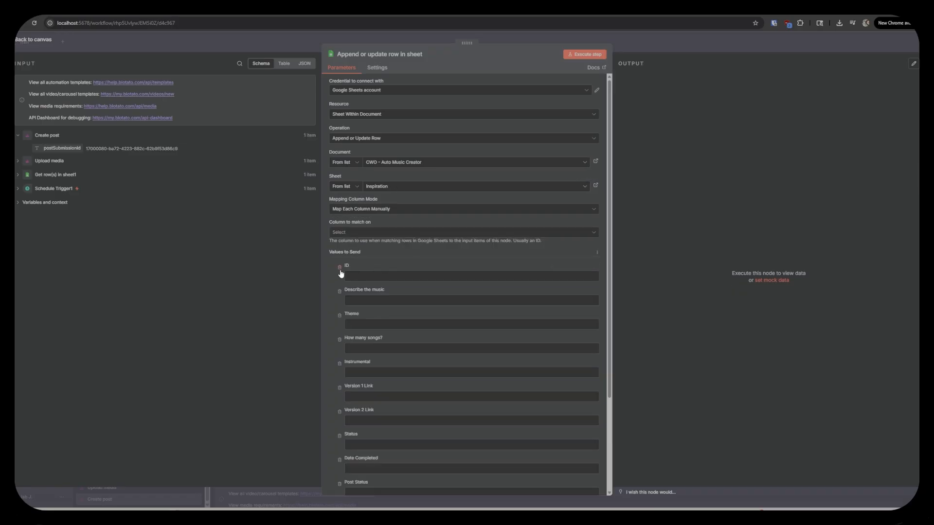
- Match rows on the ID column and map its value to {{ $('Get row(s) in sheet1').item.json.ID }}
click(349, 233)
click(353, 252)
click(19, 175)
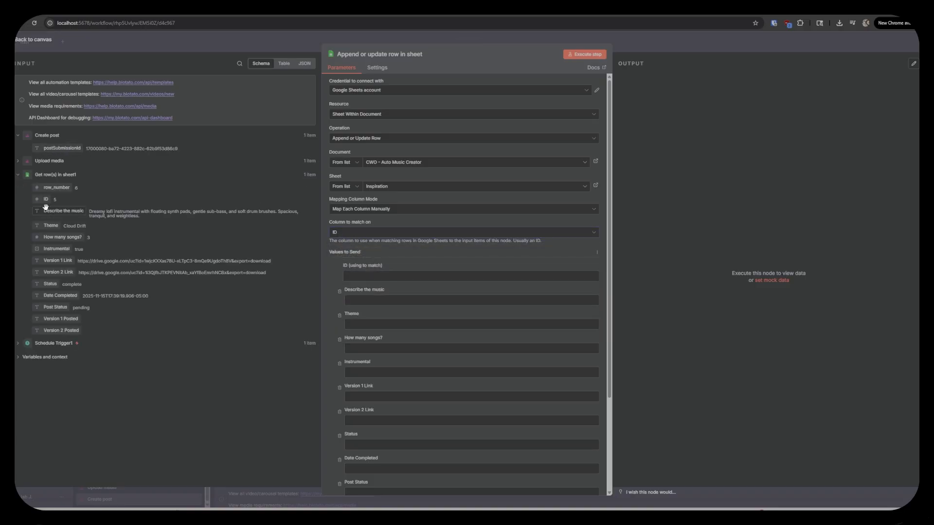
drag(46, 199, 404, 275)
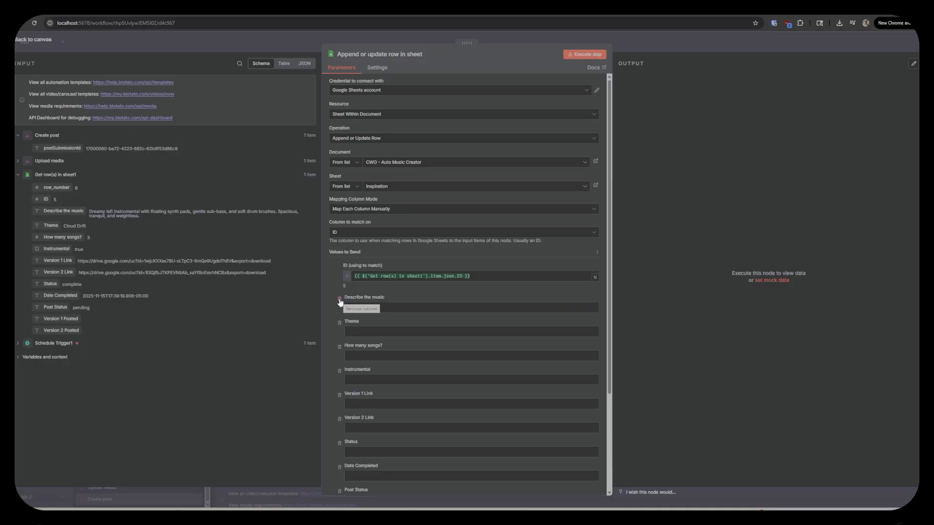
- Remove all columns to send except ID, Post Status and Version 1 Posted, and set Post Status to complete
scroll(346, 389, down, 3)
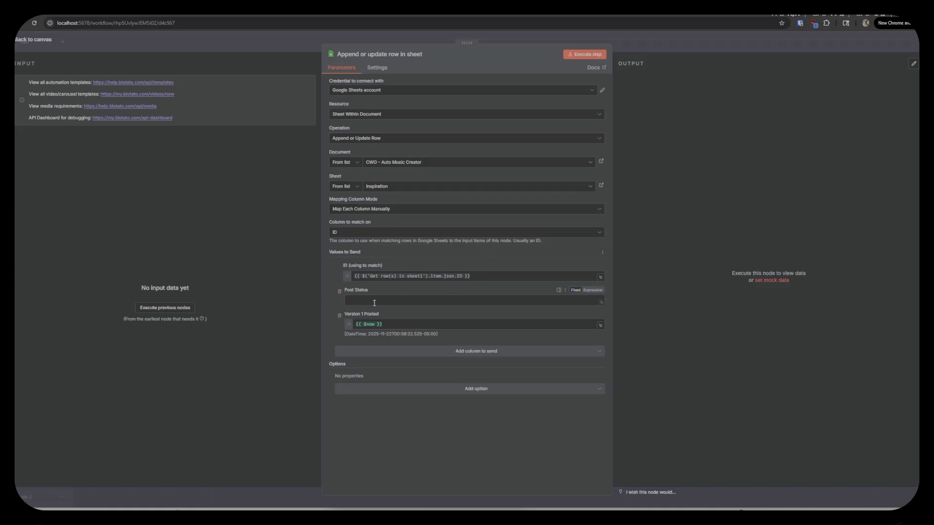
click(340, 7)
click(387, 300)
text(complete)
- Set Version 1 Posted to {{ $now}}, execute the Append or update row in sheet node, and return to the canvas
drag(390, 325, 320, 324)
text({{ $)
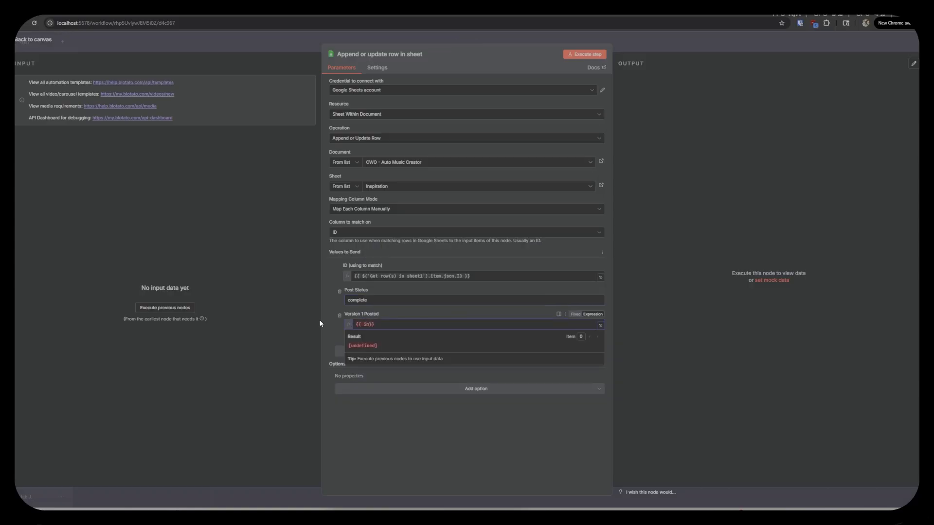
text(now)
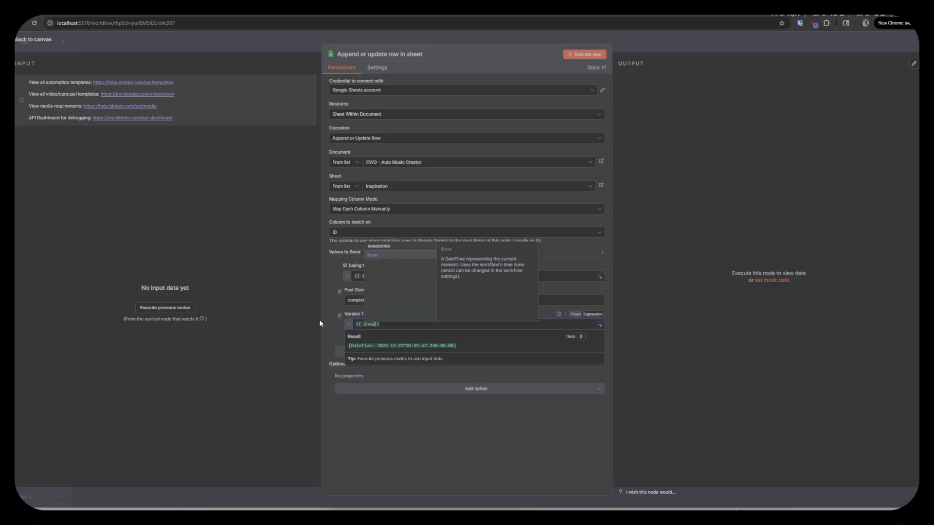
click(334, 306)
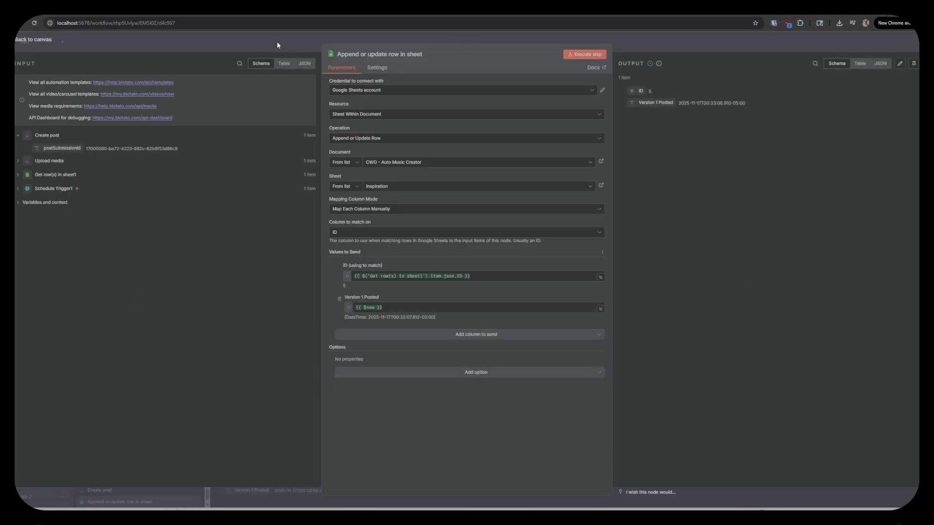
click(277, 45)
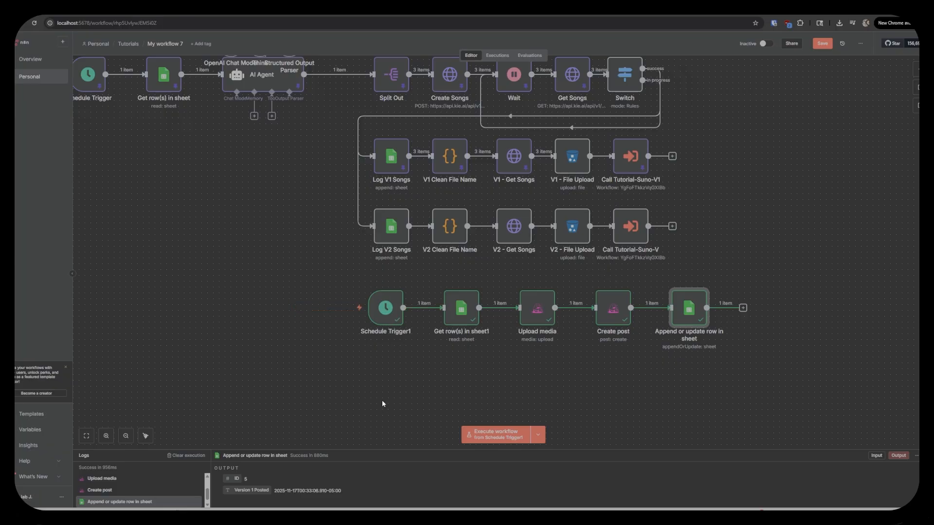
mouse_move(340, 318)
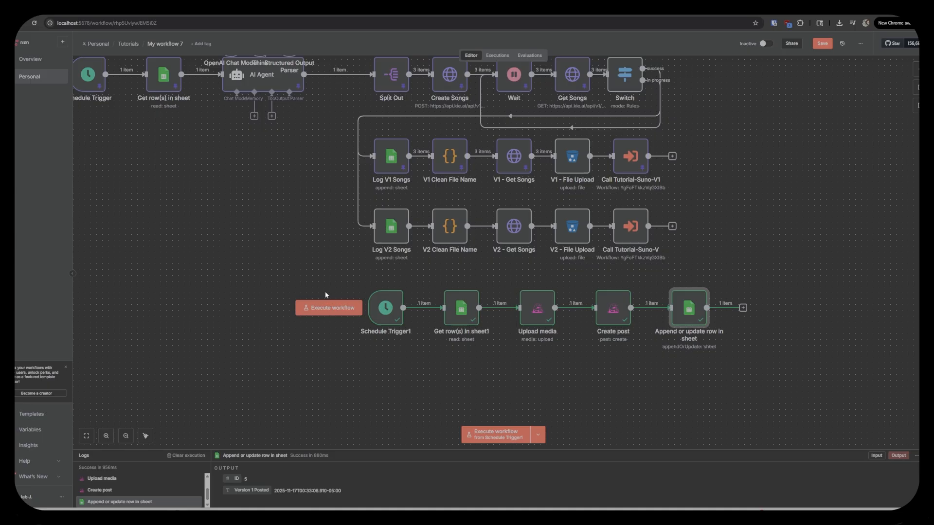